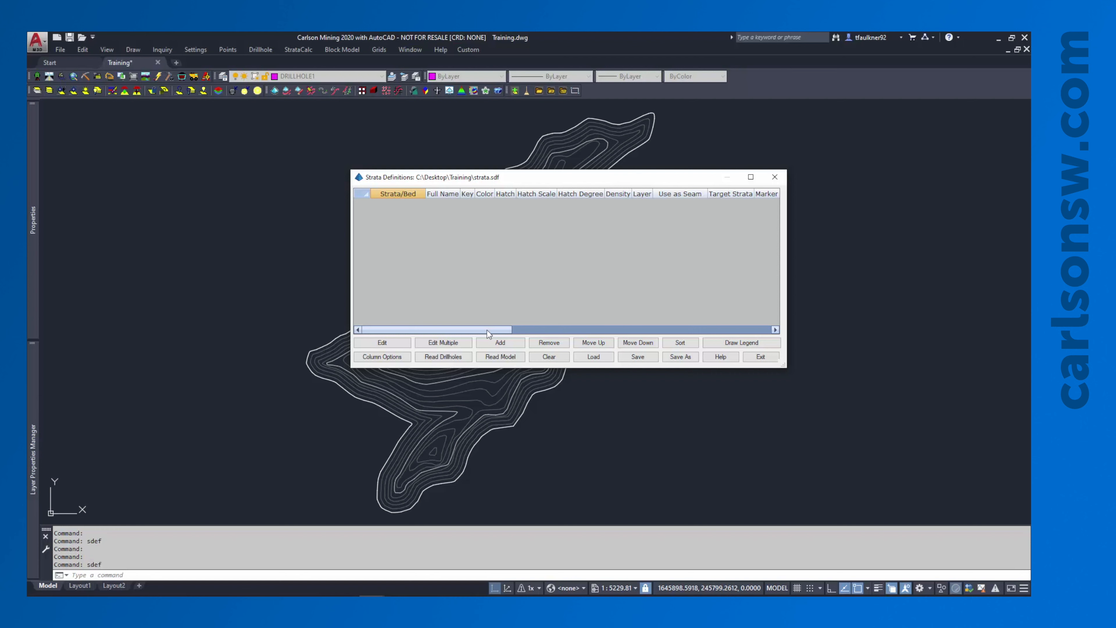
- Read the strata from all five drillholes into the strata definitions, answering No to processing beds
left_click(443, 357)
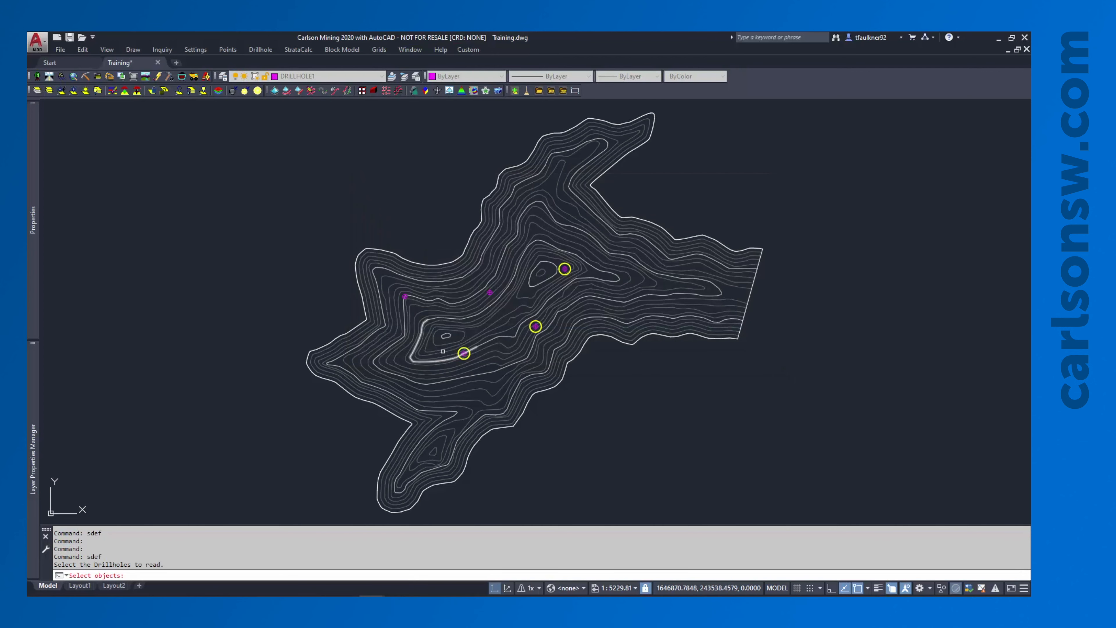
left_click(358, 222)
left_click(646, 434)
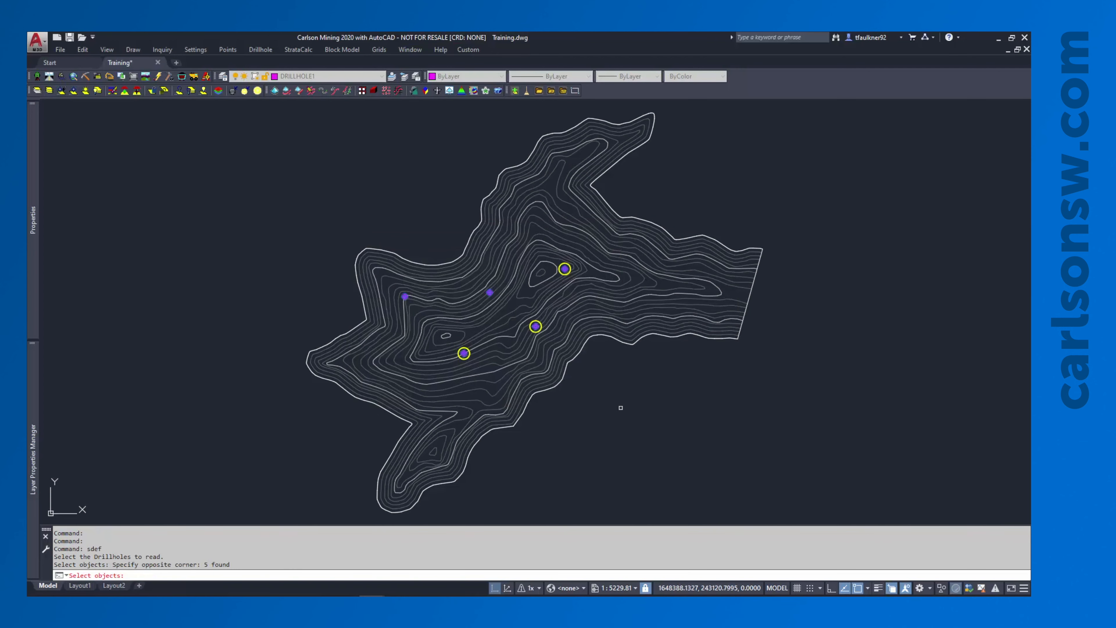
key("Return")
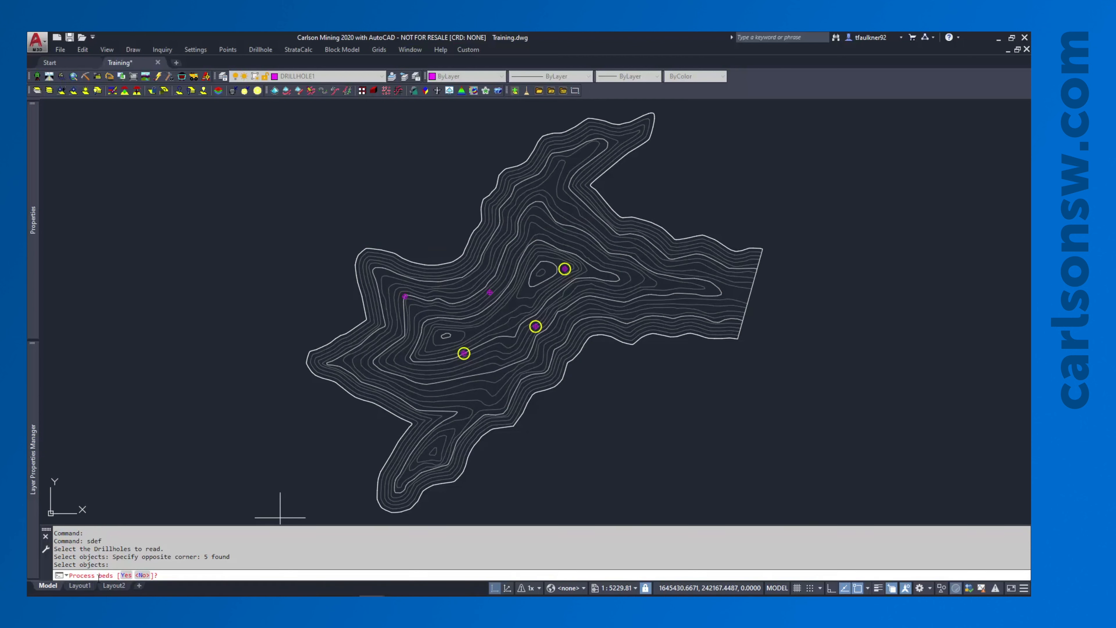
left_click(142, 575)
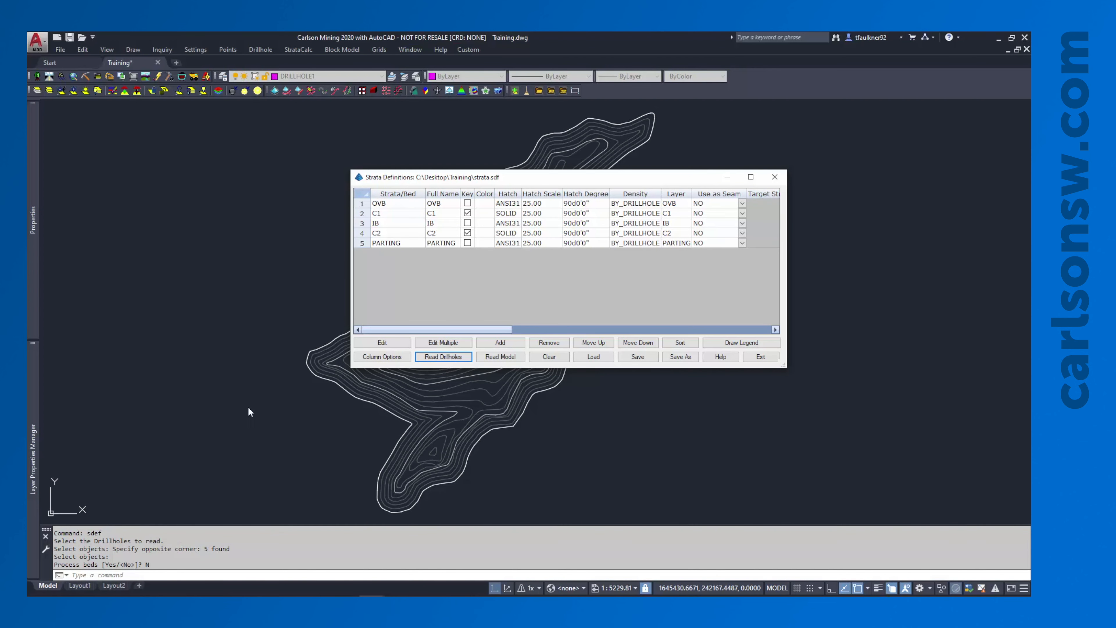
left_click_drag(372, 203, 385, 246)
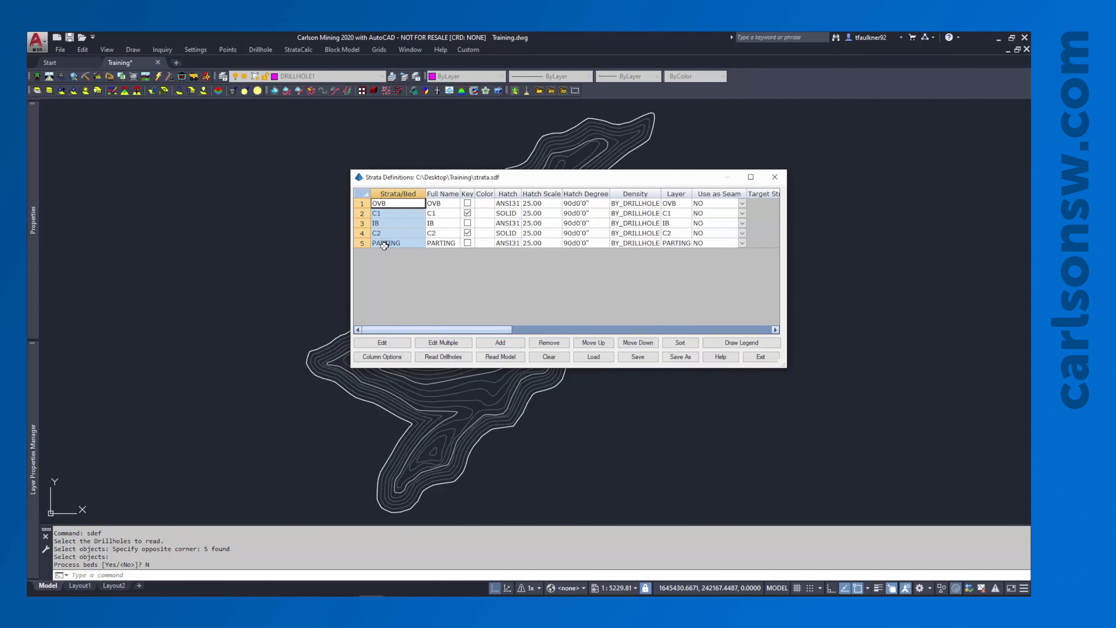
left_click(397, 205)
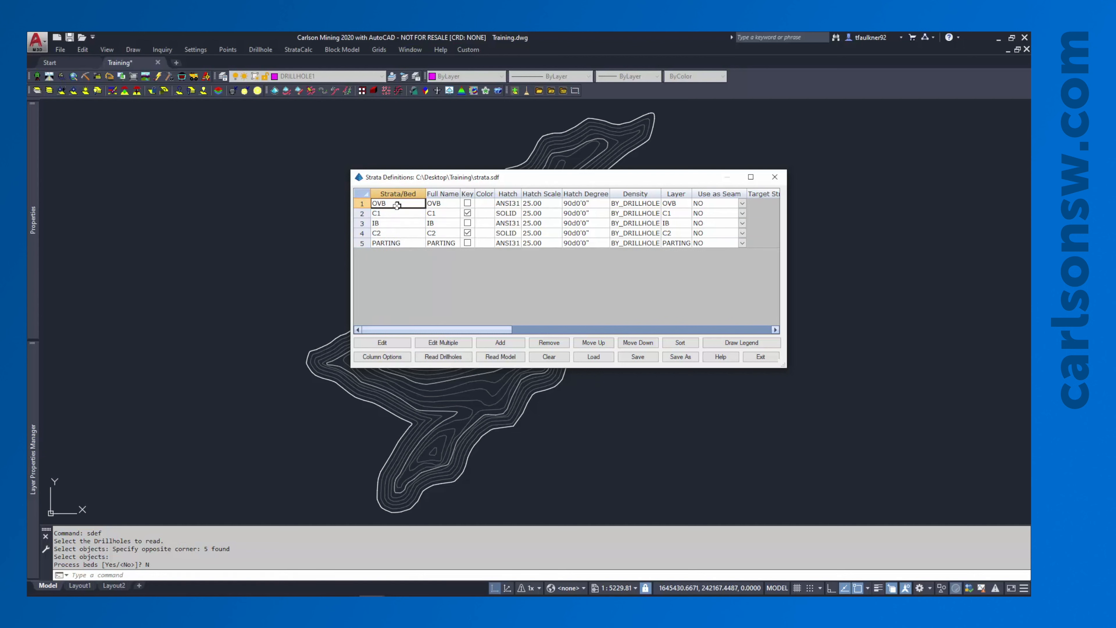
left_click(396, 239)
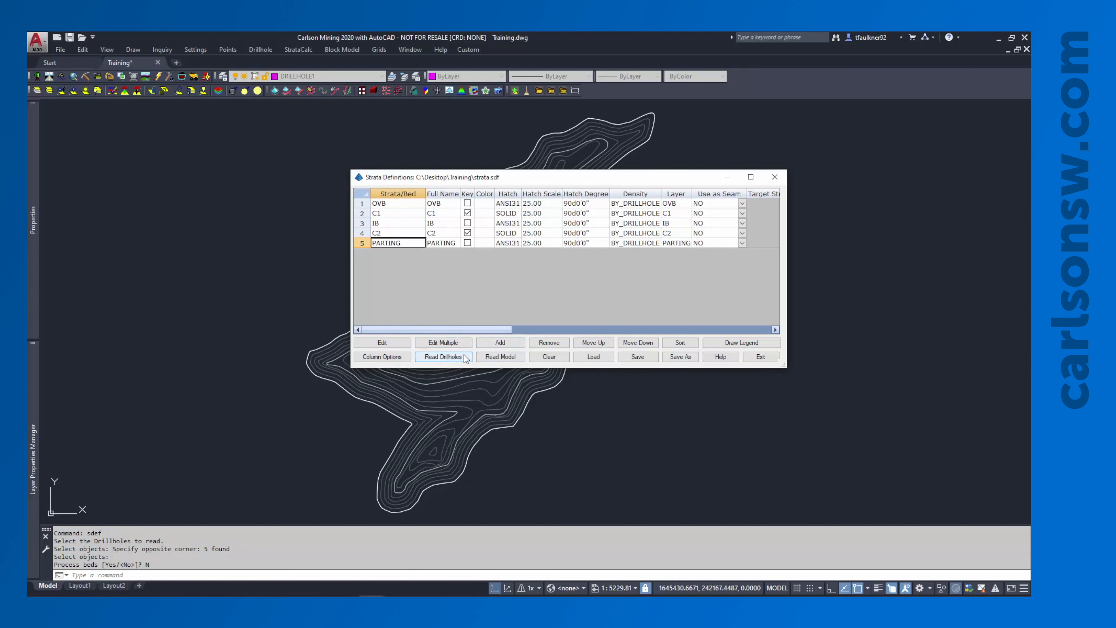
- Read all five drillholes into the strata definitions again, answering Yes to processing beds
left_click(443, 357)
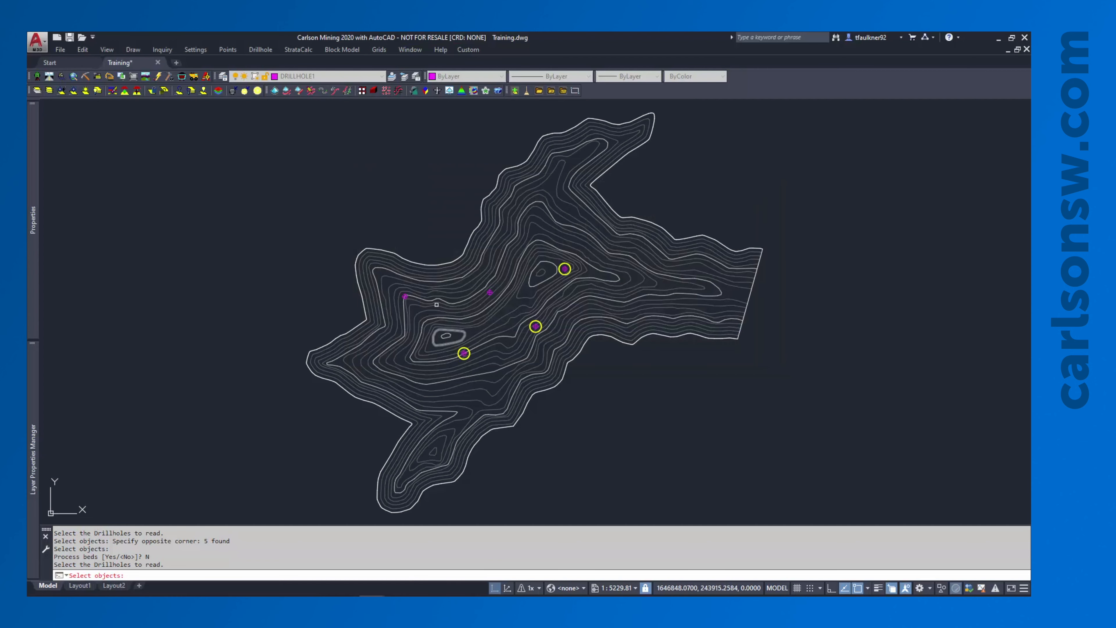
left_click(346, 203)
left_click(561, 352)
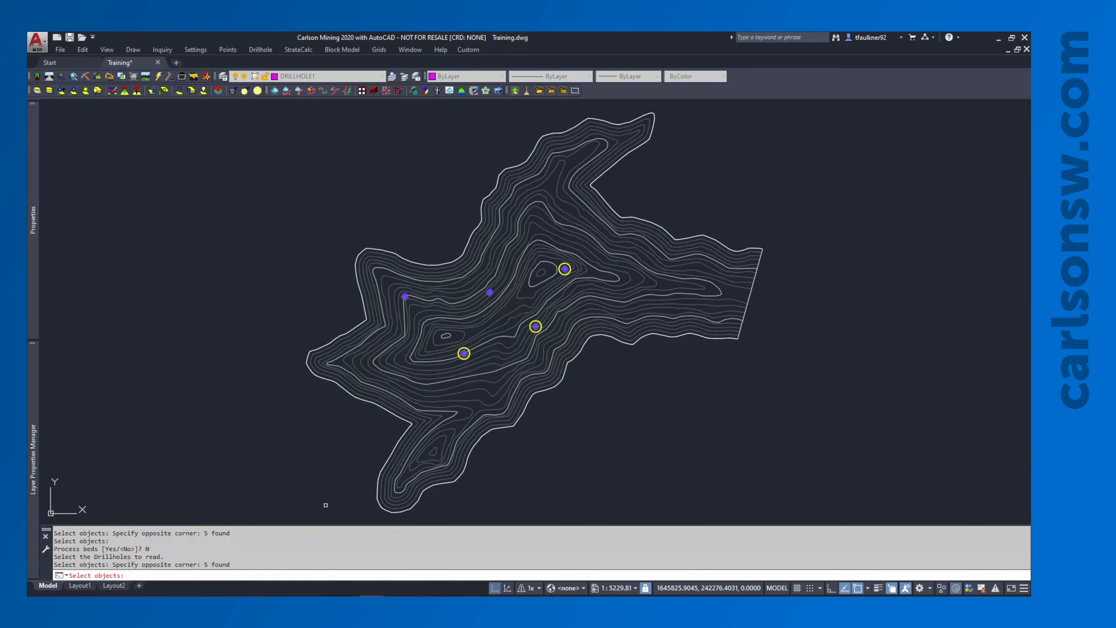
key("Return")
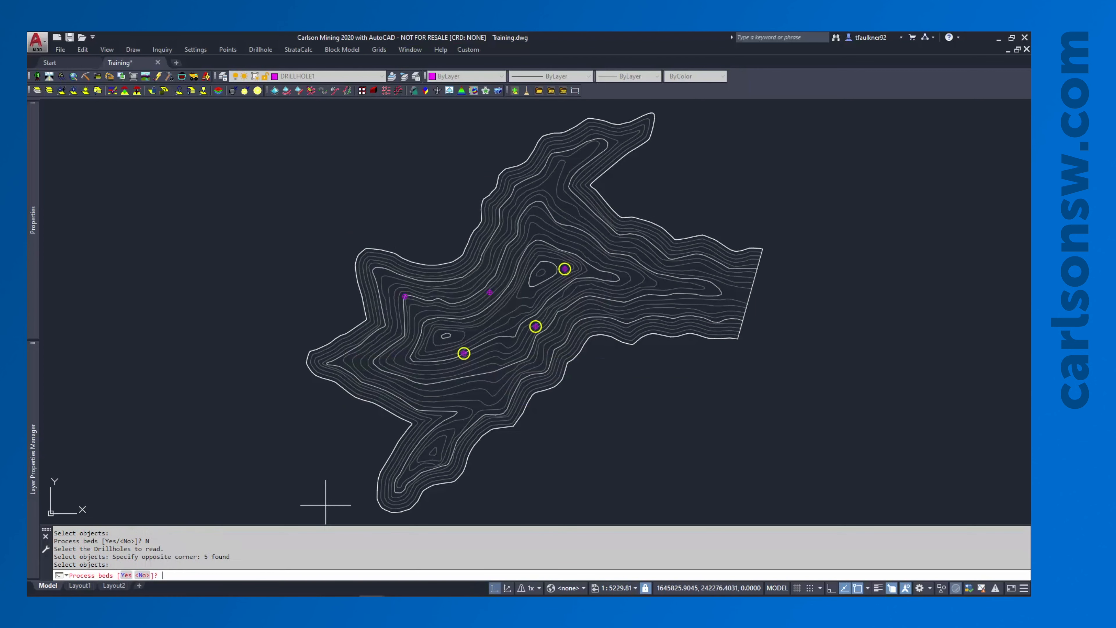
left_click(126, 575)
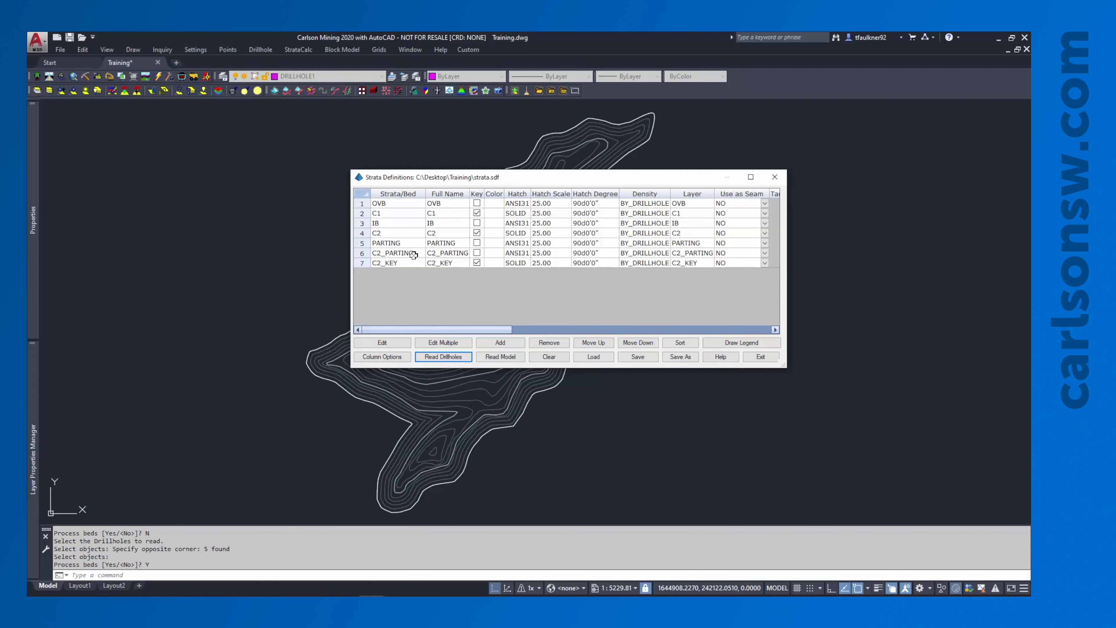
left_click_drag(411, 252, 451, 260)
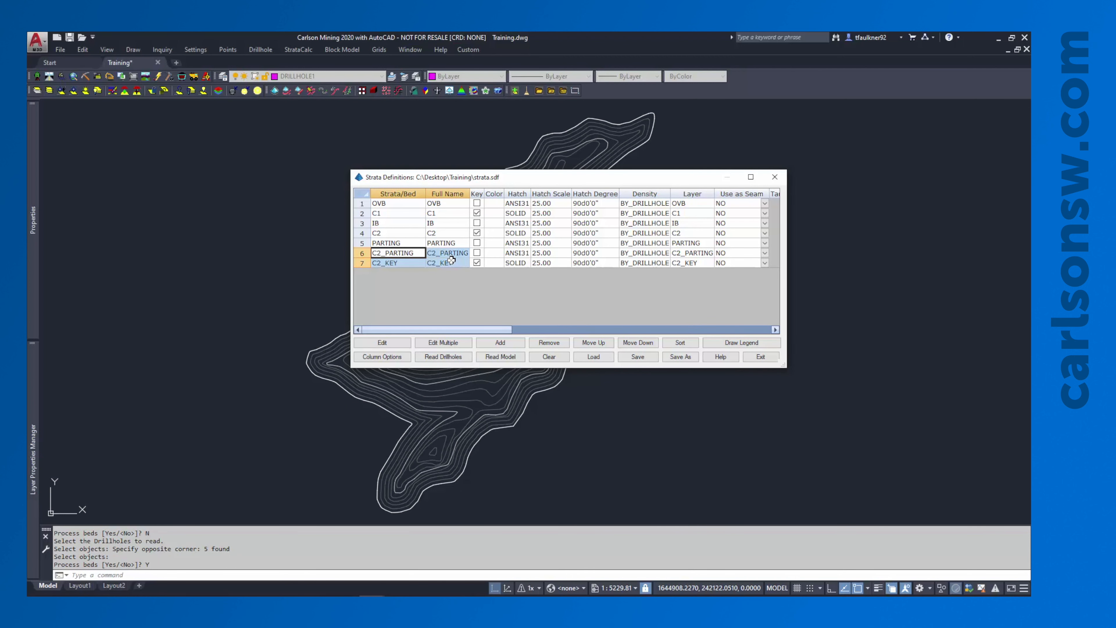
left_click(399, 232)
left_click(388, 242)
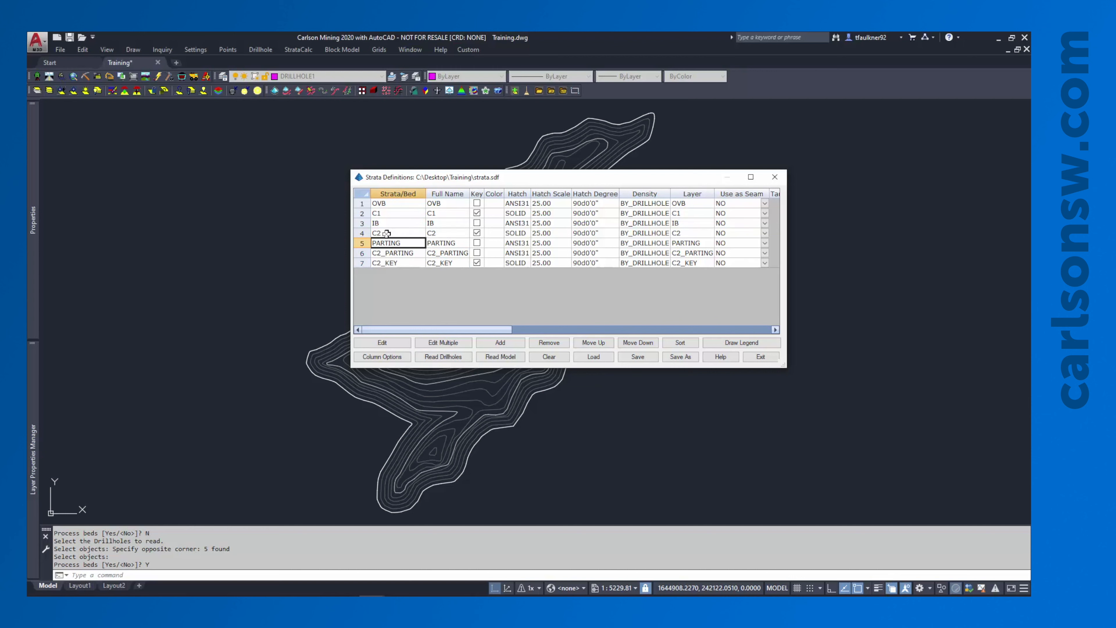
left_click_drag(386, 234, 386, 242)
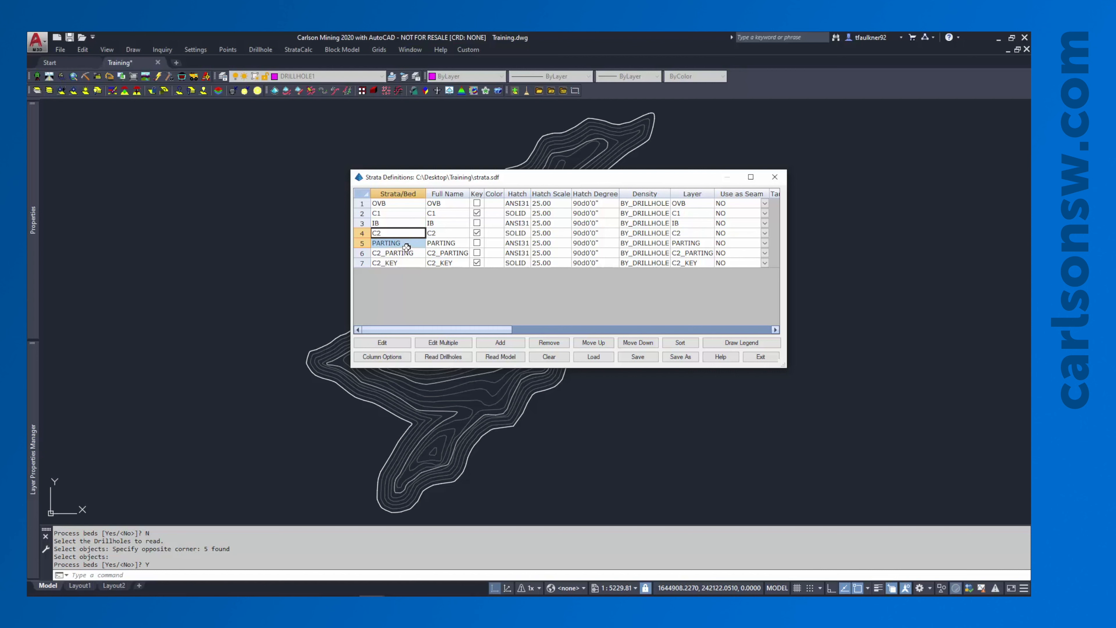
left_click(433, 253)
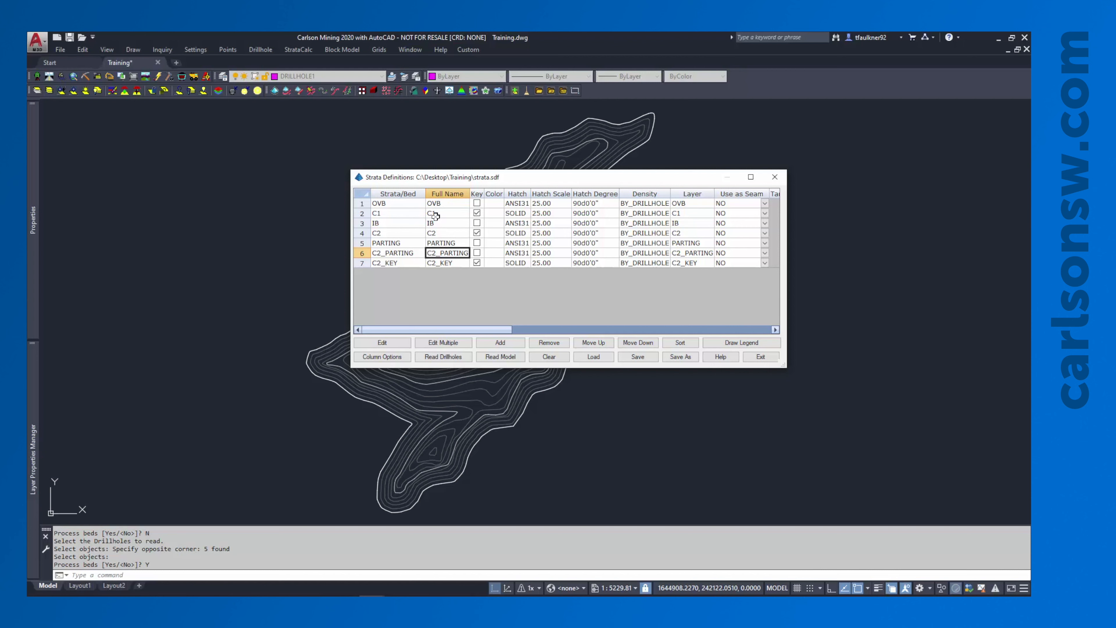
left_click_drag(391, 203, 387, 263)
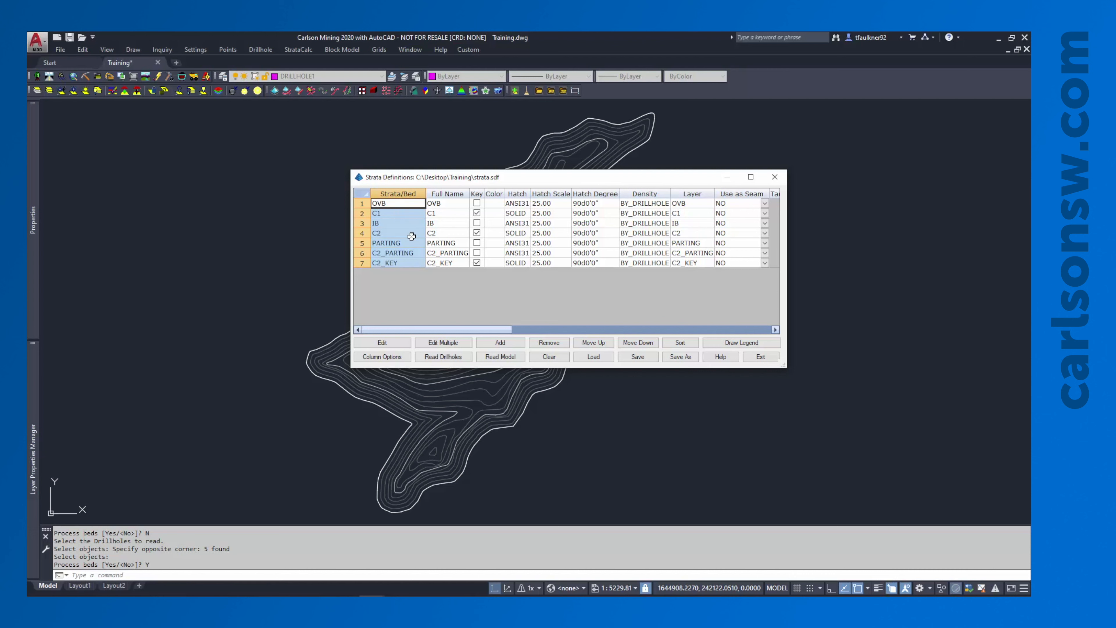
- Set the full names of strata OVB, C1 and C2 to Overburden, Coal 1 and Coal 2
left_click(443, 204)
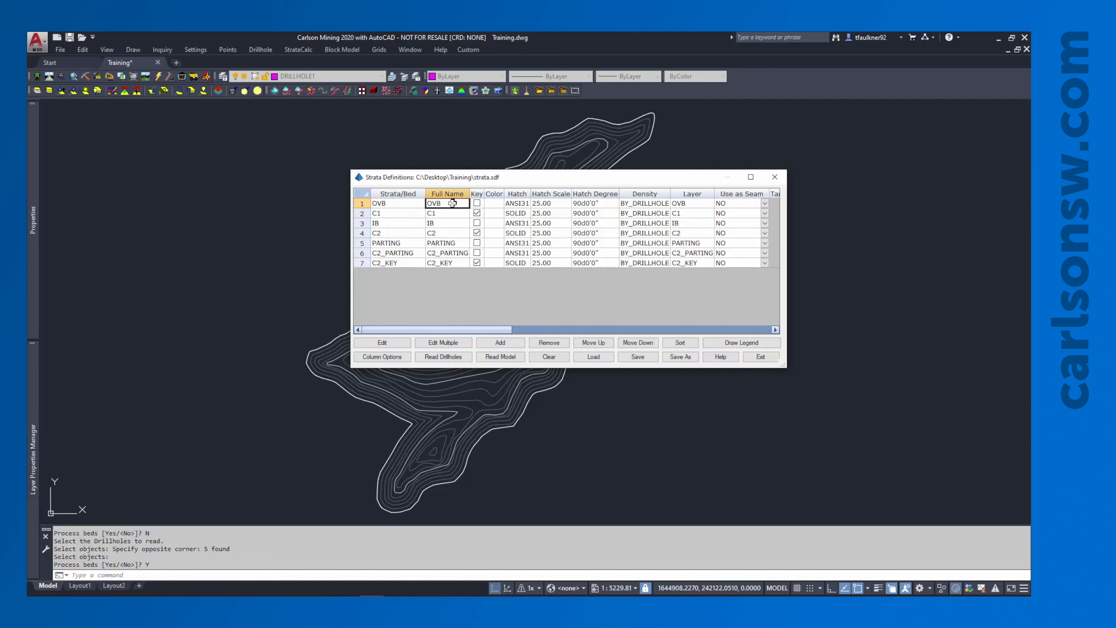
type("Overburden")
left_click(431, 212)
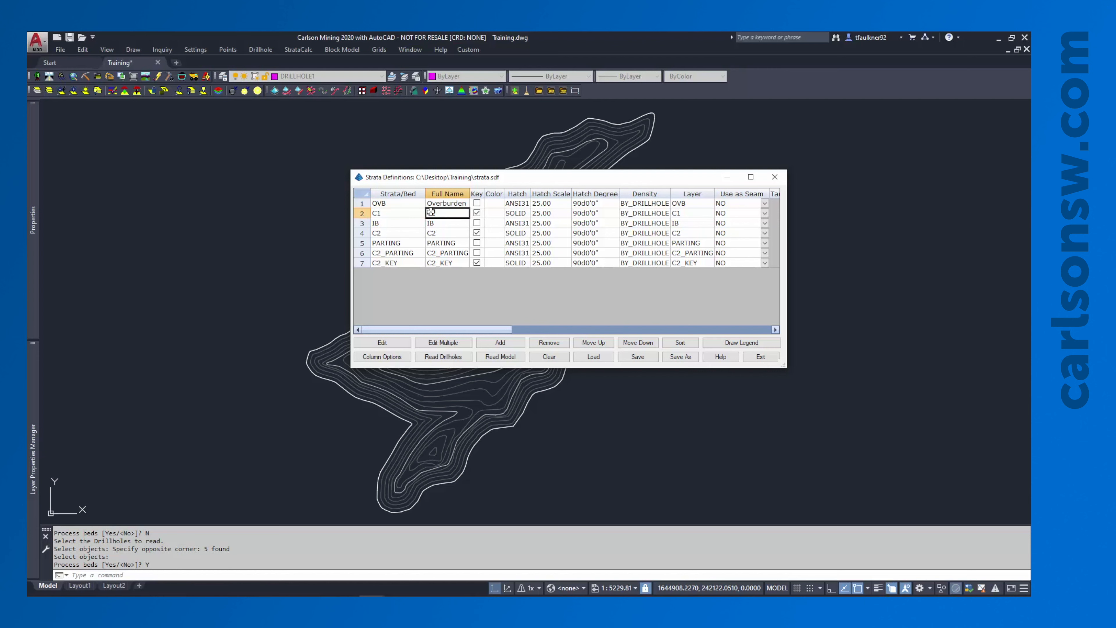
type("Coal")
key("Down")
key("Down")
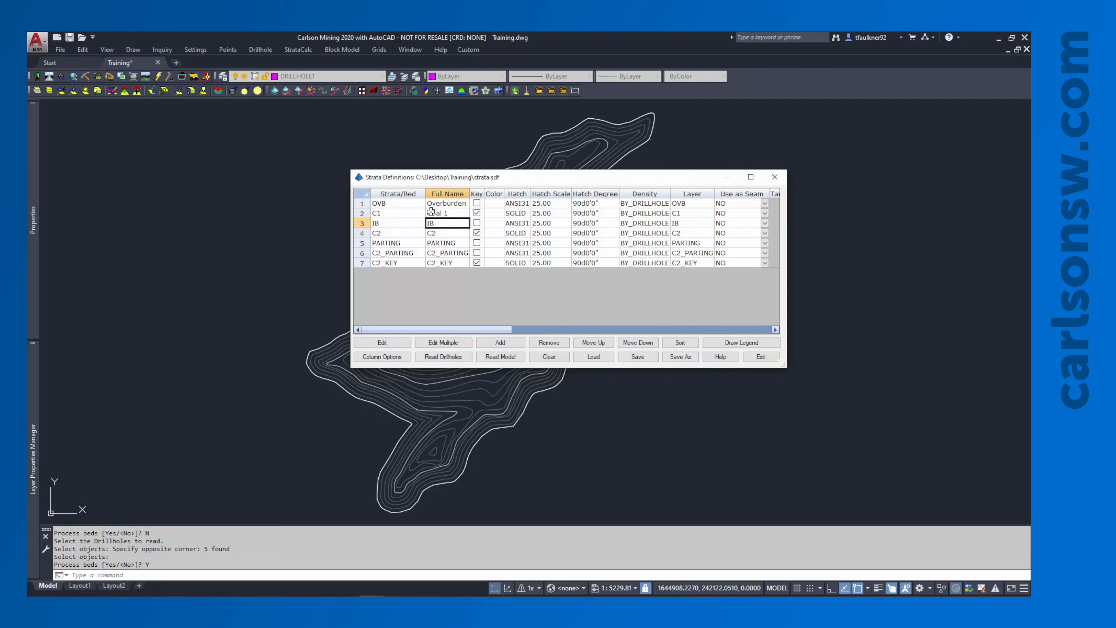
type("Coal")
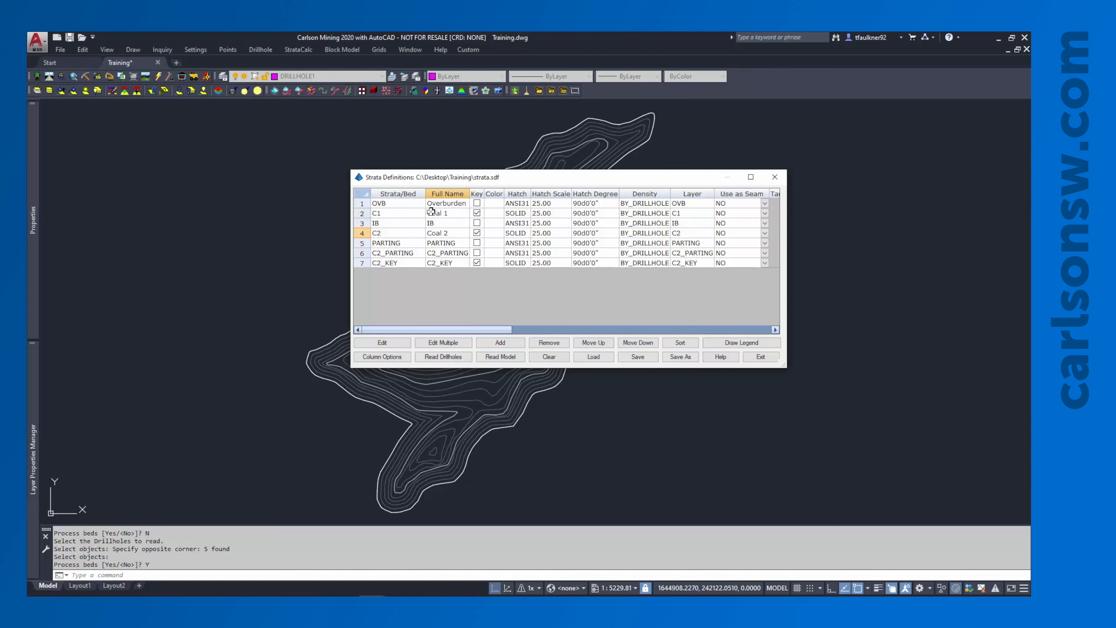
left_click(453, 223)
left_click(408, 203)
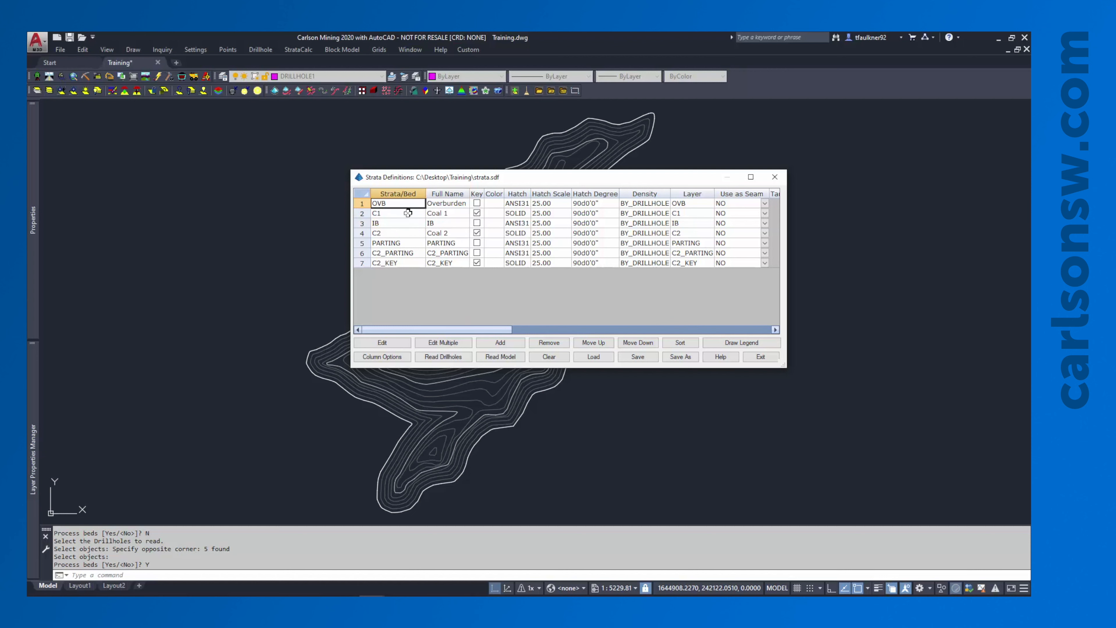
left_click_drag(408, 212, 406, 263)
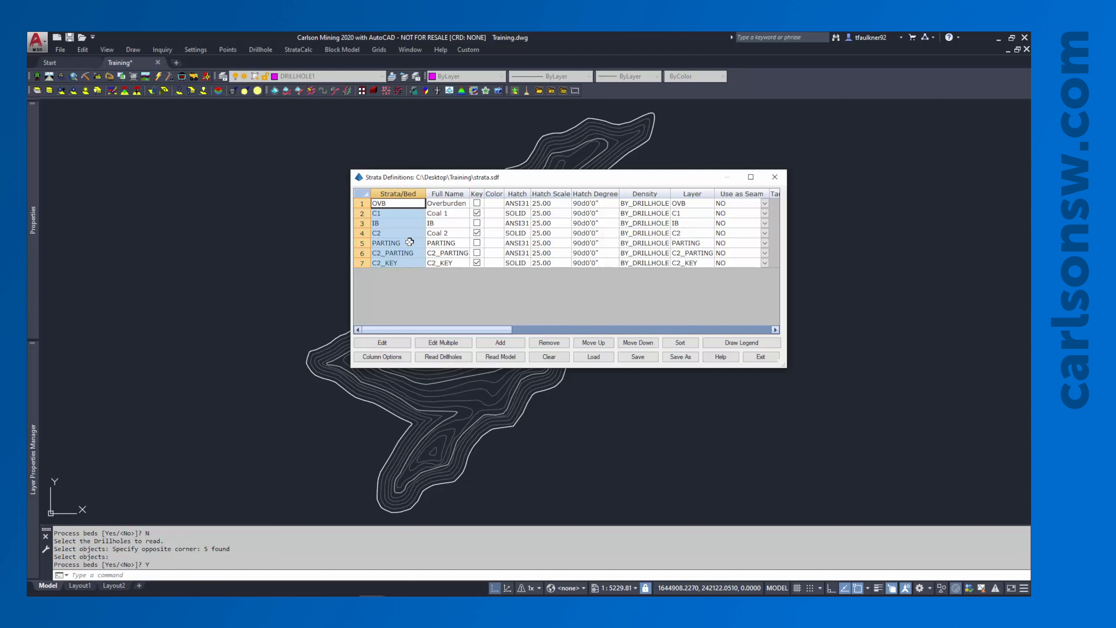
left_click_drag(453, 203, 451, 265)
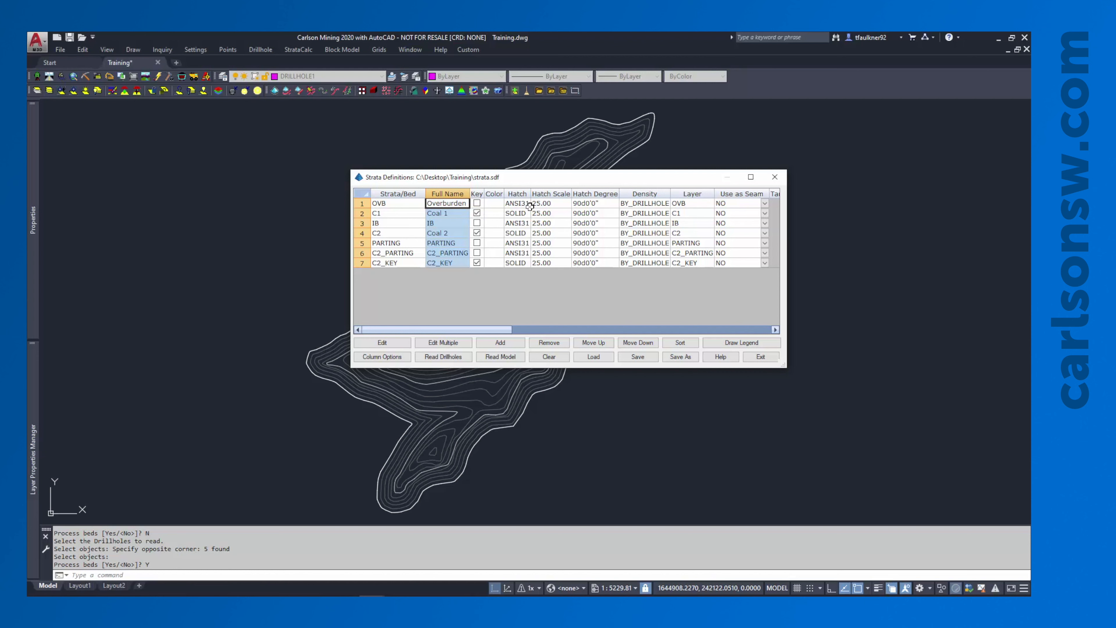
- Add the Recovery % and Use for Modeling columns to the strata definitions table
left_click(377, 357)
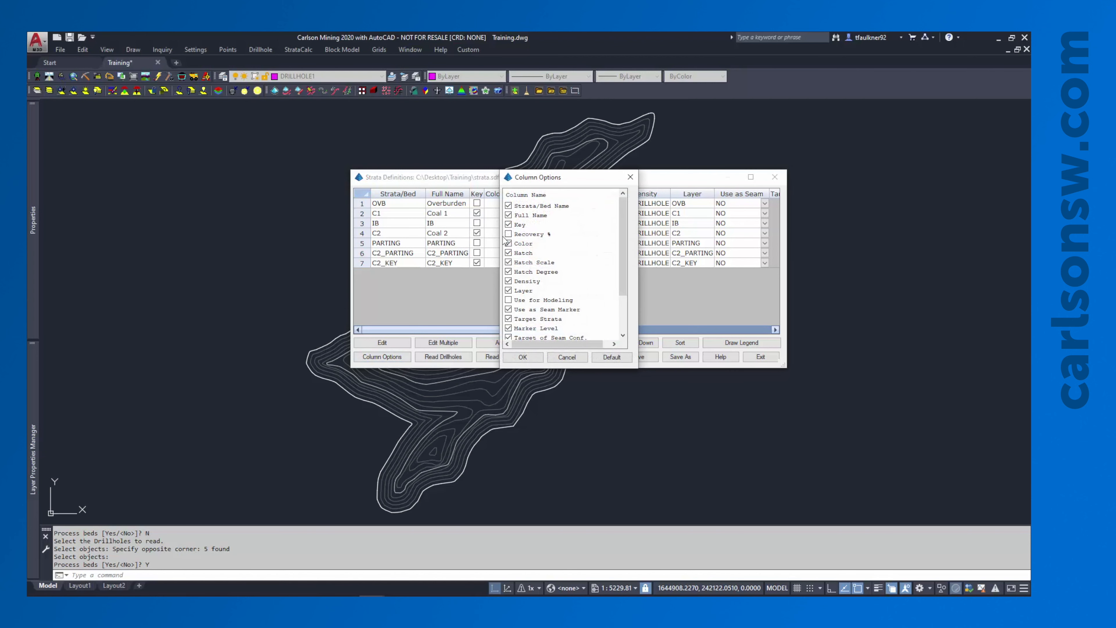
left_click(509, 233)
left_click(509, 300)
scroll(512, 295, "down", 2)
scroll(512, 289, "up", 2)
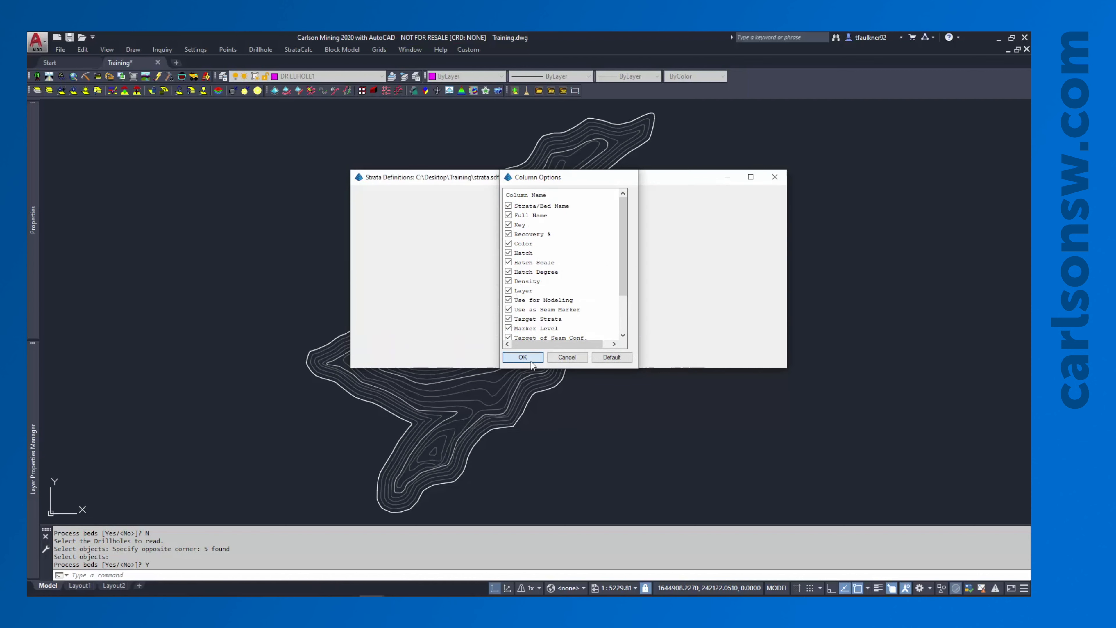
left_click(523, 357)
- Widen the Key and Recovery % columns so that their full headings fit
left_click(496, 202)
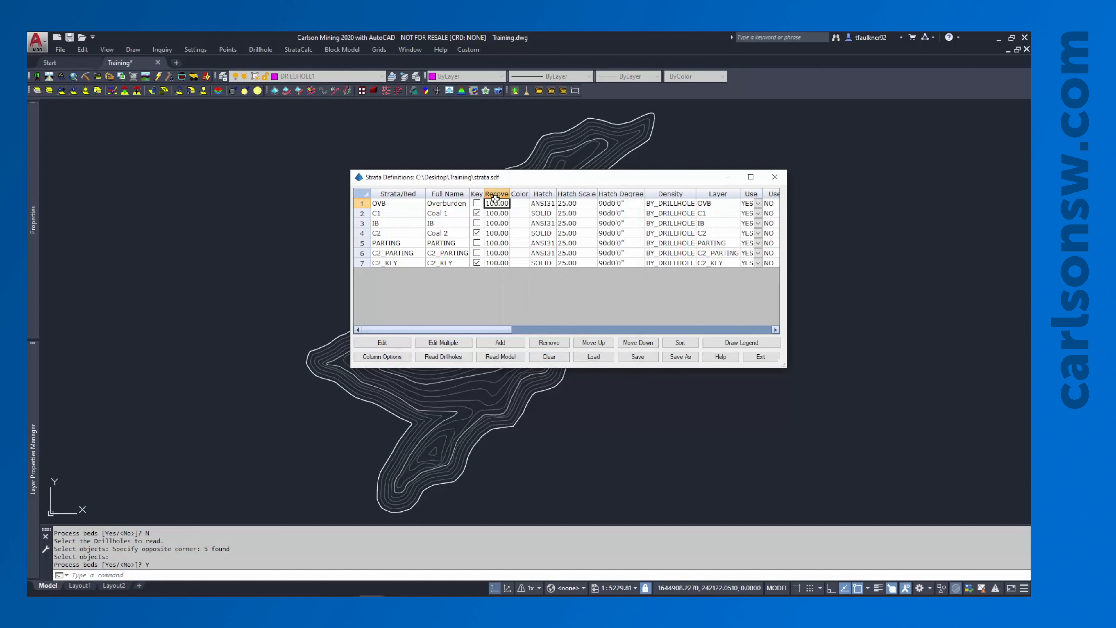
left_click(467, 204)
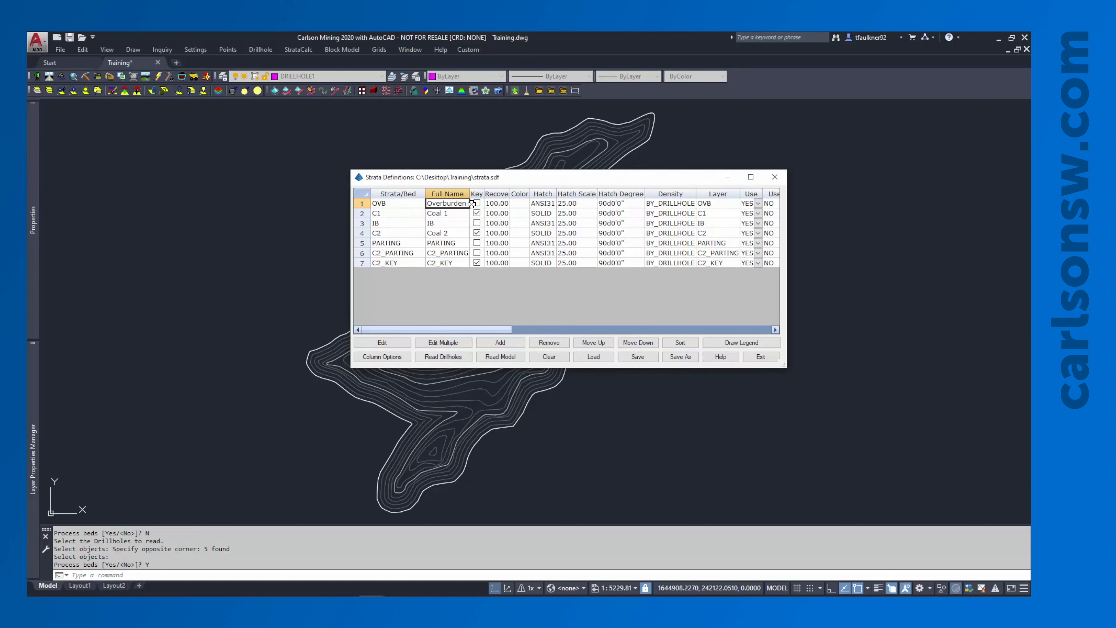
left_click_drag(484, 194, 486, 194)
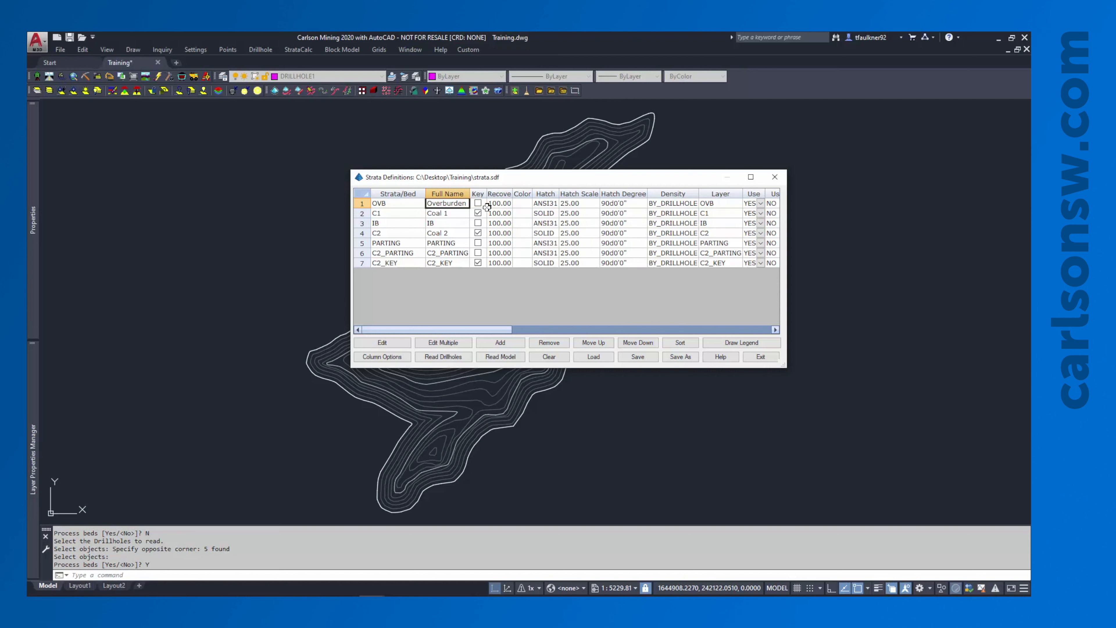
double_click(513, 202)
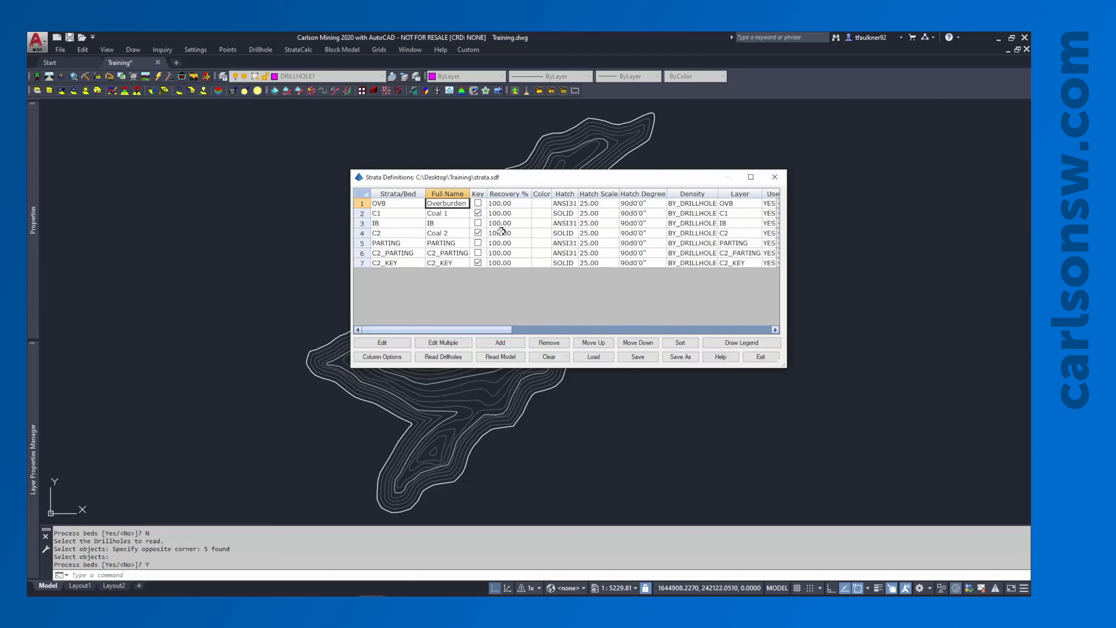
- Set the recovery percentage of stratum C1 to 90 and restore it to 100
left_click(506, 215)
type("90")
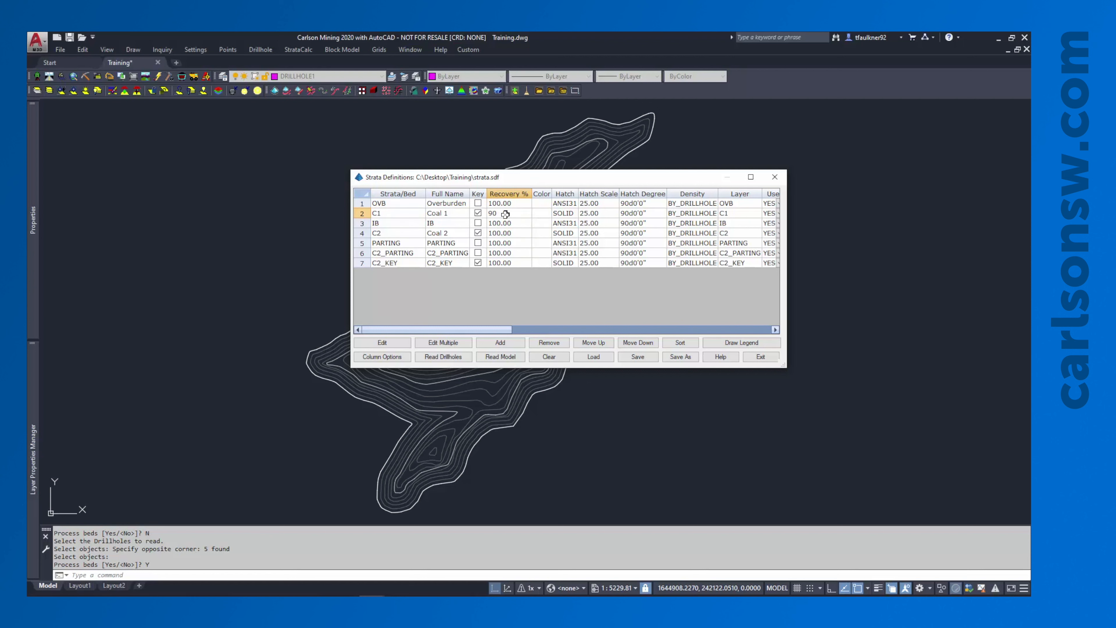
key("Return")
left_click(505, 214)
type("100")
right_click(506, 216)
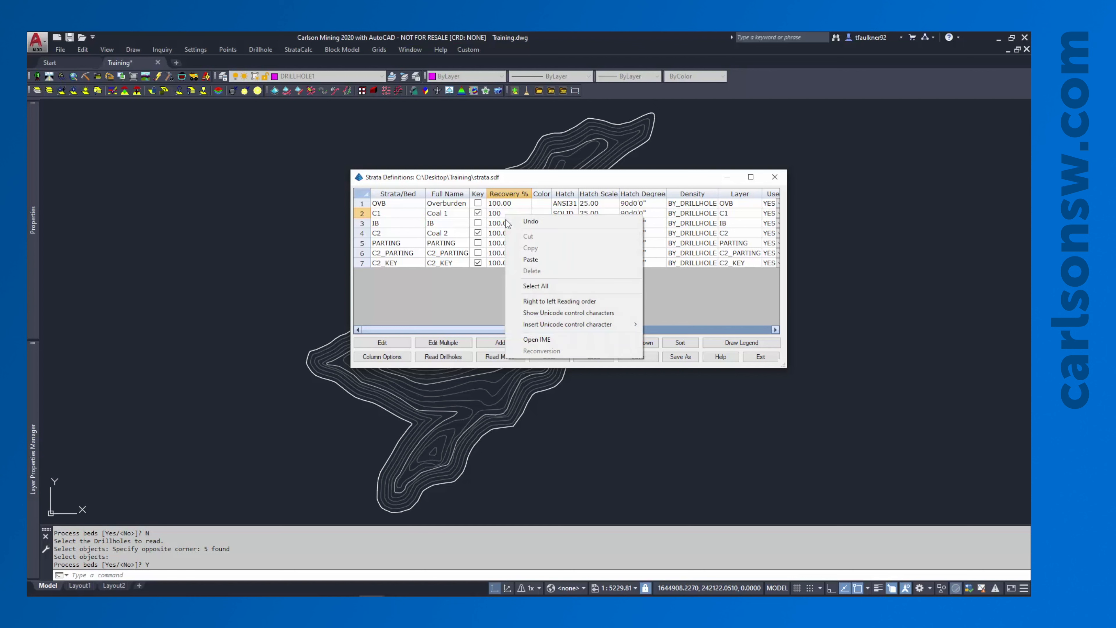
left_click(503, 223)
left_click(518, 204)
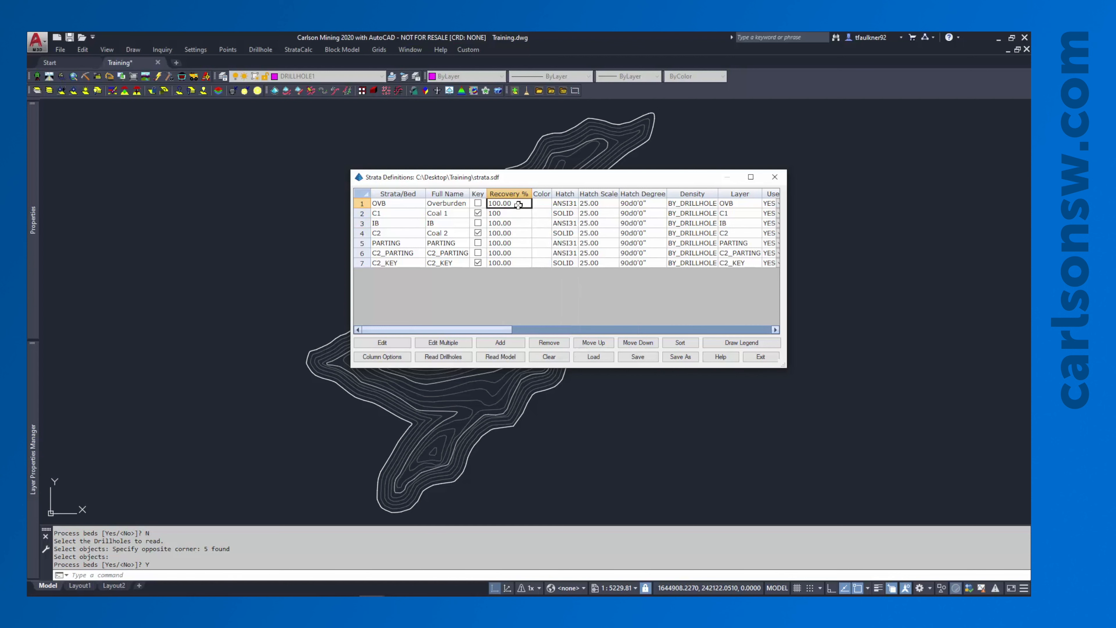
- Set the color of stratum OVB to ByLayer
left_click(541, 203)
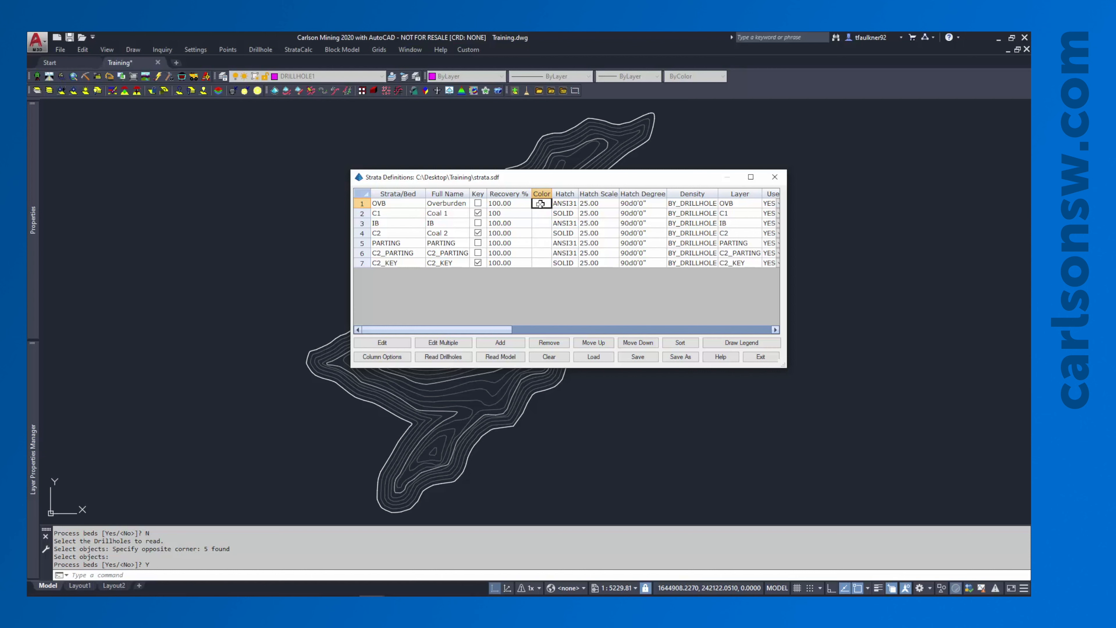
double_click(543, 205)
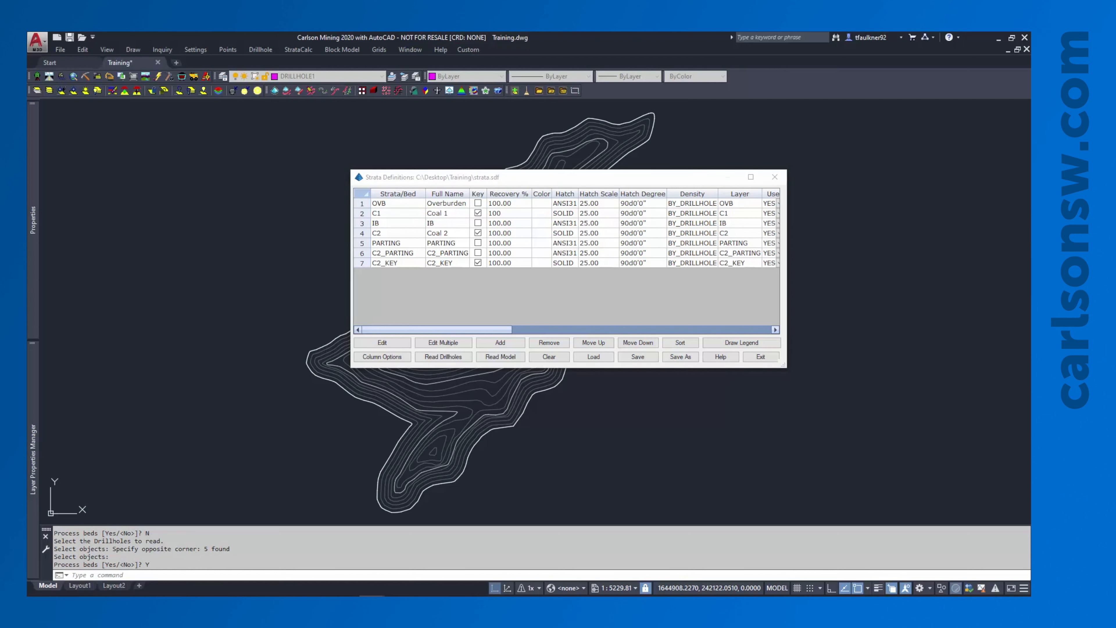
left_click_drag(1069, 119, 794, 146)
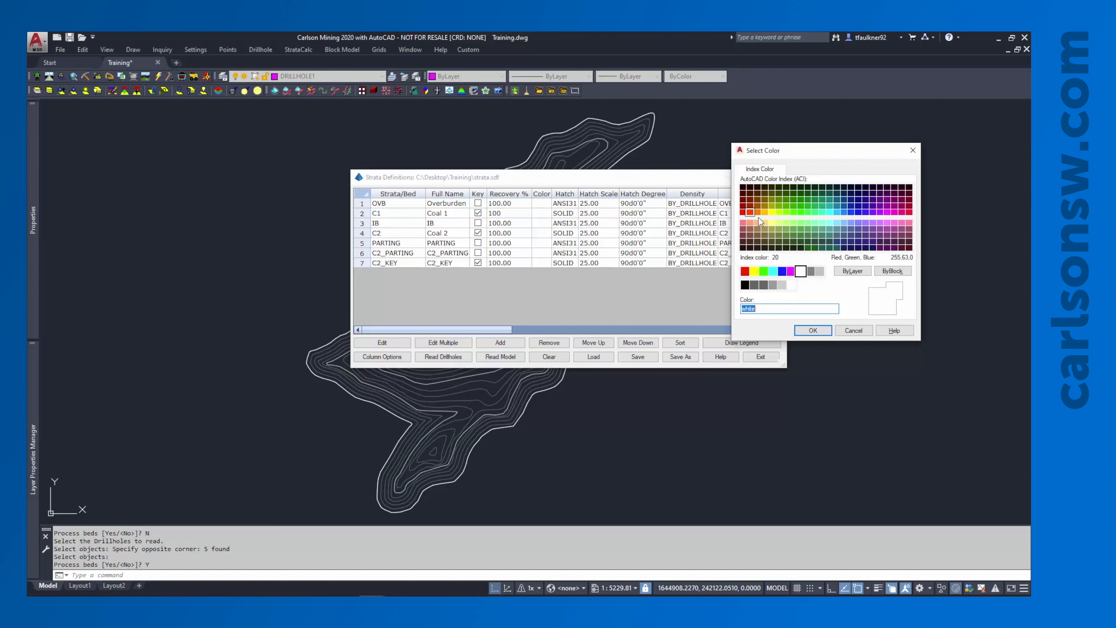
left_click_drag(789, 149, 775, 152)
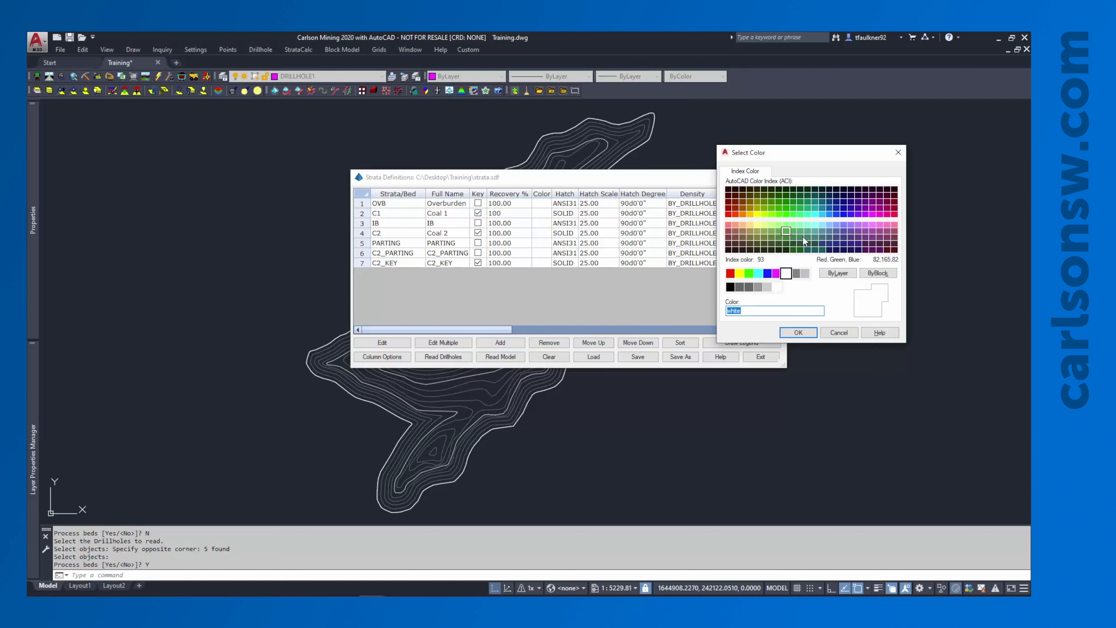
left_click(837, 273)
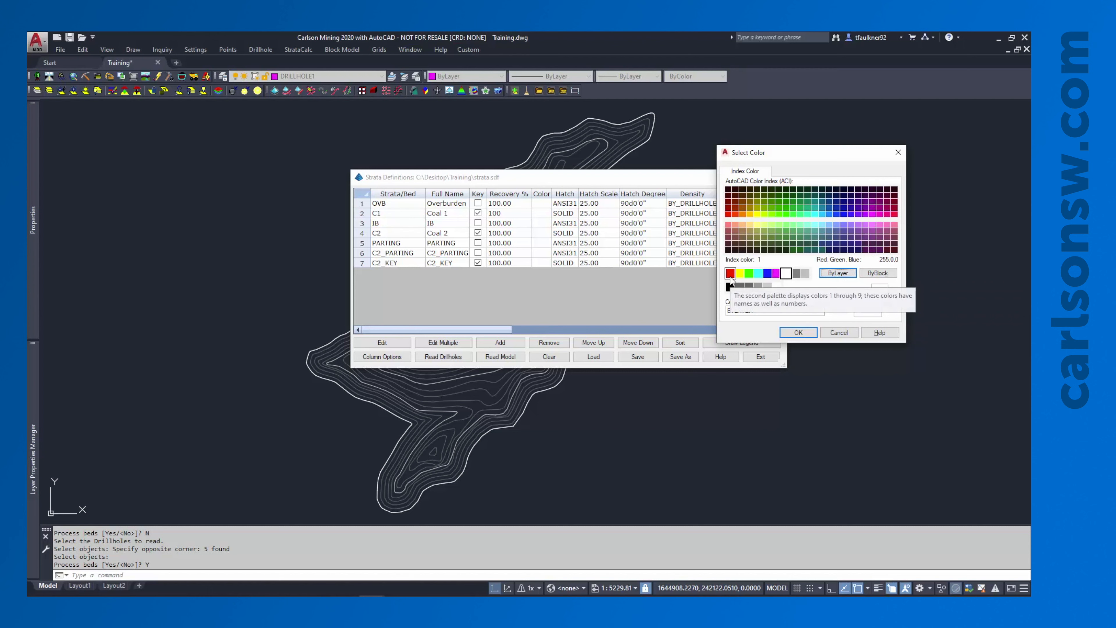
left_click(829, 273)
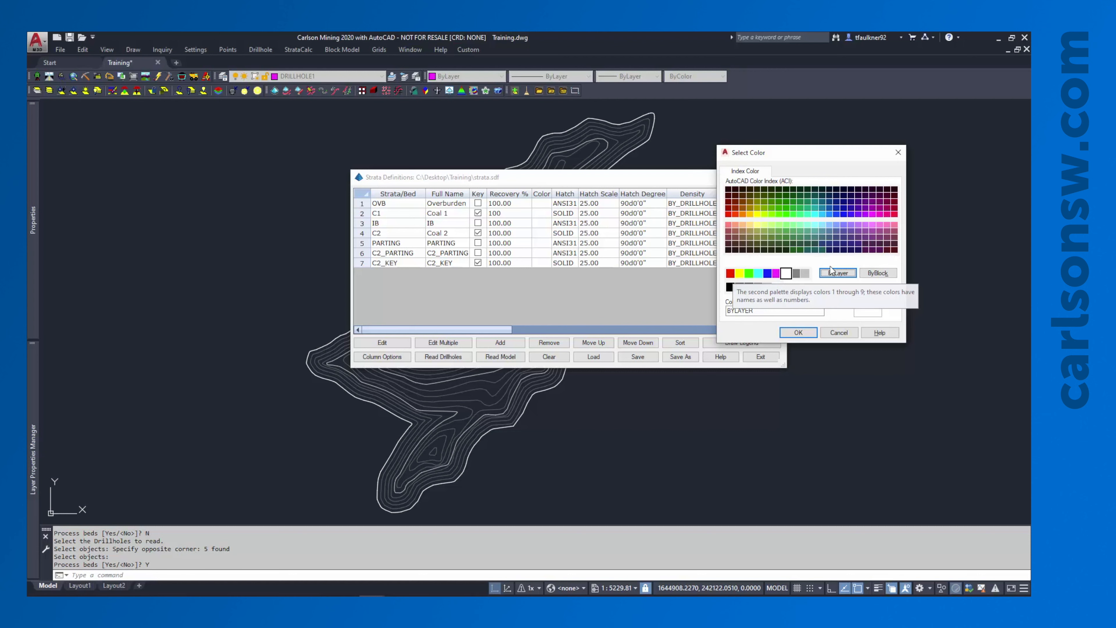
left_click(839, 273)
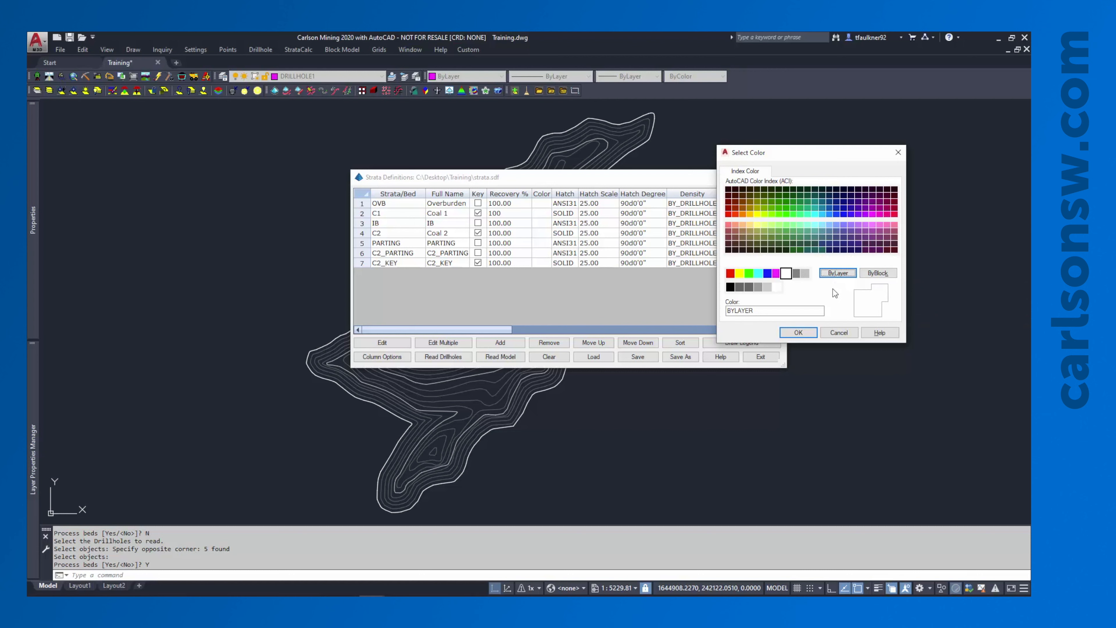
left_click(815, 334)
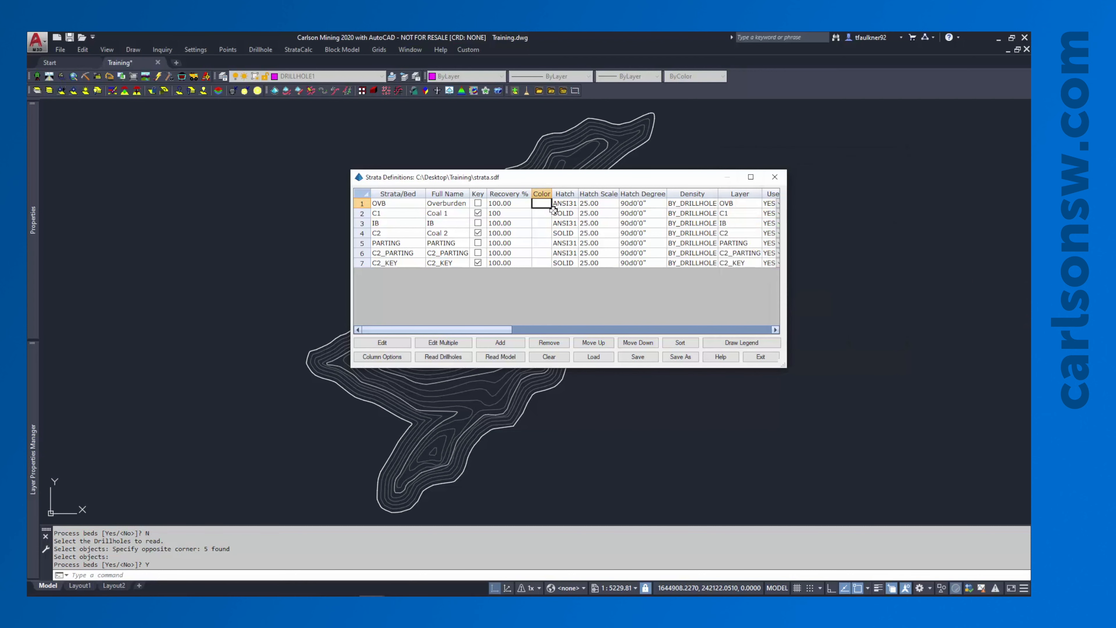
- Set the color of all seven strata to ByLayer in a single multiple edit
left_click(544, 211)
left_click_drag(545, 206, 544, 262)
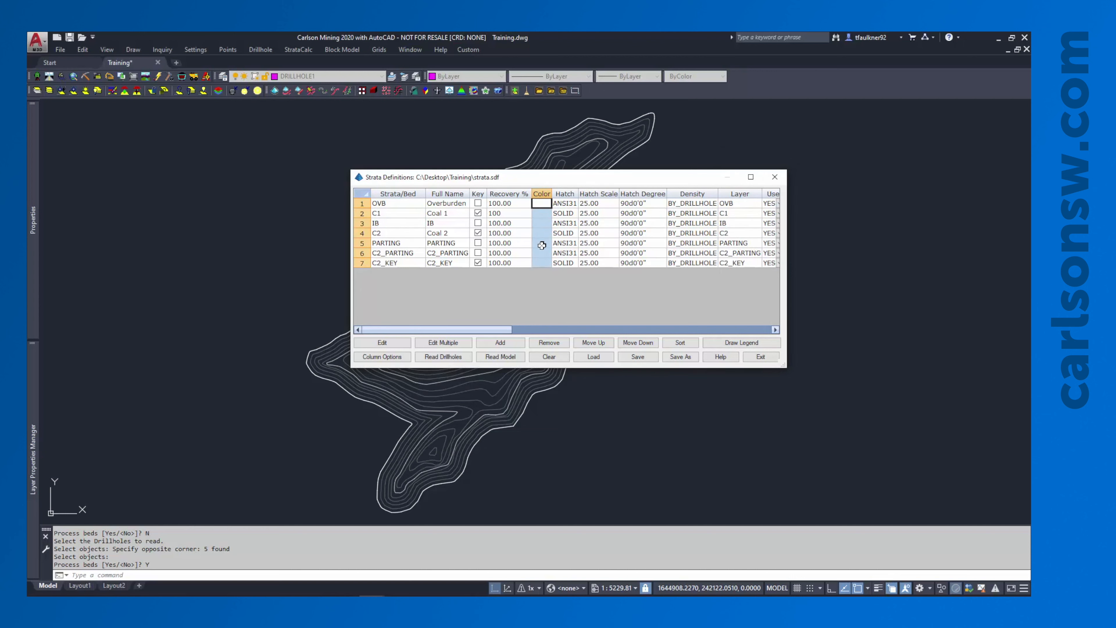
left_click(452, 343)
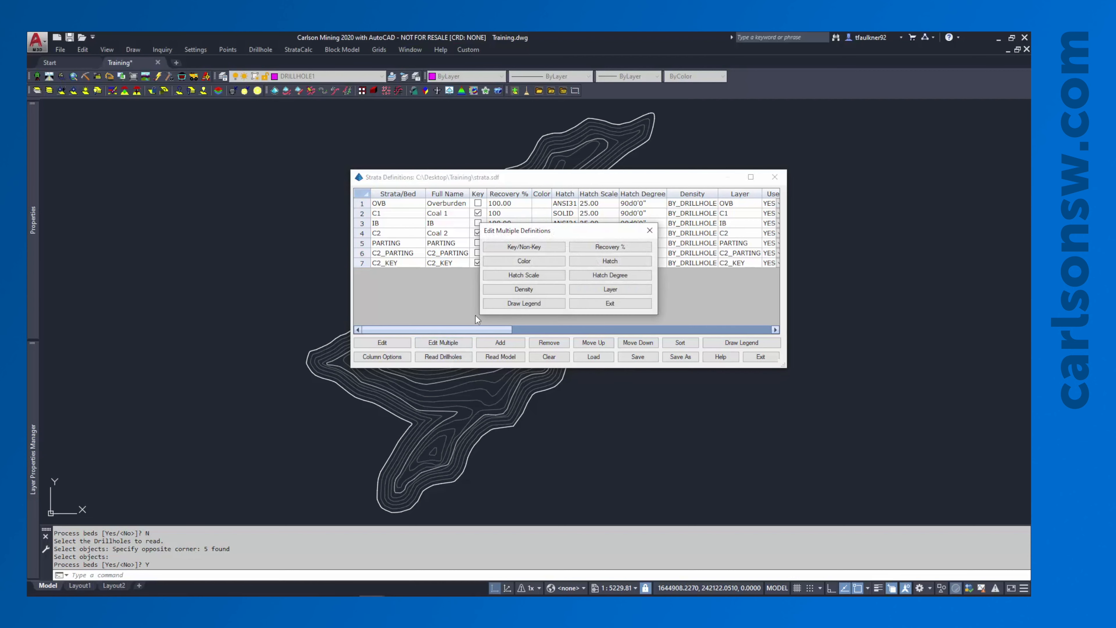
left_click(511, 264)
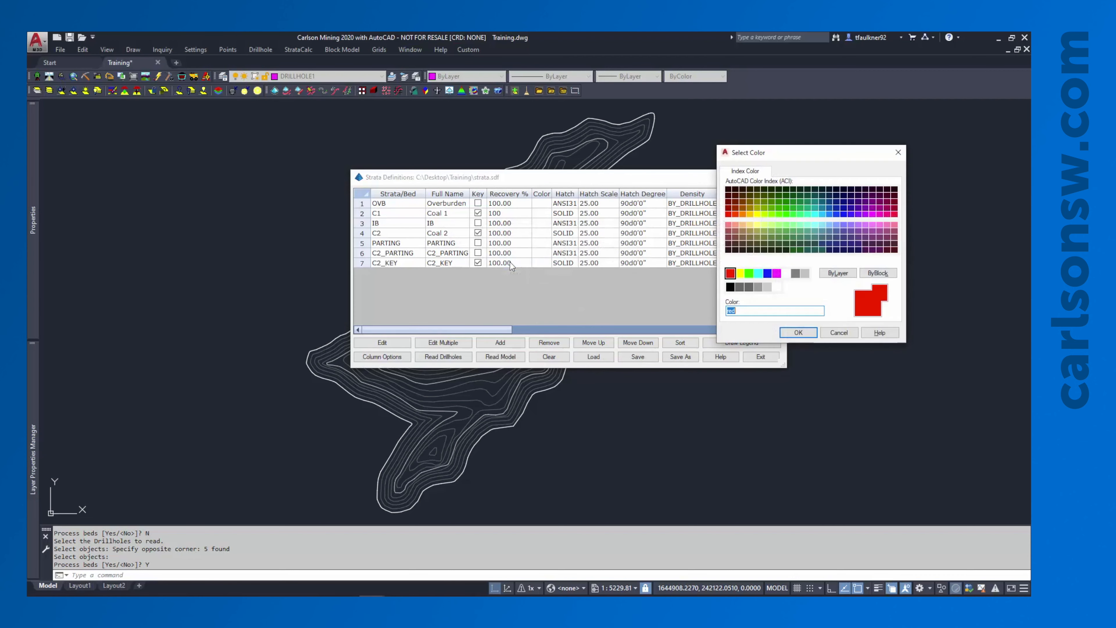
left_click(847, 279)
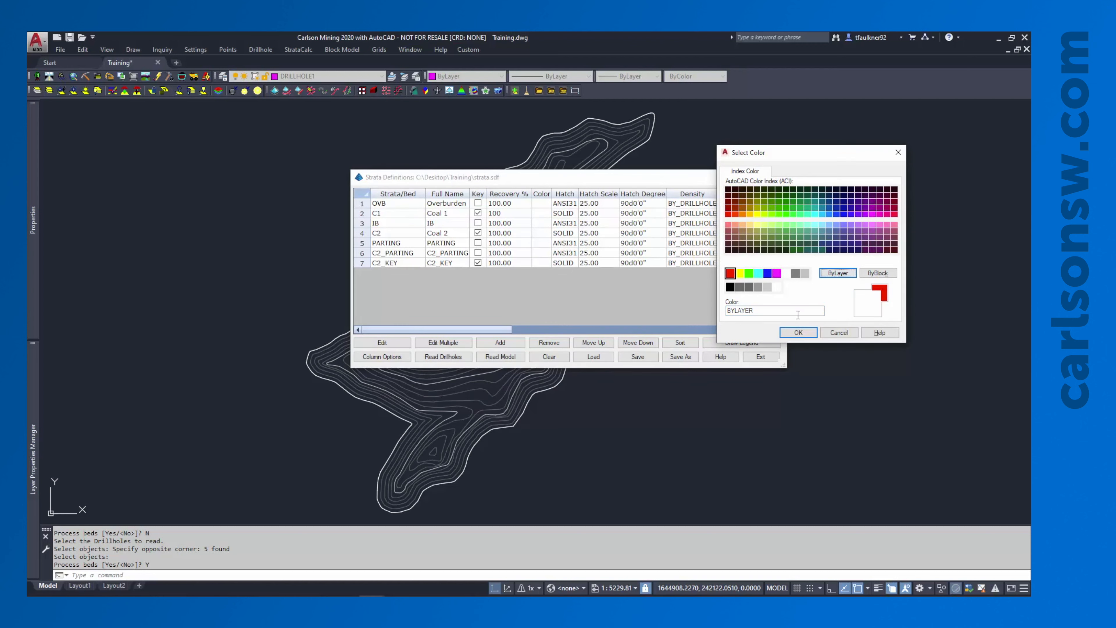
left_click(792, 332)
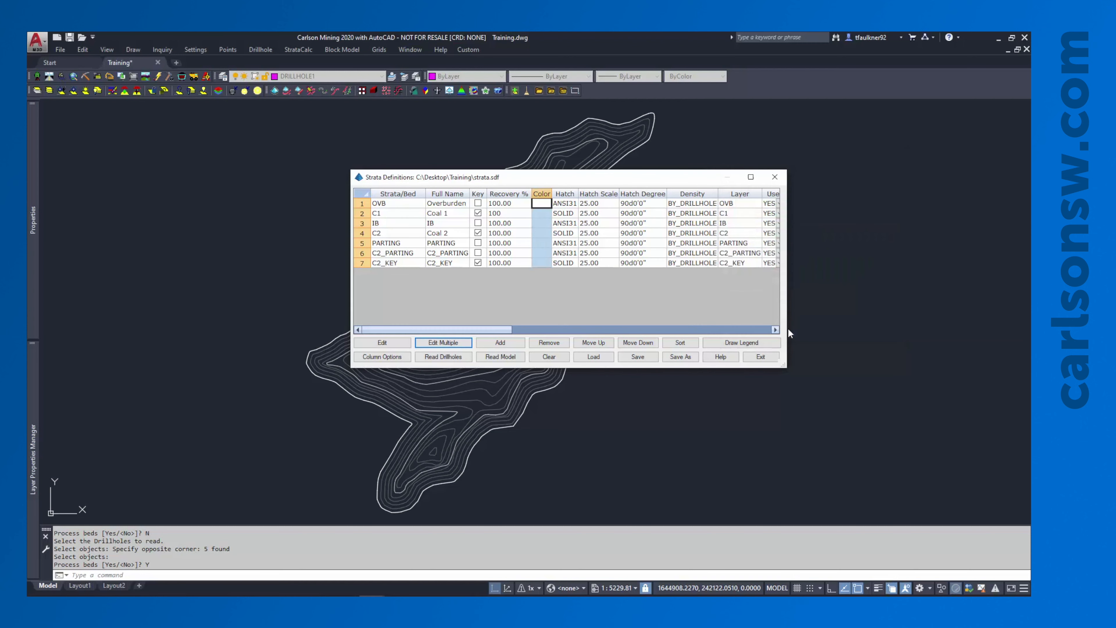
left_click(545, 215)
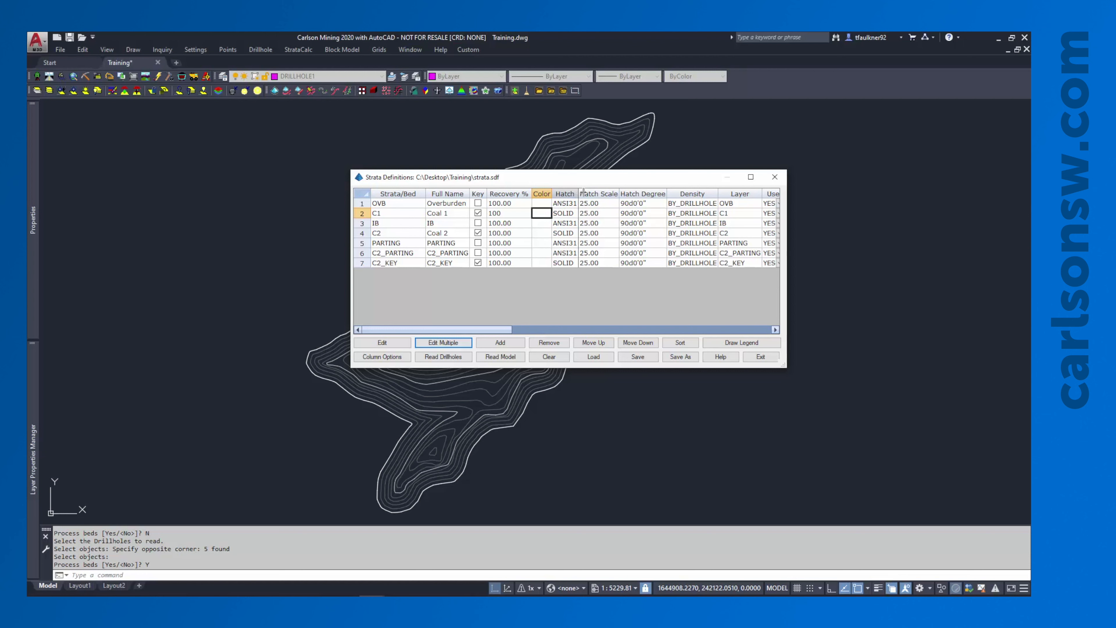
- Widen the Hatch column and open the full definition of stratum OVB for editing
left_click_drag(580, 193, 596, 193)
left_click(574, 202)
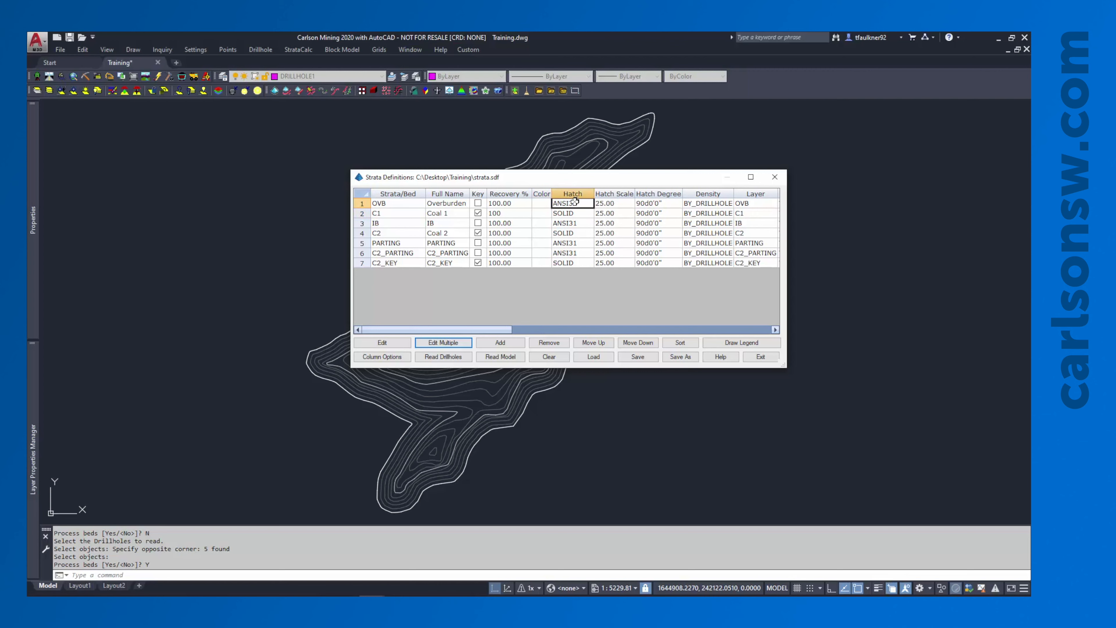
left_click(407, 343)
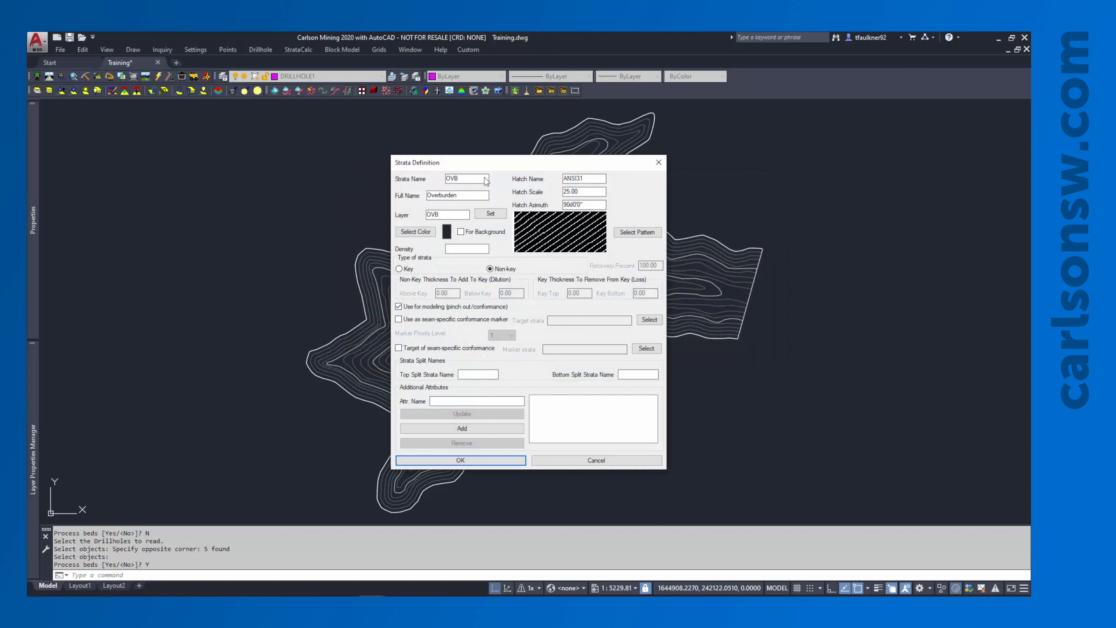
double_click(453, 178)
left_click(453, 179)
left_click_drag(465, 179, 455, 180)
left_click(455, 179)
double_click(588, 179)
- Change the hatch pattern of stratum OVB to GRATE from the hatch pattern library and accept the definition
left_click(625, 233)
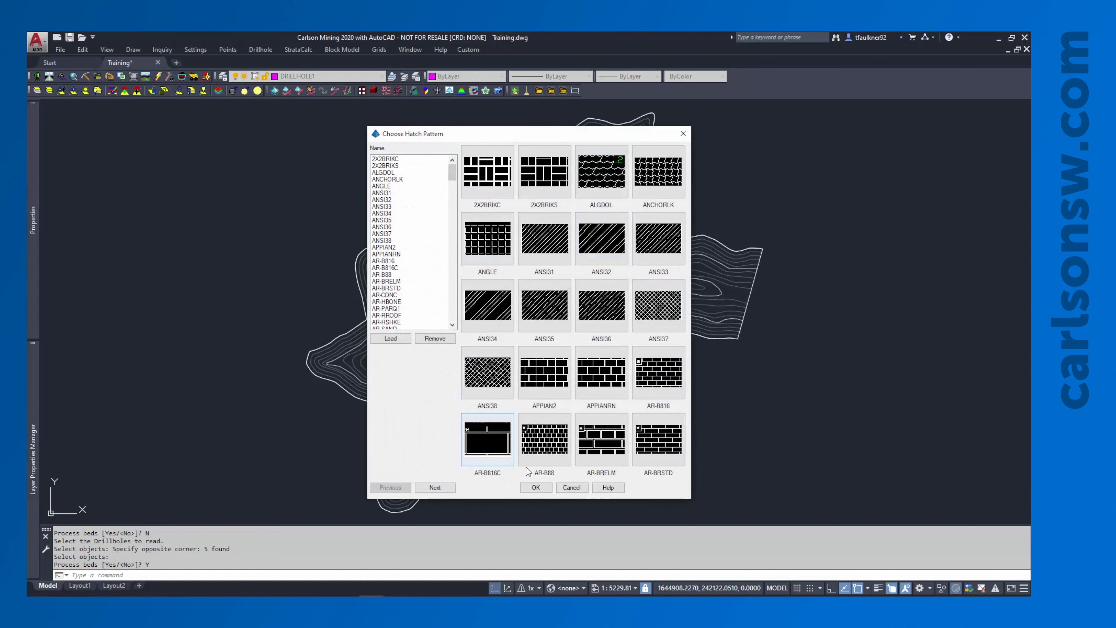
left_click(434, 488)
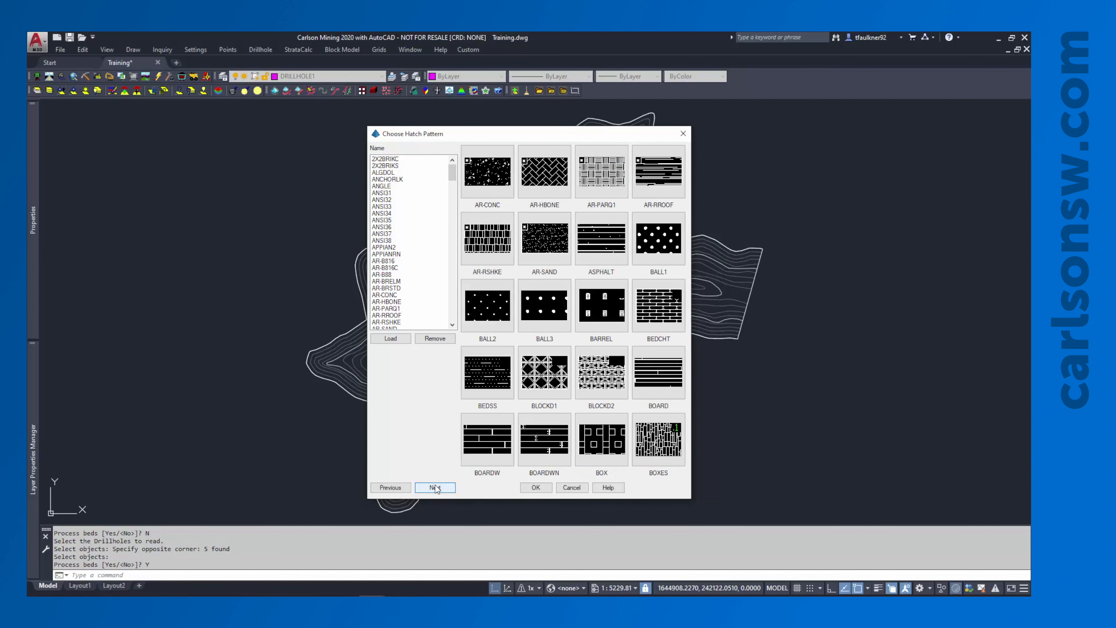
left_click(435, 488)
left_click(435, 488)
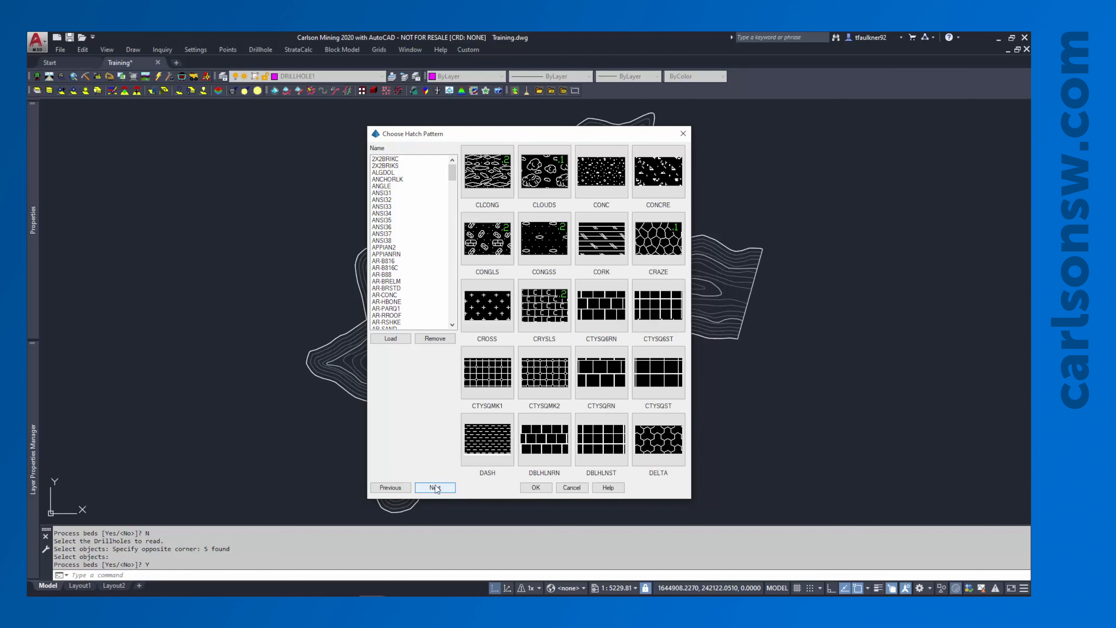
left_click(435, 487)
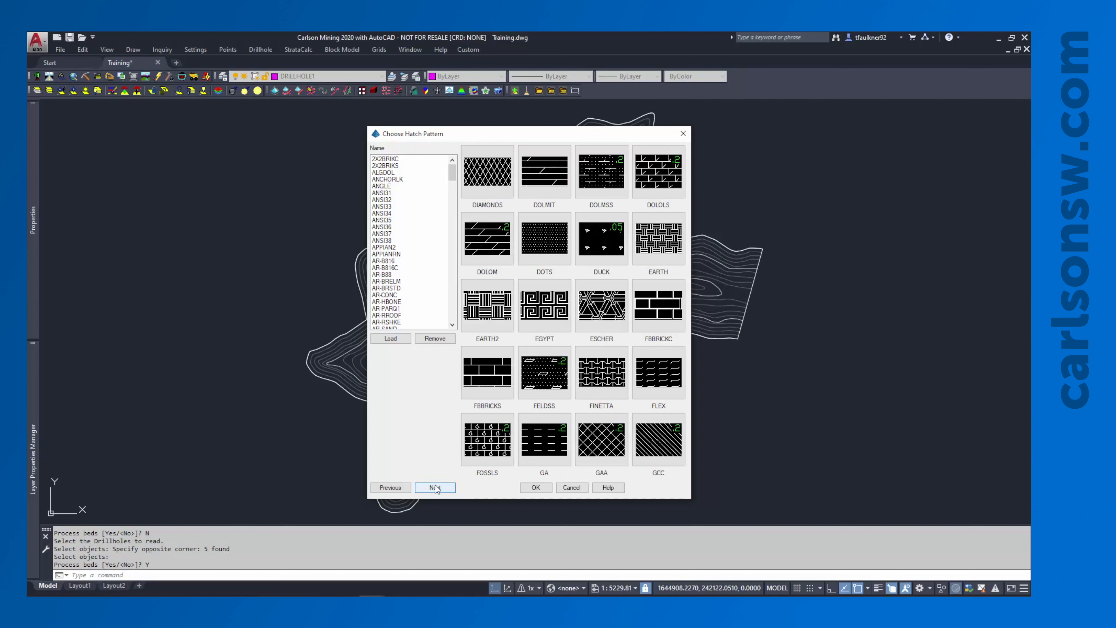
left_click(435, 487)
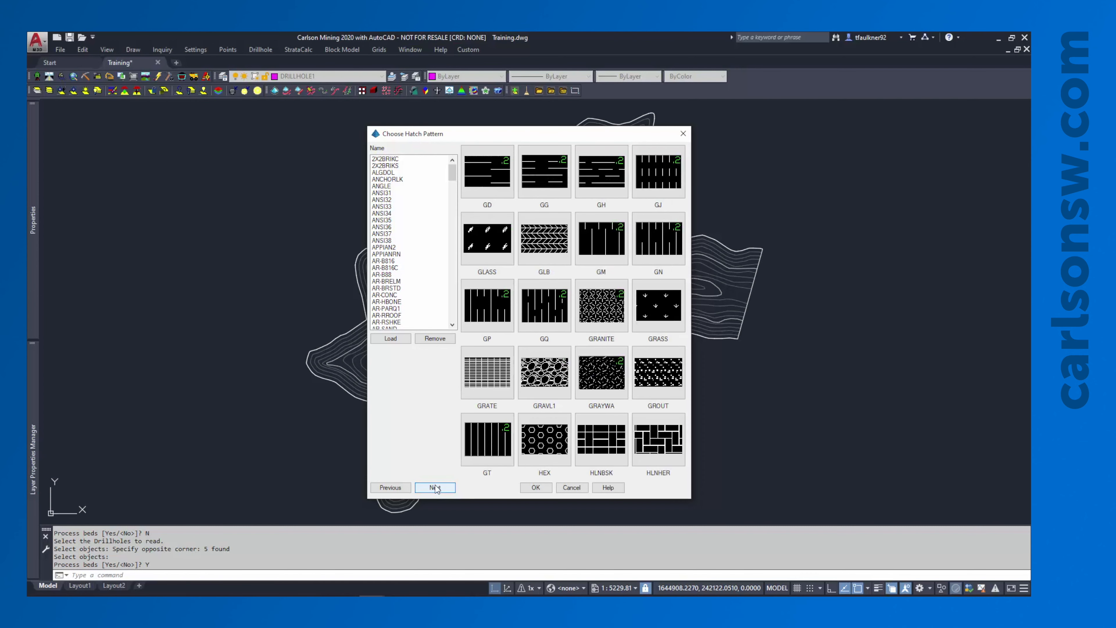
double_click(492, 378)
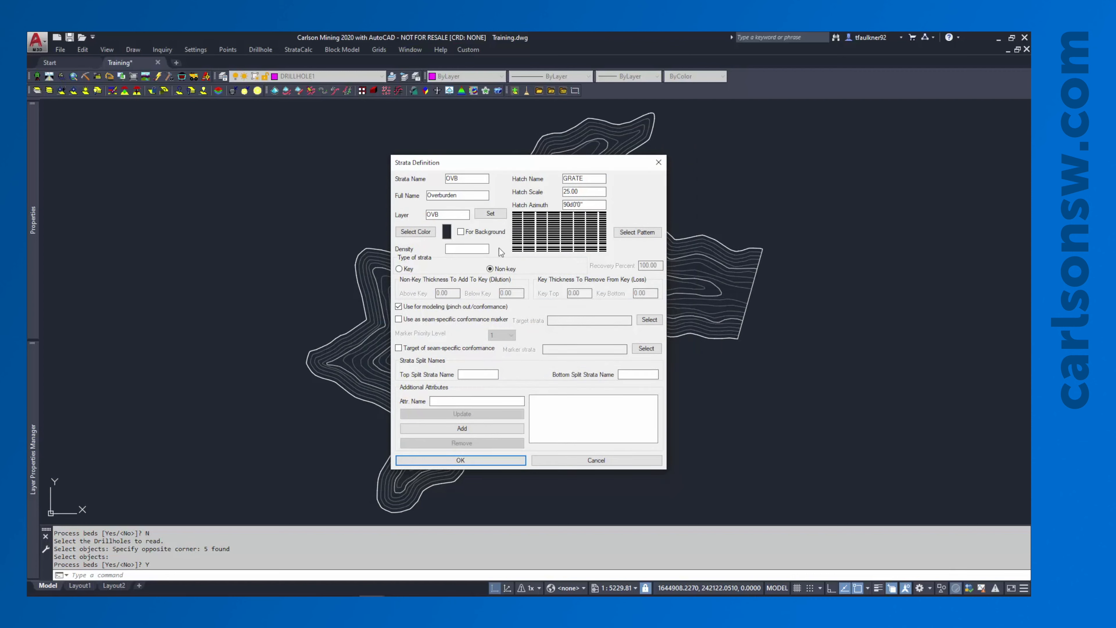
left_click(448, 459)
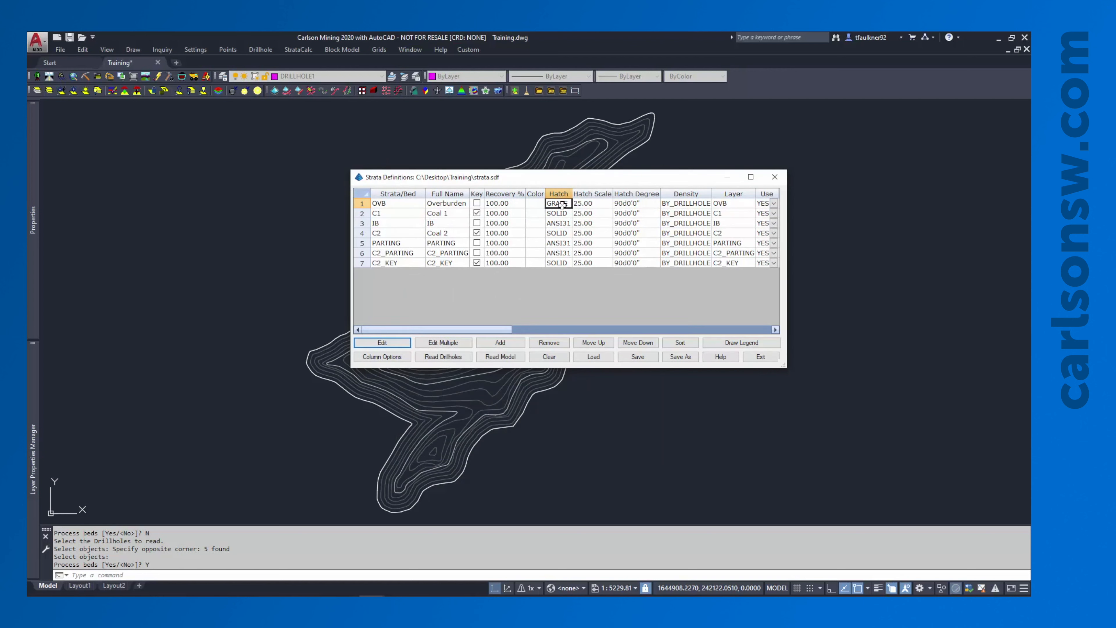
- Review the hatch scale of the strata in the table and in the definition of OVB
left_click_drag(584, 204, 584, 265)
left_click(594, 203)
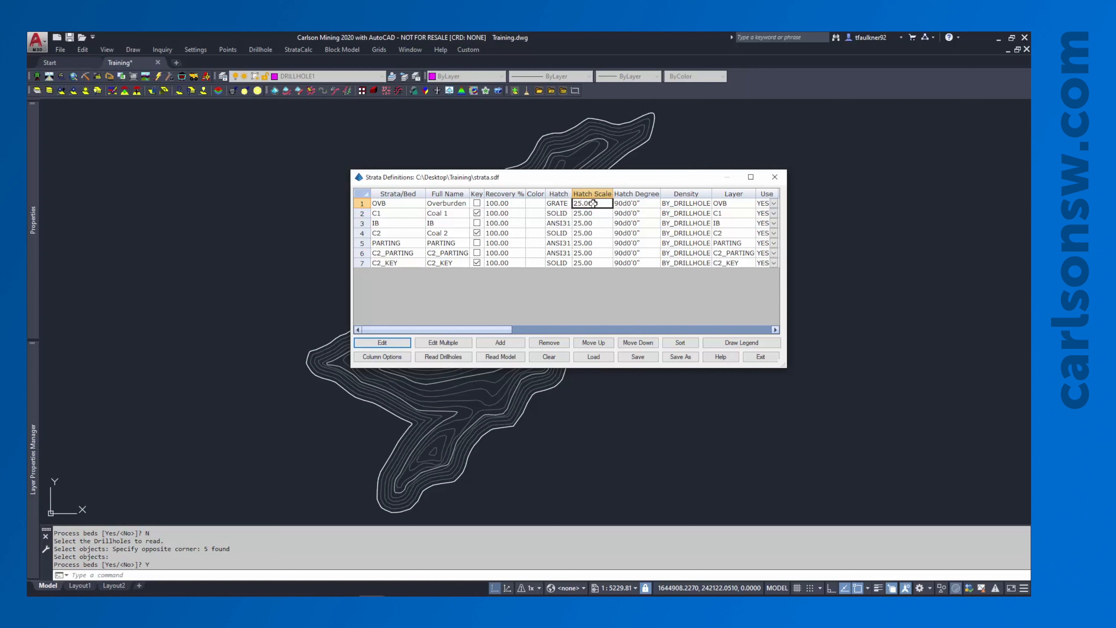
left_click(559, 203)
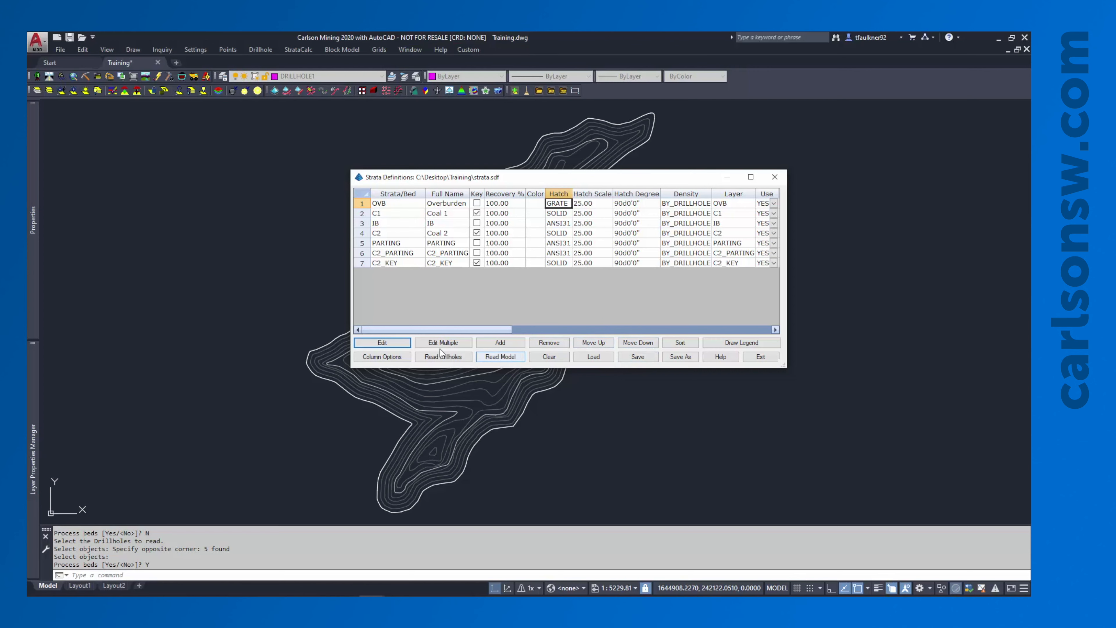
left_click(403, 346)
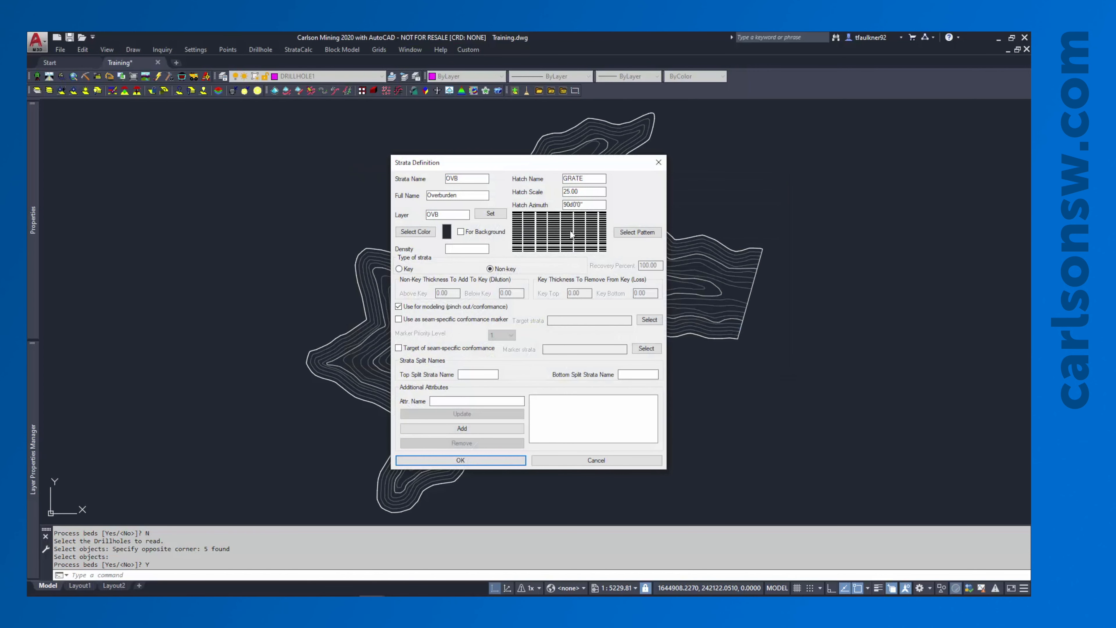
left_click(583, 193)
left_click_drag(582, 192, 562, 192)
left_click(574, 191)
left_click(459, 460)
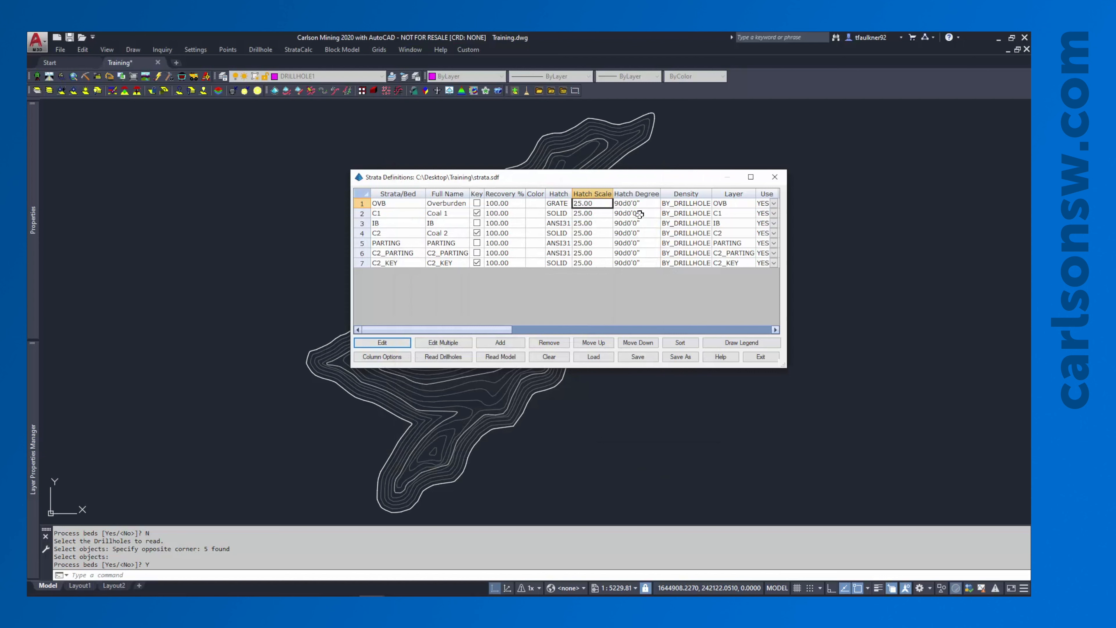
- Widen and reposition the Strata Definitions window so that the columns beyond Layer and Use also show
left_click(646, 204)
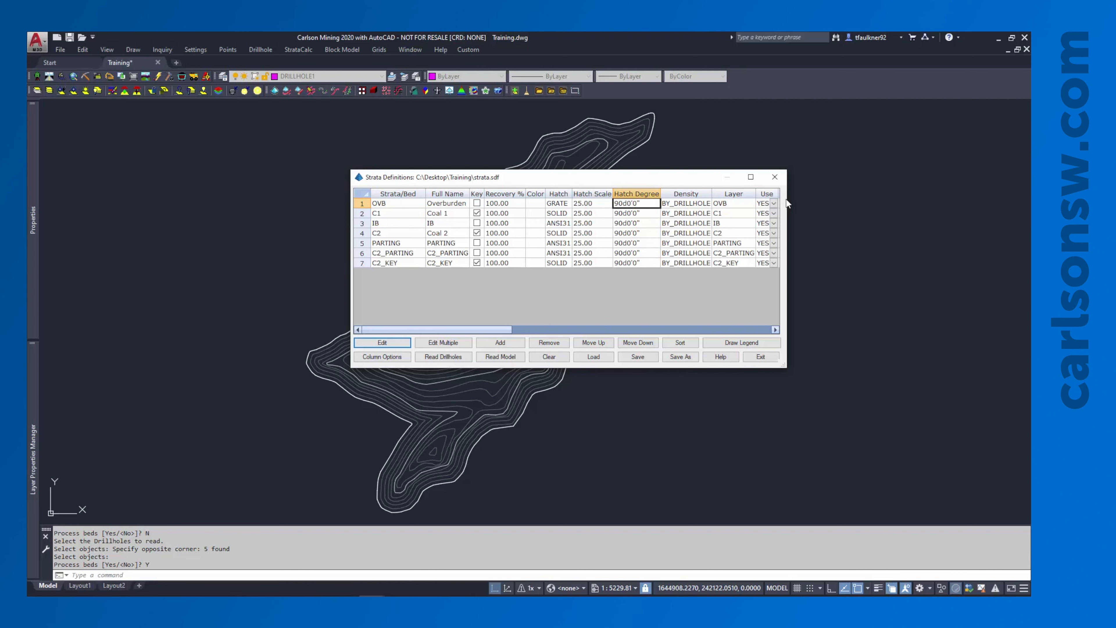
left_click_drag(787, 203, 950, 203)
mouse_move(707, 184)
left_mouse_down()
mouse_move(511, 188)
mouse_move(544, 200)
left_mouse_up()
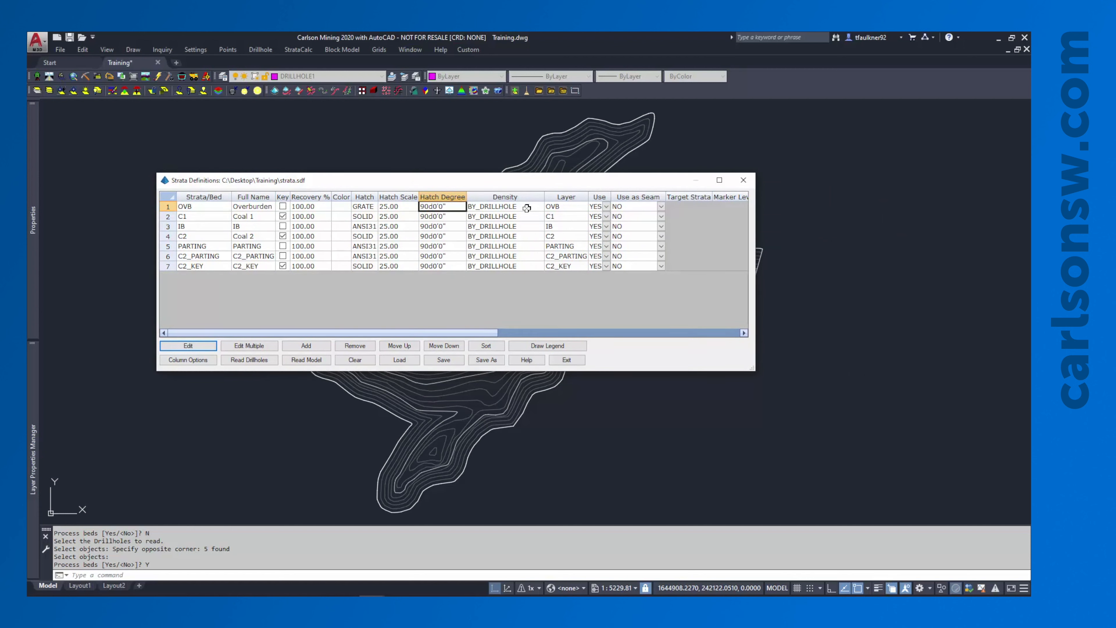
- Set the density of stratum OVB to 150 in place of the drillhole-based density
left_click(528, 208)
left_click(524, 216)
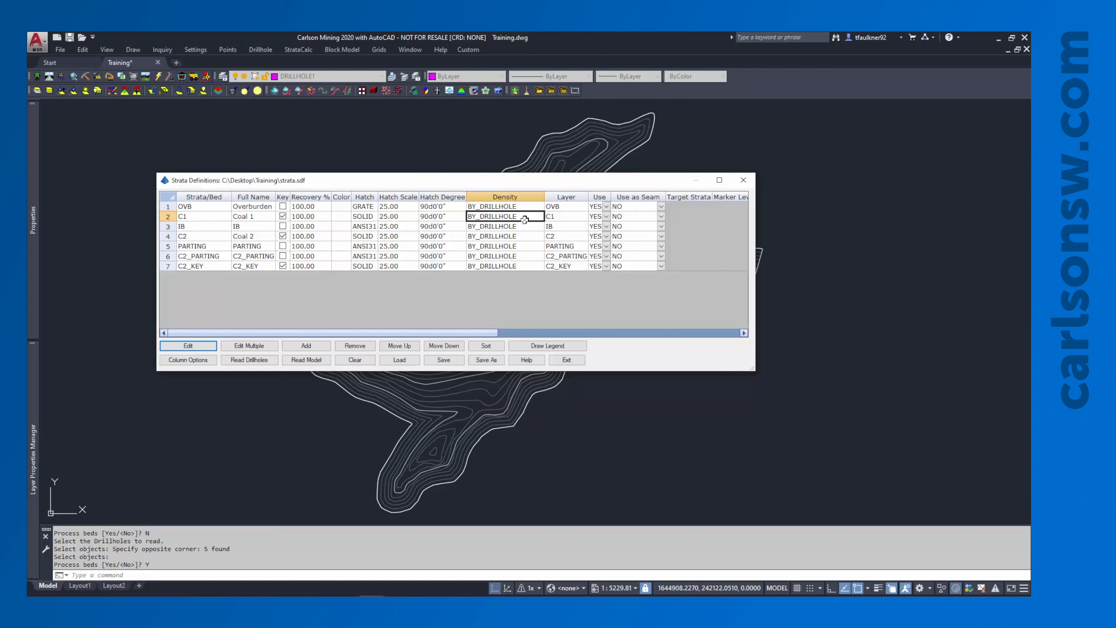
left_click(523, 224)
left_click(524, 236)
left_click(524, 246)
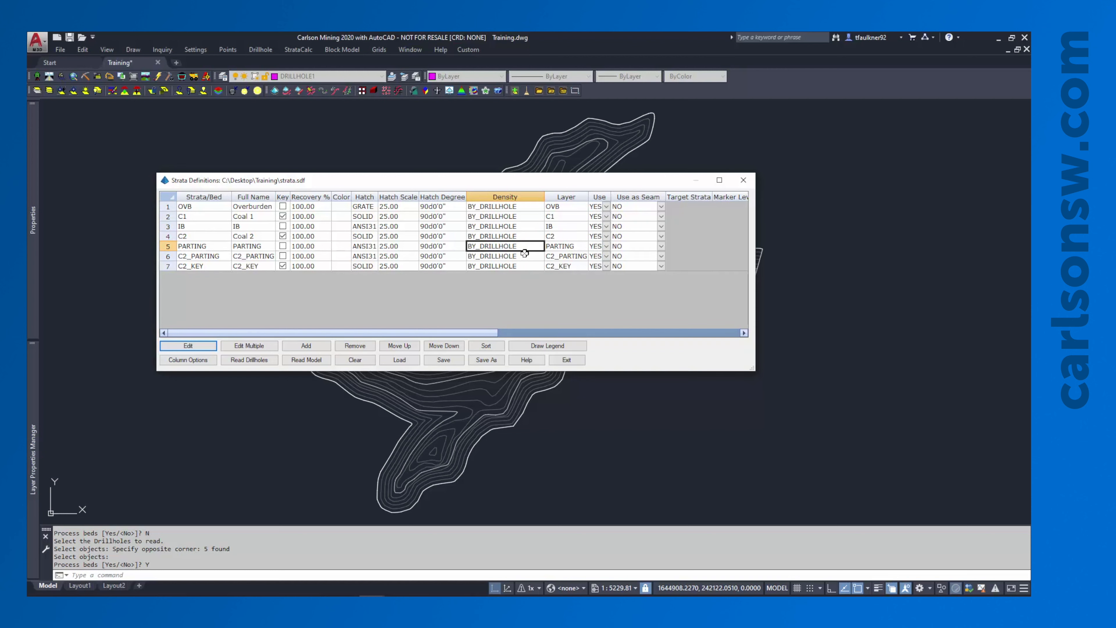
left_click(525, 255)
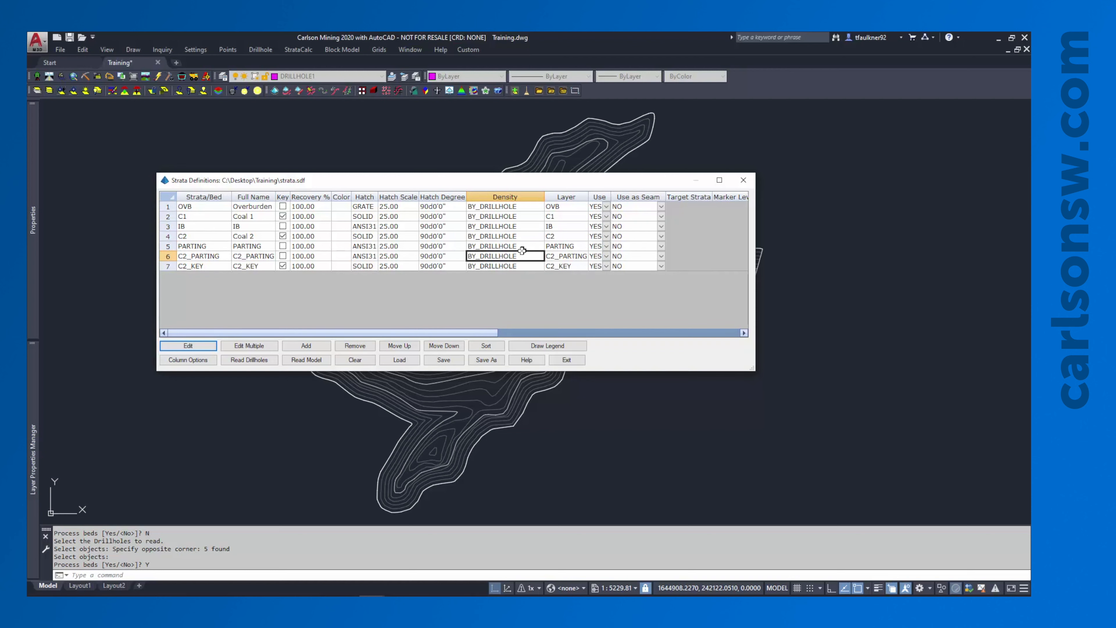
left_click(517, 207)
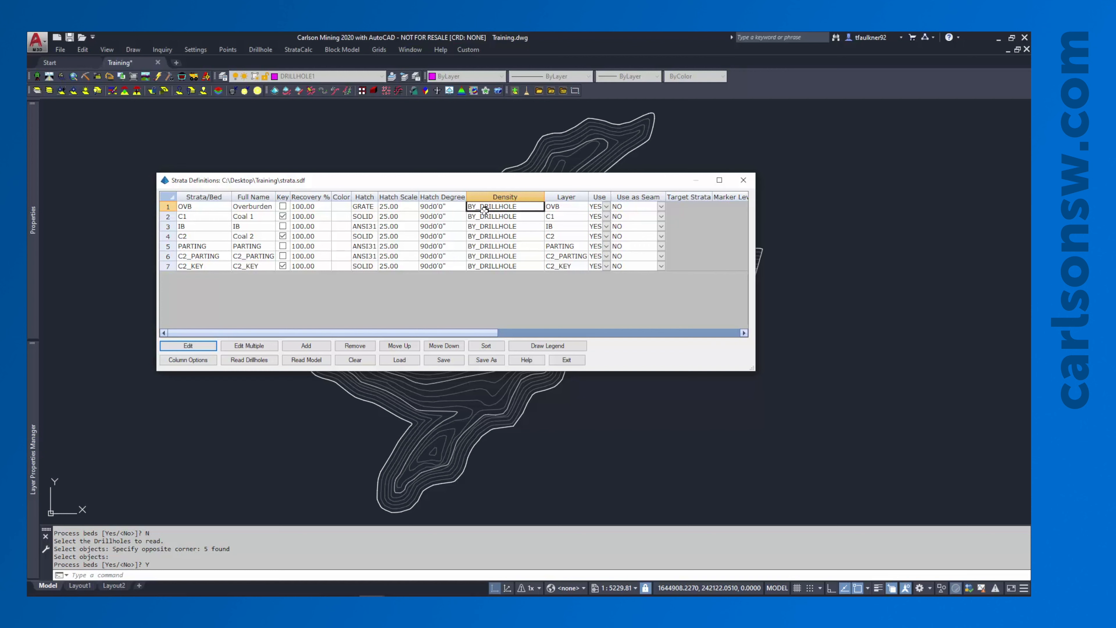
type("150")
key("Return")
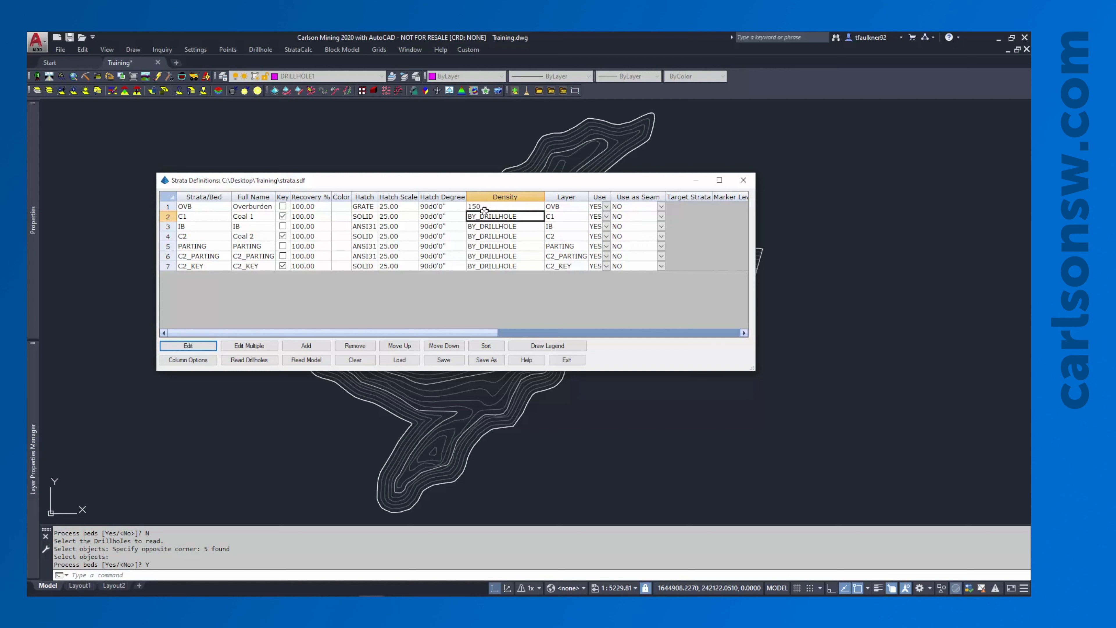
- Set the density of stratum C1 to 80, IB to 145 and C2 to 85
type("80")
key("Return")
type("1")
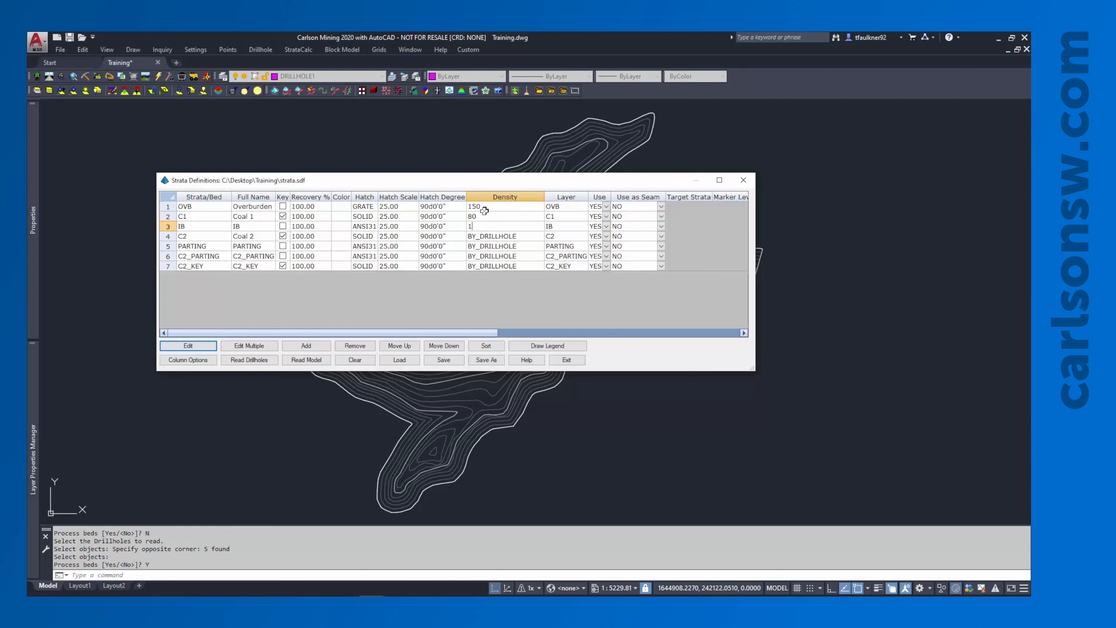
type("45")
key("Return")
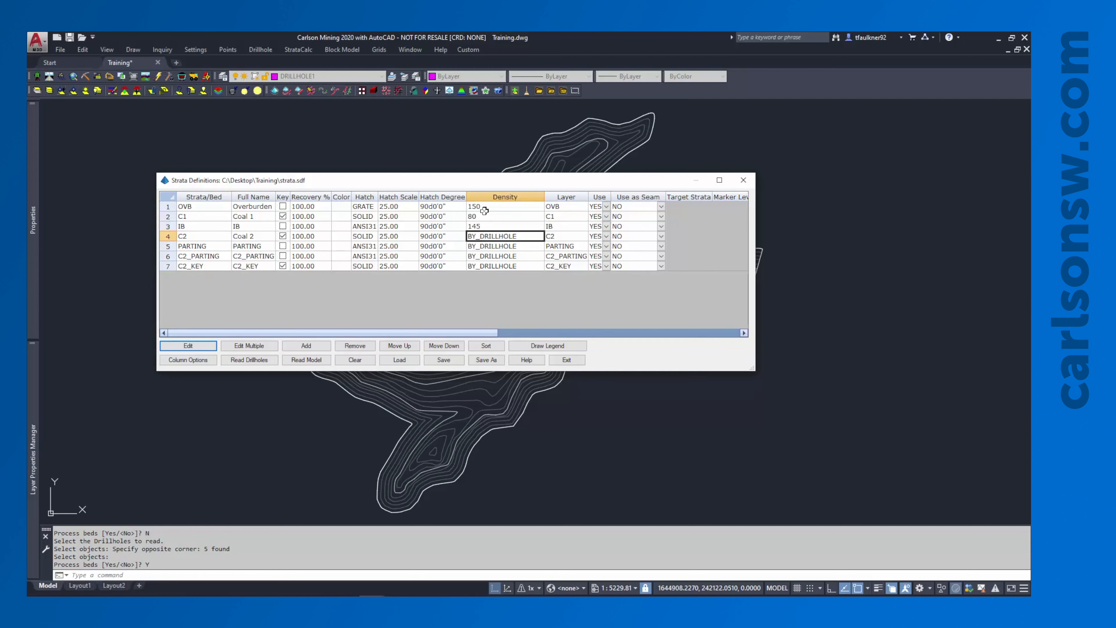
type("85")
key("Return")
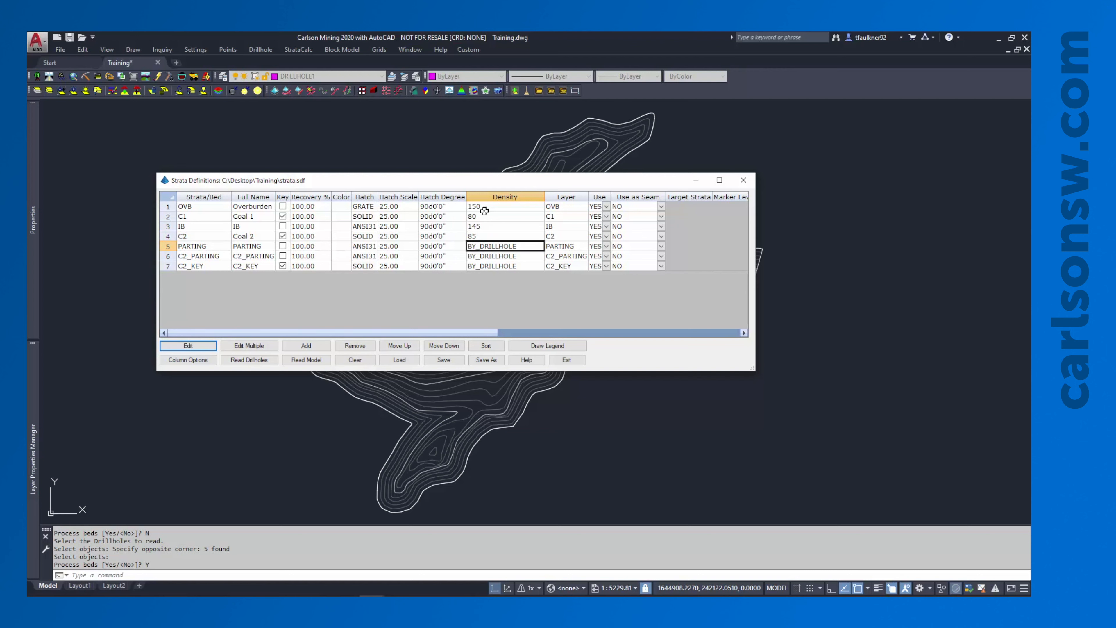
- Set the density of PARTING and C2_PARTING to 140 and of C2_KEY to 80
type("14")
key("Down")
key("Down")
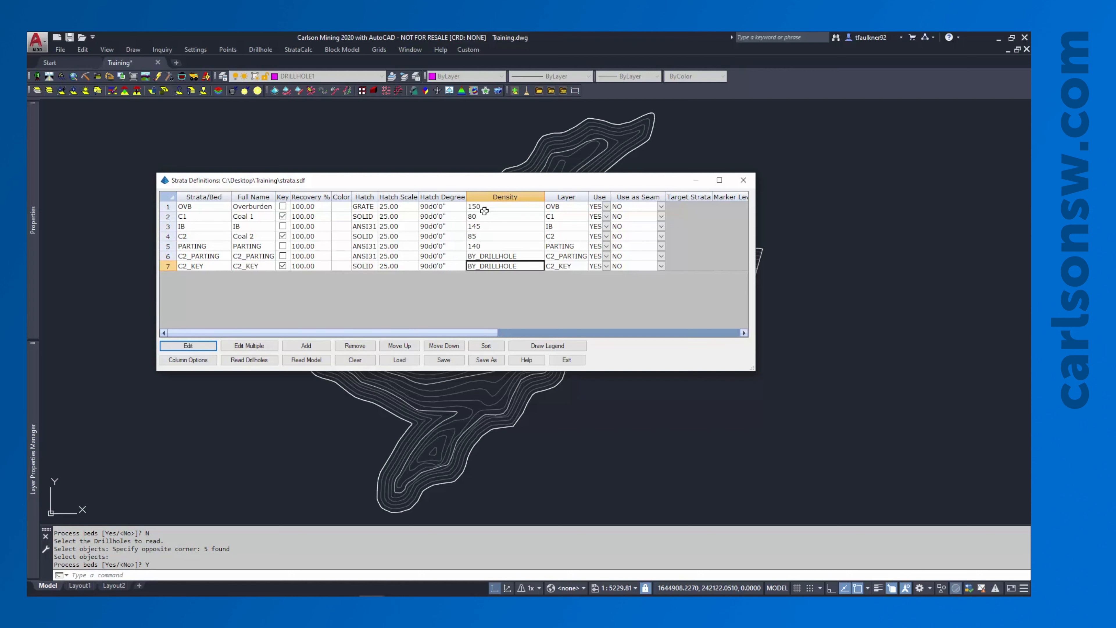
type("80")
key("Up")
type("14")
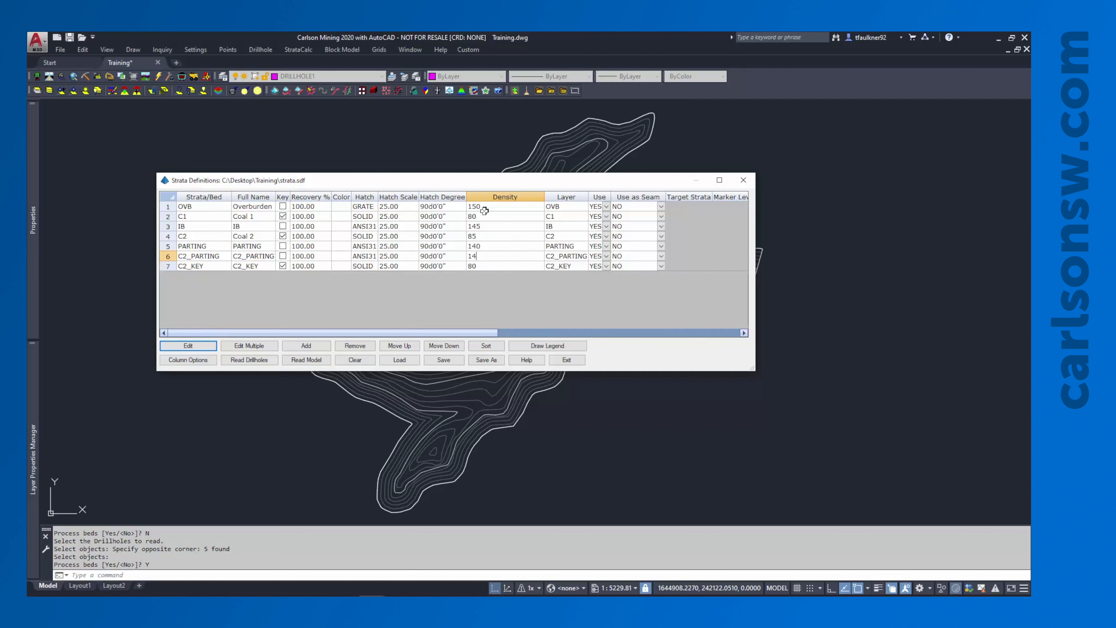
type("0")
key("Up")
left_click(484, 206)
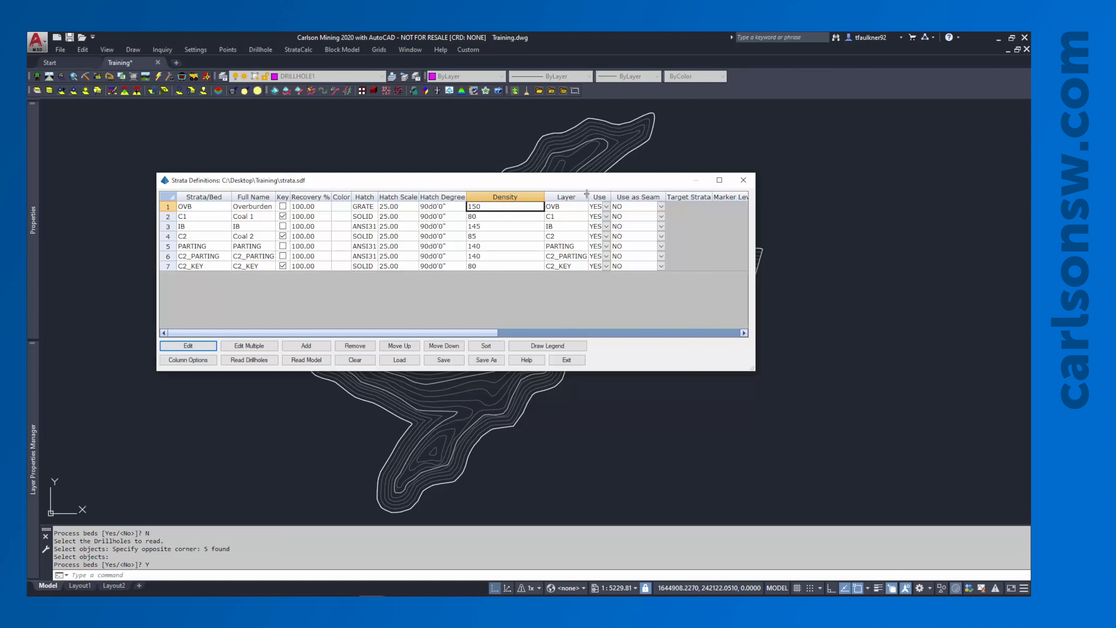
- Widen the Layer column and change the layer of stratum OVB to "Geology - OVB"
left_click_drag(588, 197, 601, 198)
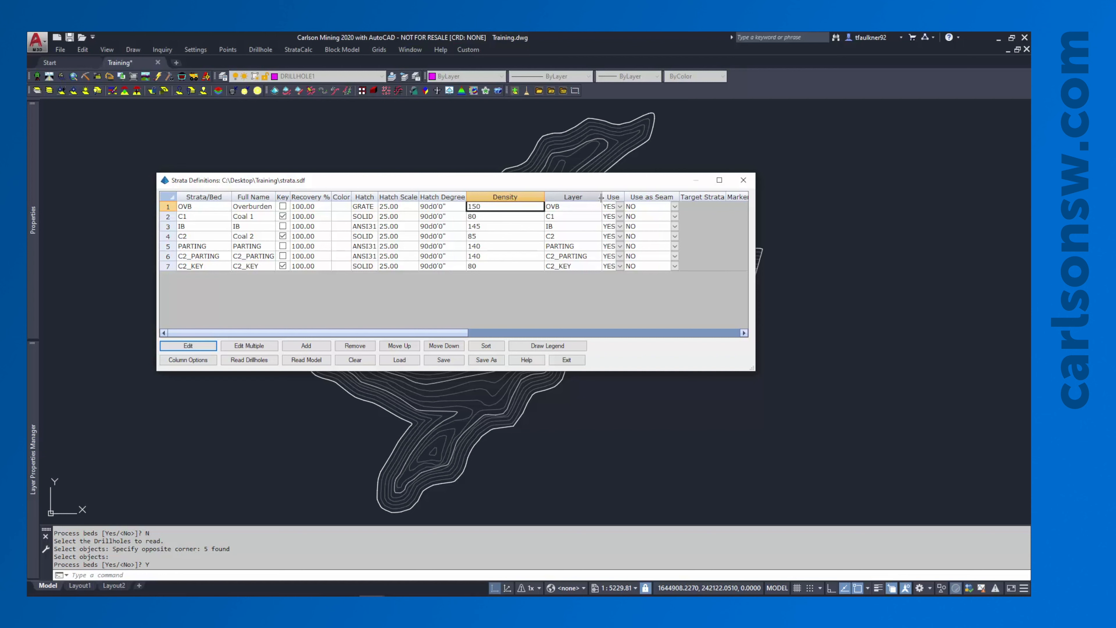
left_click_drag(577, 206, 576, 266)
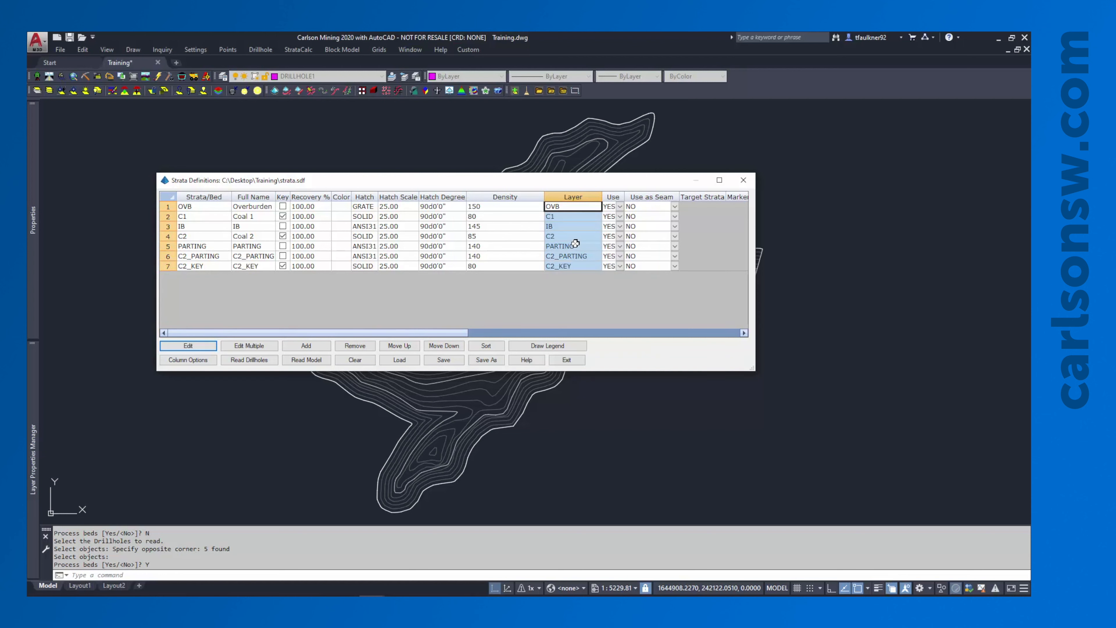
left_click_drag(206, 206, 201, 278)
left_click(569, 207)
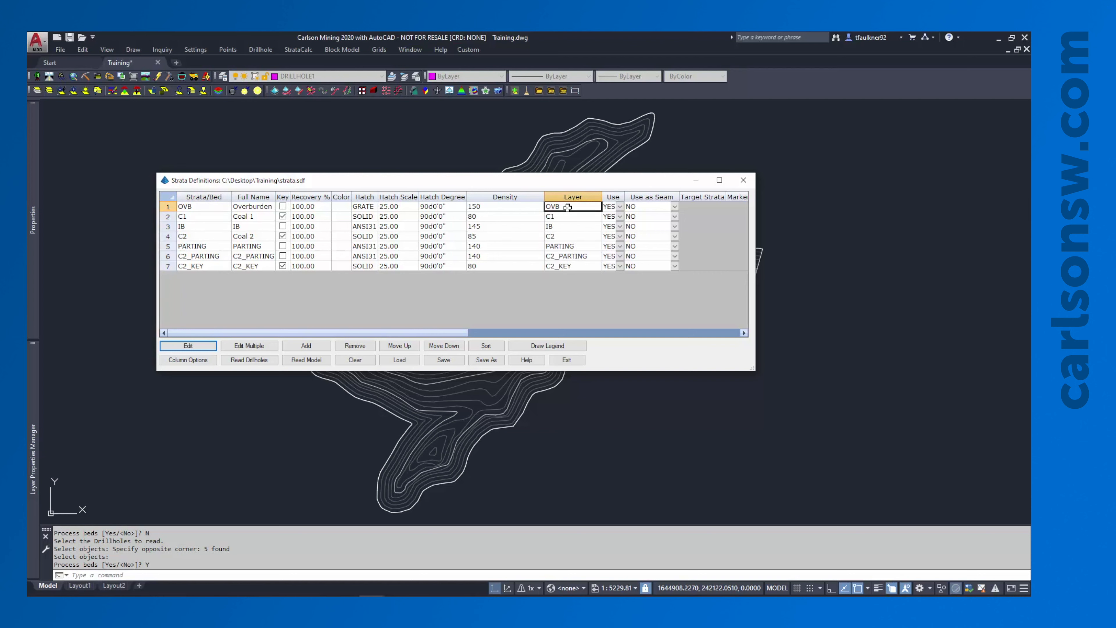
left_click(550, 205)
left_click_drag(580, 208, 547, 211)
key("ctrl+c")
left_click(555, 218)
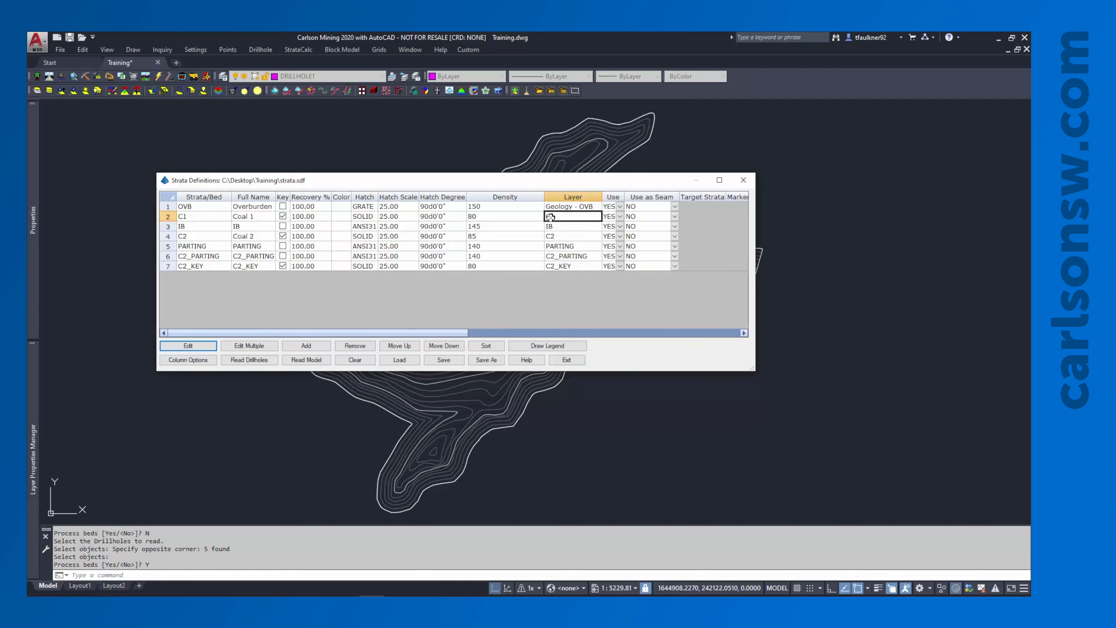
- Add the prefix "Geology - " to the layer names of strata C1, IB and C2
double_click(551, 217)
left_click(547, 217)
key("ctrl+v")
double_click(549, 226)
left_click(547, 226)
key("ctrl+v")
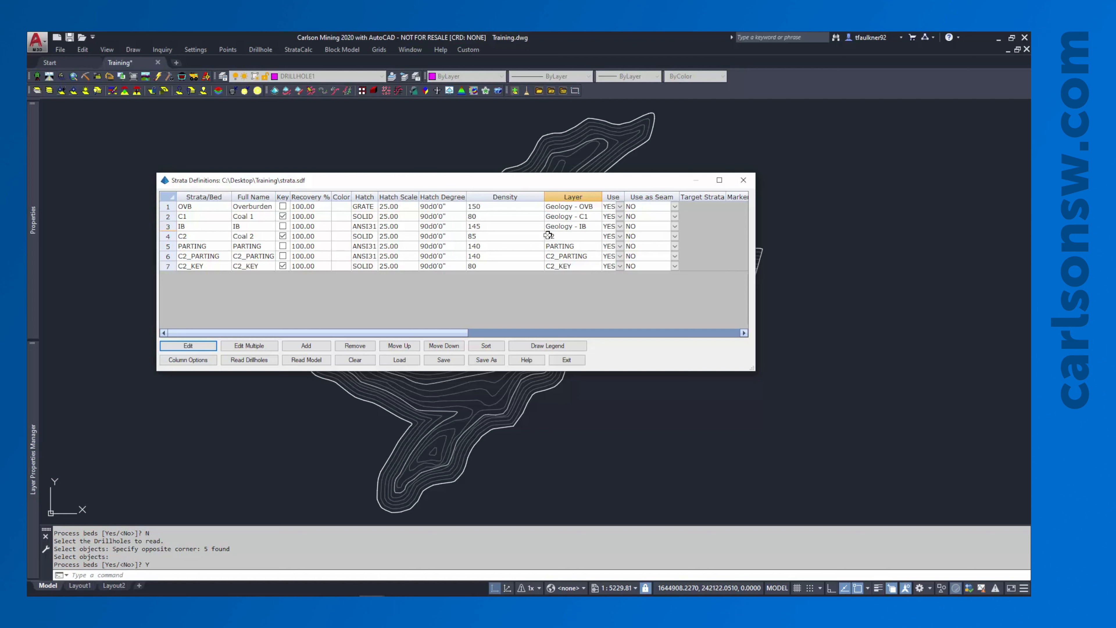
double_click(550, 236)
left_click(547, 236)
key("ctrl+v")
- Add the prefix "Geology - " to the layer names of strata PARTING, C2_PARTING and C2_KEY
double_click(547, 246)
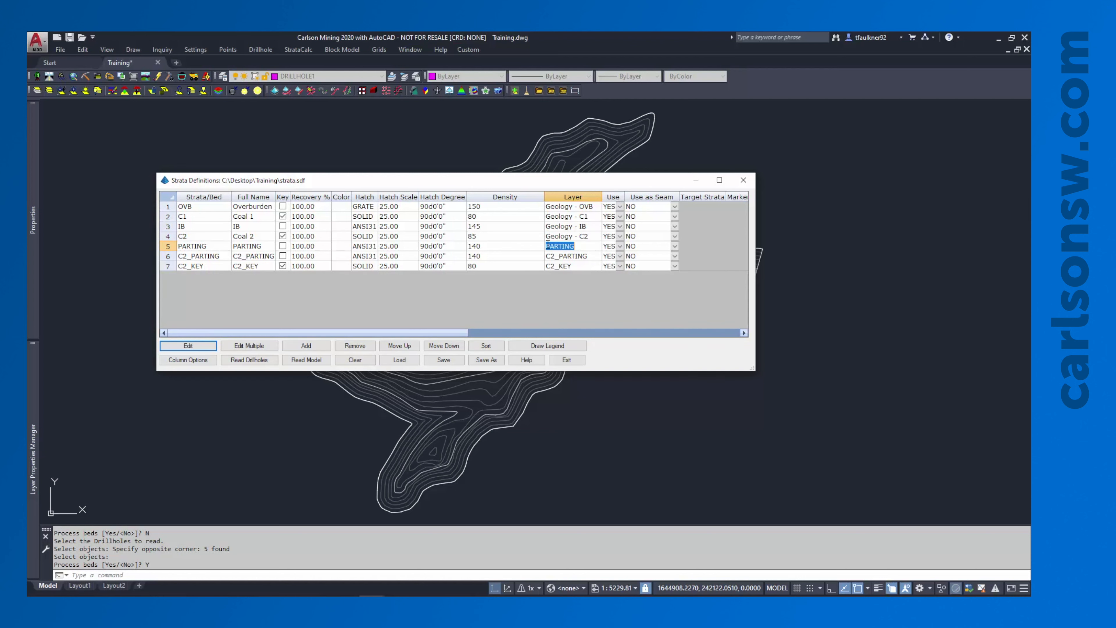
left_click(547, 246)
key("ctrl+v")
left_click(547, 255)
double_click(547, 256)
left_click(547, 255)
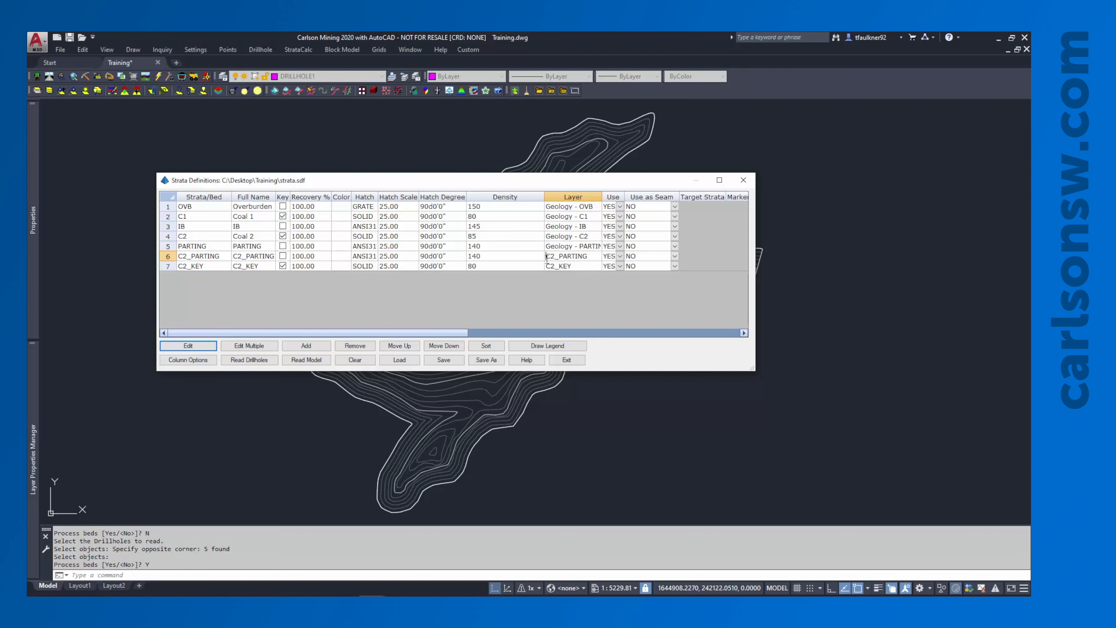
key("ctrl+v")
double_click(548, 266)
left_click(547, 265)
key("ctrl+v")
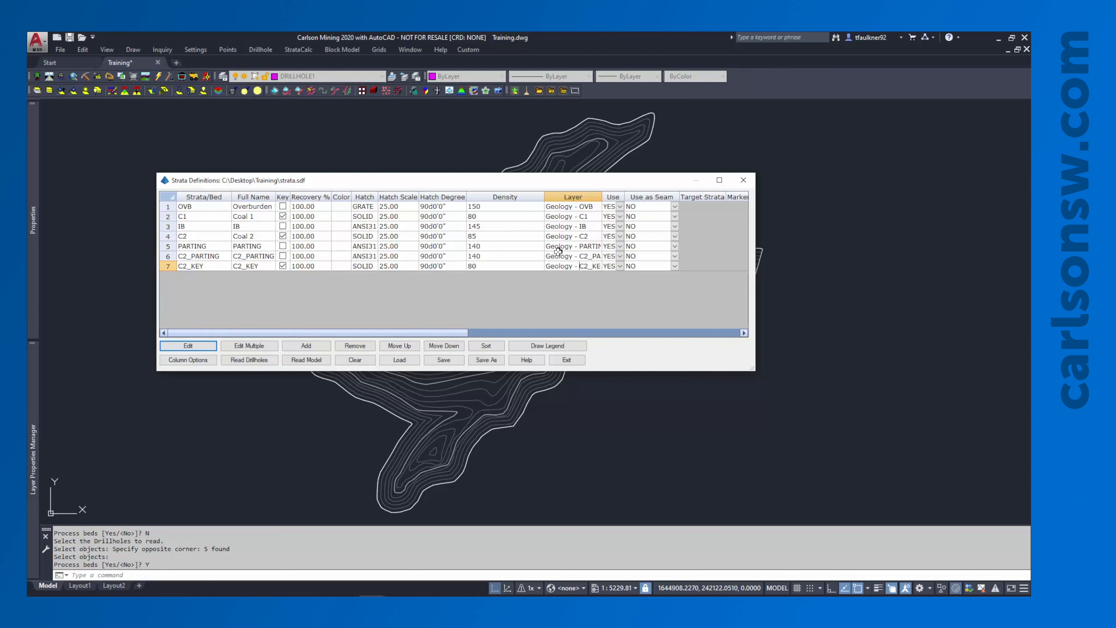
left_click(583, 246)
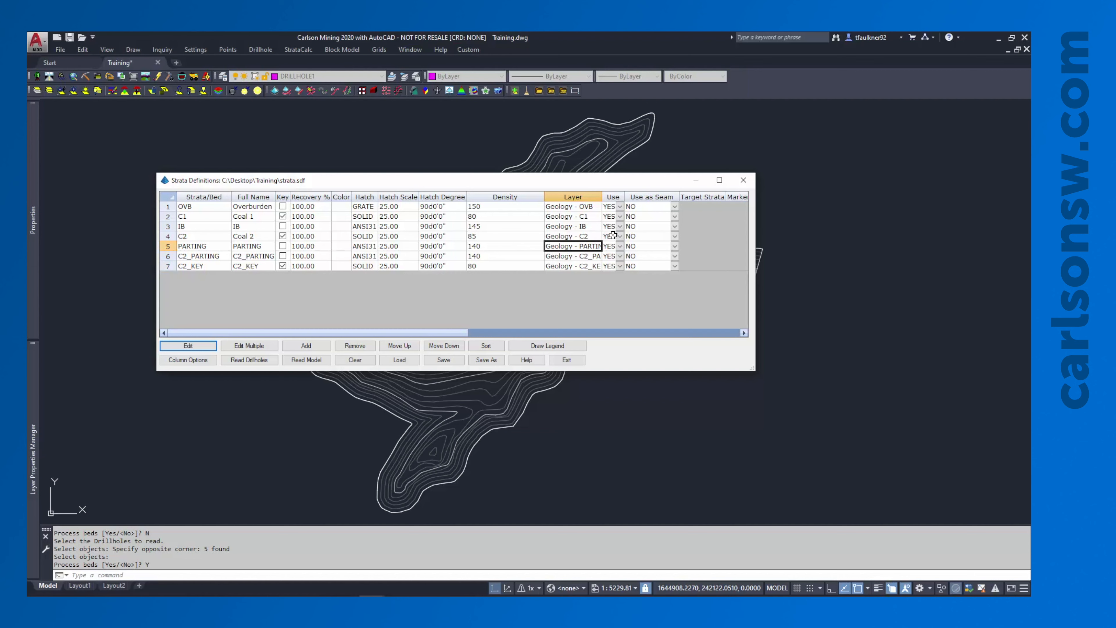
- Adjust the widths of the Use for Modeling, Use as Seam Marker and Target of Seam Conf. columns, keeping the columns up to Draw Legend in view
left_click(744, 333)
left_click(744, 333)
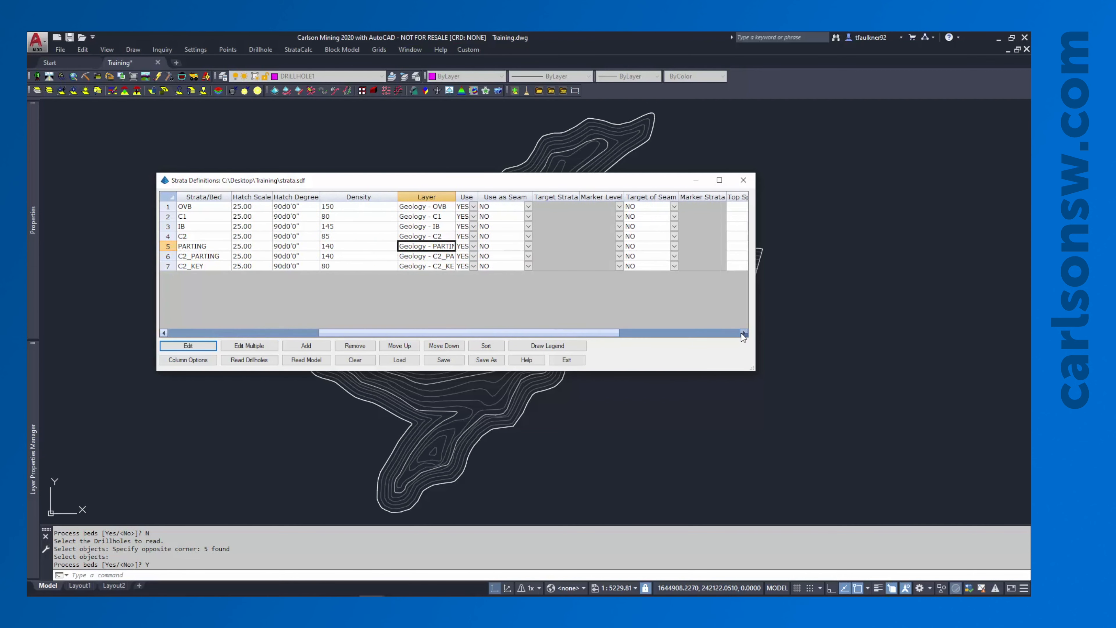
left_click_drag(312, 199, 488, 196)
left_click_drag(526, 336, 496, 336)
left_click(742, 333)
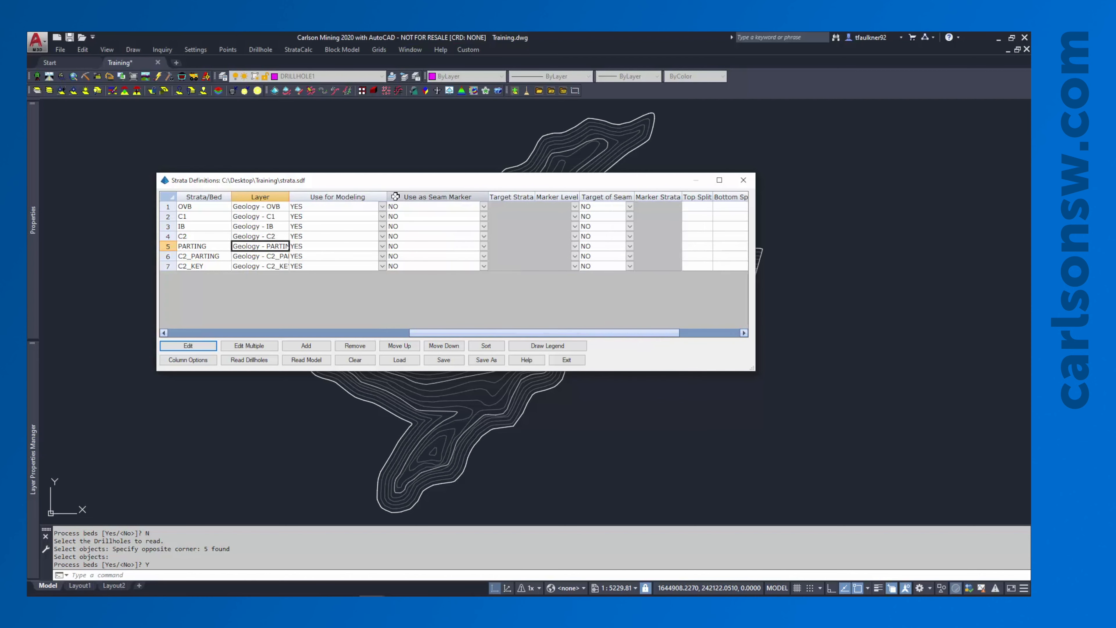
left_click_drag(387, 197, 316, 200)
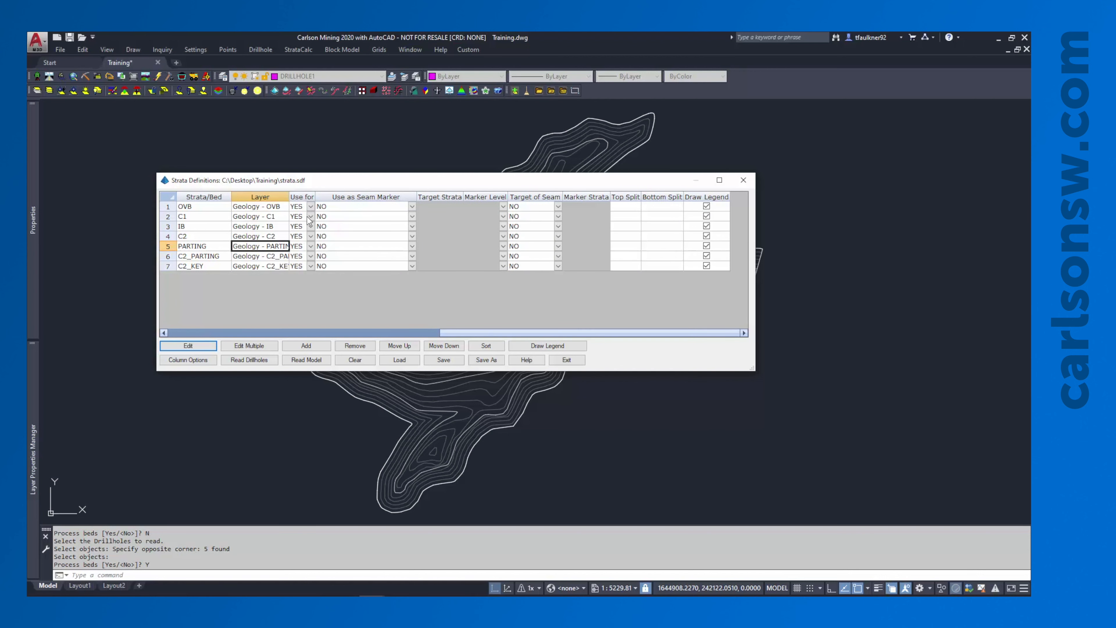
left_click_drag(417, 197, 390, 197)
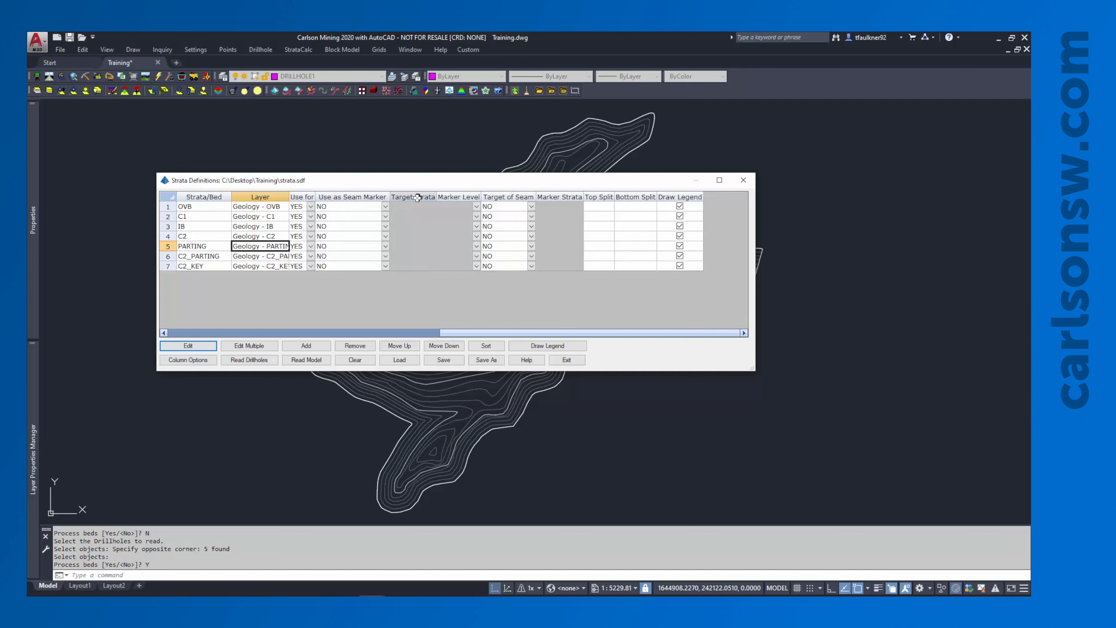
left_click(455, 197)
left_click(509, 194)
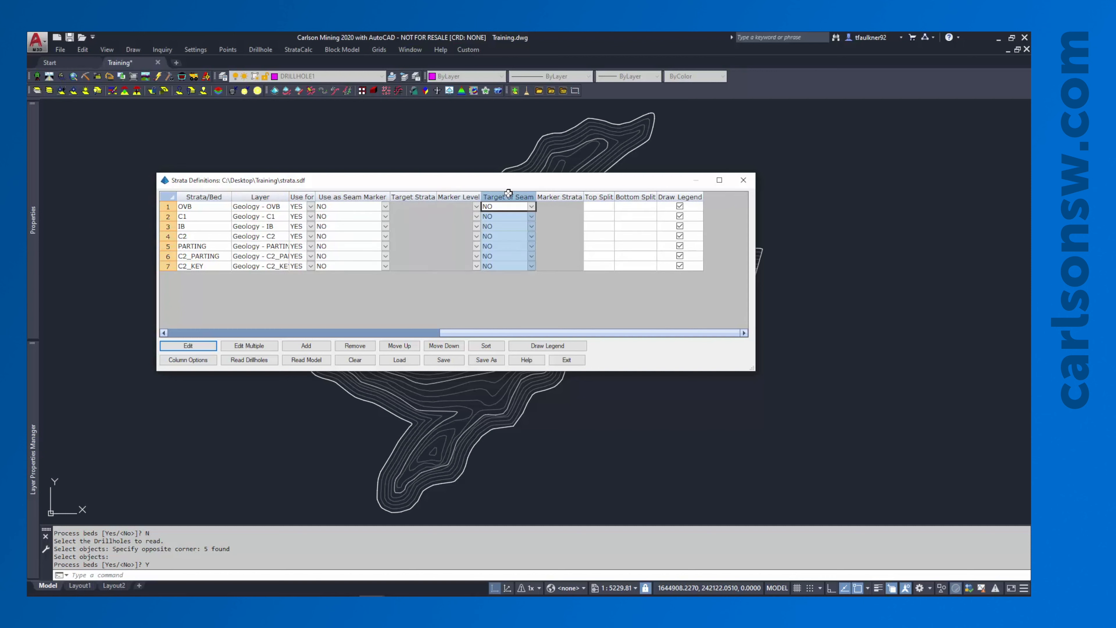
left_click_drag(536, 197, 570, 197)
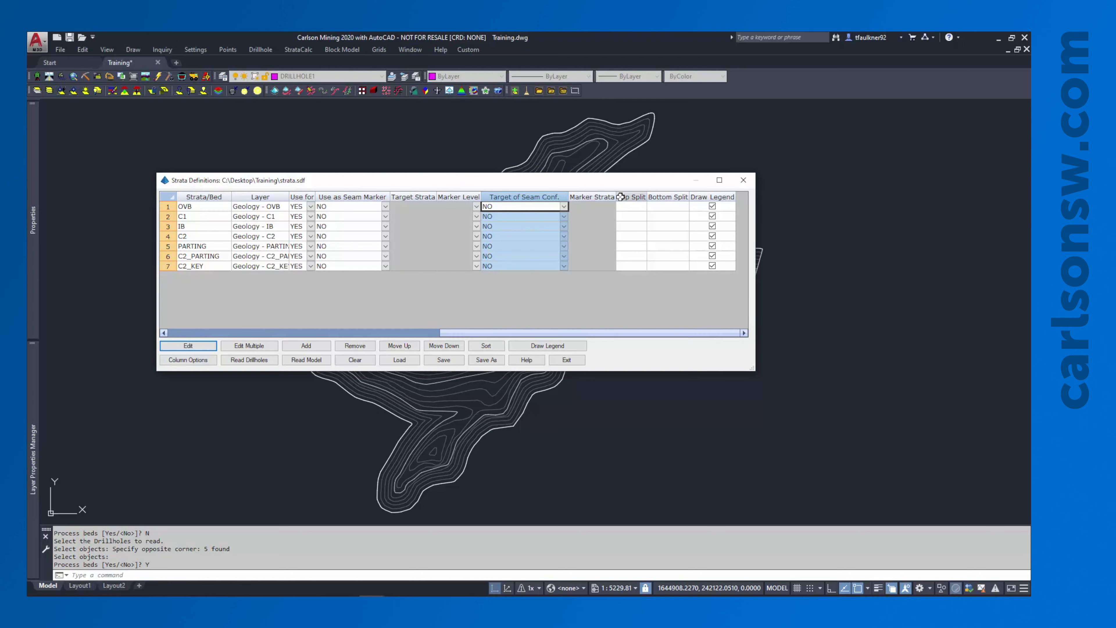
- Examine the seam marker, seam conformance, Top Split and Bottom Split settings of all strata
left_click(608, 197)
left_click_drag(374, 197, 458, 197)
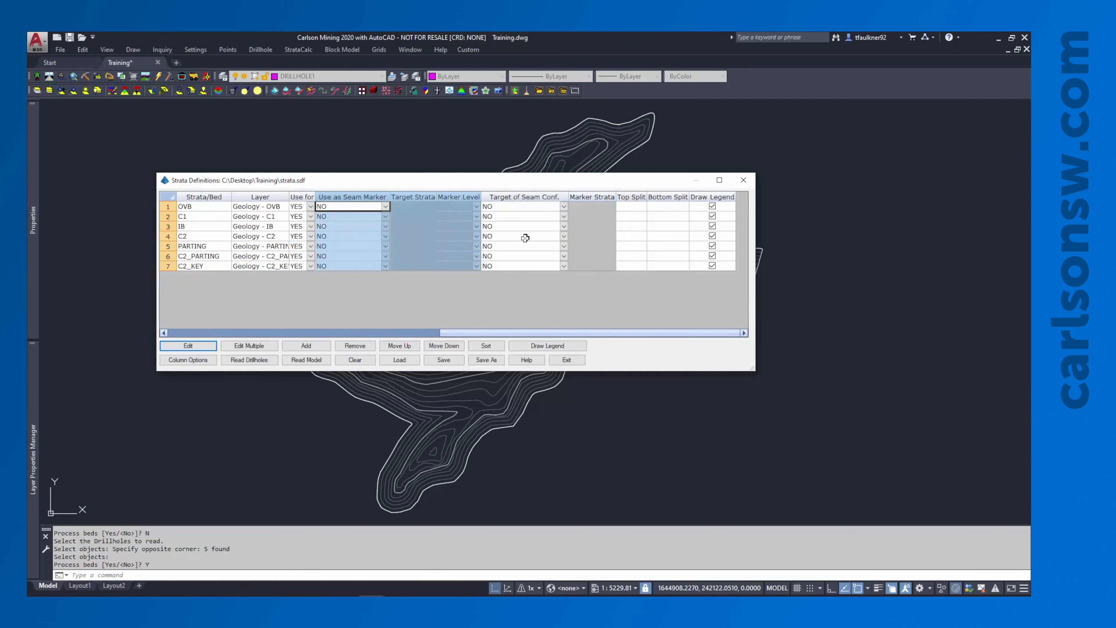
left_click_drag(526, 238, 577, 255)
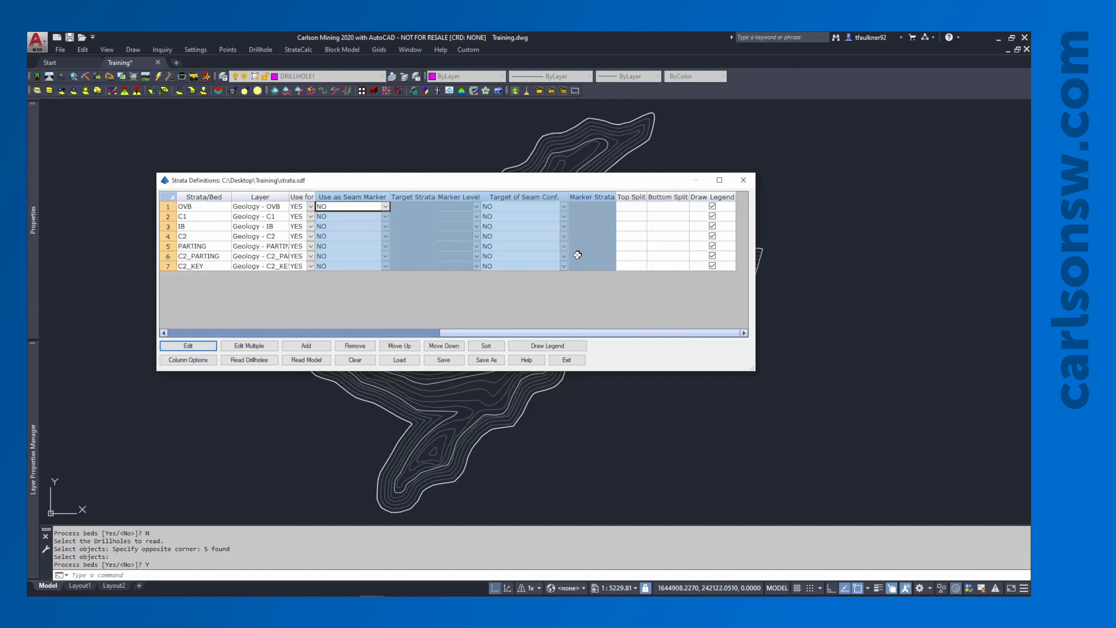
left_click_drag(629, 206, 671, 265)
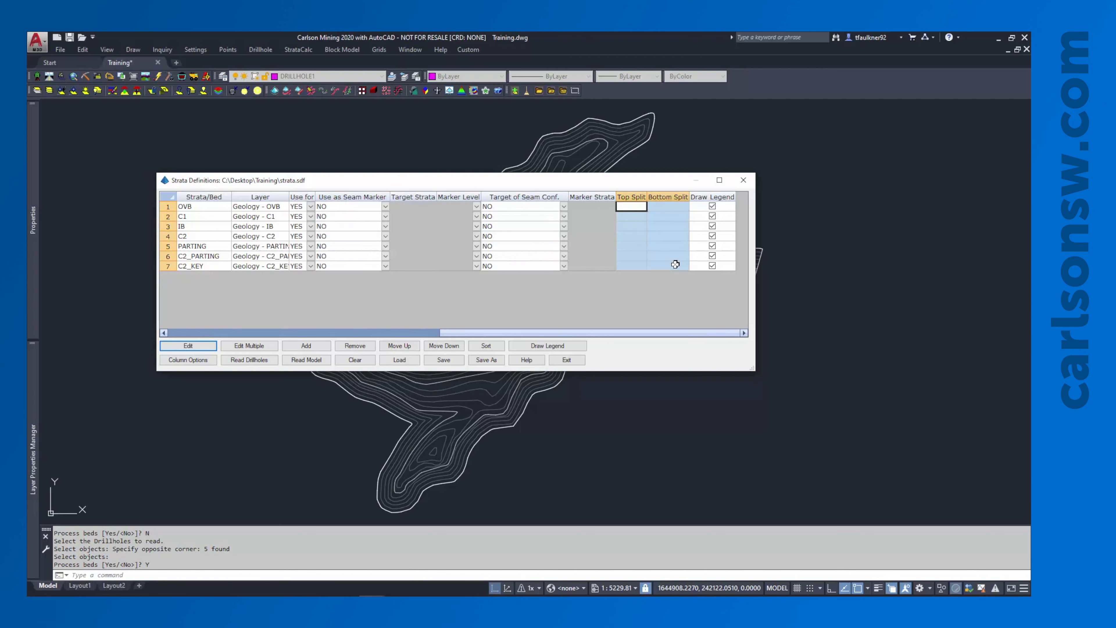
left_click(640, 207)
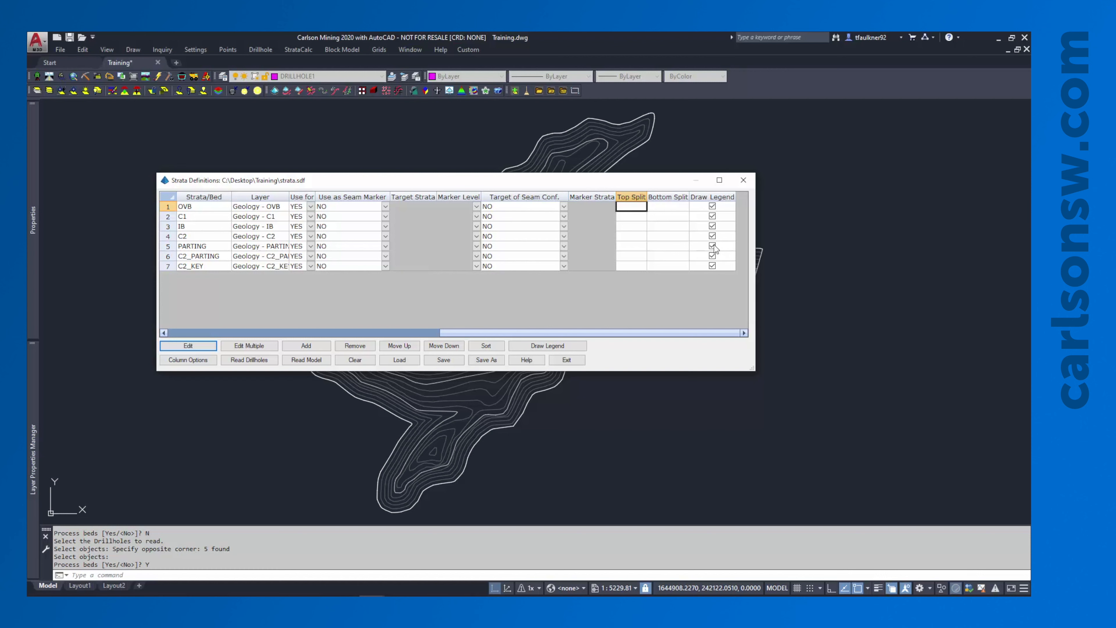
- Draw a legend of all seven strata with legend size 100, labelled by strata name, in the empty area east of the contour map
left_click(556, 346)
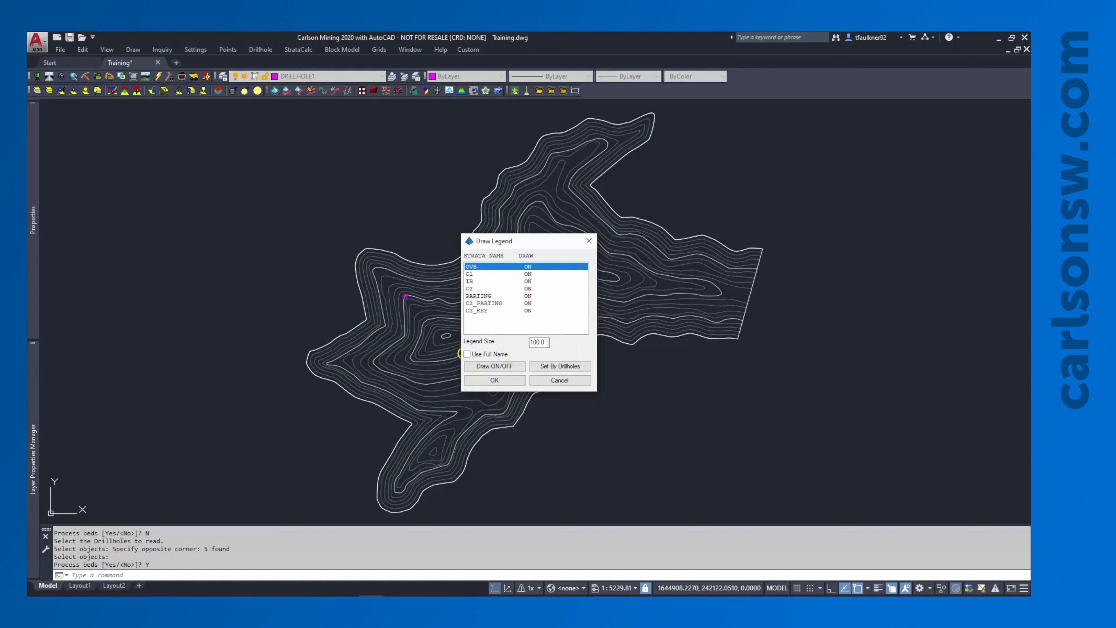
left_click_drag(548, 344, 528, 342)
left_click(536, 341)
left_click(475, 355)
left_click(495, 380)
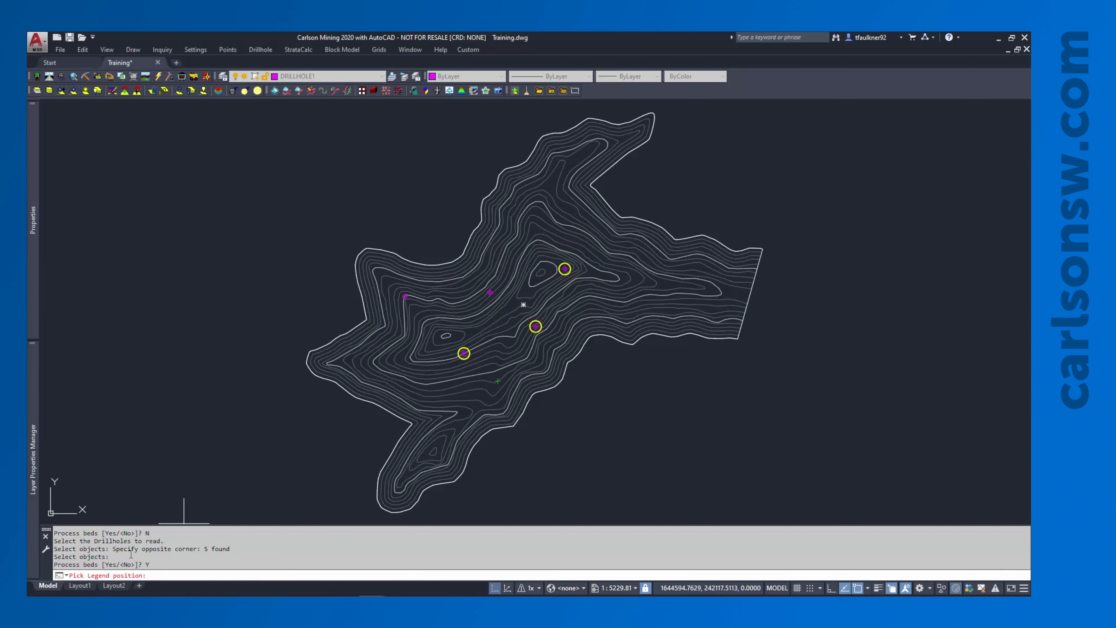
left_click(834, 296)
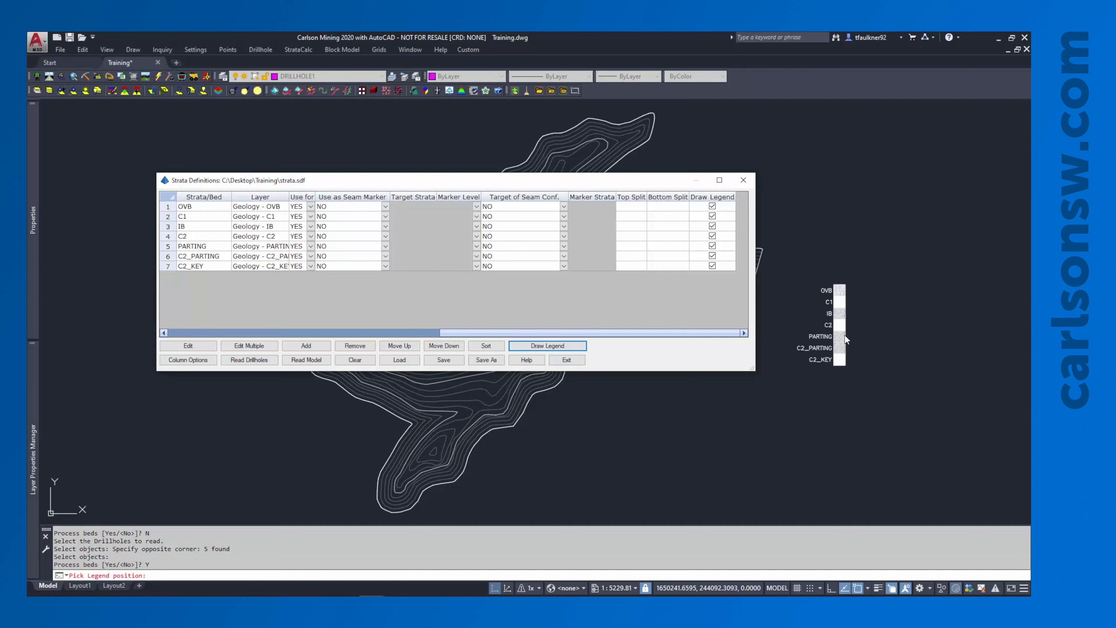
- Save the strata definitions as "Strata Definitions" in the Settings subfolder of the Training folder and exit the strata definitions
left_click_drag(259, 208, 263, 267)
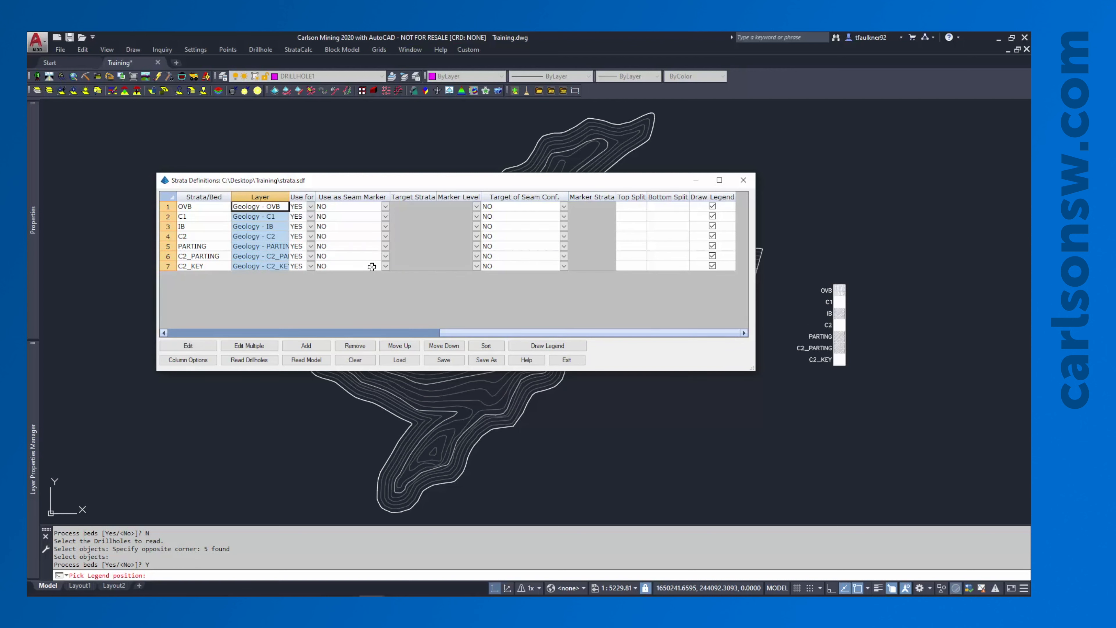
left_click(487, 359)
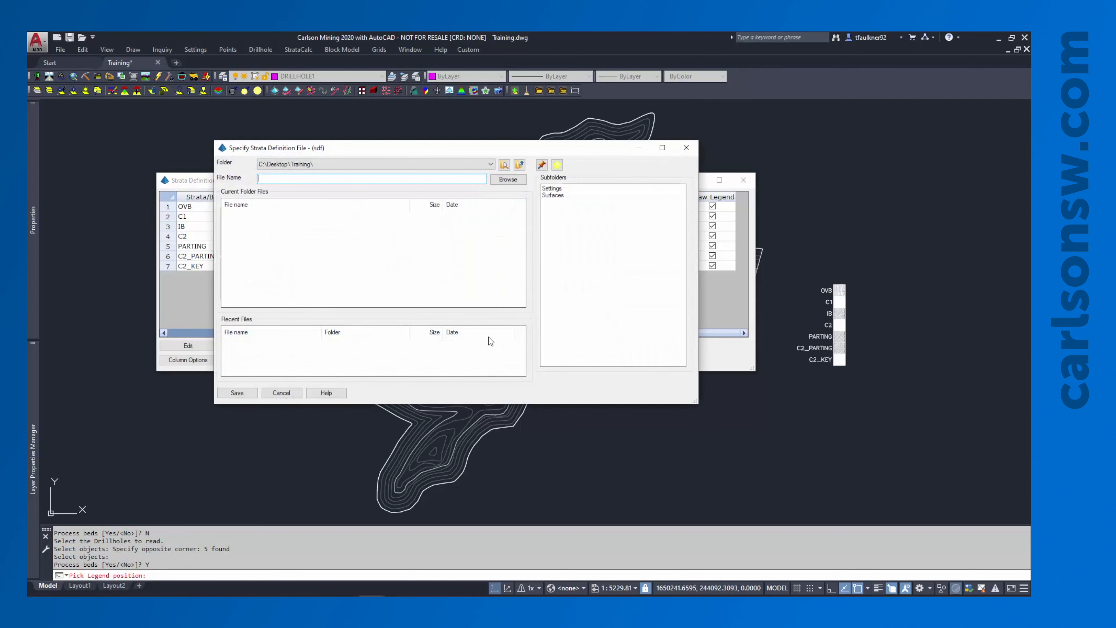
double_click(555, 189)
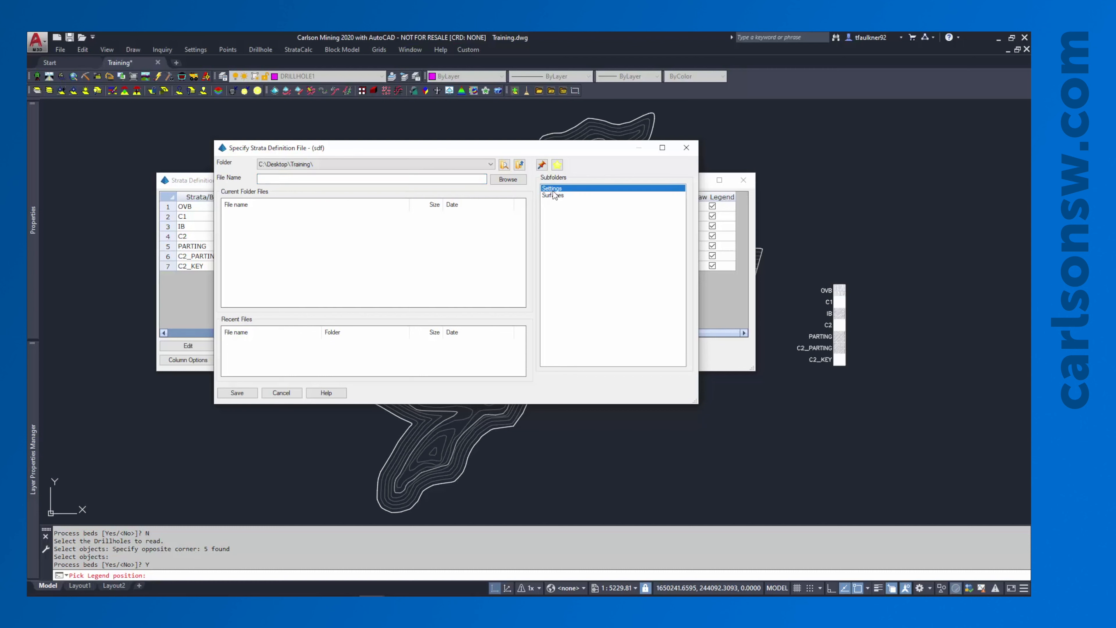
type("Str")
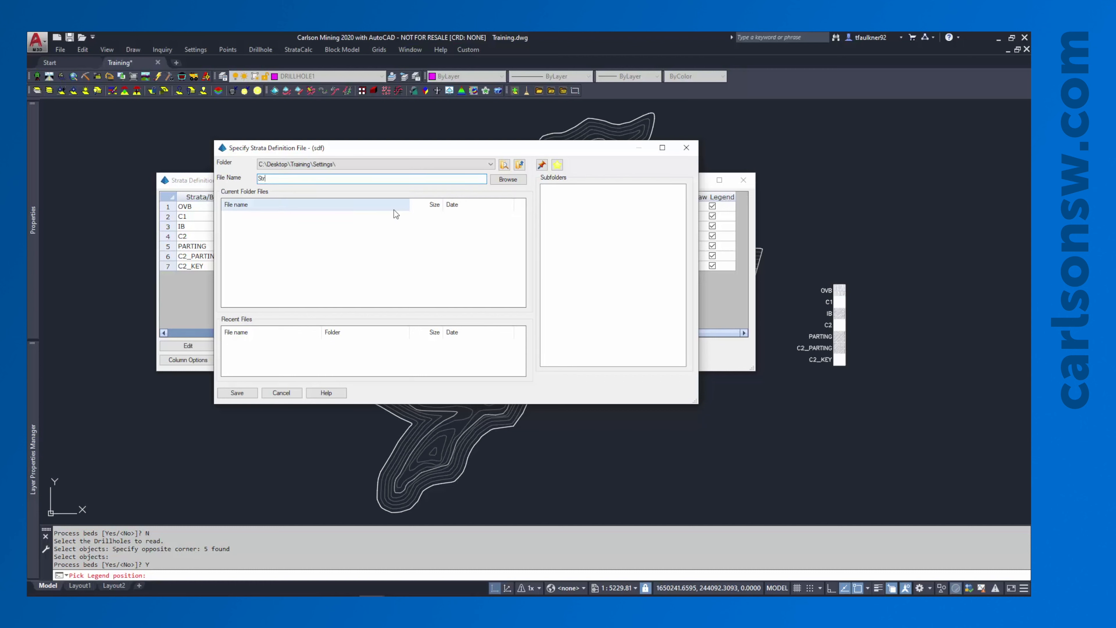
type("ata Definitions")
left_click(236, 393)
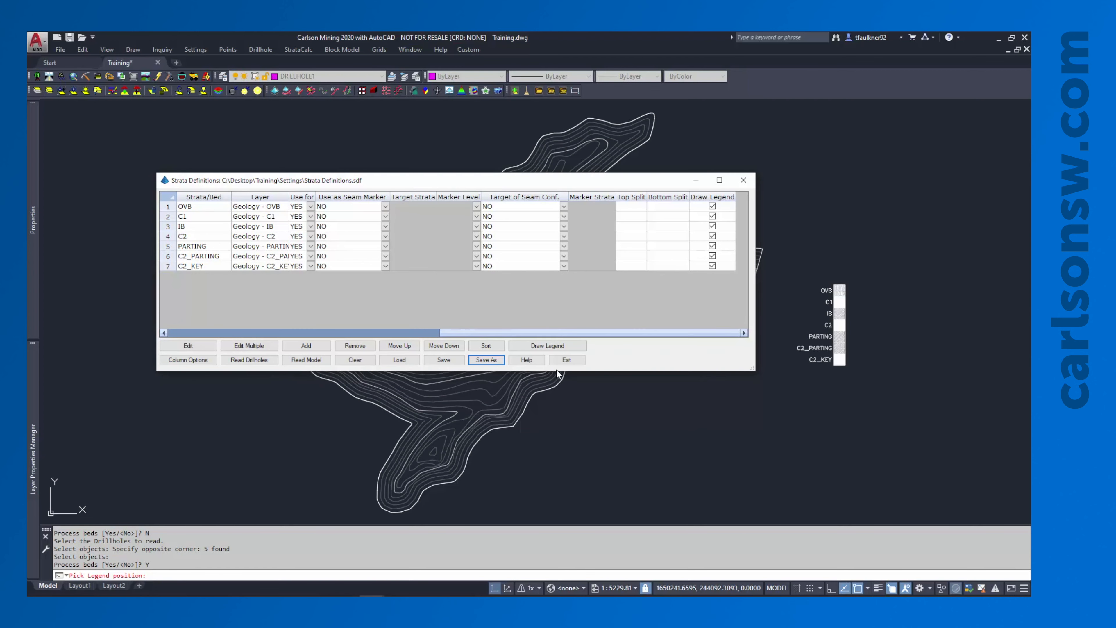
left_click(567, 359)
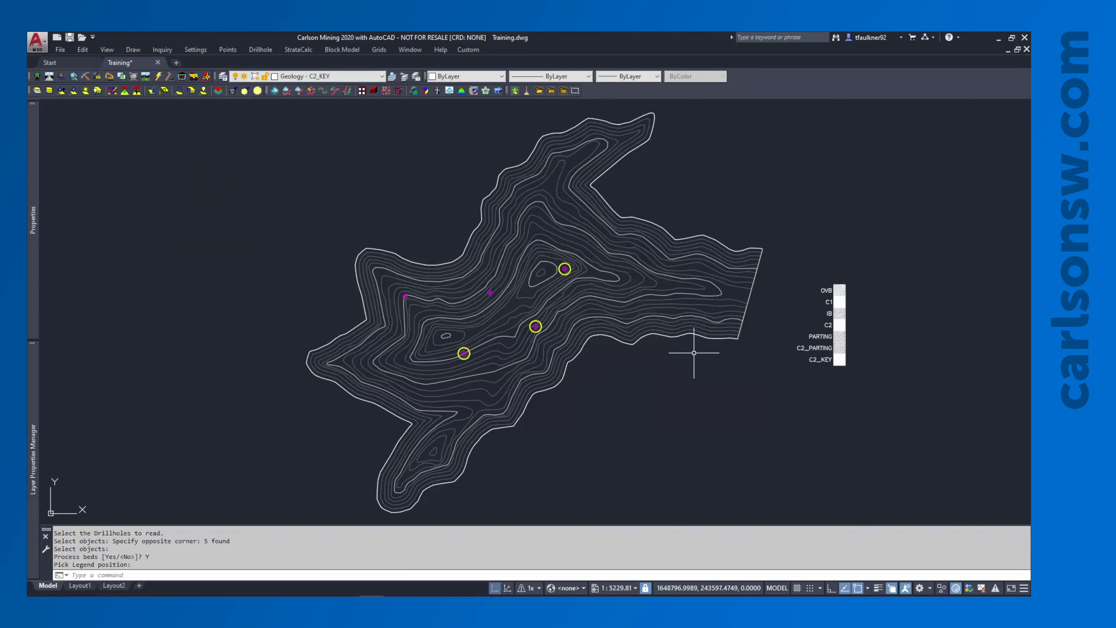
- Examine the drawn strata legend and the Geology layers of all seven strata in the layer properties
scroll(852, 317, "up", 7)
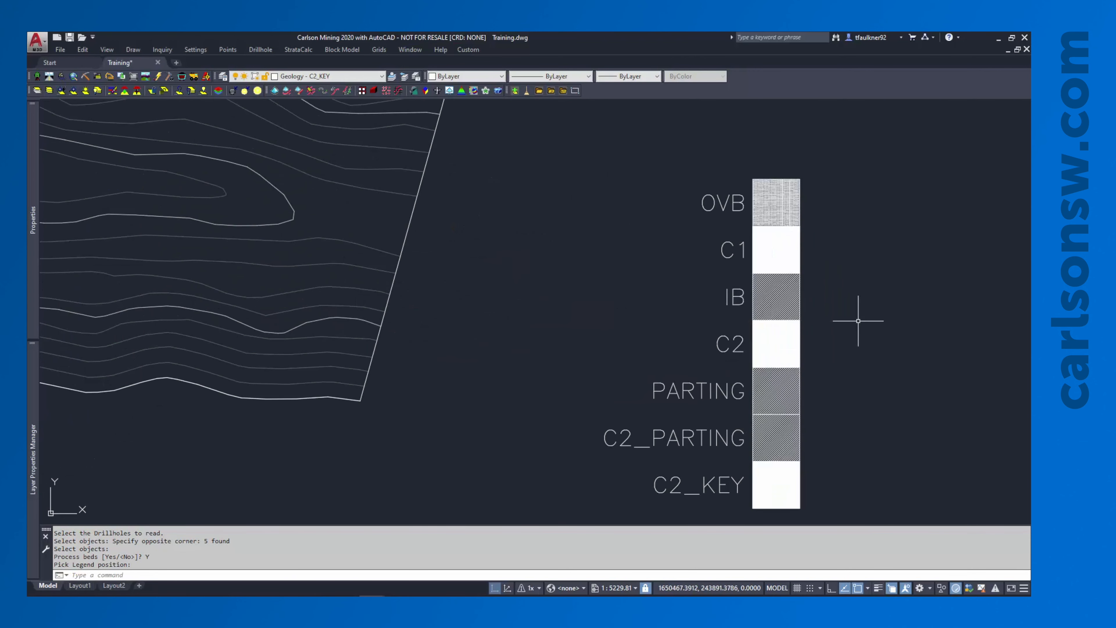
middle_click_drag(852, 317, 752, 294)
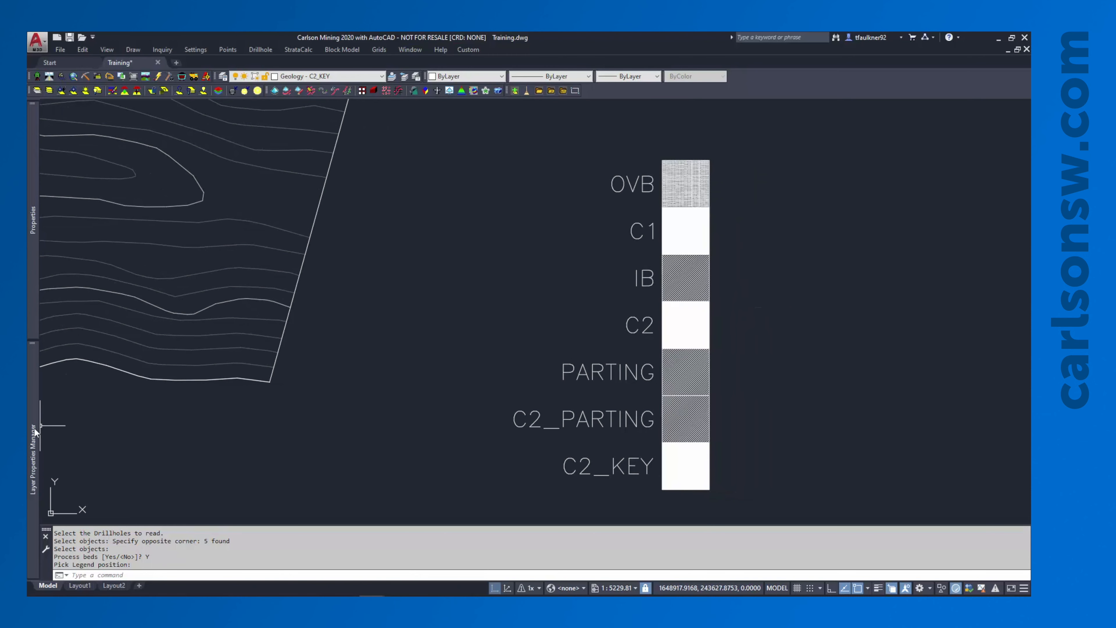
mouse_move(35, 432)
left_click(224, 77)
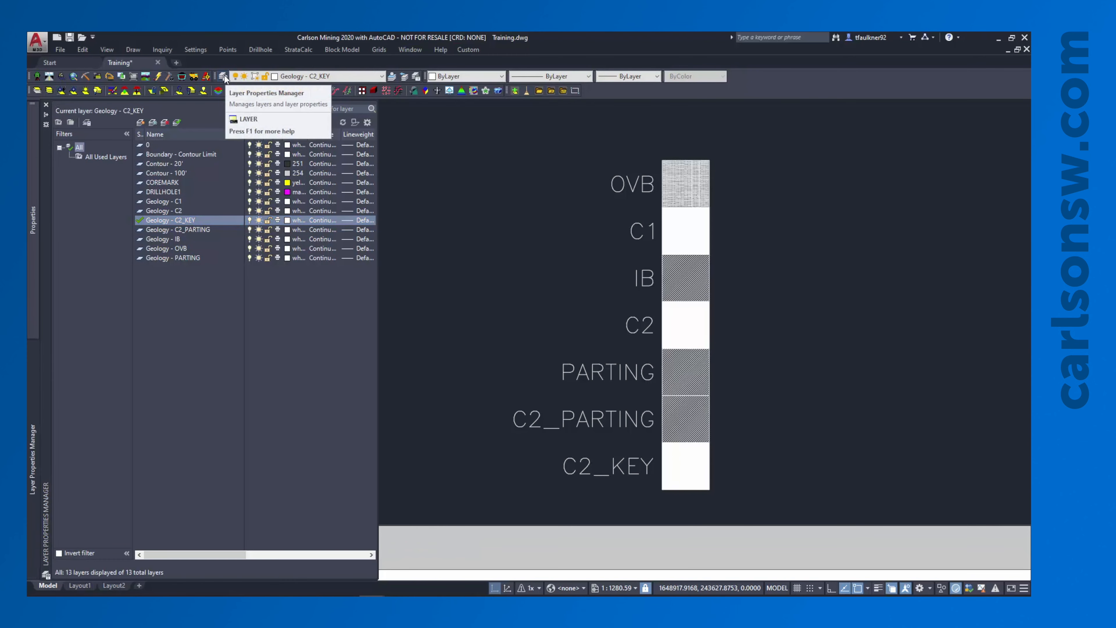
left_click(175, 201)
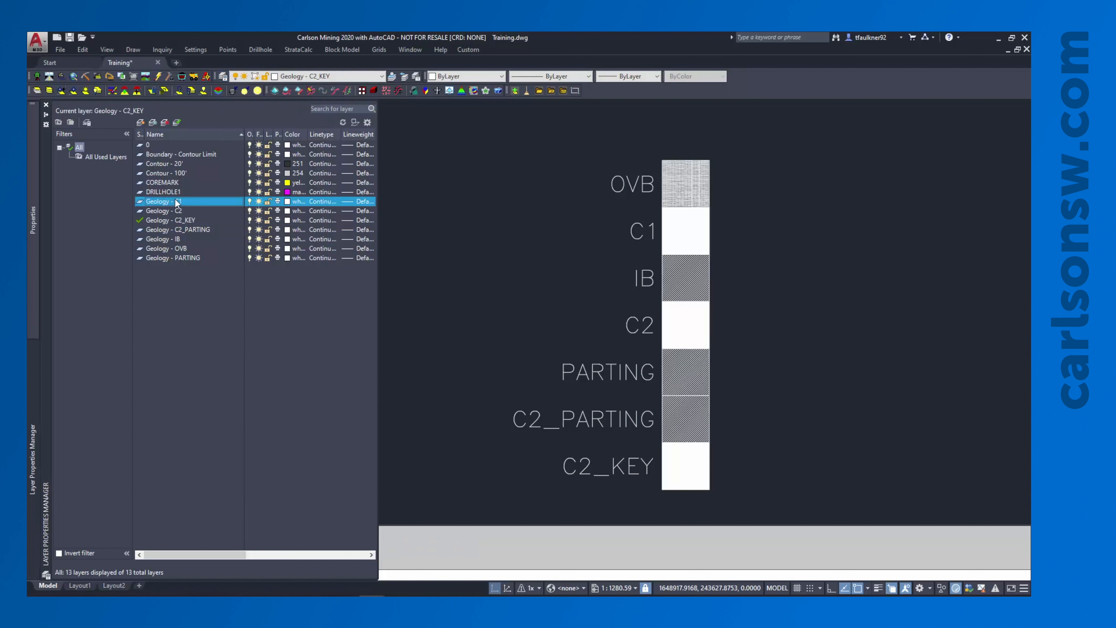
left_click(174, 211)
left_click(172, 220)
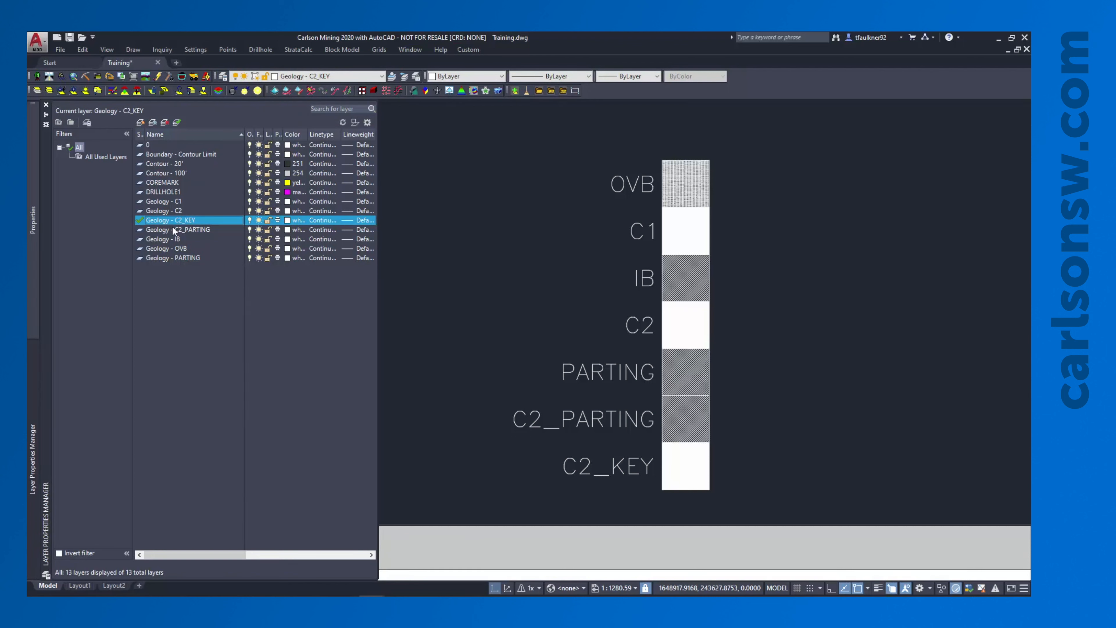
left_click(173, 229)
left_click(172, 239)
left_click(172, 249)
left_click(171, 258)
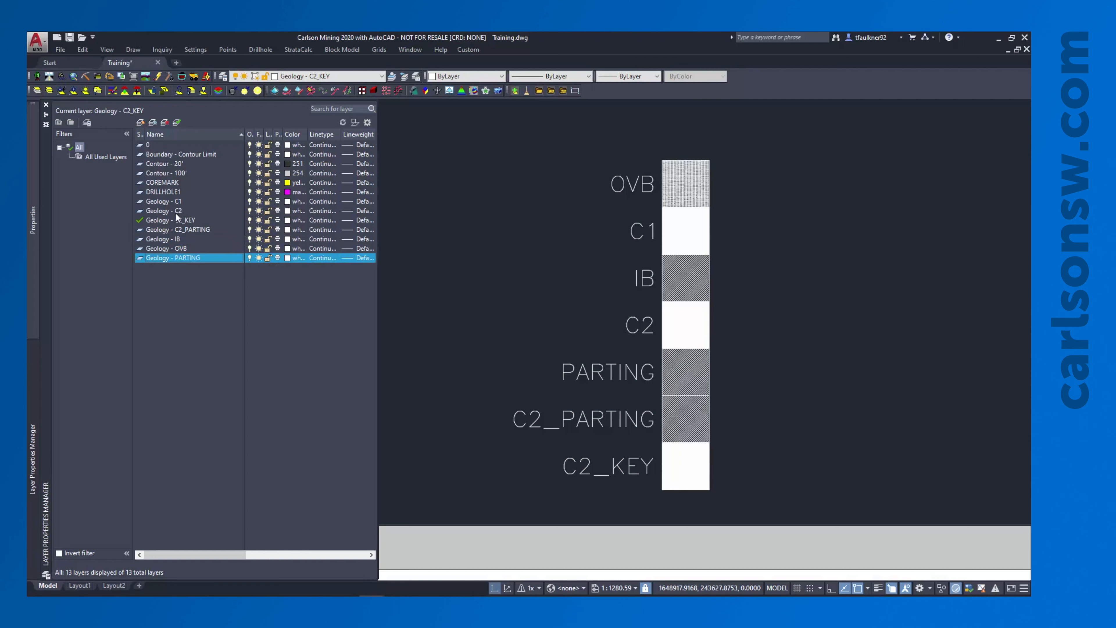
left_click(163, 202)
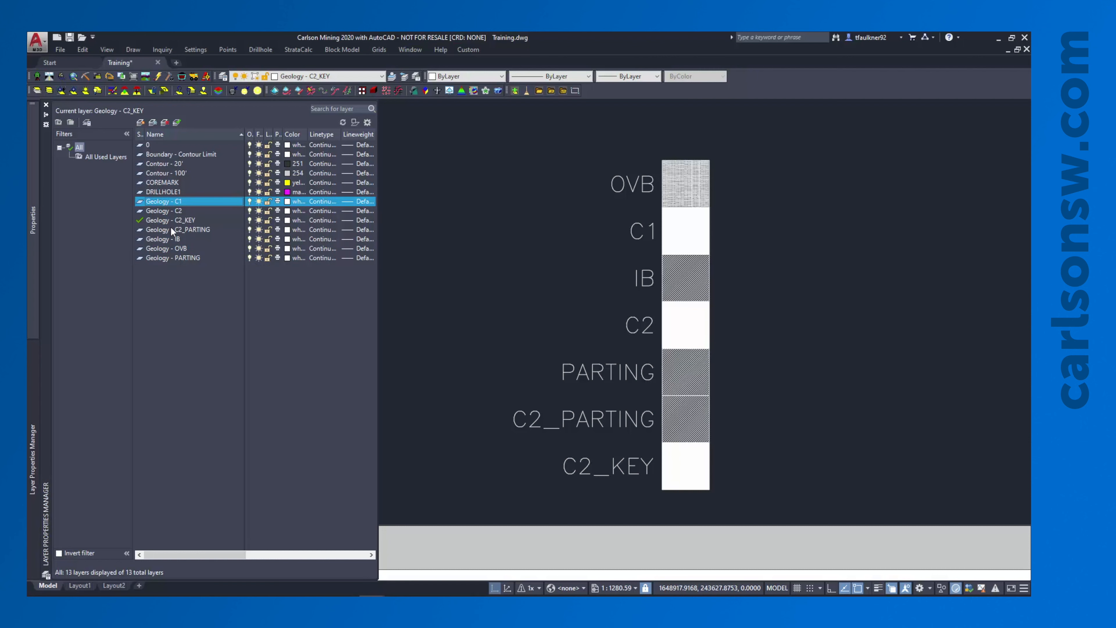
left_click(173, 210)
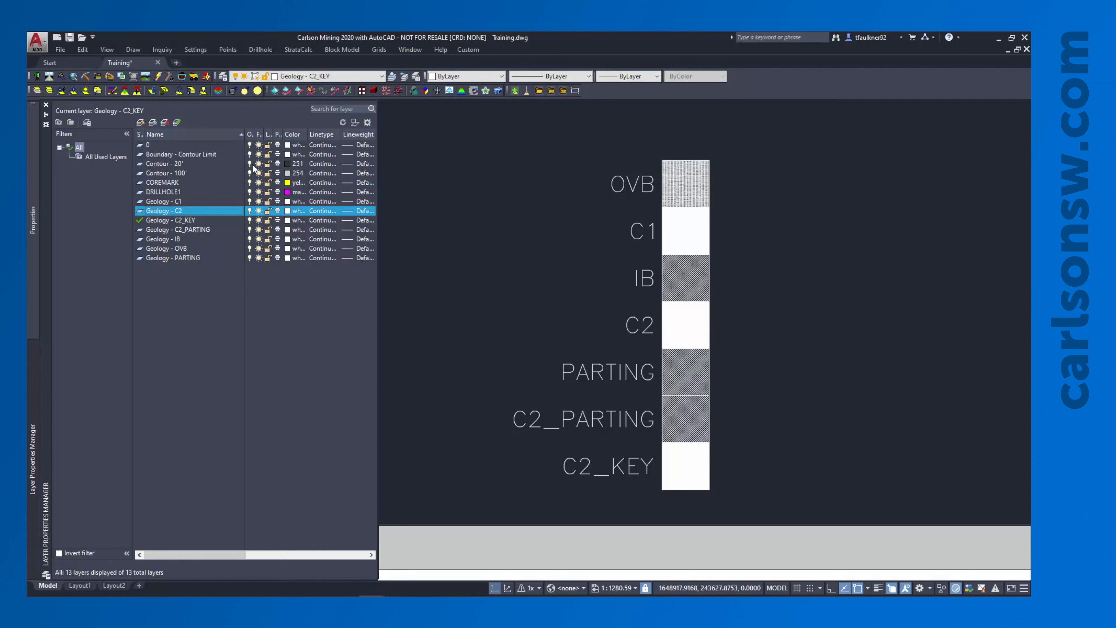
- Widen the layer list's Color column and set the Geology - OVB layer's color to red
left_click_drag(306, 134, 352, 134)
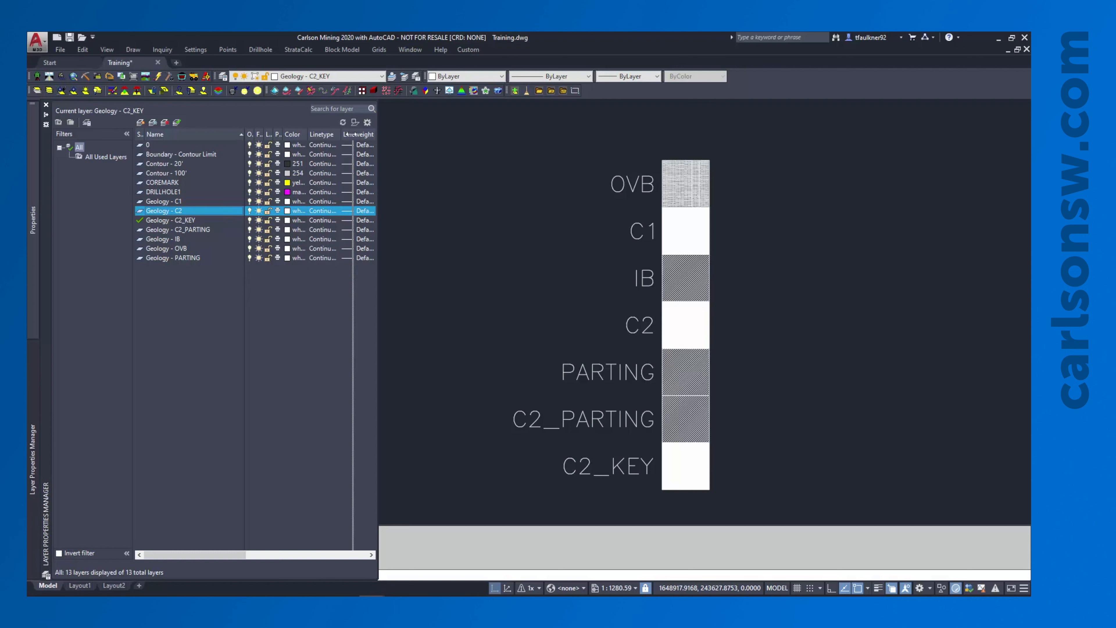
left_click(302, 202)
left_click(895, 155)
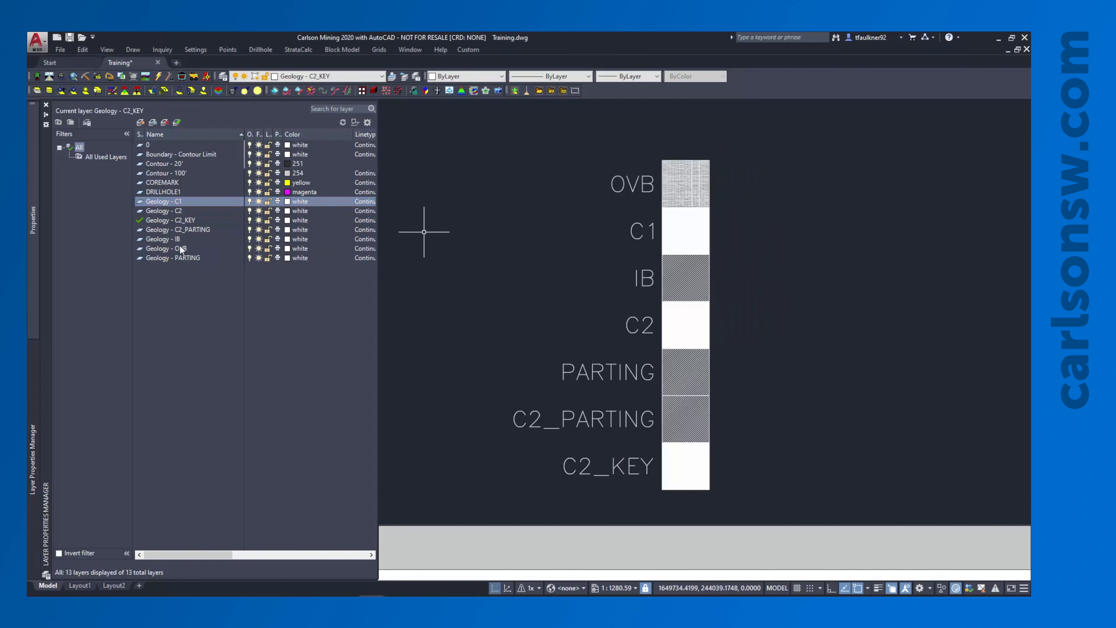
left_click(297, 249)
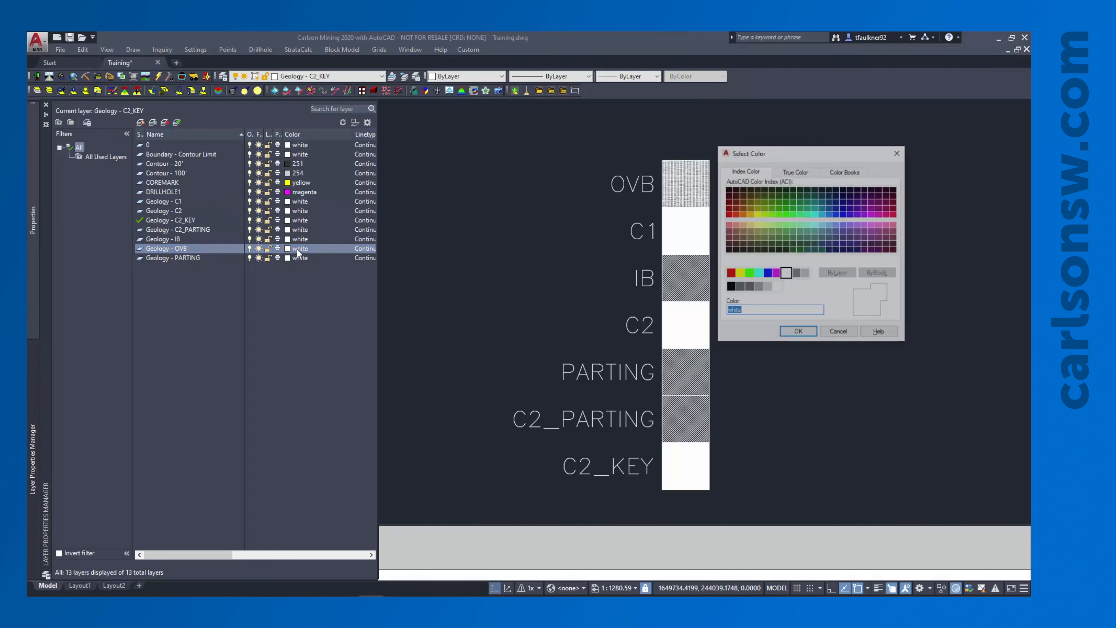
left_click(729, 274)
left_click(797, 333)
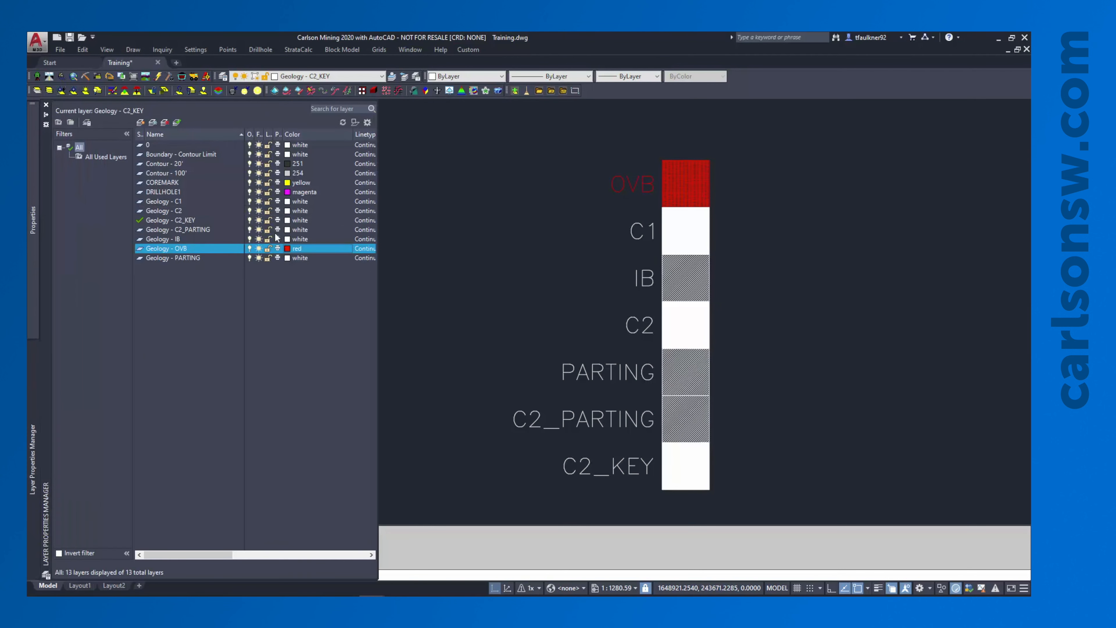
- Set the Geology - IB layer's color to orange, index color 30
left_click(296, 239)
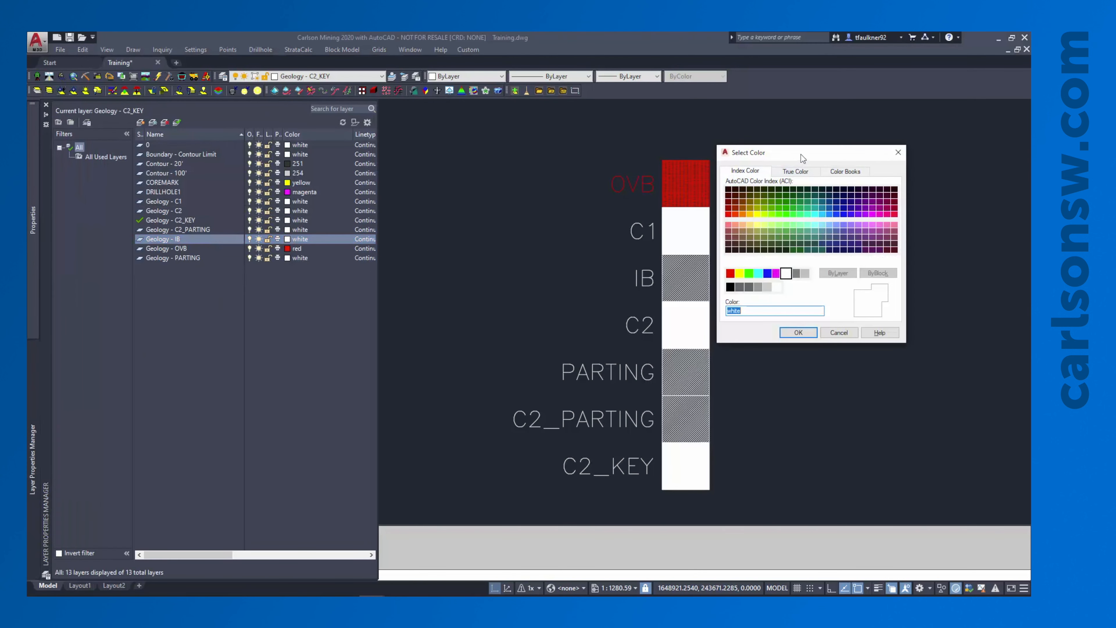
left_click_drag(802, 154, 388, 284)
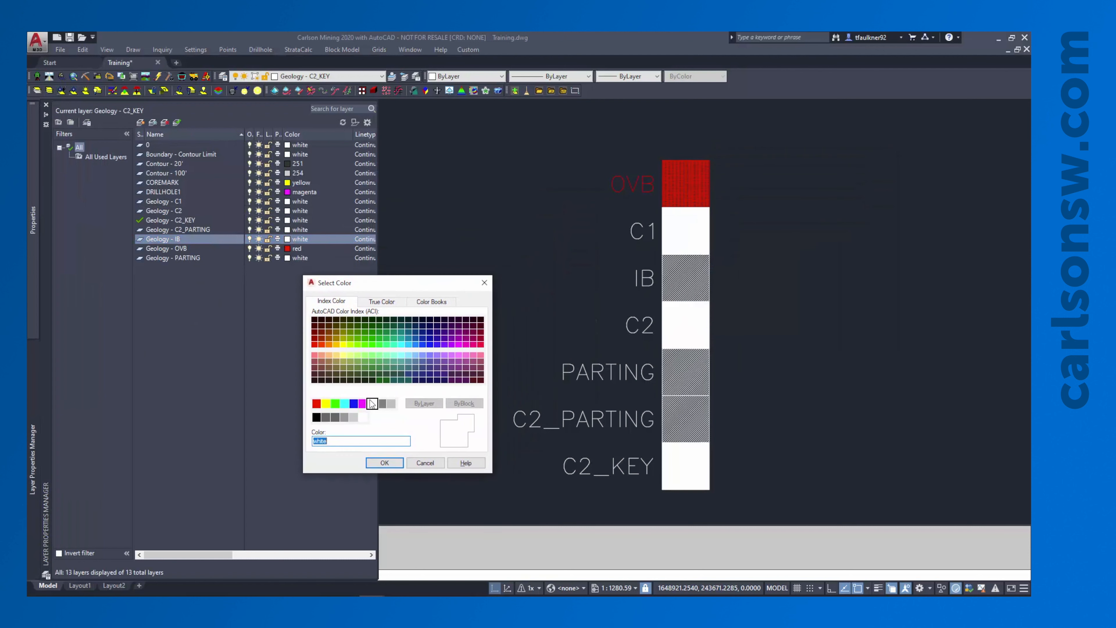
left_click(329, 344)
left_click(394, 465)
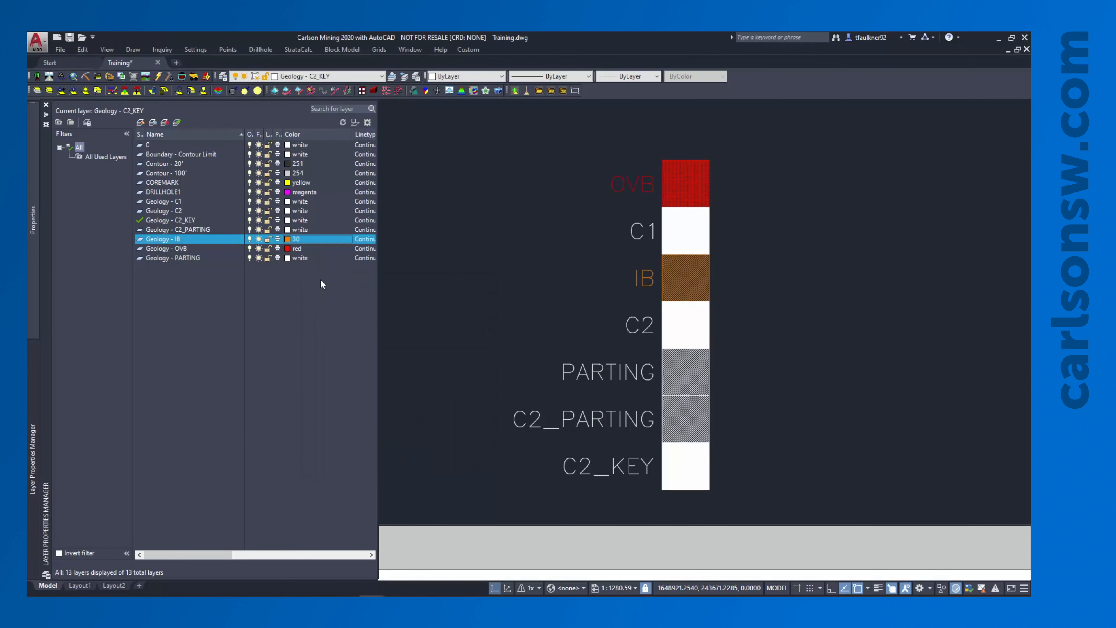
- Set the color of the Geology - C1, Geology - C2 and Geology - C2_KEY layers to black, index color 250
left_click(288, 202)
left_click(288, 202)
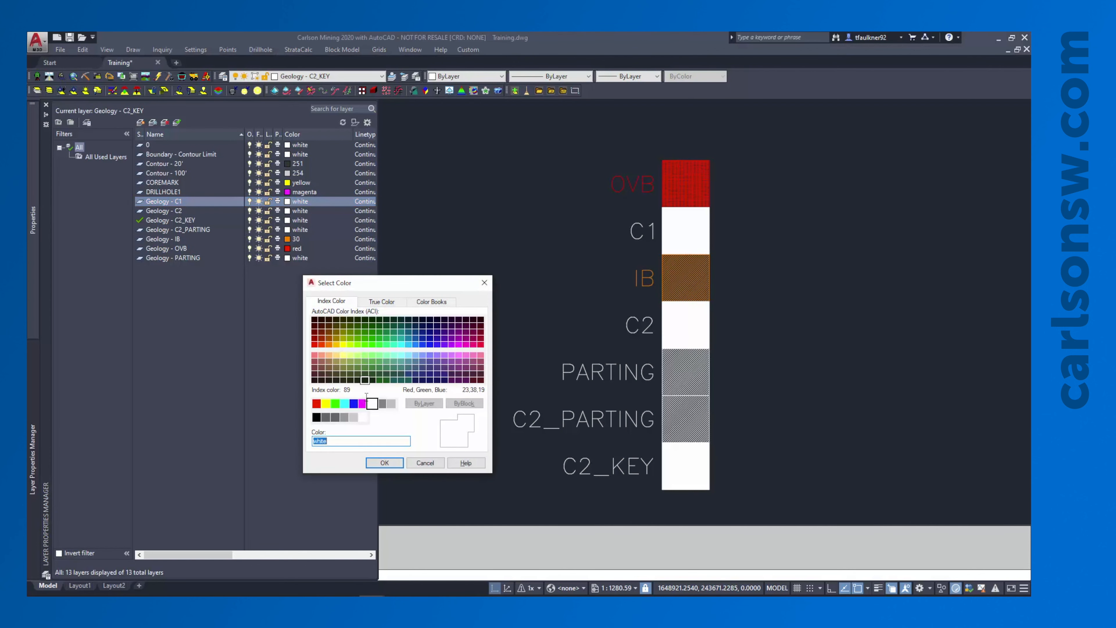
left_click(316, 417)
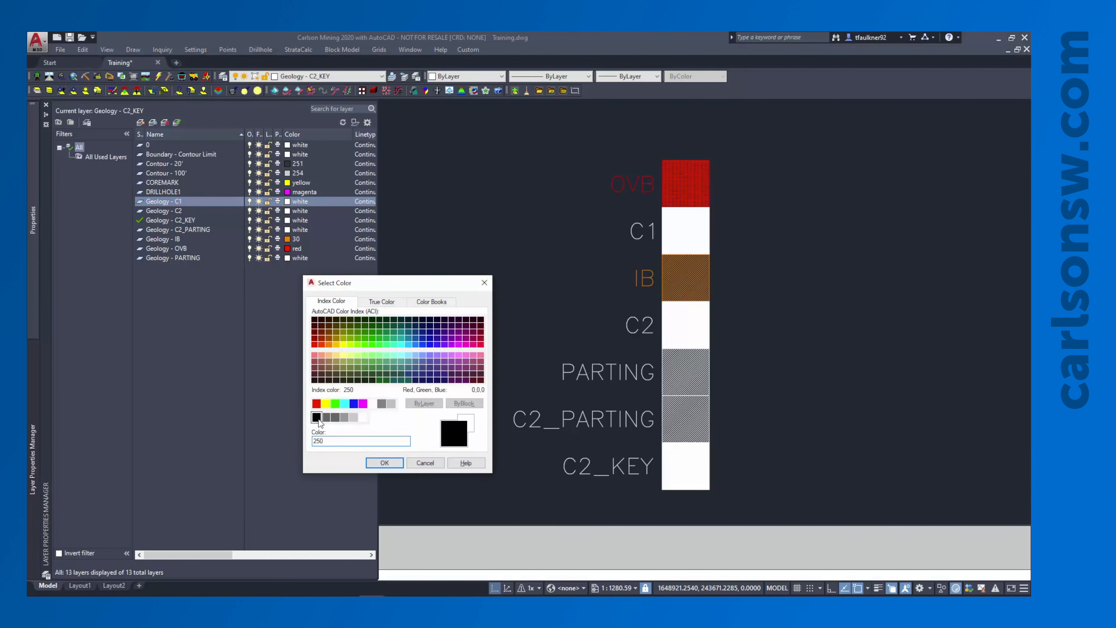
left_click(372, 463)
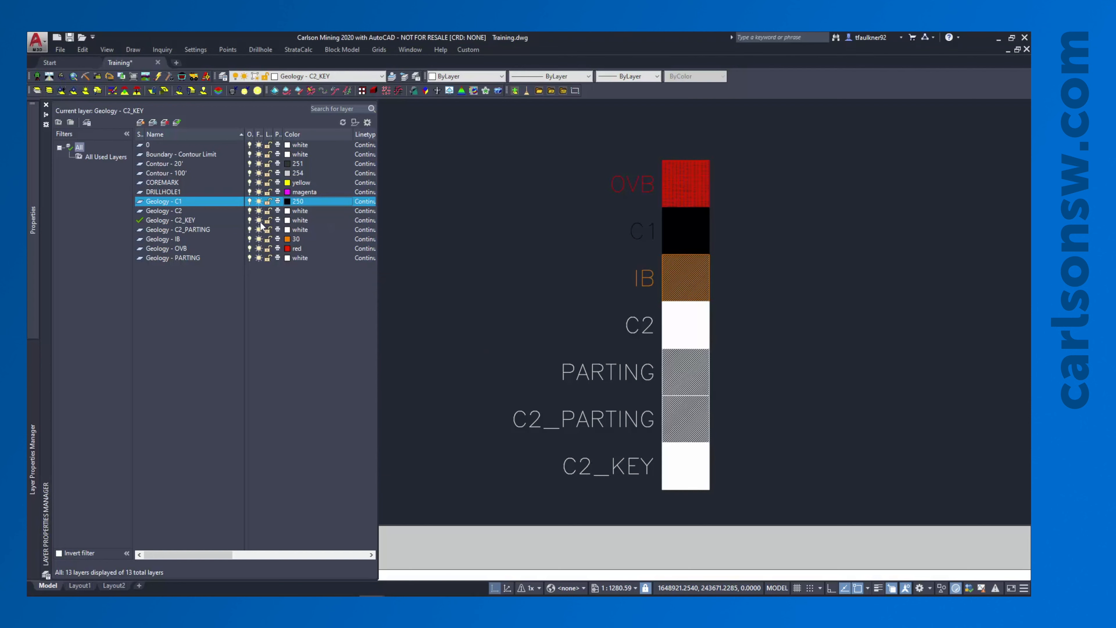
left_click(288, 211)
left_click(316, 417)
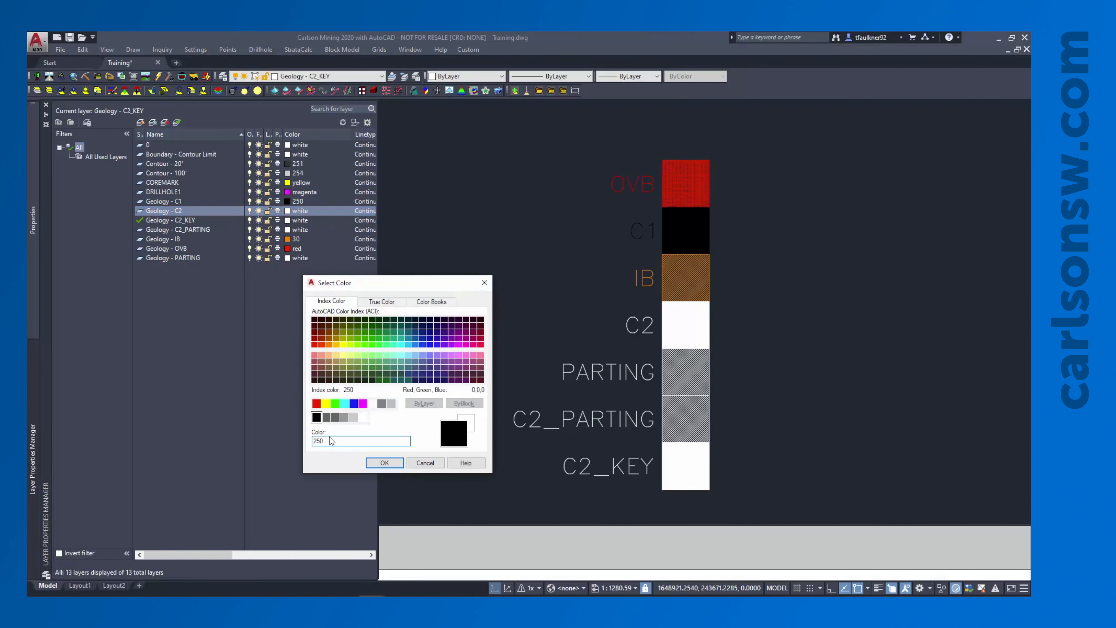
left_click(373, 464)
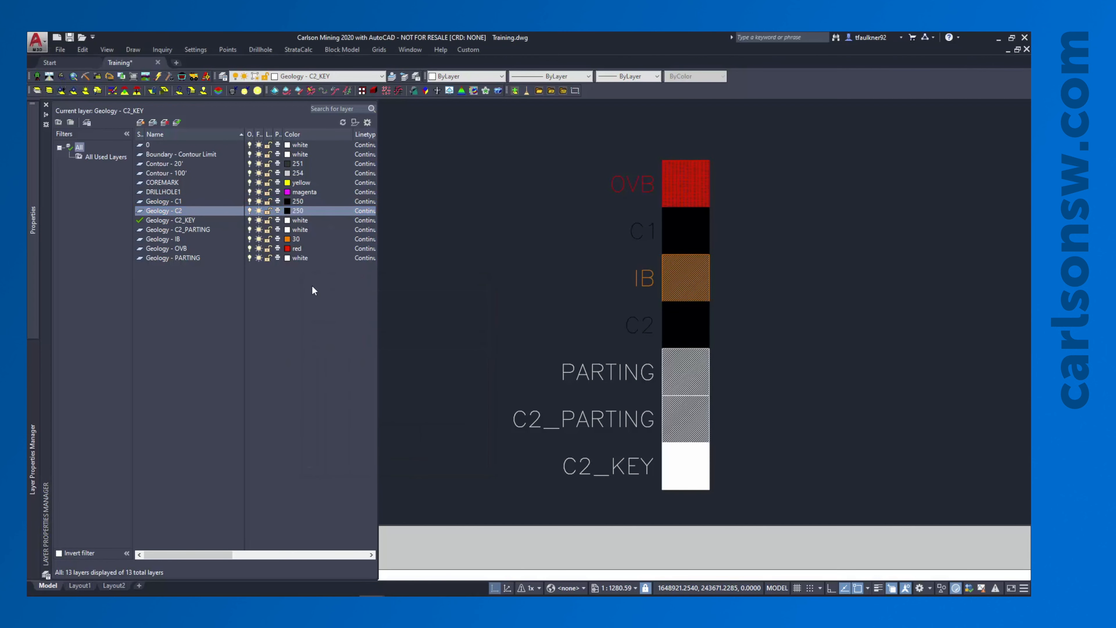
left_click(188, 221)
left_click(289, 220)
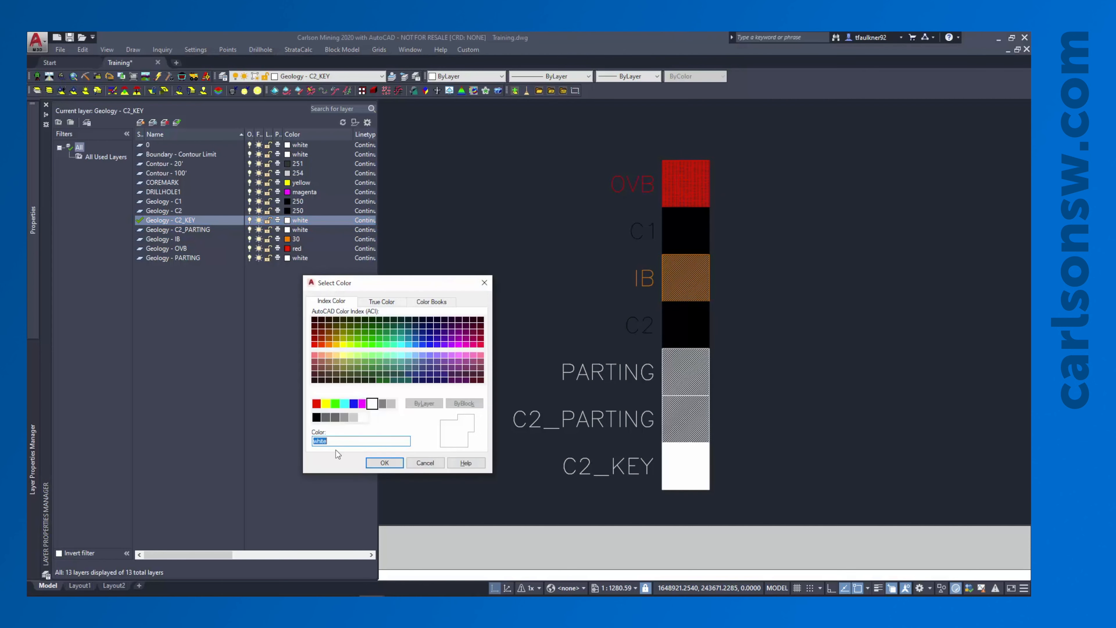
left_click(316, 417)
left_click(384, 463)
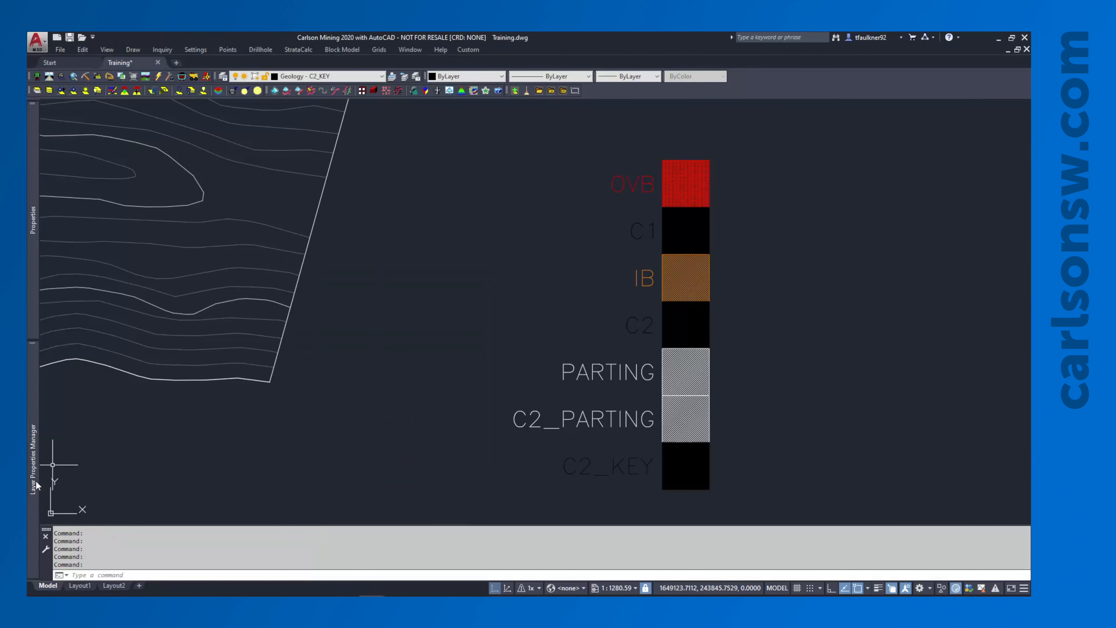
- Set the color of the Geology - C2_PARTING and Geology - PARTING layers to green, index color 74
mouse_move(32, 491)
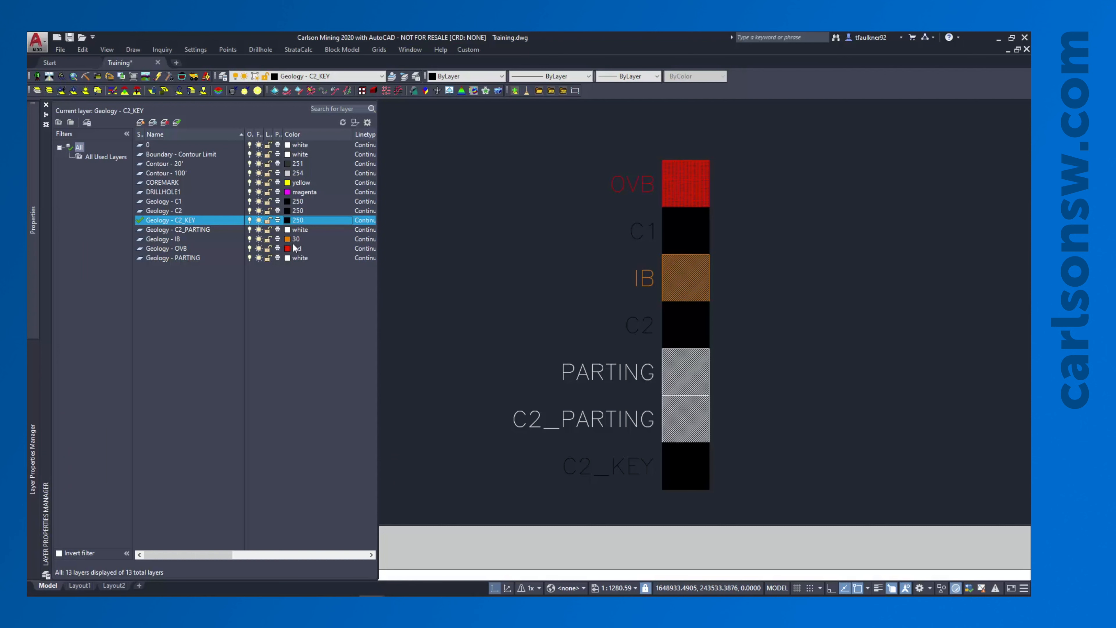
left_click(289, 230)
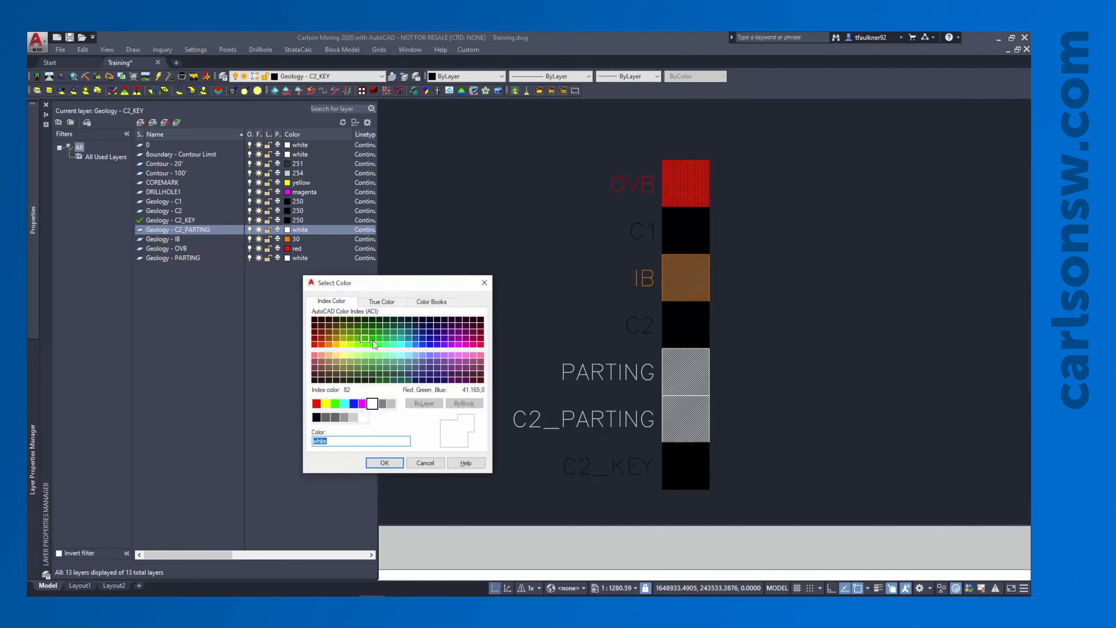
left_click(358, 331)
left_click(384, 463)
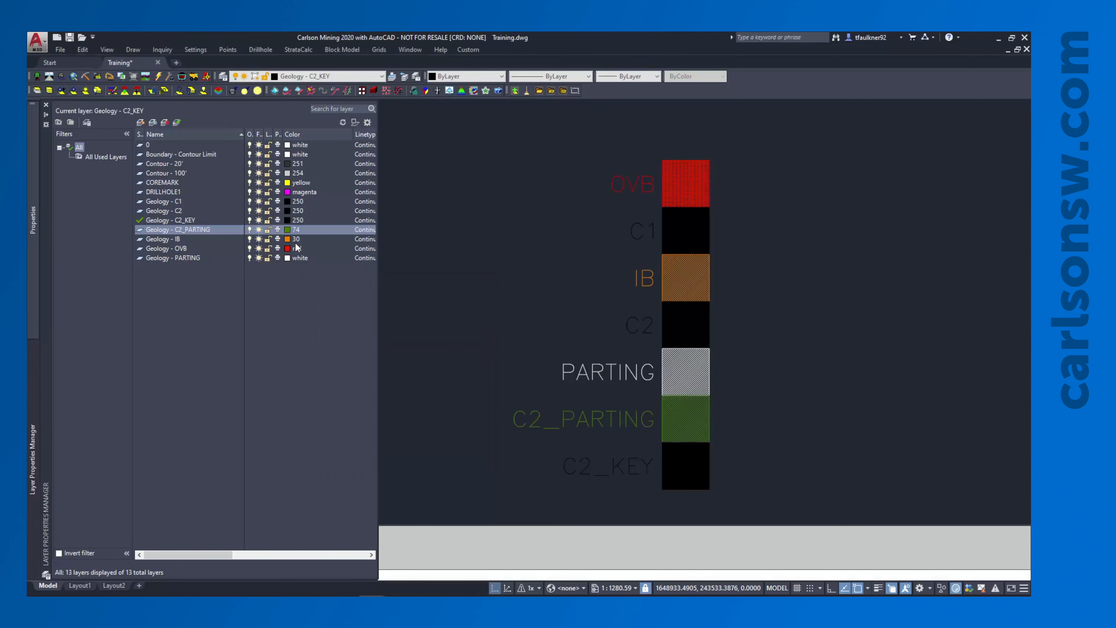
left_click(290, 257)
left_click(359, 331)
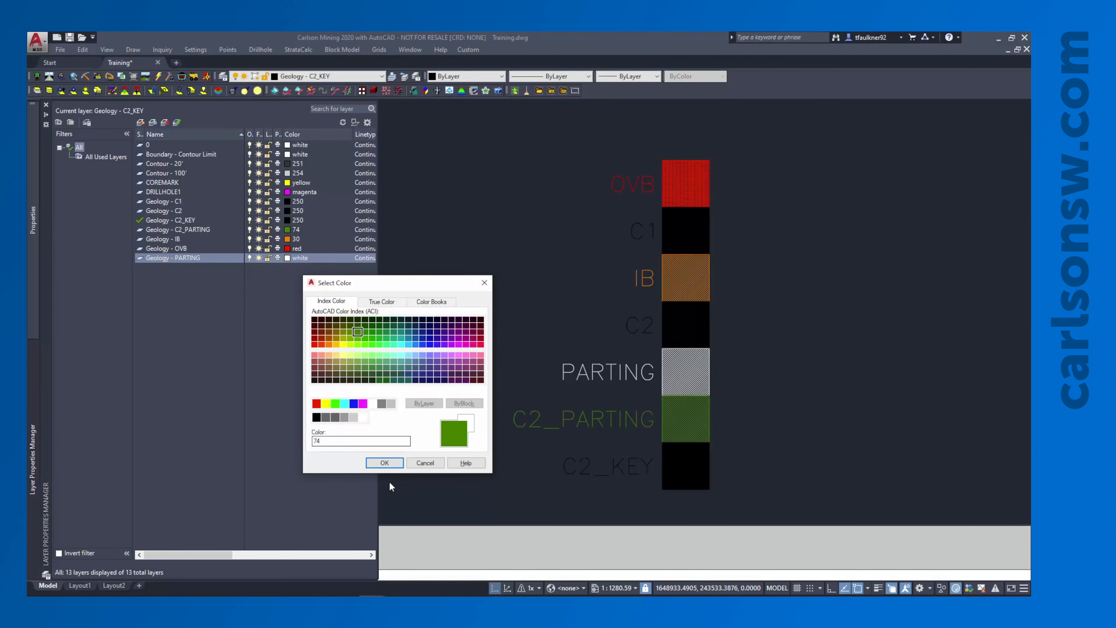
left_click(384, 463)
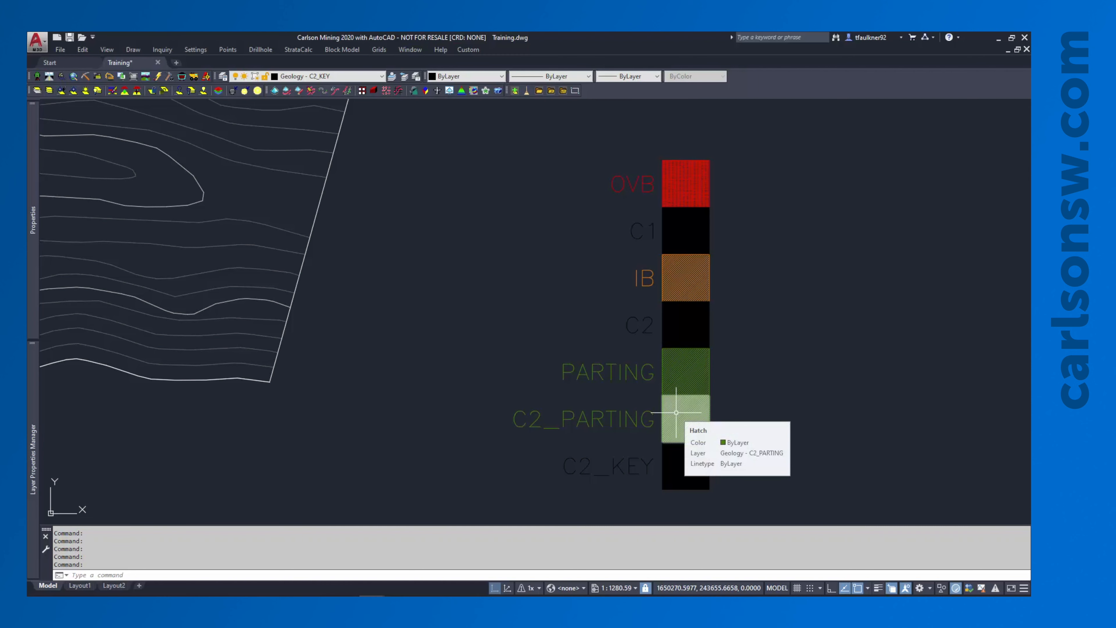
- Start drawing a geologic column with the whole site in view and review the column's draw, grid and label settings
middle_click(551, 326)
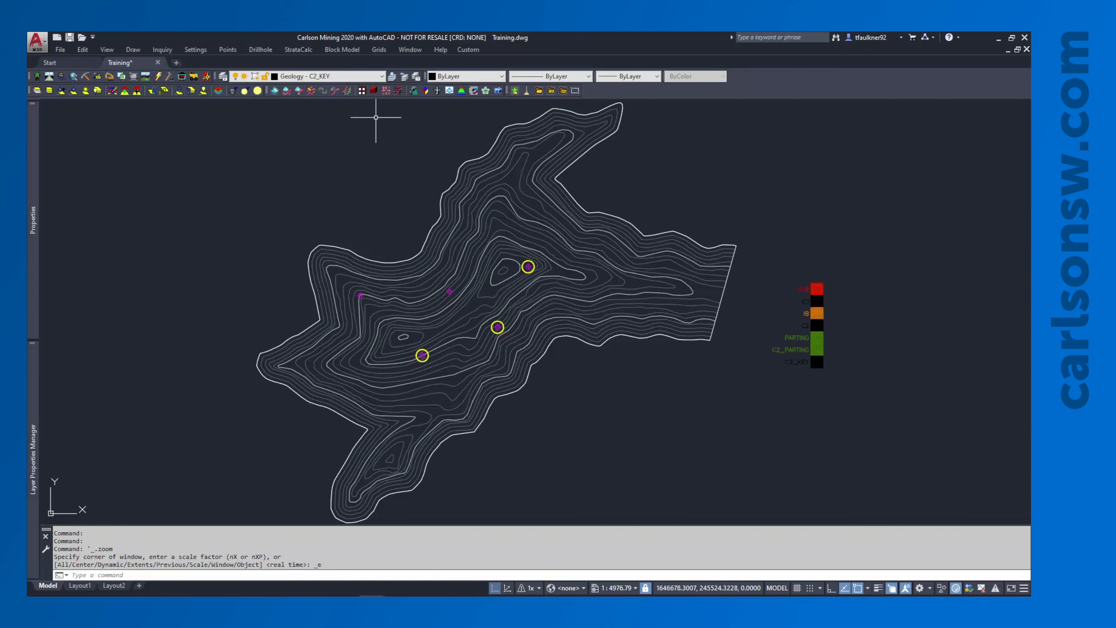
left_click(269, 51)
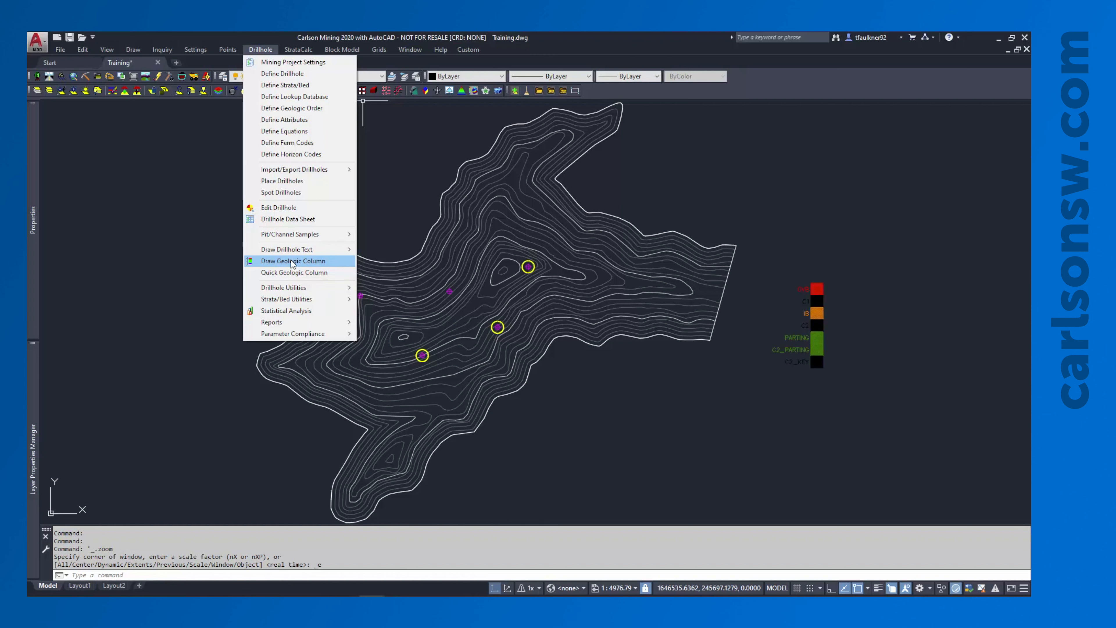
left_click(293, 261)
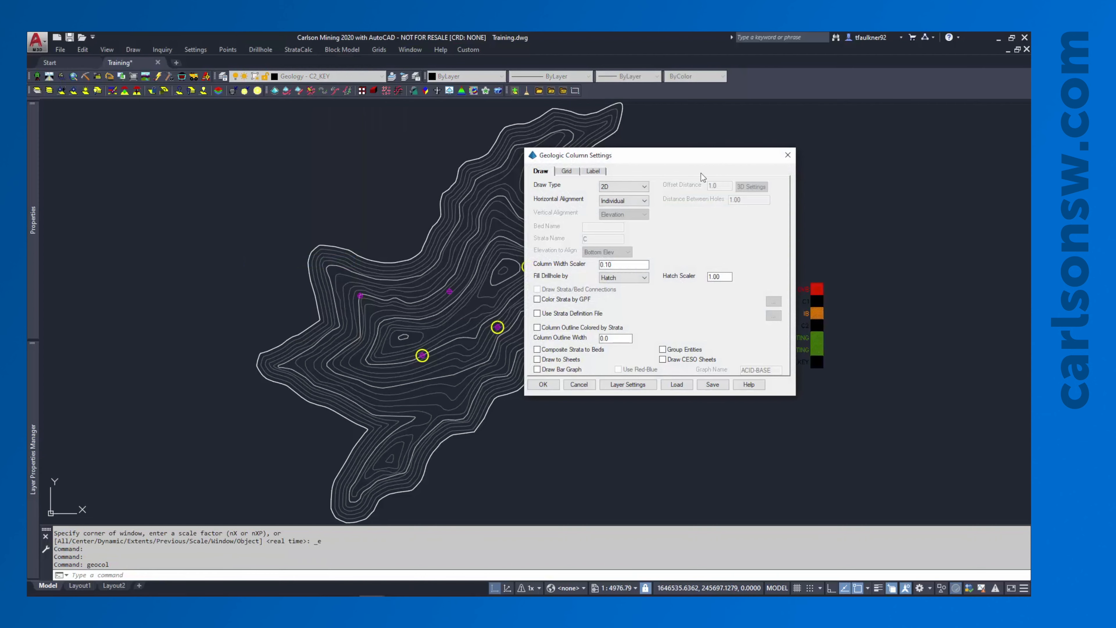
left_click_drag(691, 156, 530, 184)
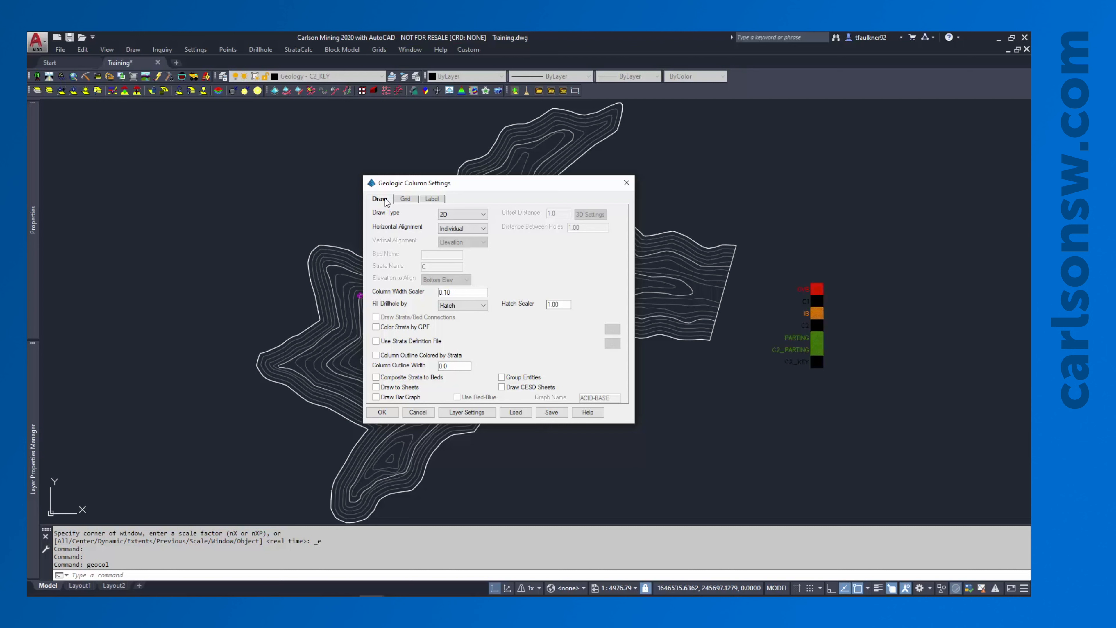
left_click(415, 200)
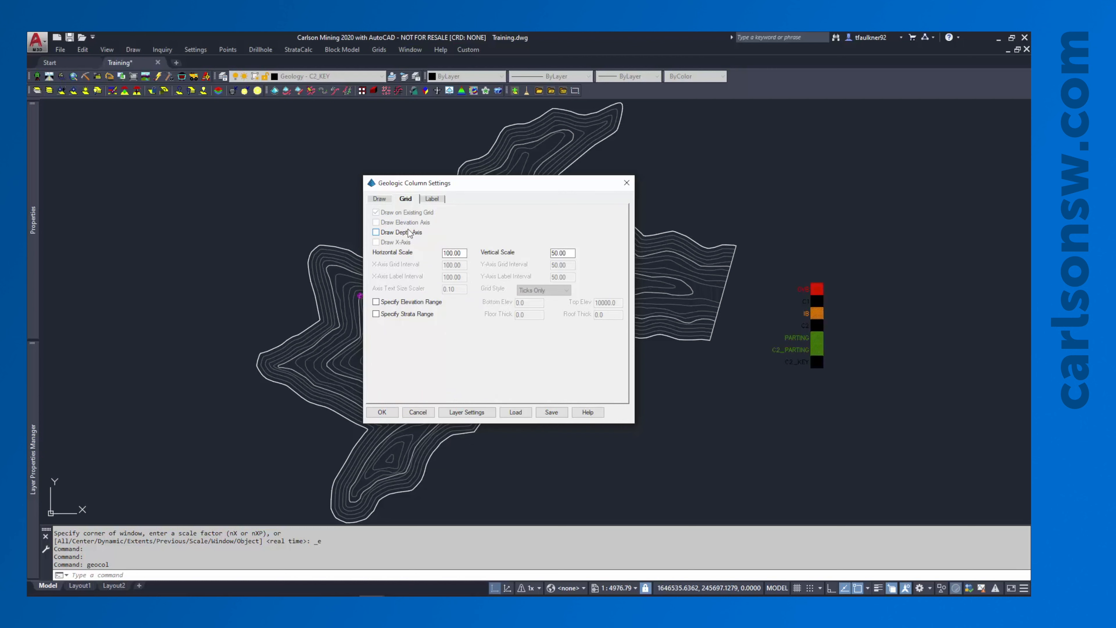
left_click(432, 200)
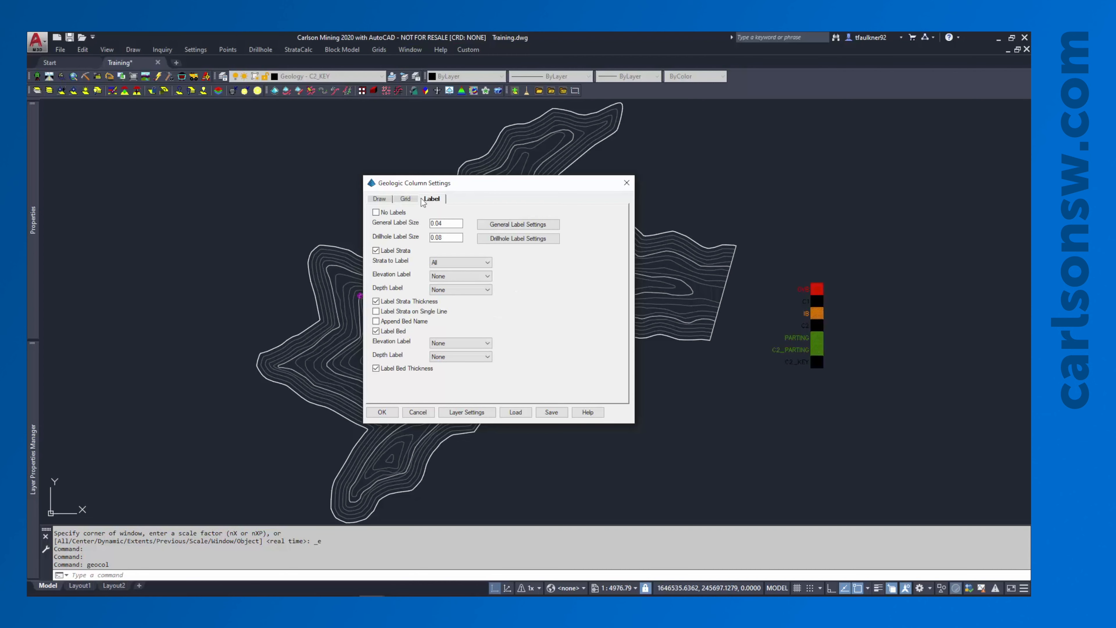
left_click(380, 199)
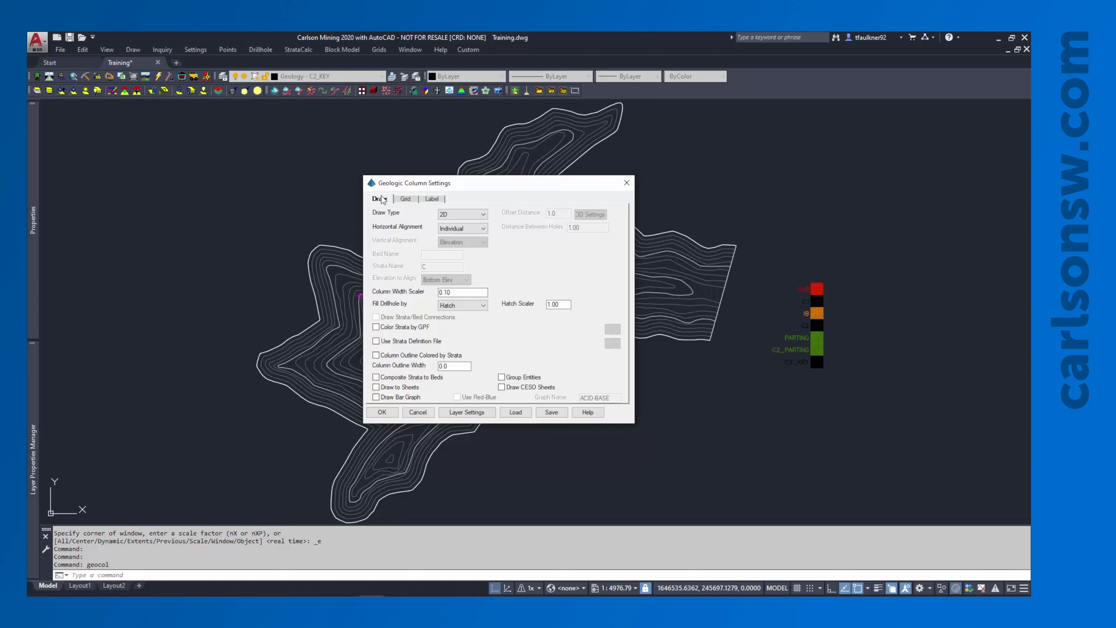
- Choose draw type 2D, horizontal alignment Individual and Hatch as the drillhole fill for the geologic column
left_click(467, 217)
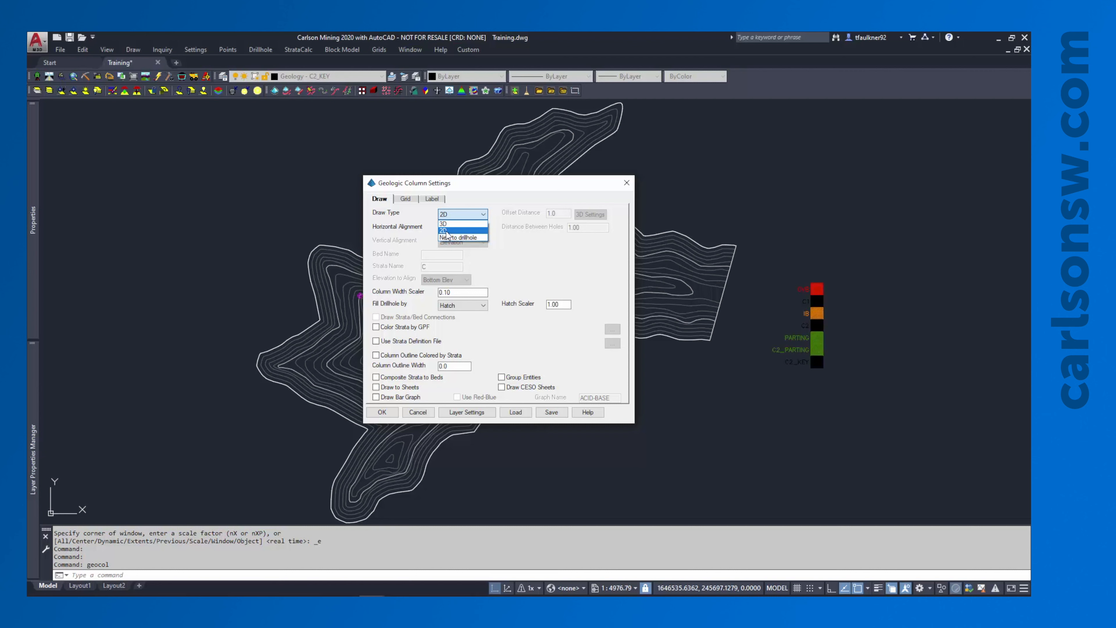
left_click(447, 232)
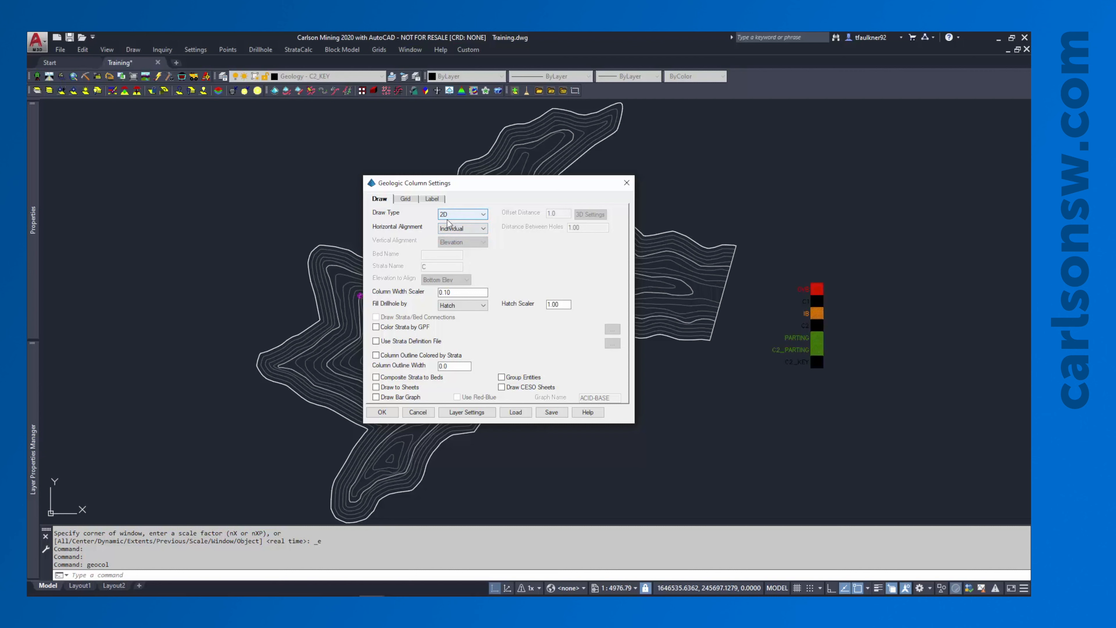
left_click(462, 230)
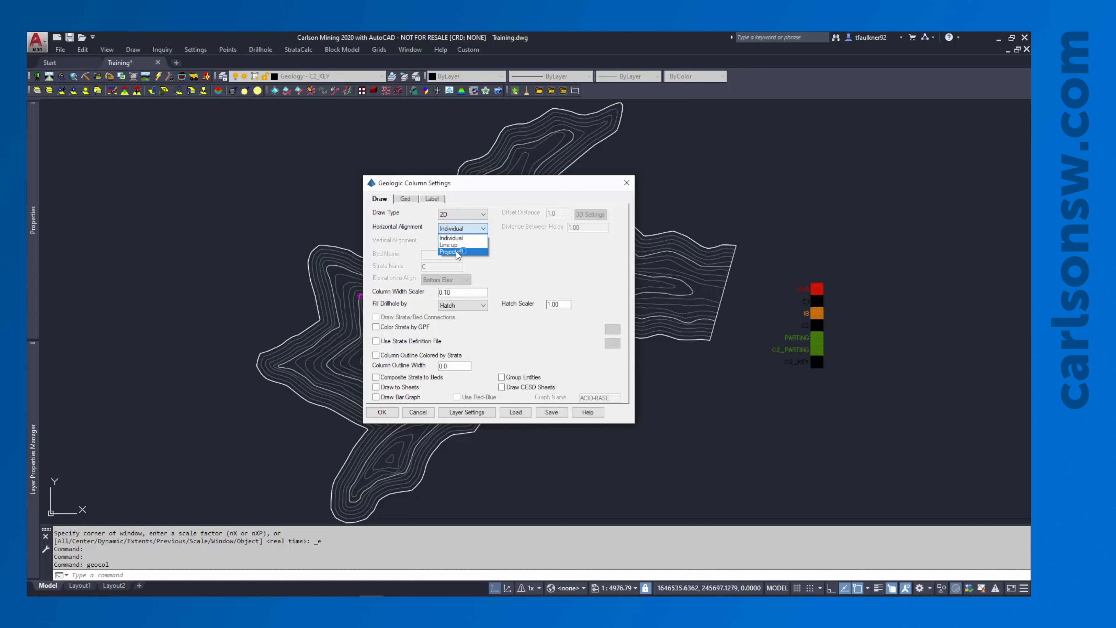
left_click(458, 239)
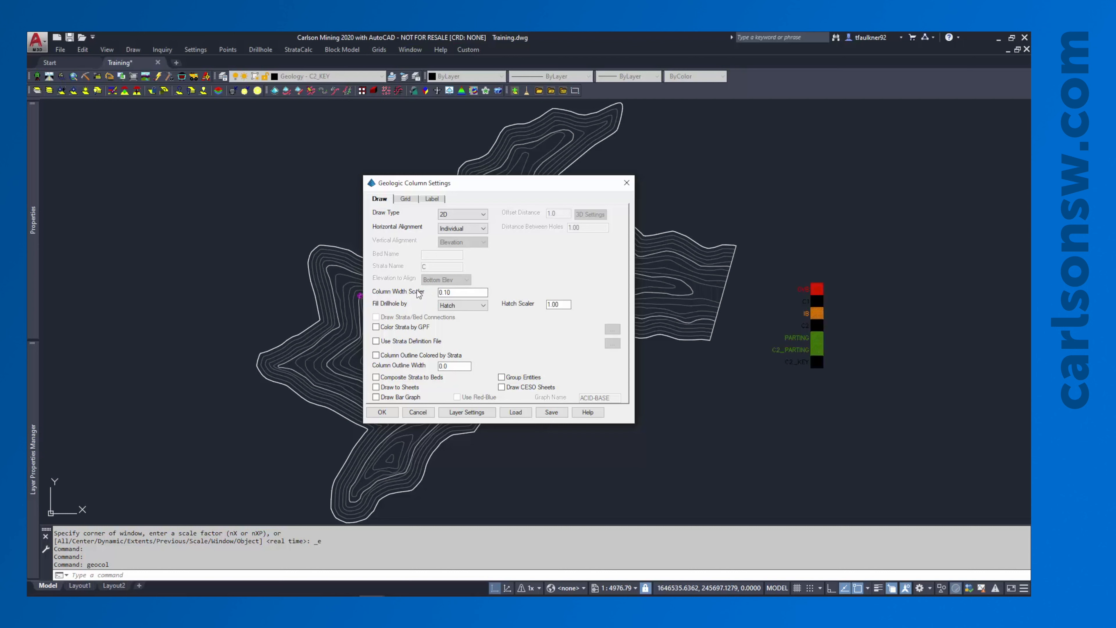
left_click(460, 292)
left_click(450, 306)
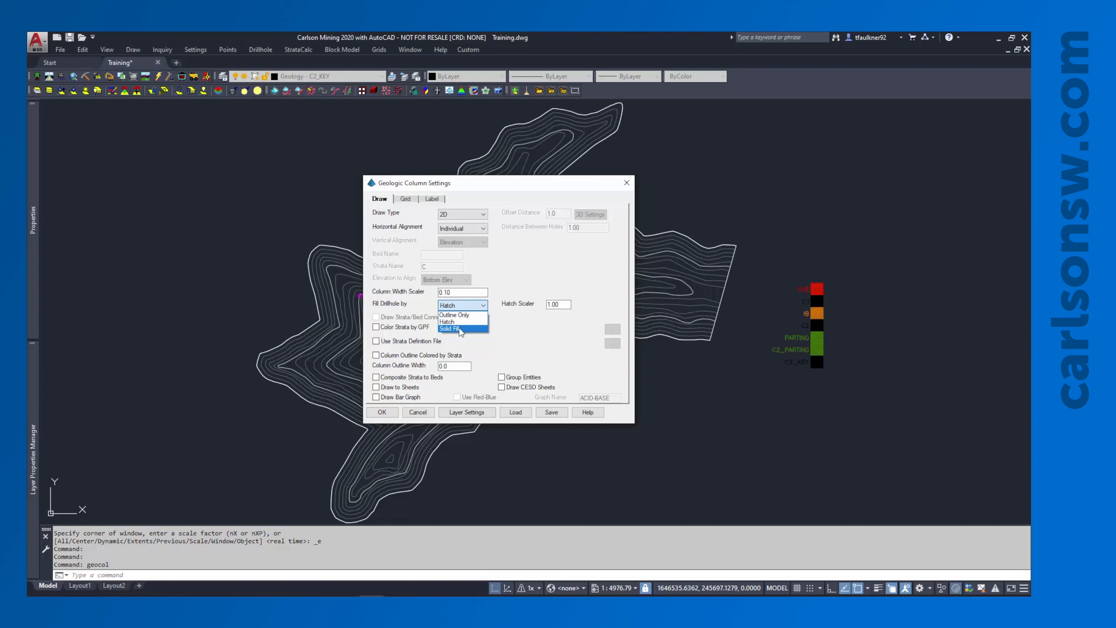
left_click(455, 323)
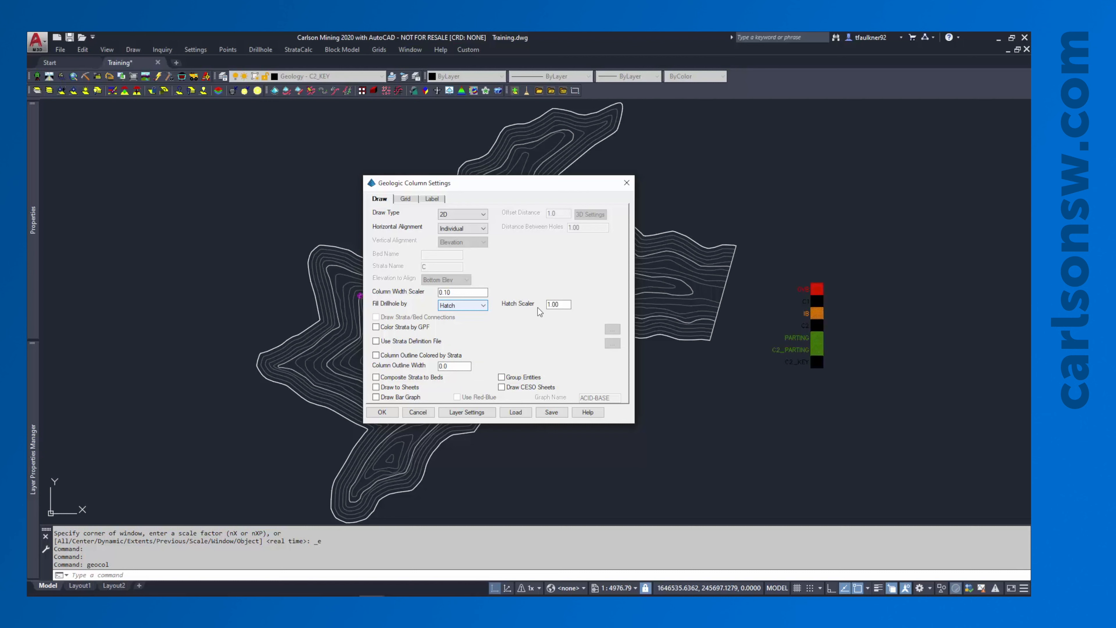
key("Tab")
- Turn on the depth axis for the geologic column and check its scales against the column width scaler
left_click(402, 199)
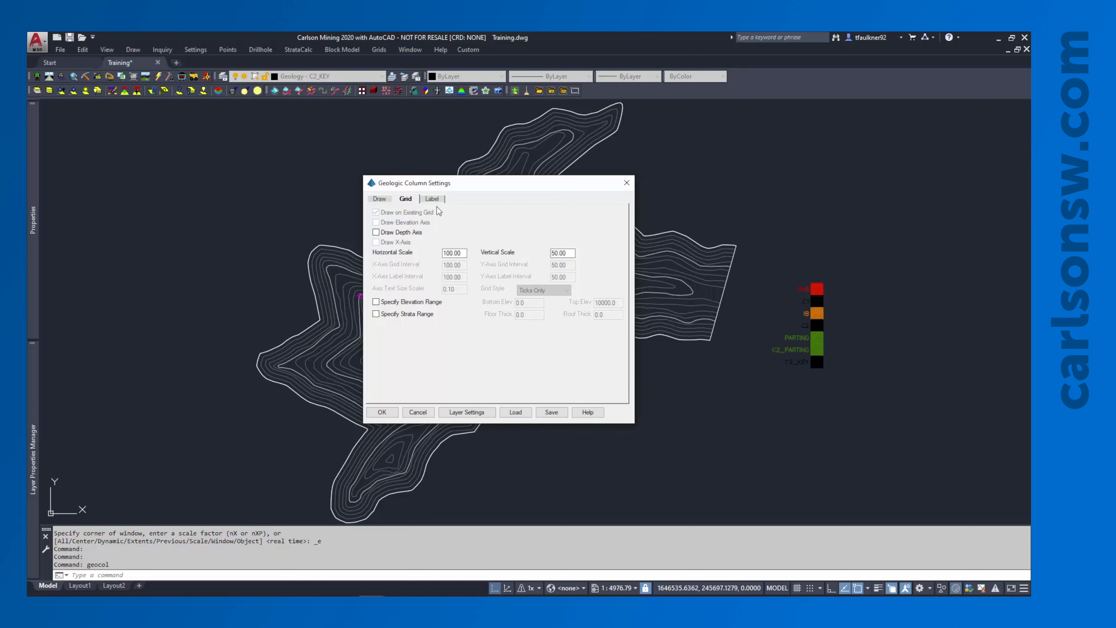
left_click(396, 233)
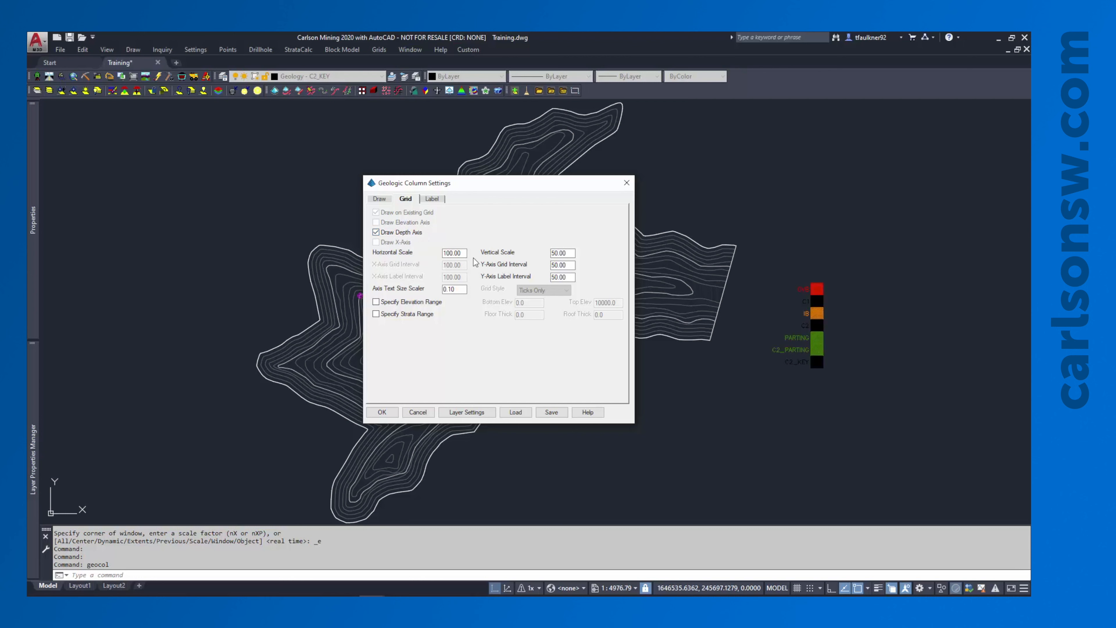
left_click_drag(464, 254, 443, 254)
left_click_drag(573, 254, 551, 254)
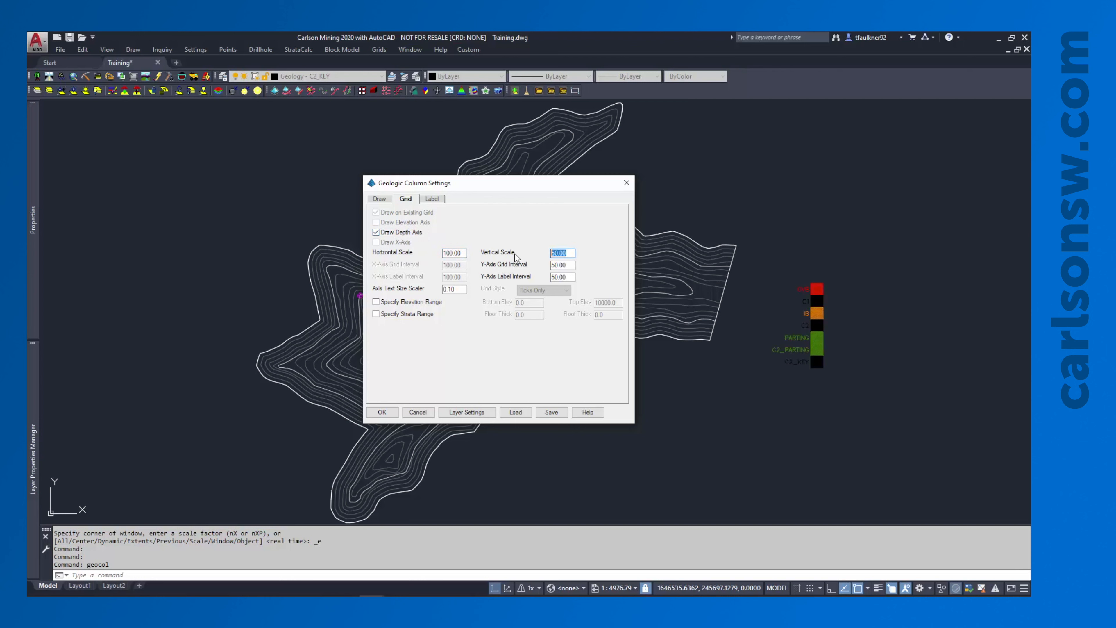
left_click(566, 253)
left_click(379, 198)
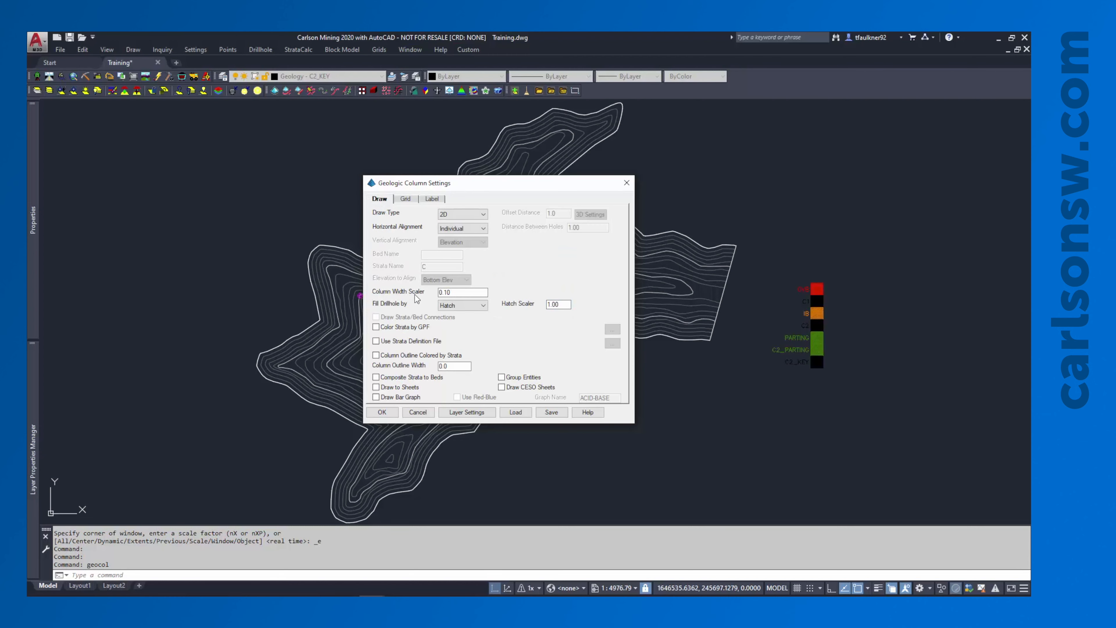
left_click(452, 294)
double_click(445, 293)
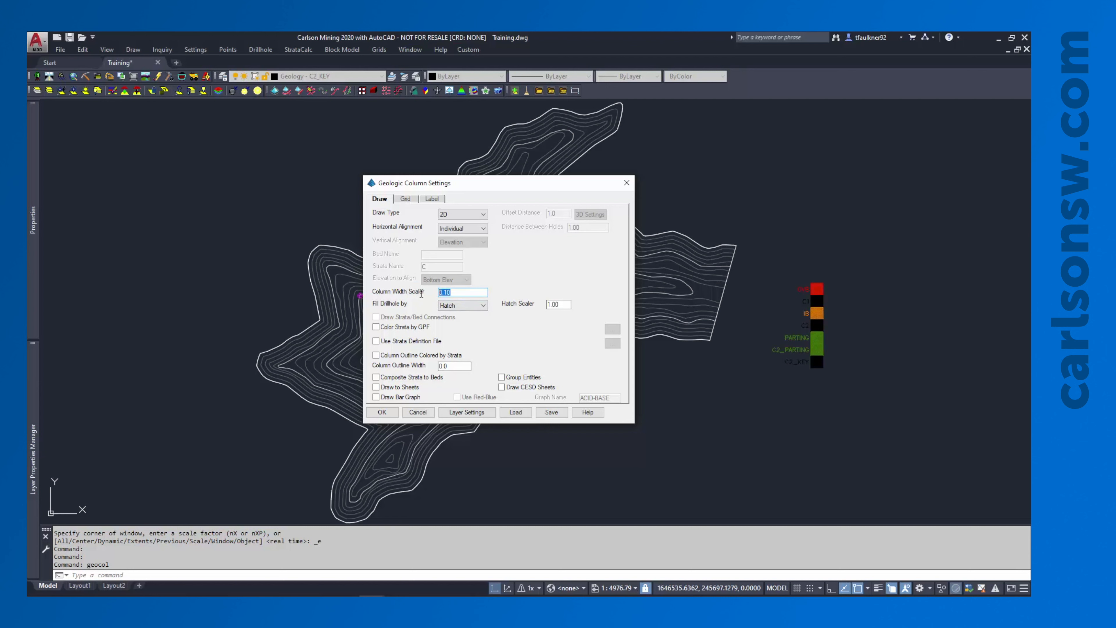
left_click(405, 199)
- Set the geologic column's horizontal and vertical scales to 100
double_click(462, 253)
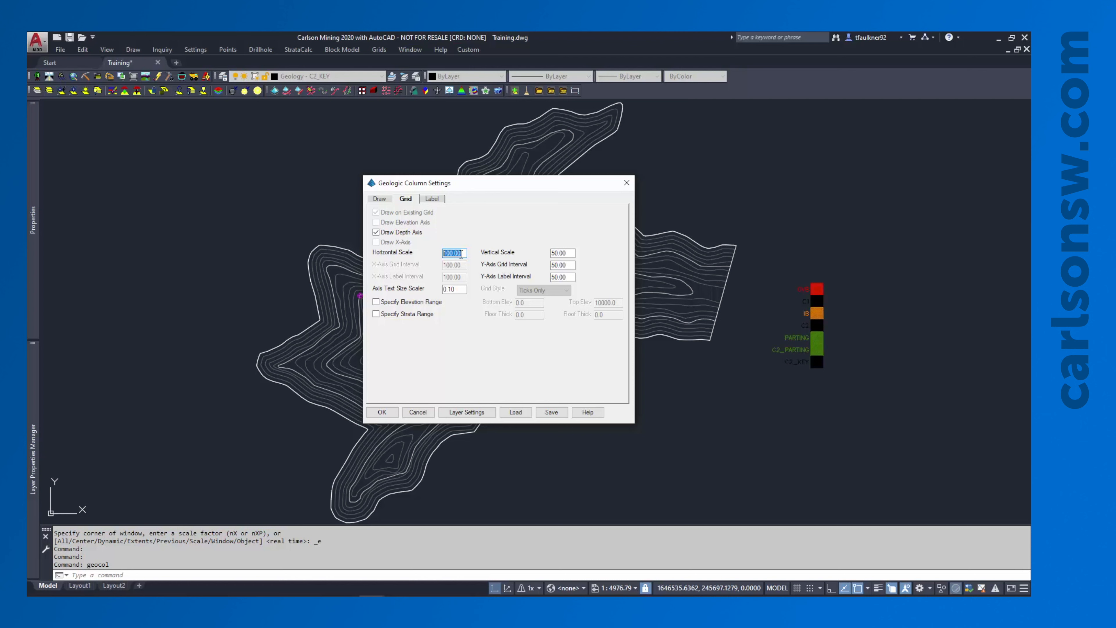
left_click(462, 253)
key("Tab")
type("100")
double_click(570, 253)
type("50")
key("shift+Tab")
key("Tab")
type("2")
left_click_drag(569, 254, 536, 258)
type("10")
- Set the Y-axis grid interval to 20 and the Y-axis label interval to 100
double_click(569, 265)
type("2")
double_click(567, 277)
type("100")
double_click(450, 289)
left_click(459, 289)
- Turn on No Labels and draw the geologic column of the northeasternmost circled drillhole to the right of the strata legend
left_click(432, 199)
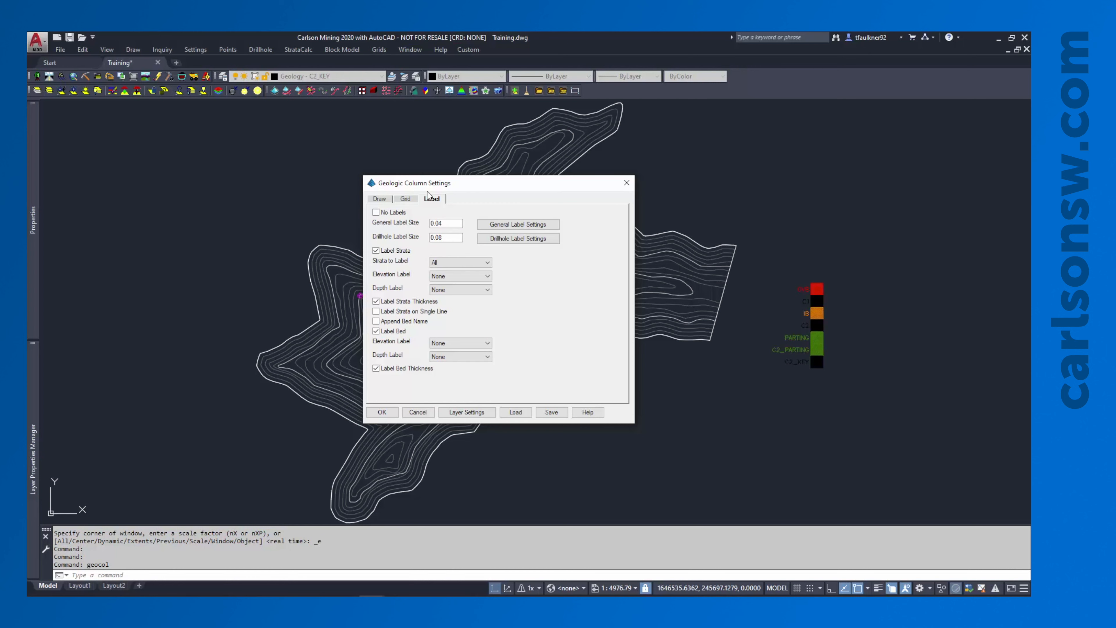
left_click(387, 213)
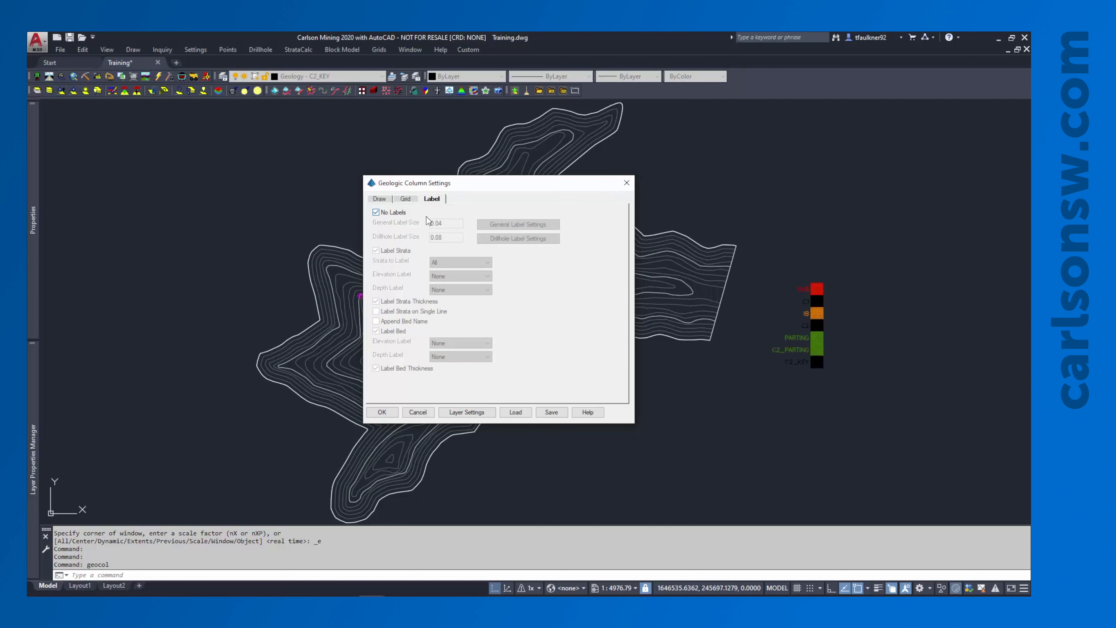
left_click(382, 412)
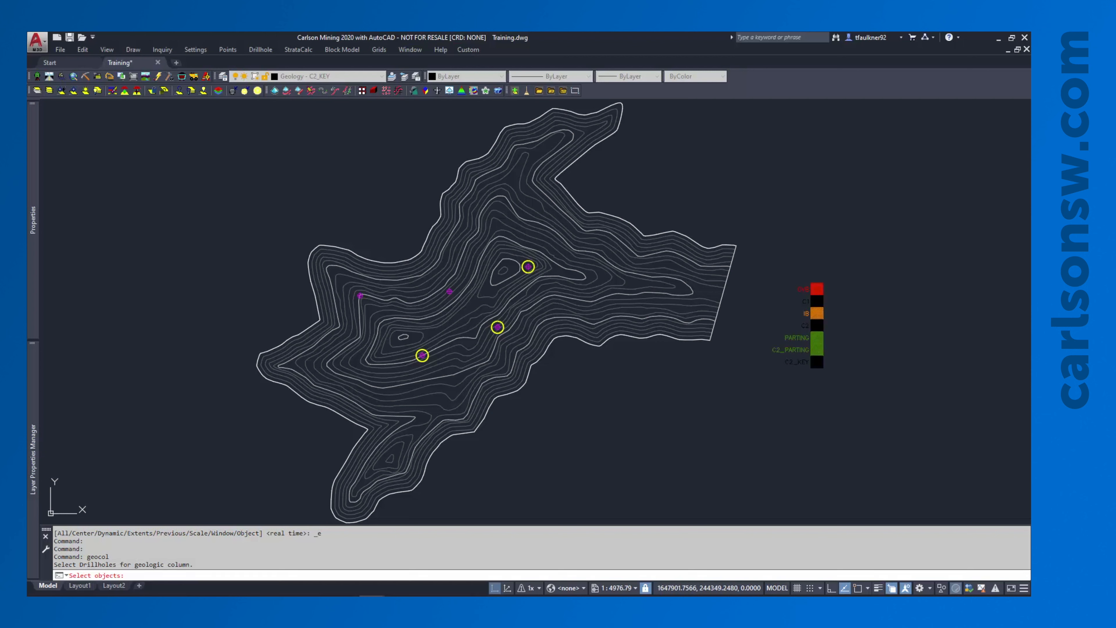
left_click(529, 267)
key("Return")
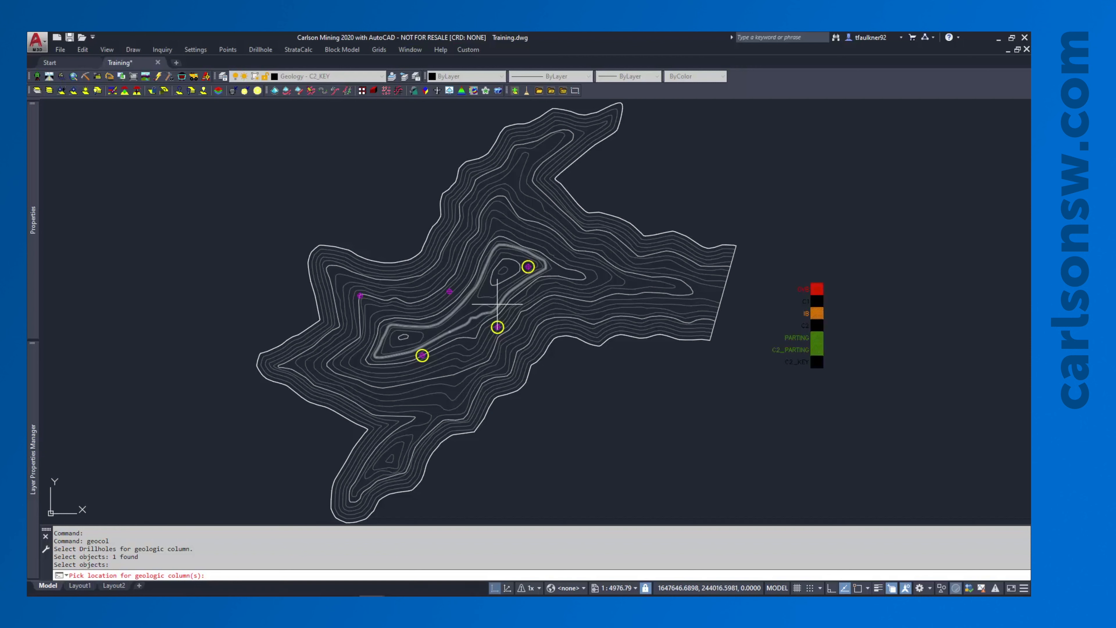
left_click(884, 372)
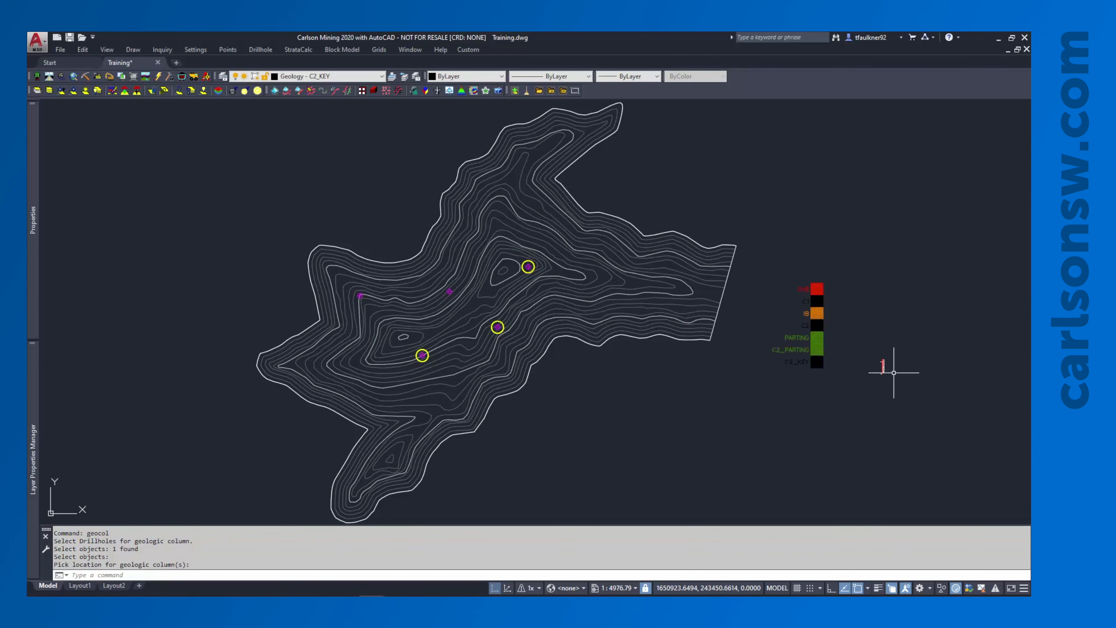
- Examine the drawn geologic column's strata hatching, thin bottom seams and depth axis labels
scroll(894, 373, "up", 12)
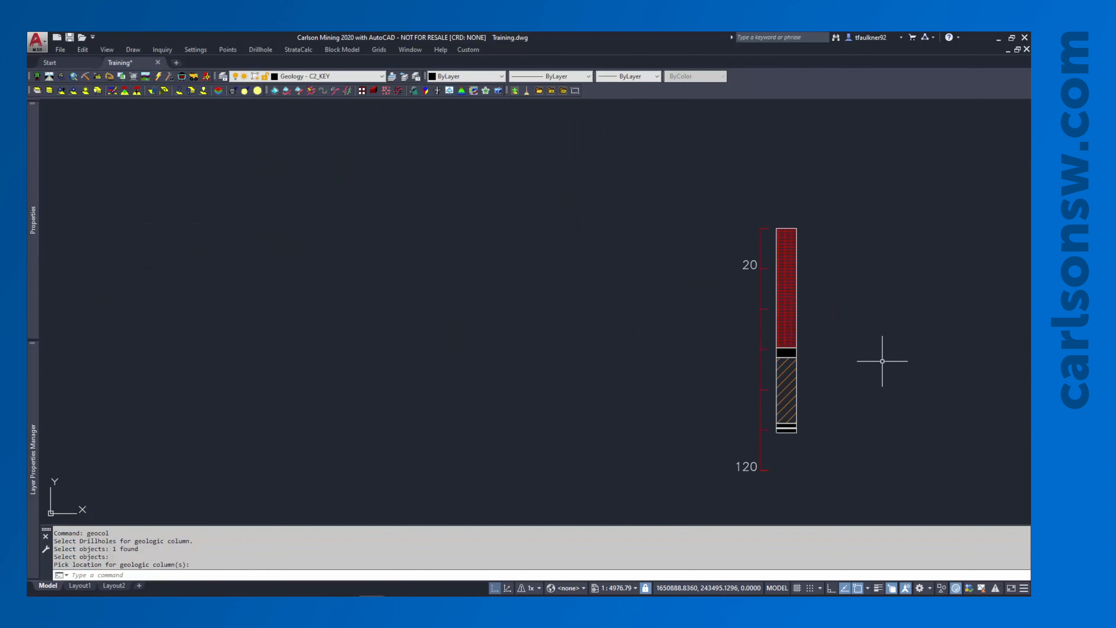
scroll(882, 361, "up", 2)
mouse_move(878, 361)
middle_mouse_down()
mouse_move(735, 321)
mouse_move(702, 330)
middle_mouse_up()
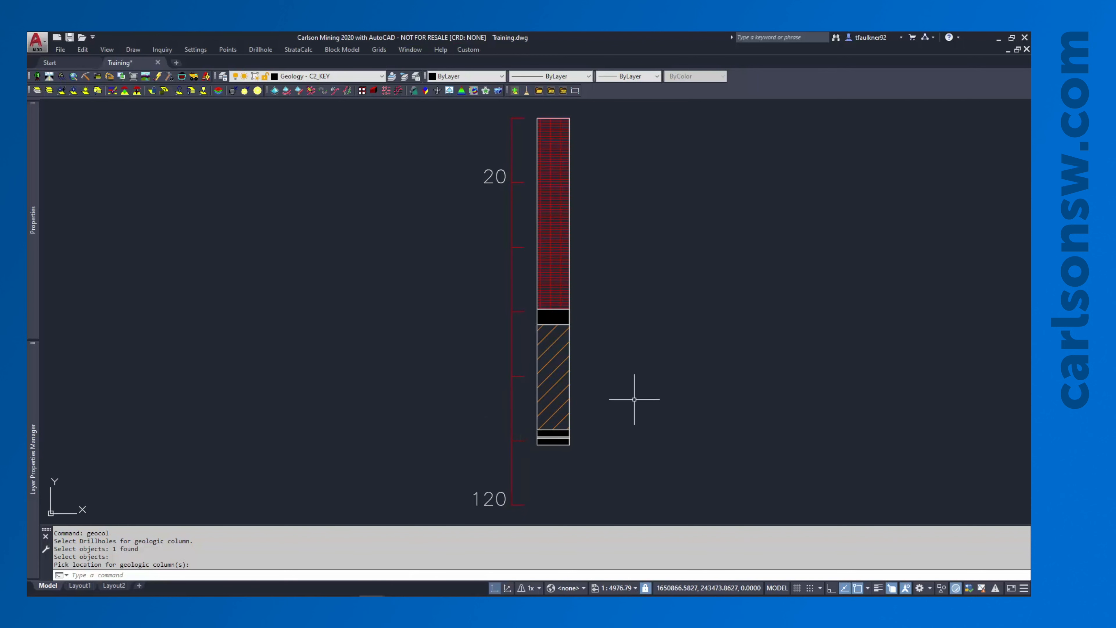
scroll(578, 462, "up", 5)
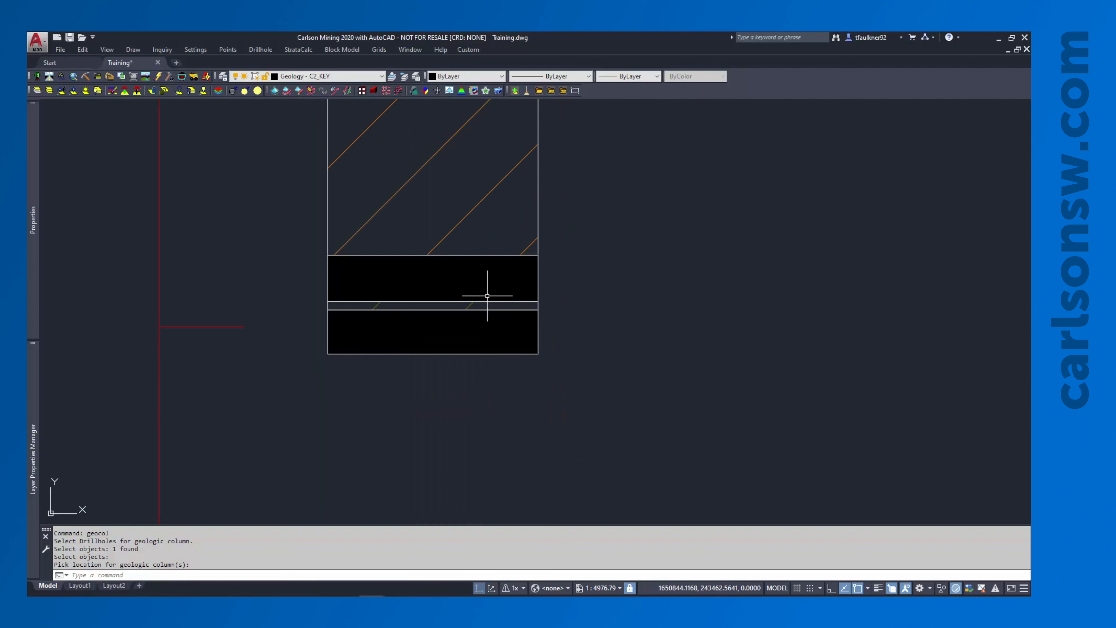
scroll(487, 297, "up", 2)
scroll(488, 297, "down", 5)
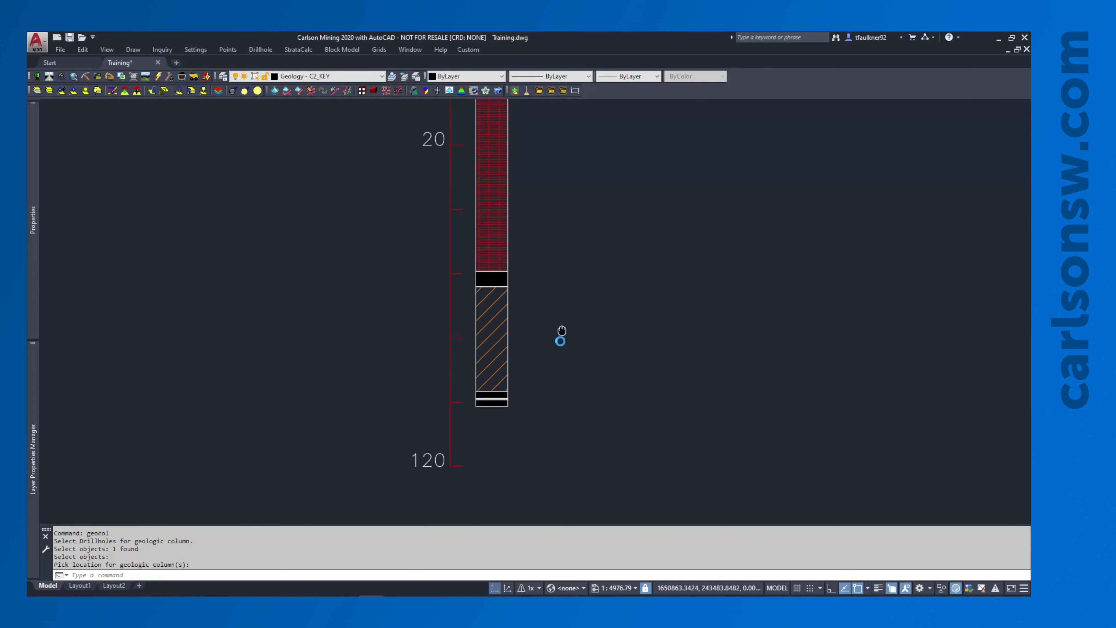
middle_click_drag(553, 330, 539, 312)
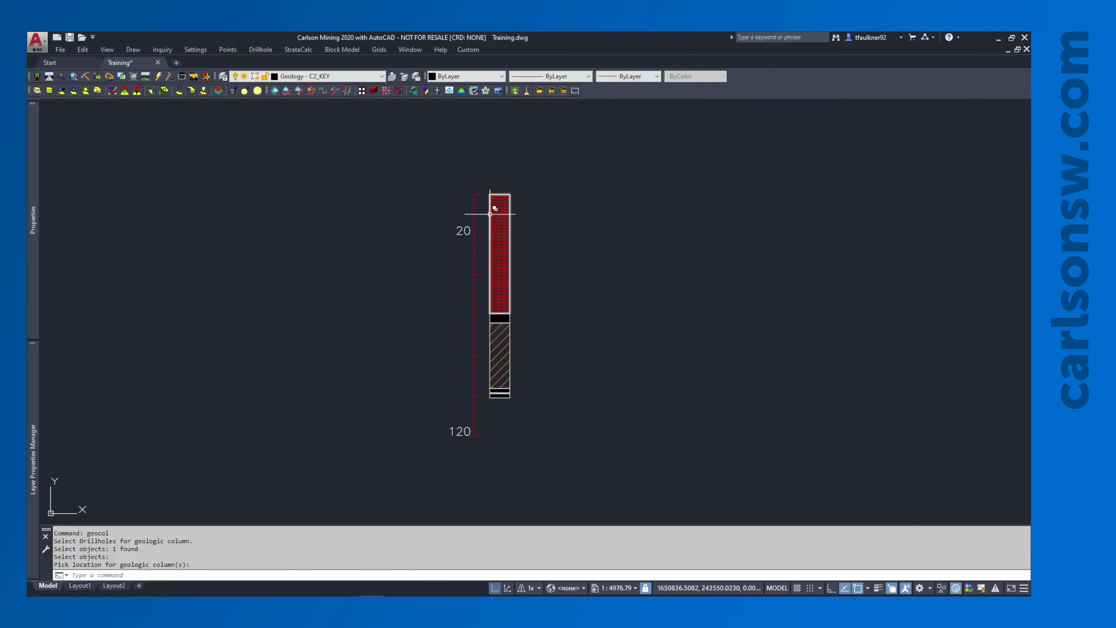
scroll(501, 365, "up", 2)
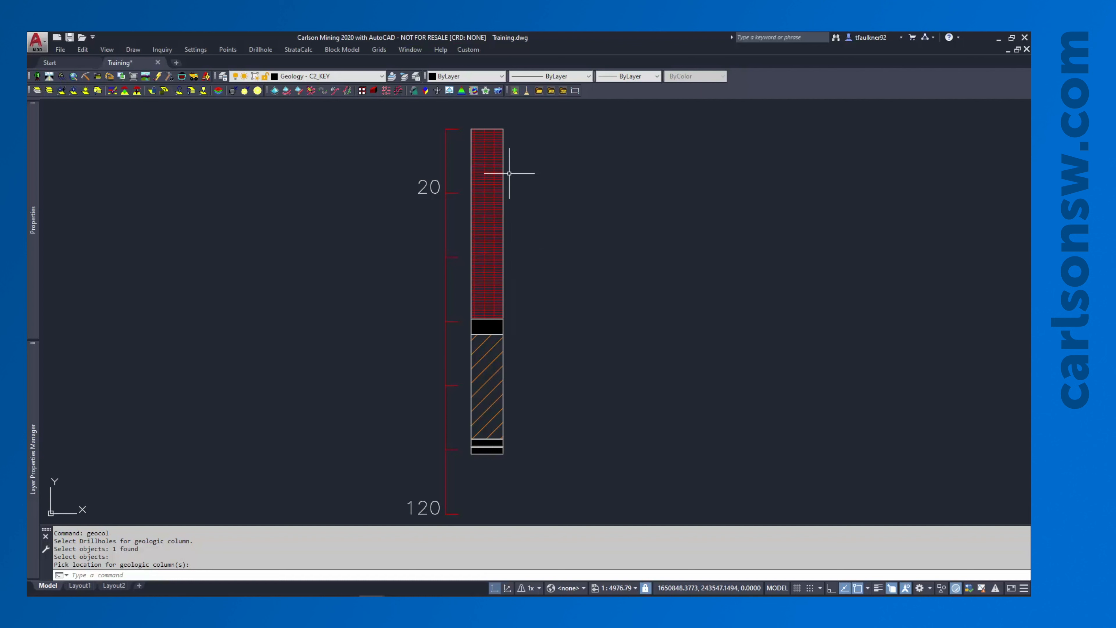
scroll(532, 254, "down", 1)
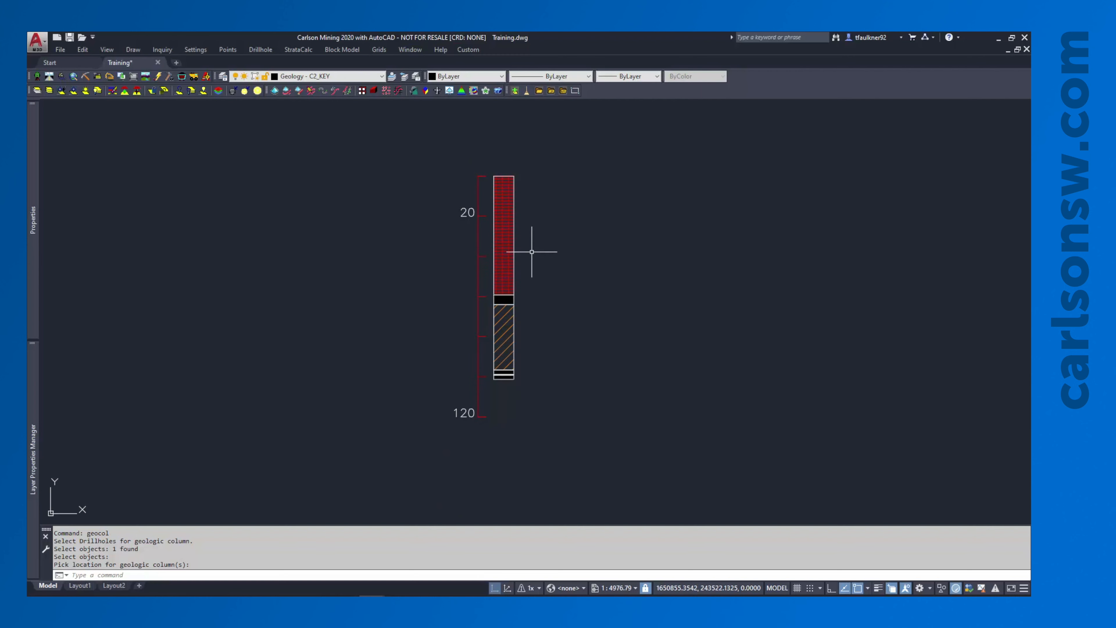
- Start another geologic column, set its Y-axis label interval to 20 and turn off No Labels
left_click(256, 49)
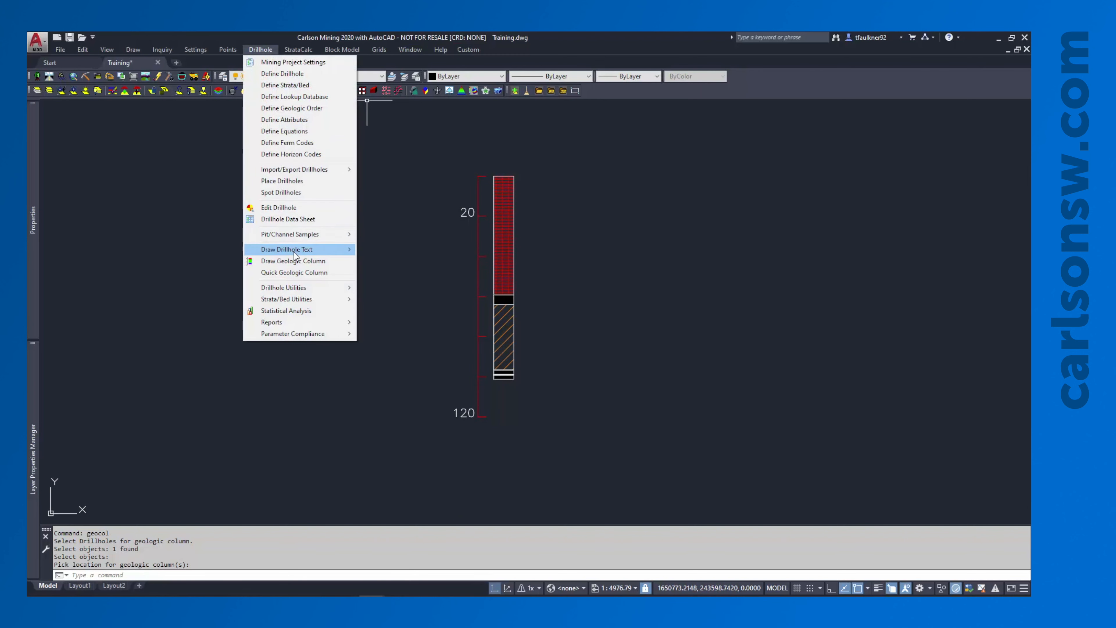
left_click(292, 261)
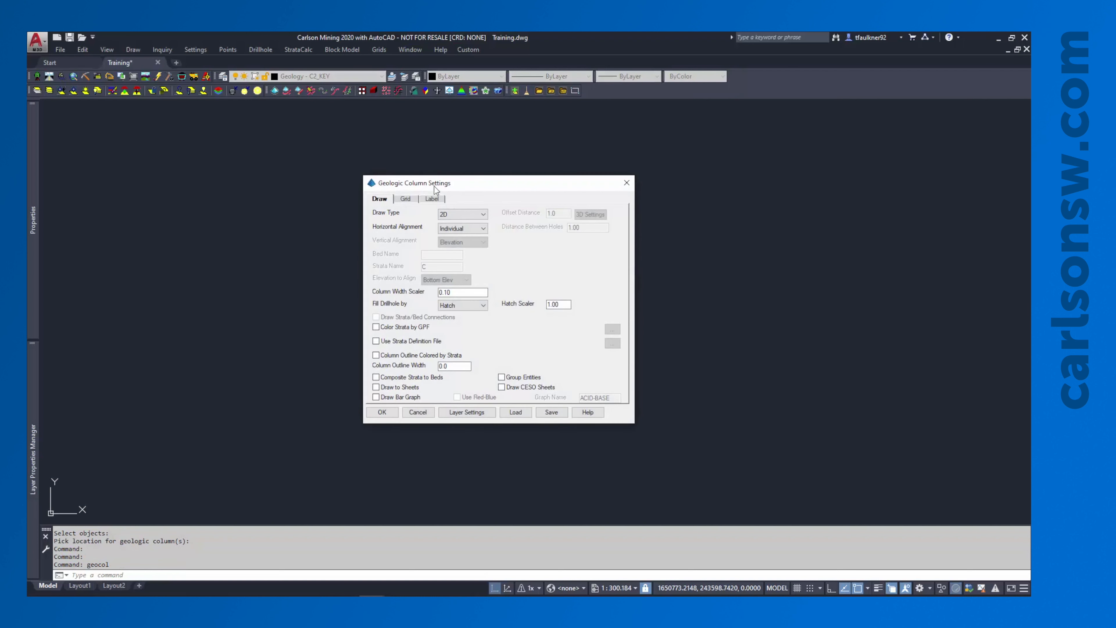
left_click_drag(437, 184, 639, 183)
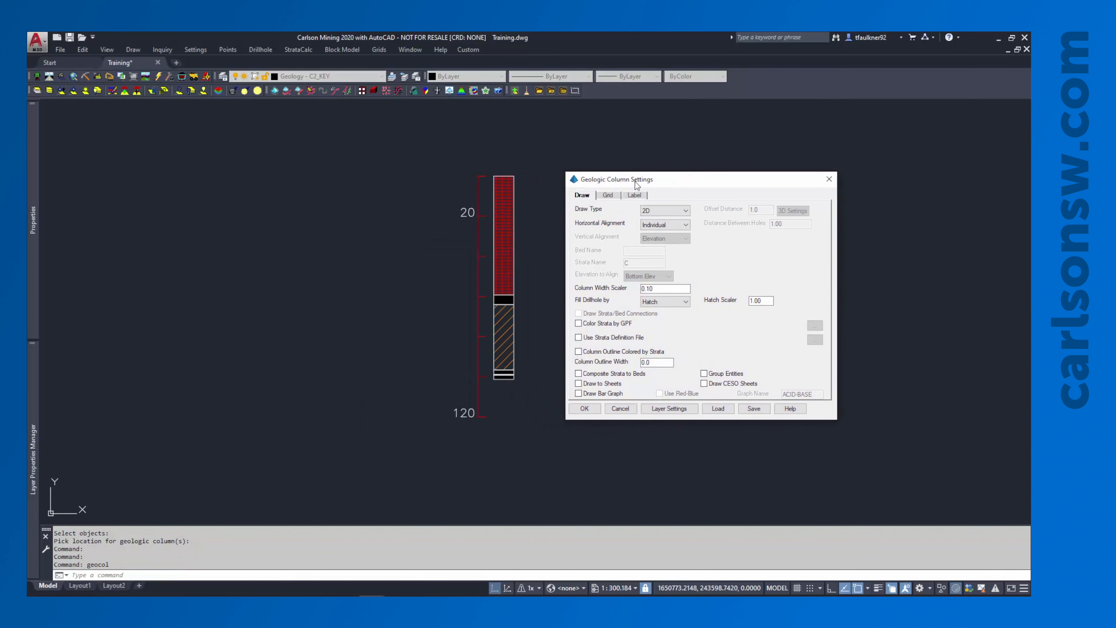
left_click(610, 196)
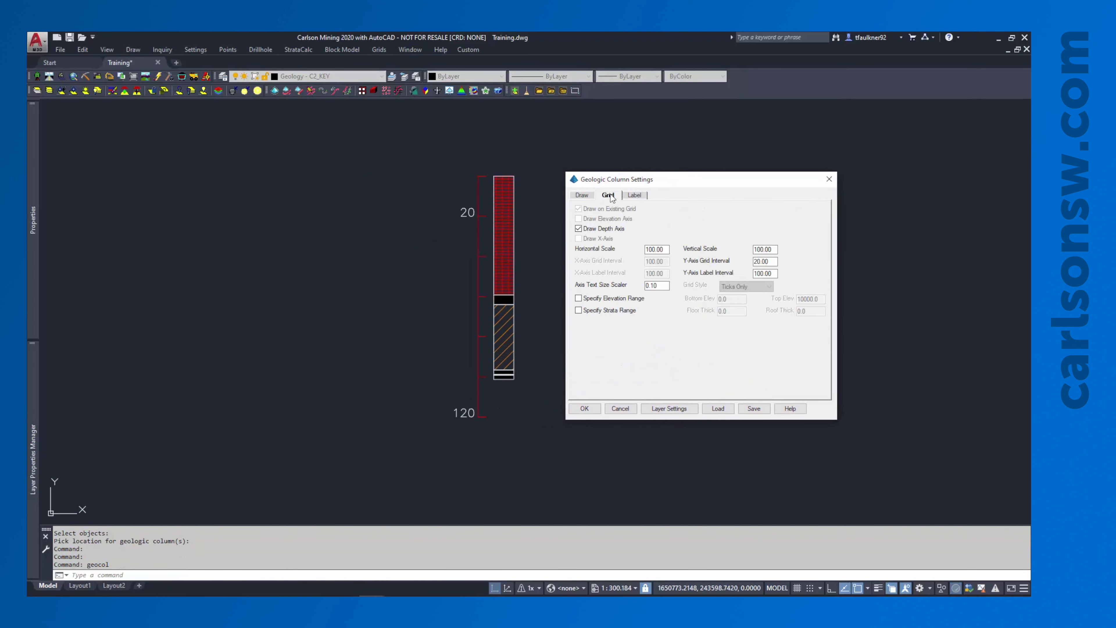
double_click(770, 273)
type("20")
left_click(634, 195)
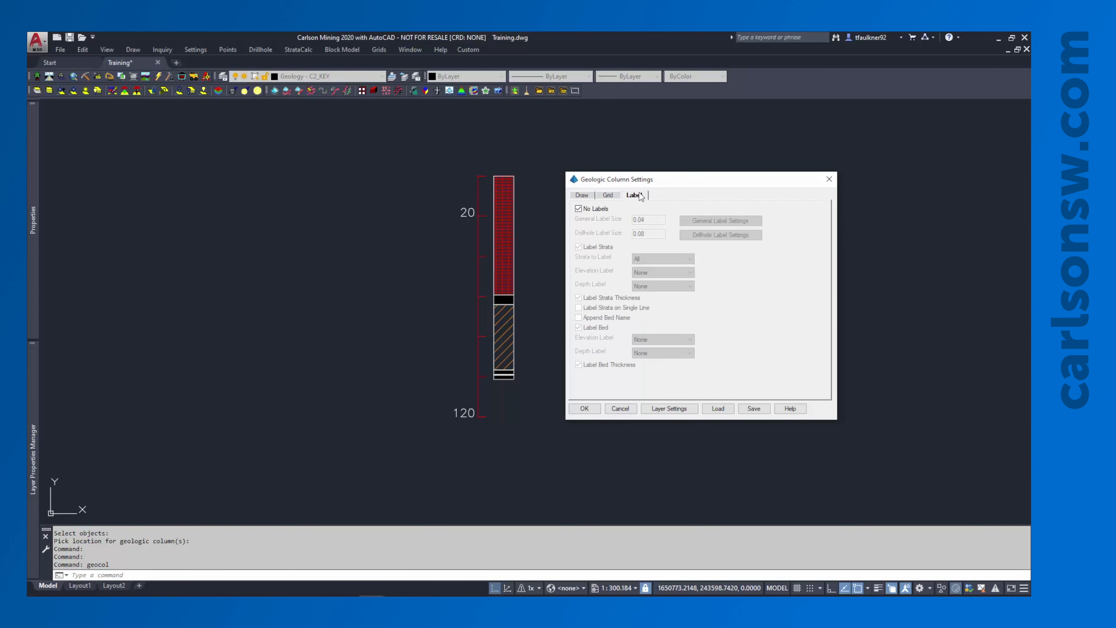
left_click(579, 208)
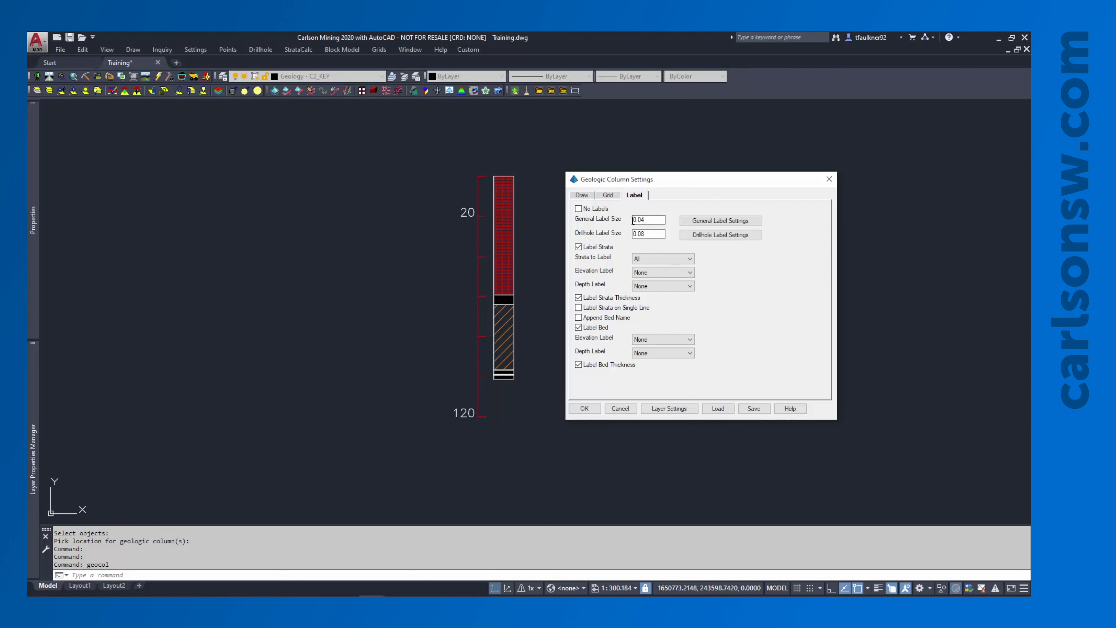
- In the general label settings, draw the geologic column labels as MLEADER
left_click(740, 225)
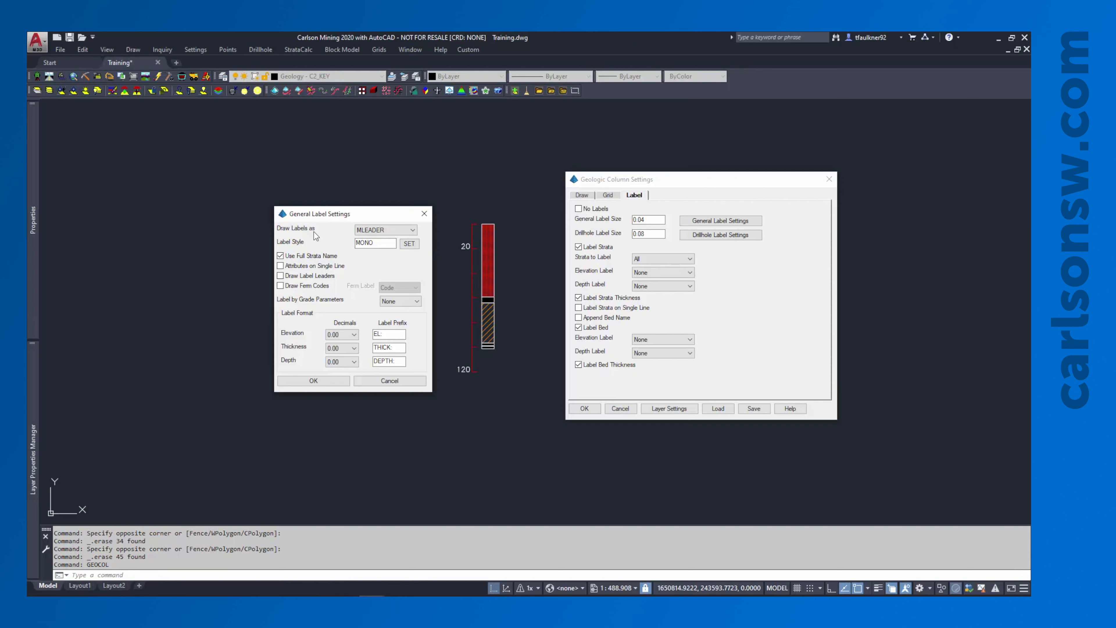
left_click(375, 235)
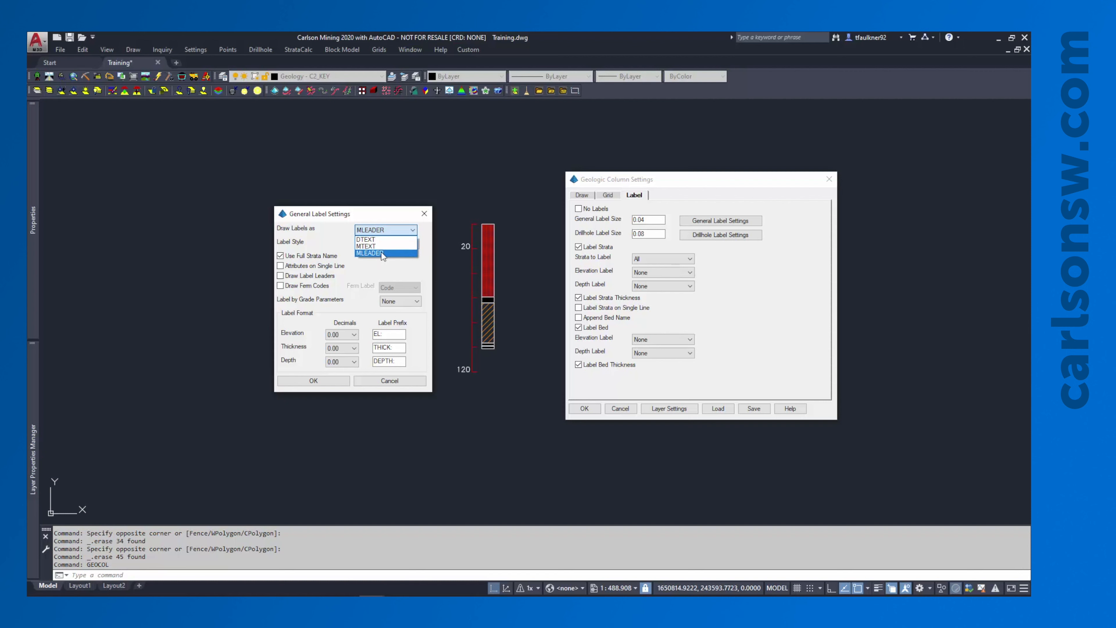
left_click(382, 251)
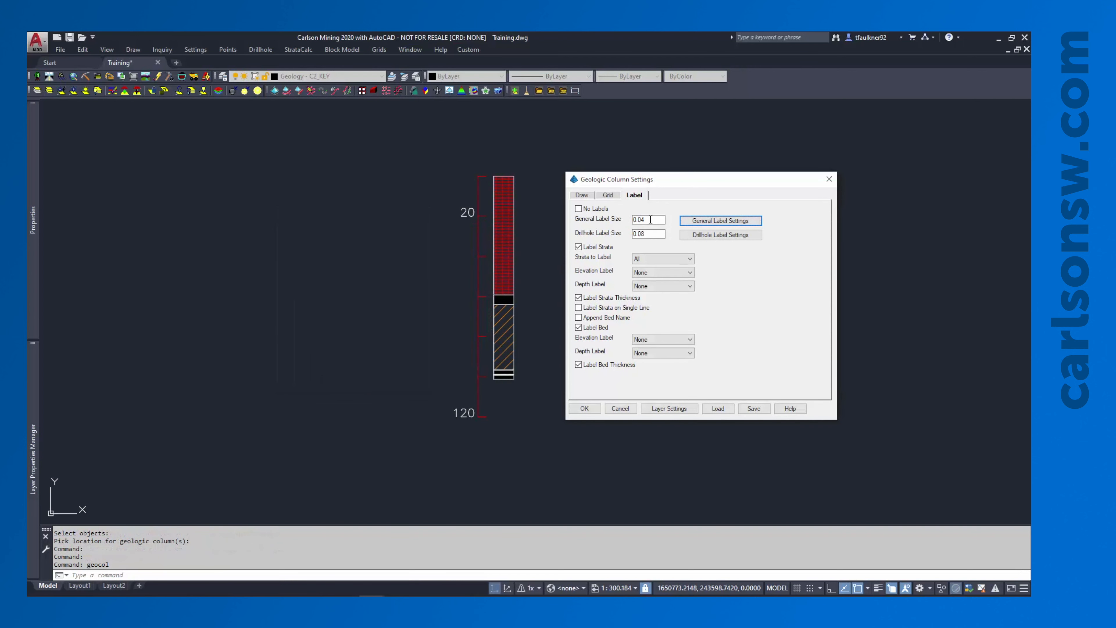
double_click(632, 220)
left_click(650, 224)
- Review the drillhole label settings, including name, text style and position, and the general and drillhole label sizes
left_click(740, 236)
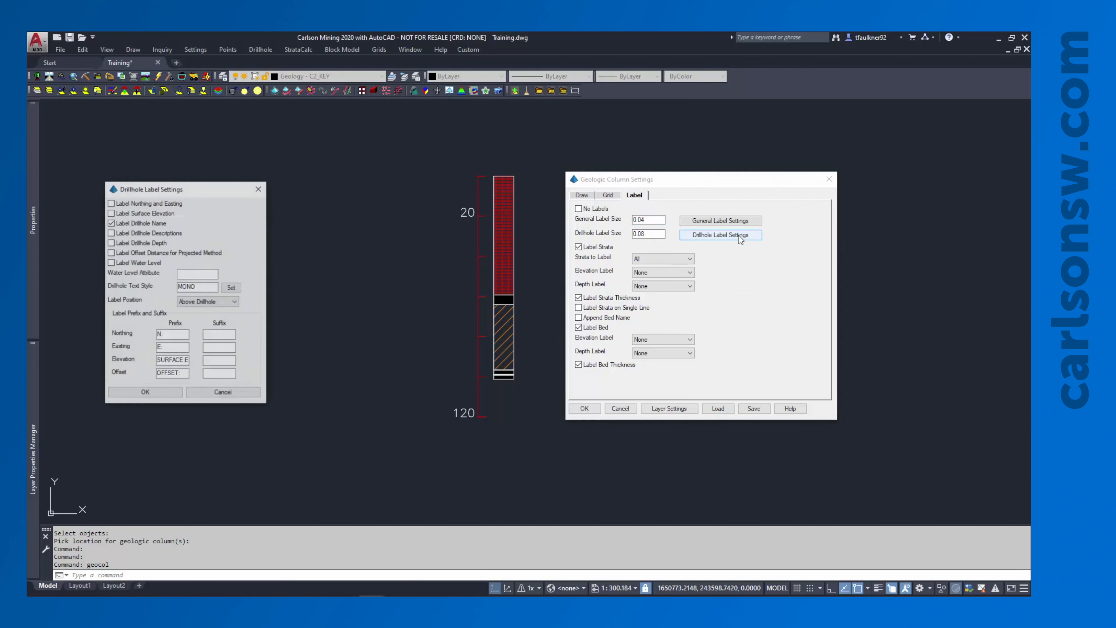
left_click_drag(159, 188, 219, 201)
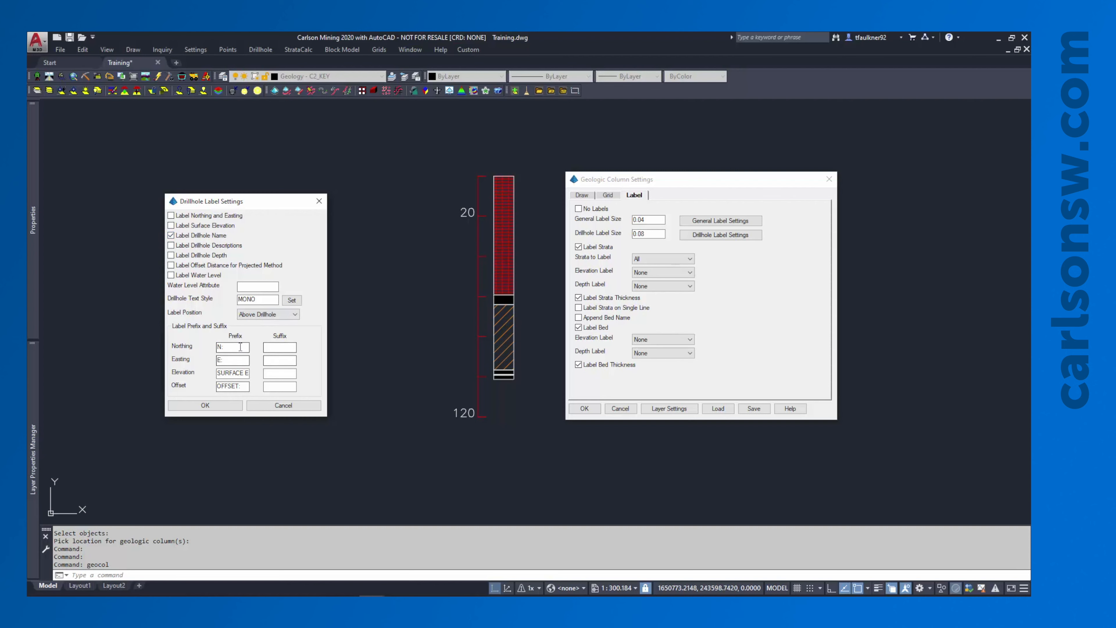
left_click(205, 405)
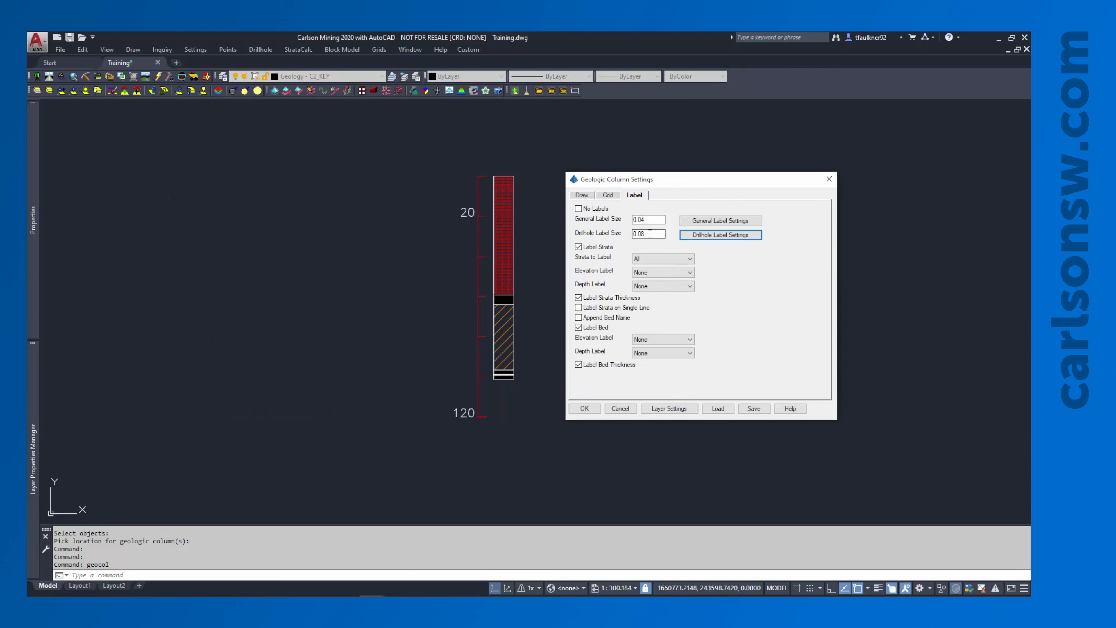
left_click_drag(649, 234, 632, 236)
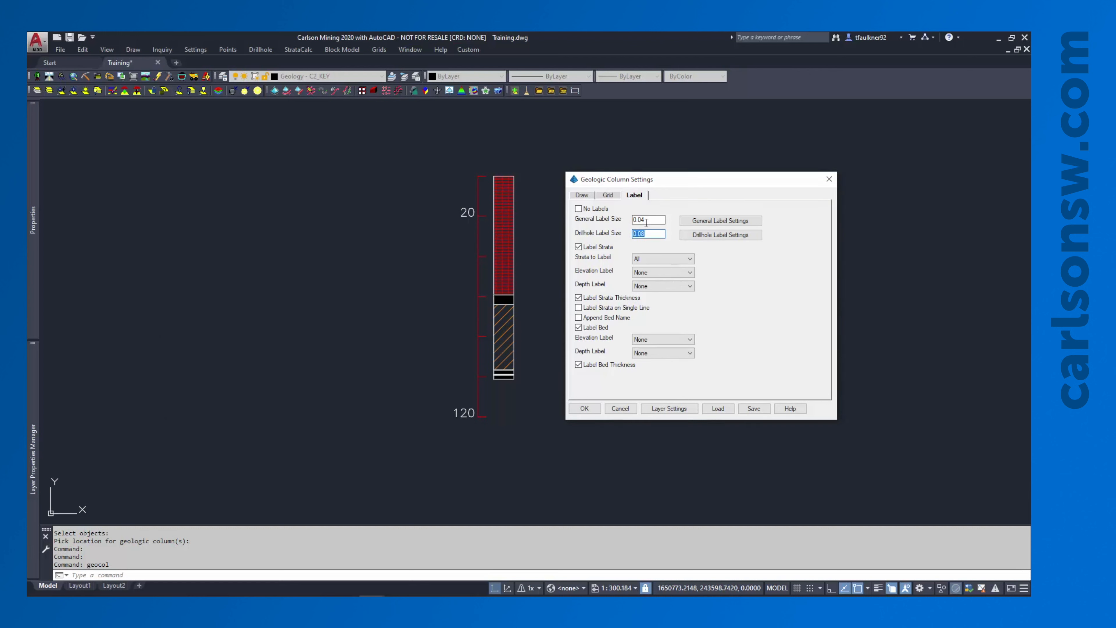
left_click_drag(663, 220, 625, 225)
left_click(648, 234)
- Label all strata with Bot Elevation as the elevation label, and turn off Label Bed
left_click(648, 262)
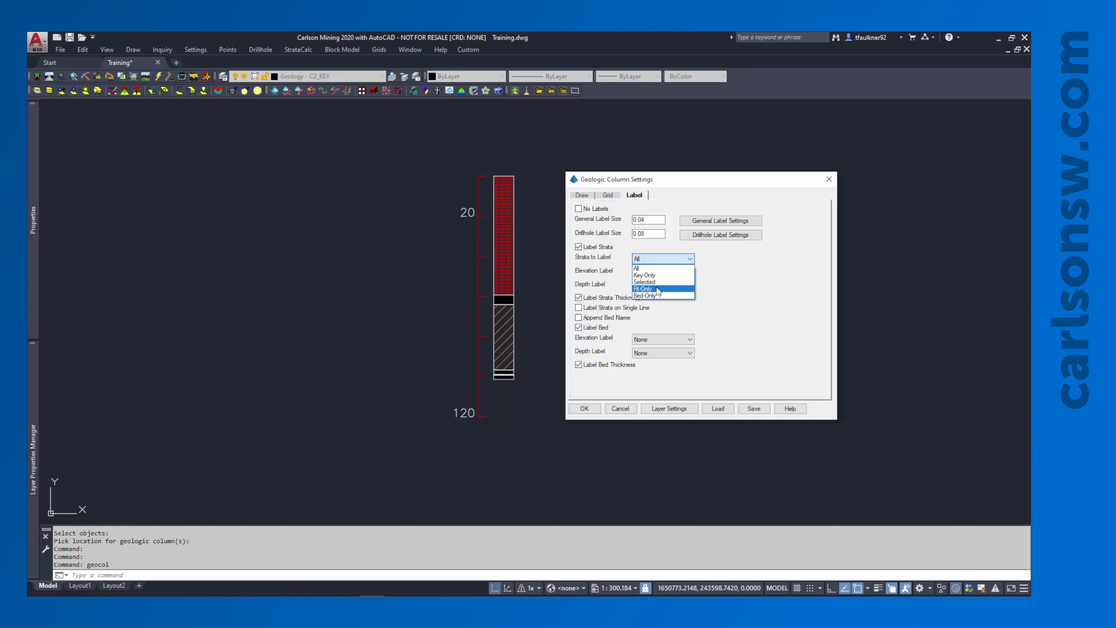
left_click(647, 268)
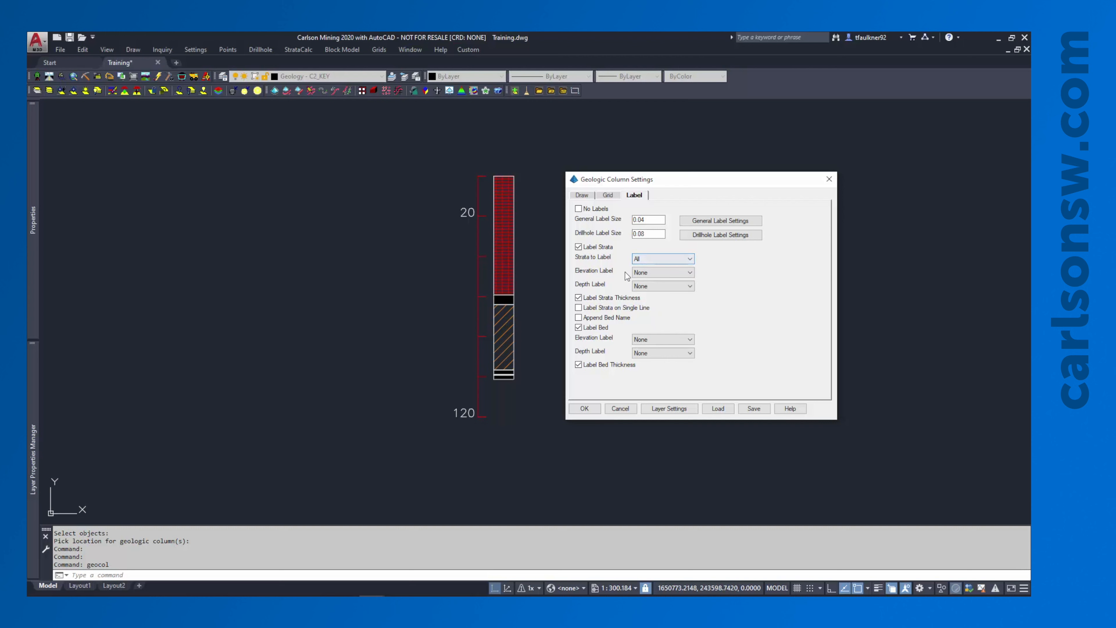
left_click(643, 273)
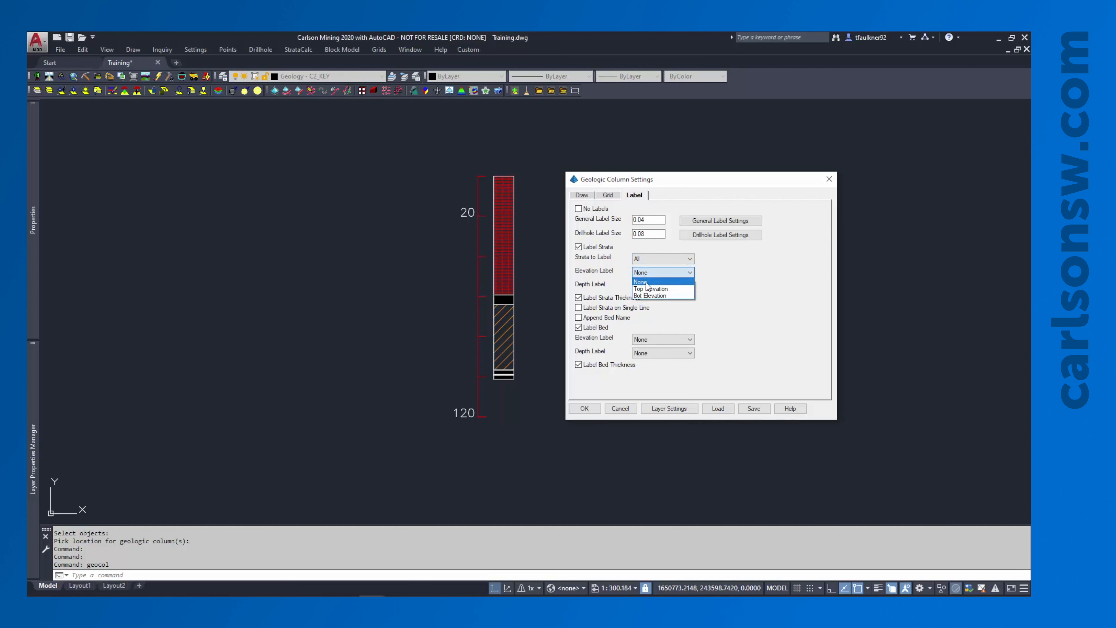
left_click(655, 296)
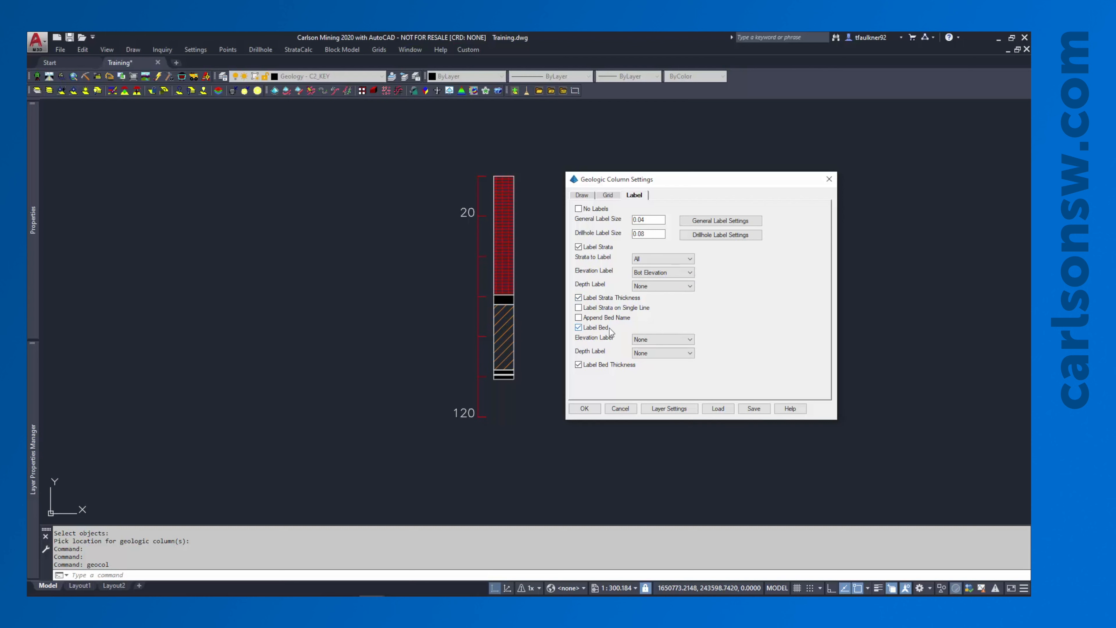
left_click(579, 328)
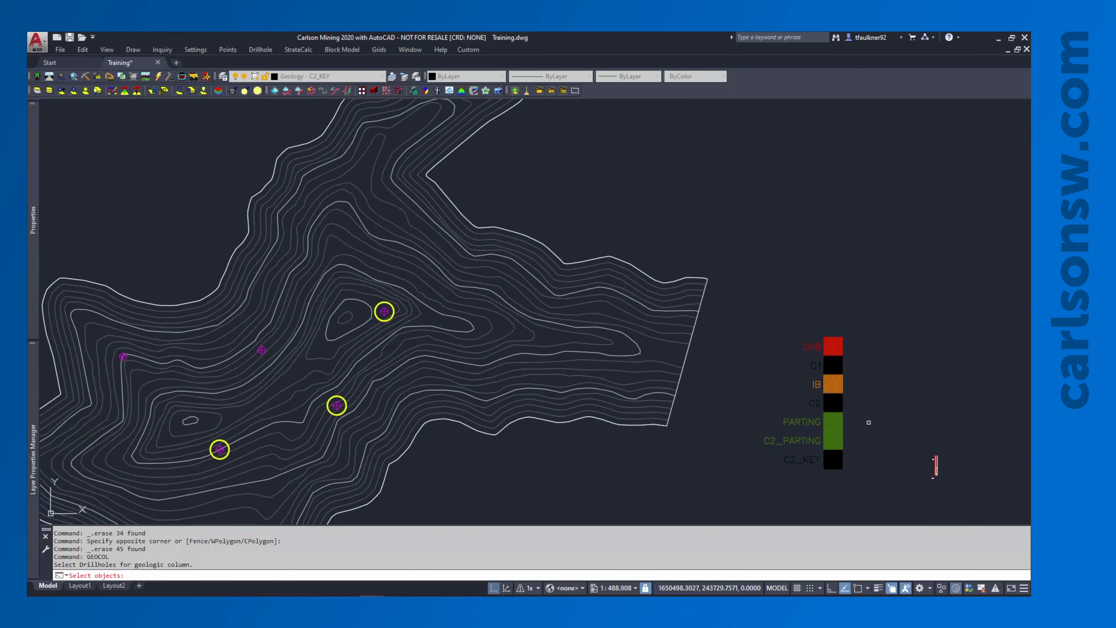
- Accept the column settings and select the northeasternmost circled drillhole for the geologic column
left_click(398, 314)
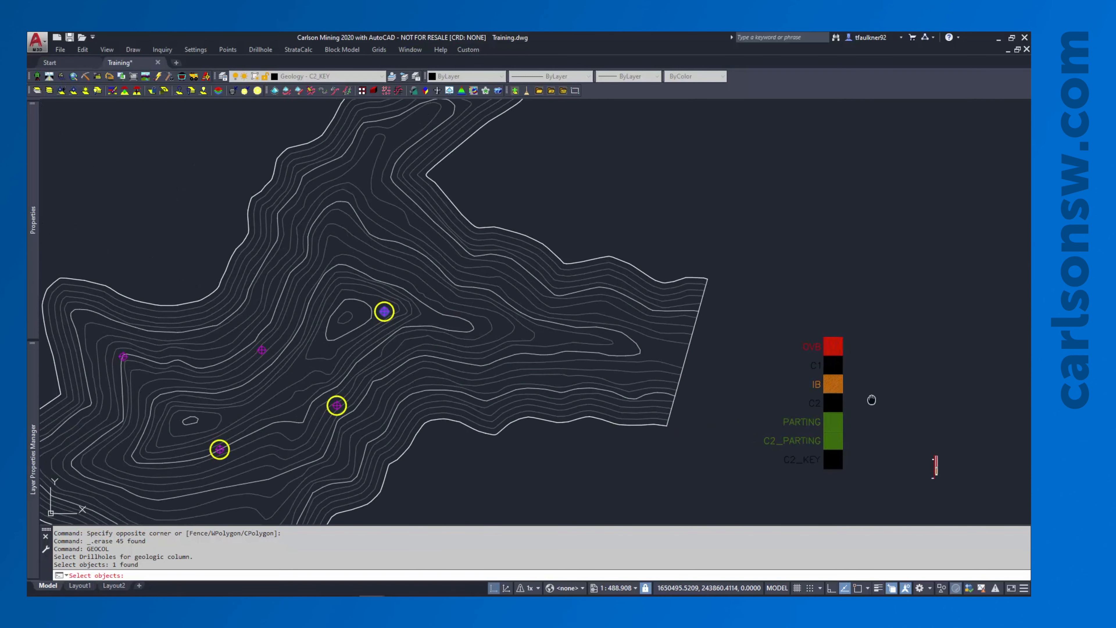
middle_click_drag(872, 401, 628, 341)
key("Return")
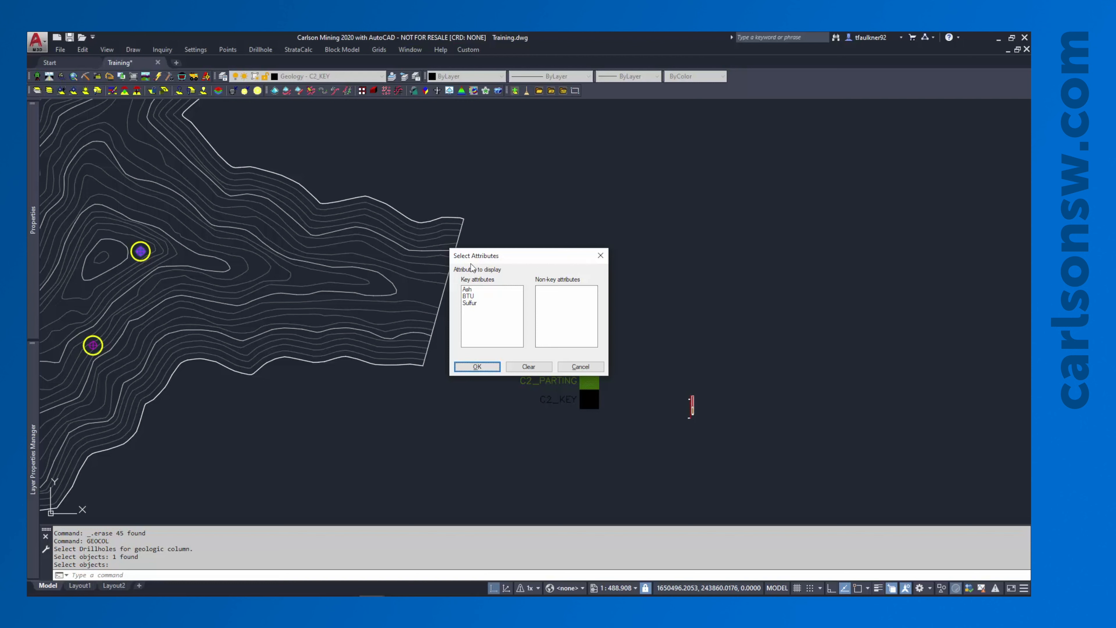
left_click(476, 289)
left_click(474, 296)
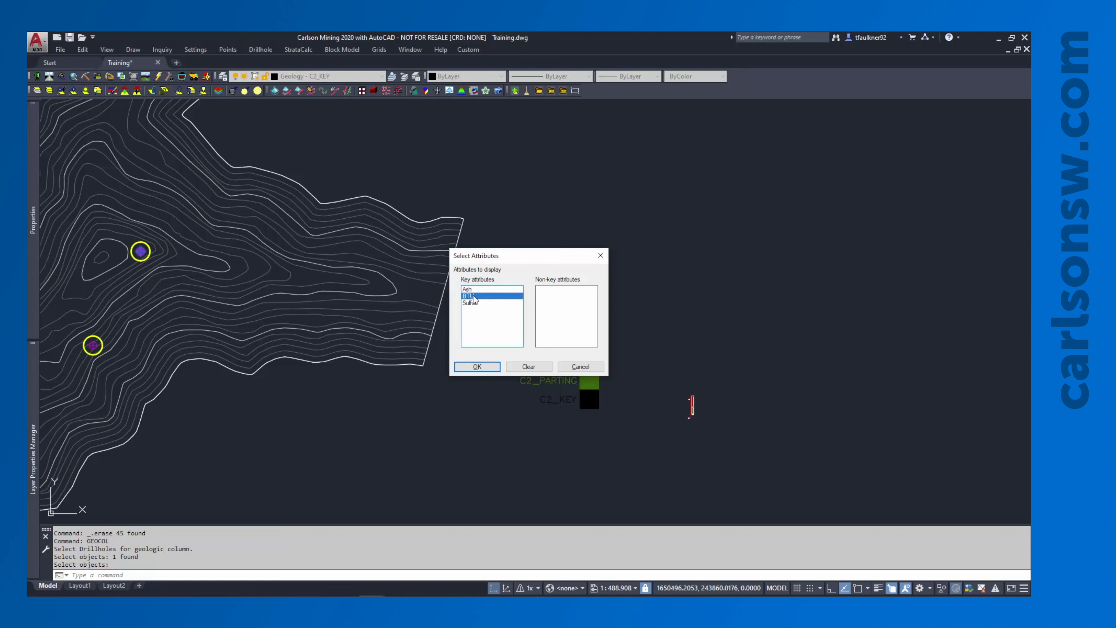
left_click(472, 303)
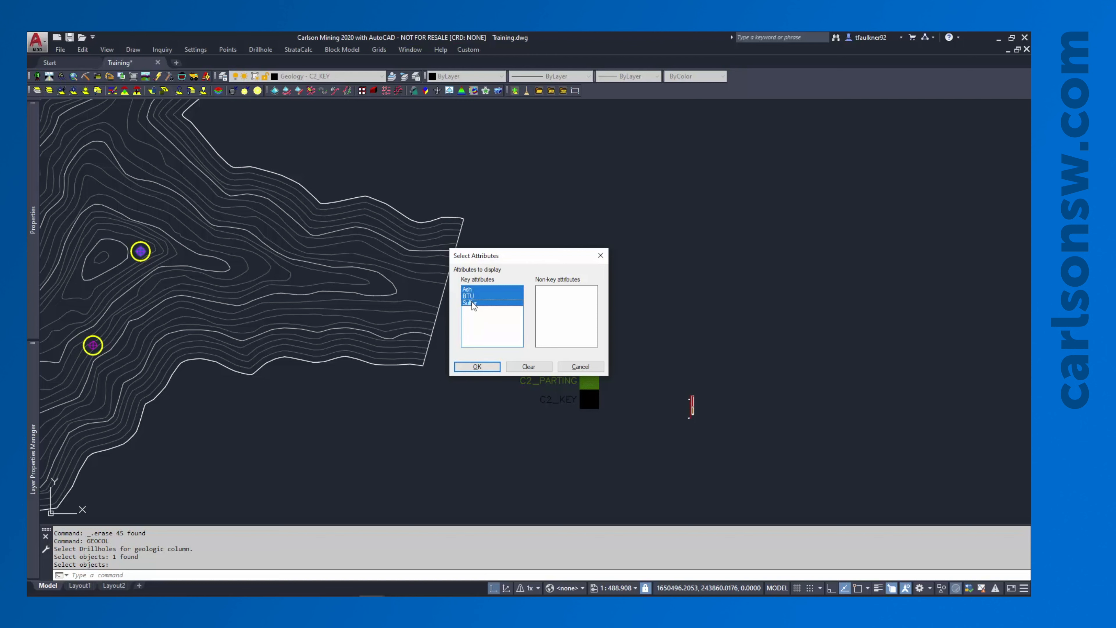
left_click(529, 366)
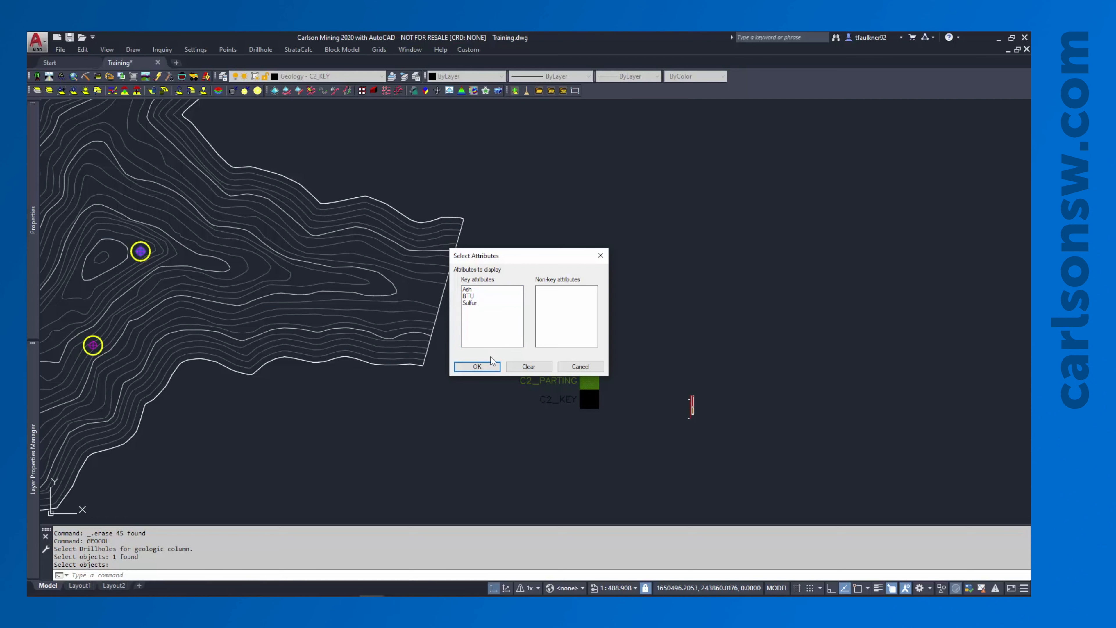
- Draw the labeled geologic column without any attributes, placing it to the right of the unlabeled column
left_click(478, 367)
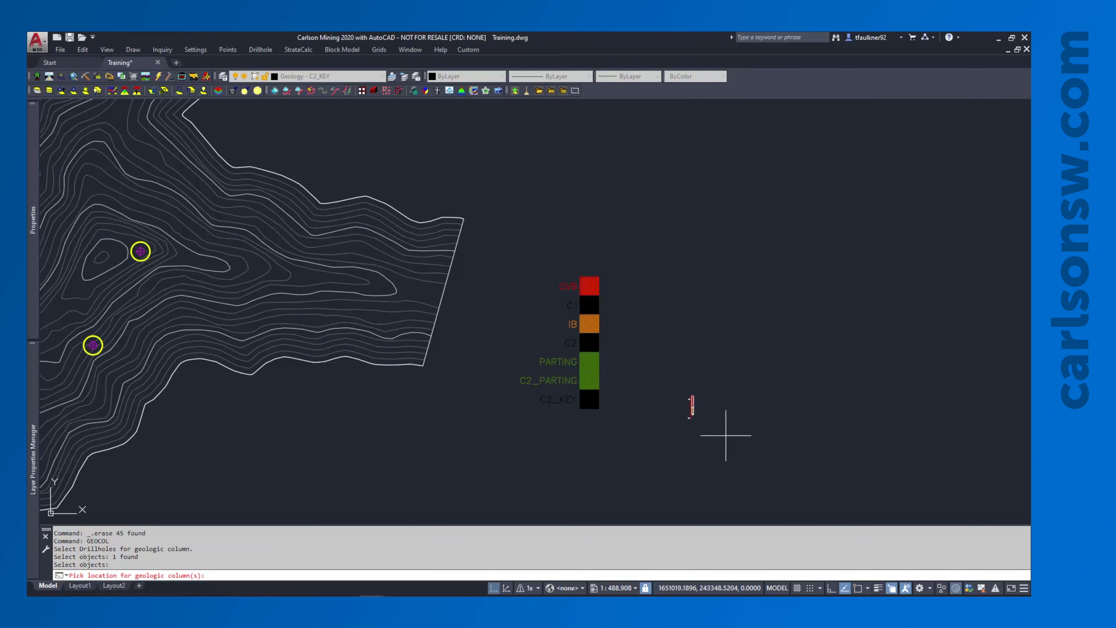
scroll(703, 422, "up", 6)
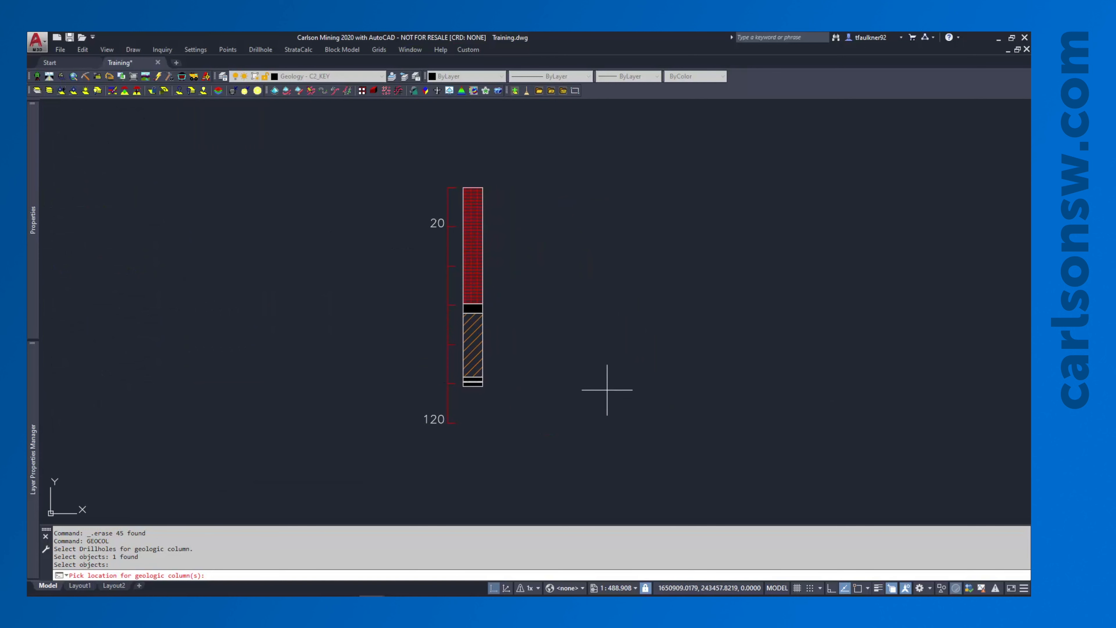
left_click(620, 391)
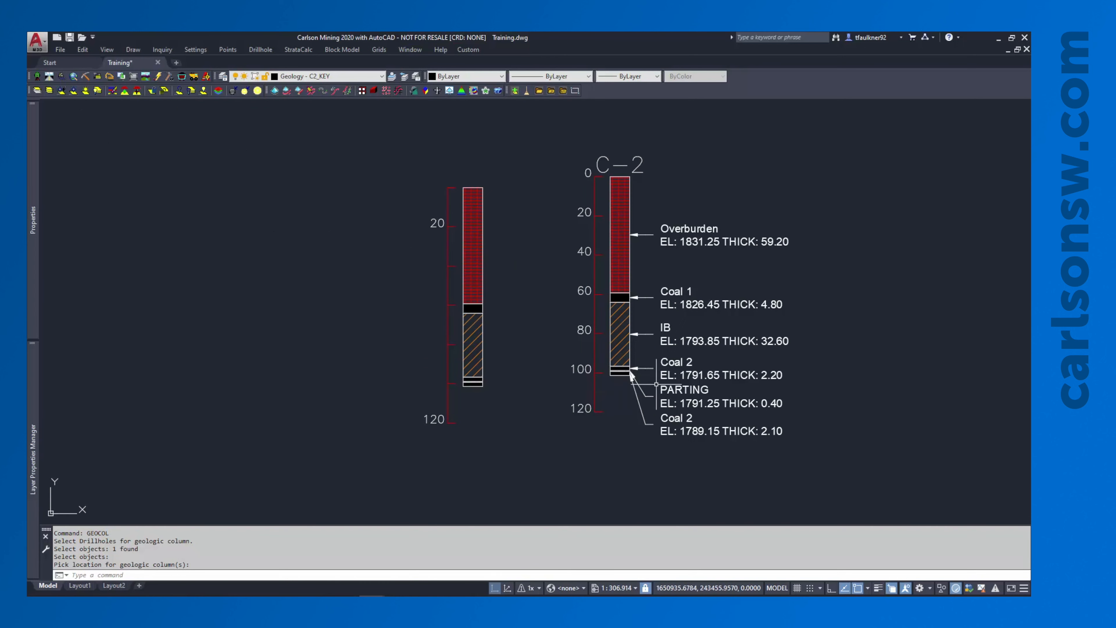
middle_click_drag(951, 195, 828, 201)
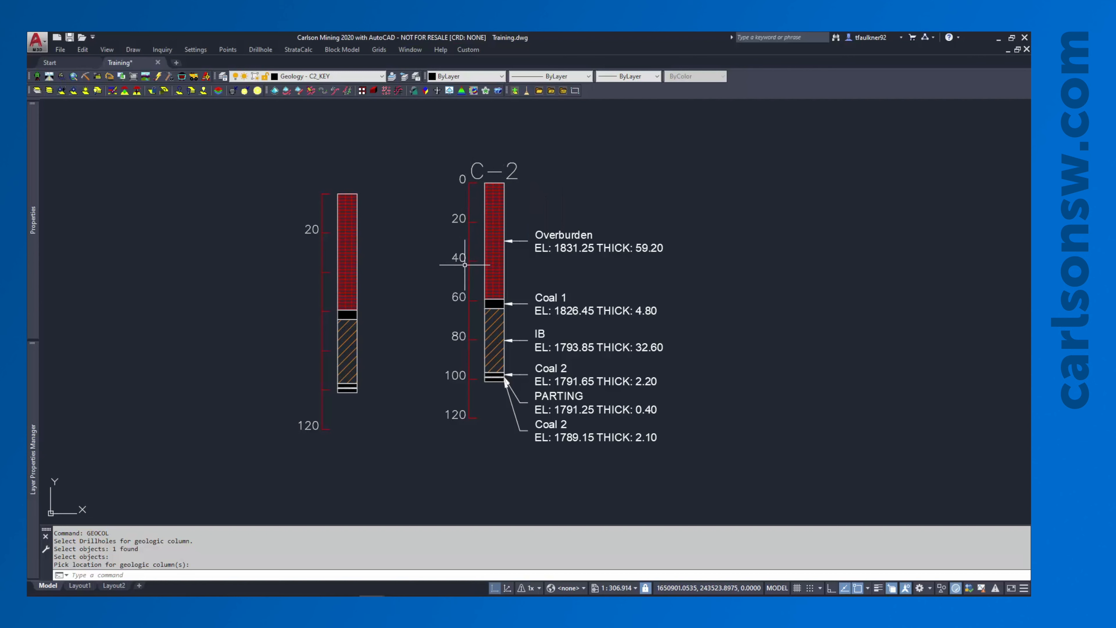
middle_click_drag(469, 364, 446, 364)
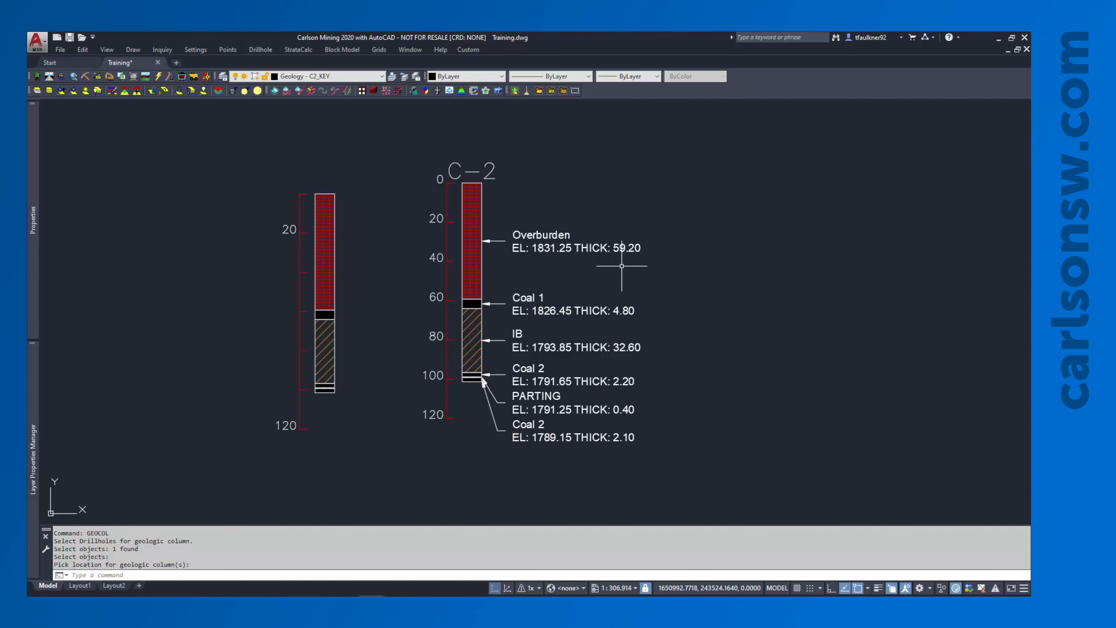
- Start another geologic column with the draw type Next to drillhole and an offset distance of 1.0
scroll(621, 265, "down", 10)
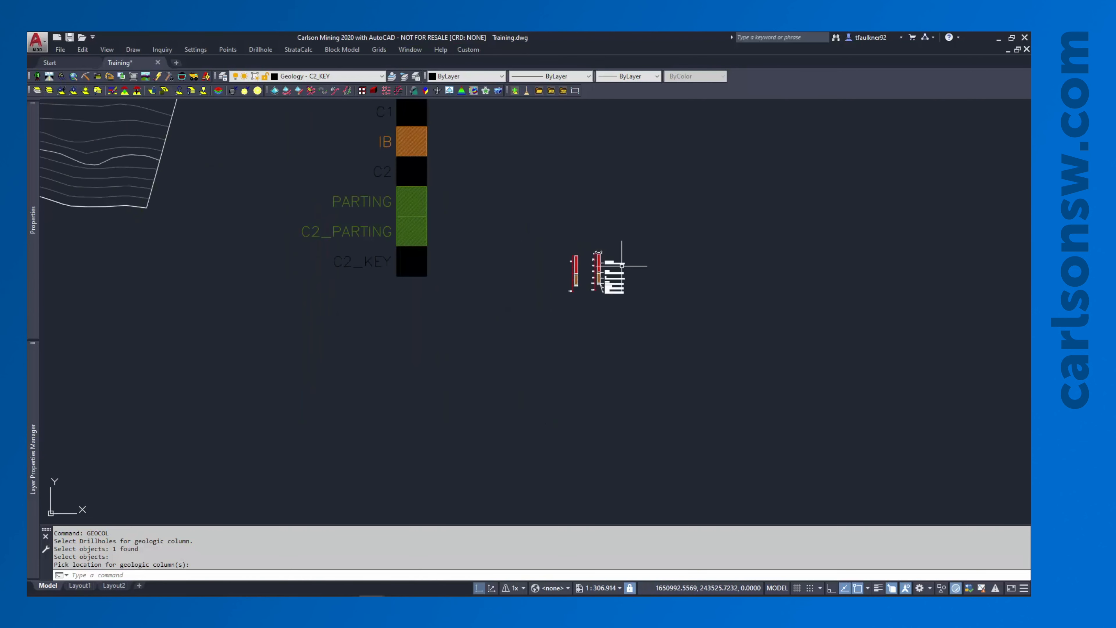
mouse_move(621, 225)
middle_mouse_down()
mouse_move(892, 320)
mouse_move(819, 341)
middle_mouse_up()
scroll(893, 320, "down", 2)
left_click(260, 49)
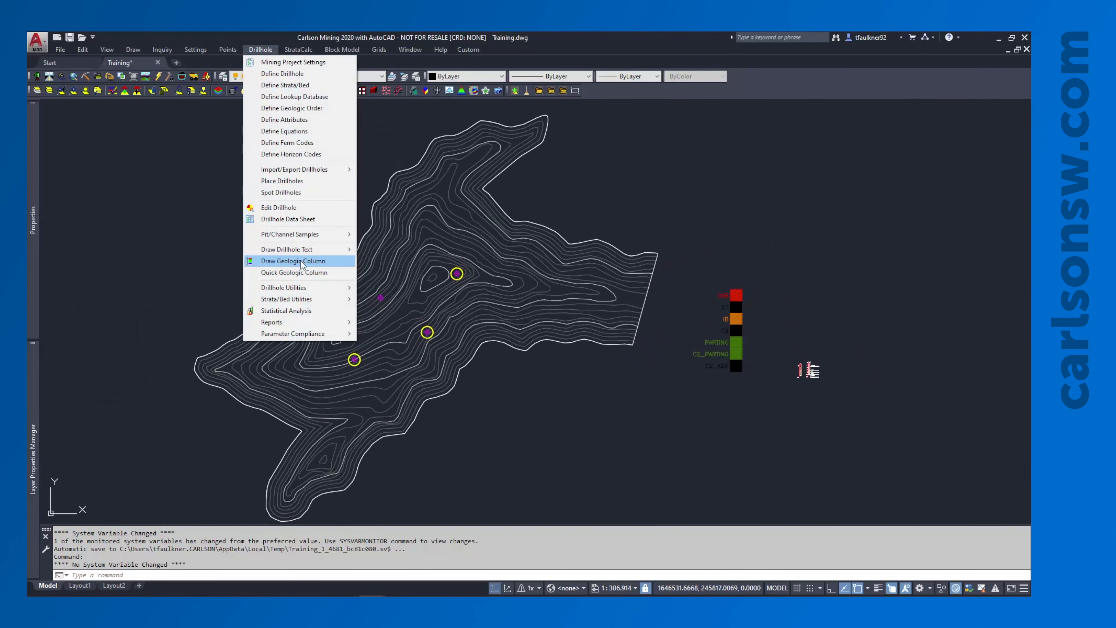
left_click(302, 261)
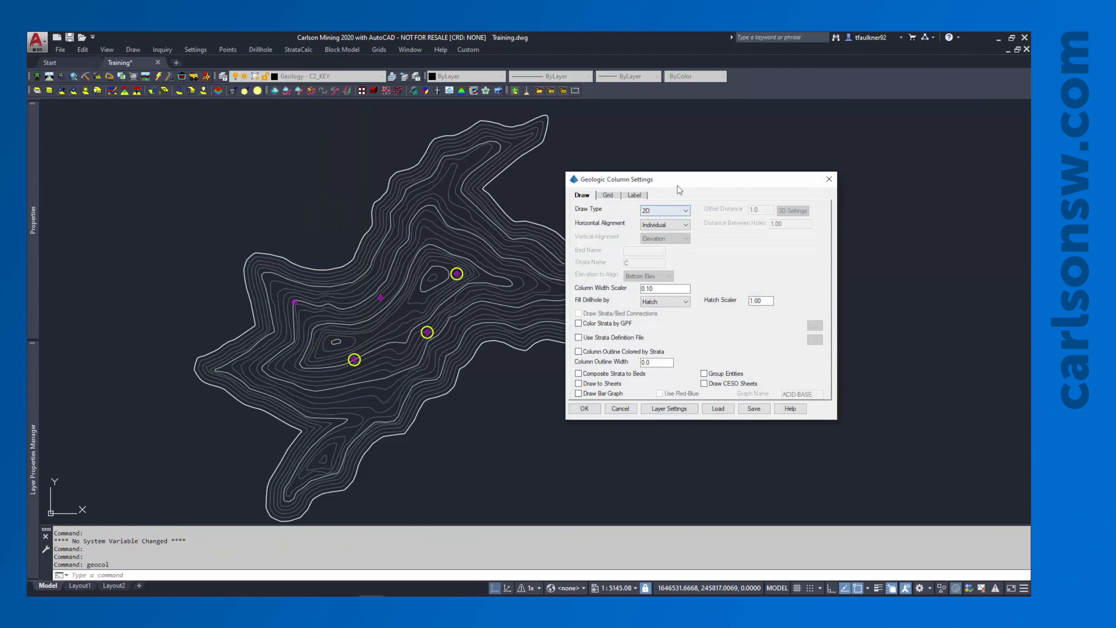
left_click_drag(679, 184, 547, 167)
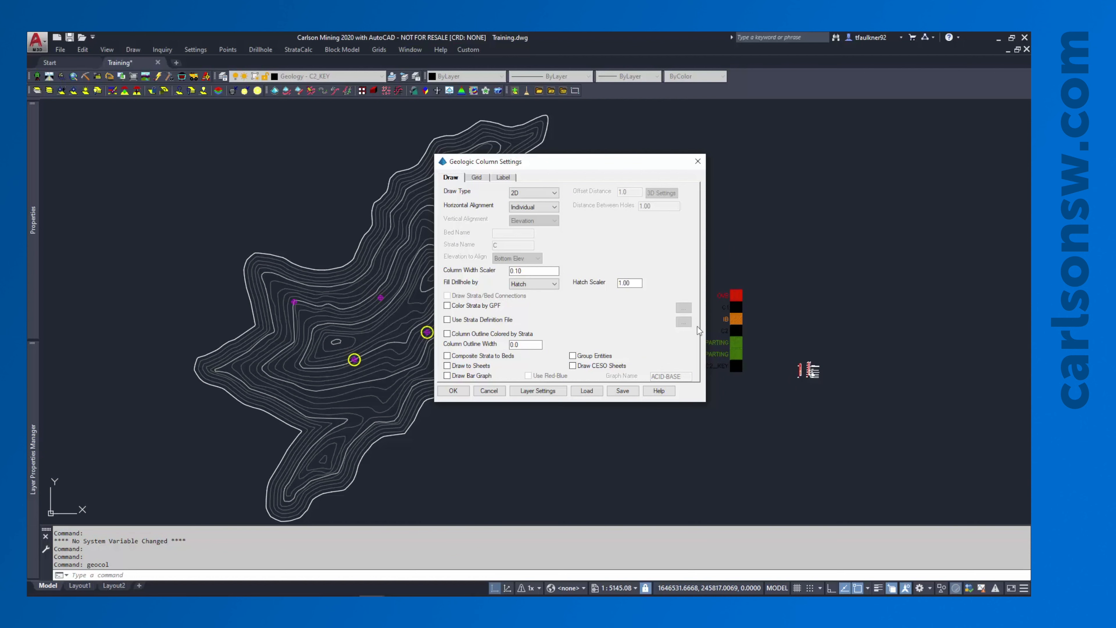
left_click(524, 196)
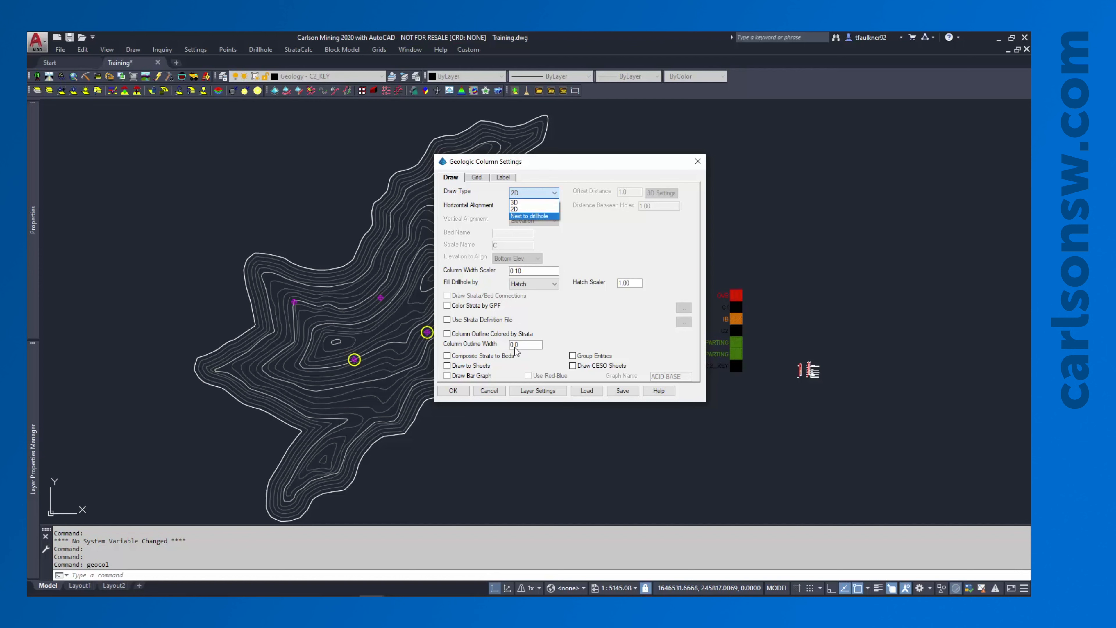
left_click(531, 216)
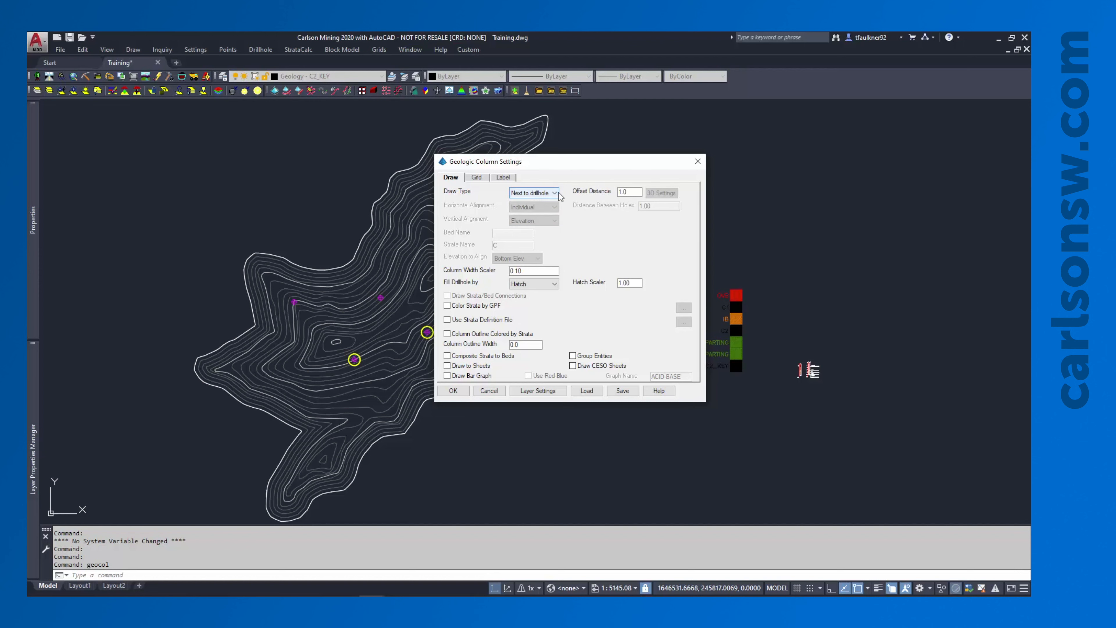
left_click_drag(639, 194, 619, 193)
left_click(467, 396)
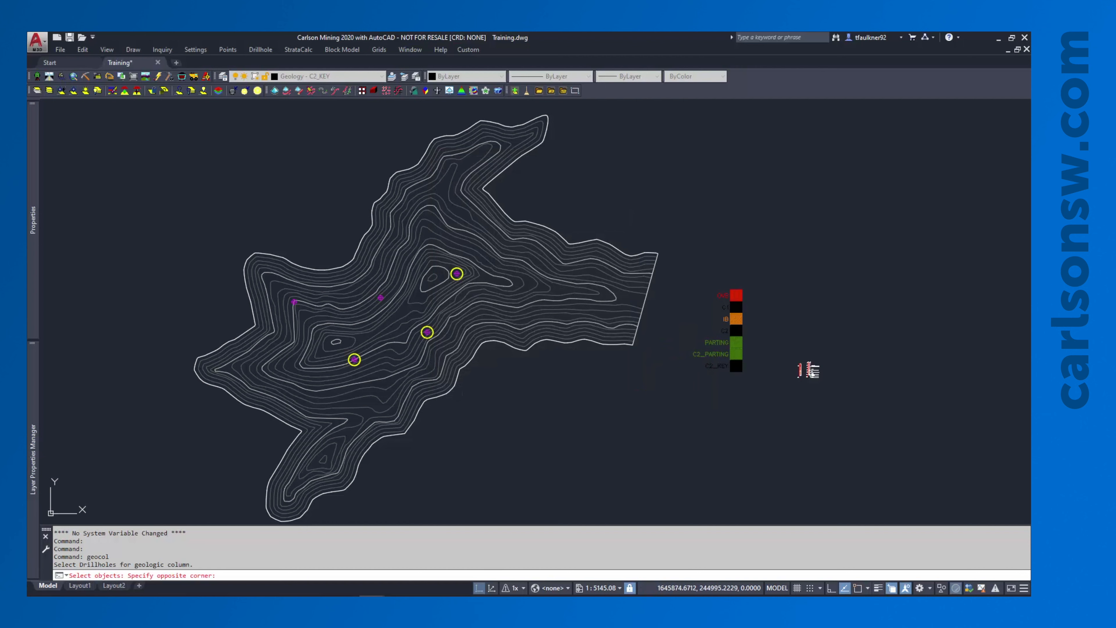
- Draw the geologic columns beside all drillholes on the contour map, with no attributes displayed
left_click(219, 194)
left_click(559, 389)
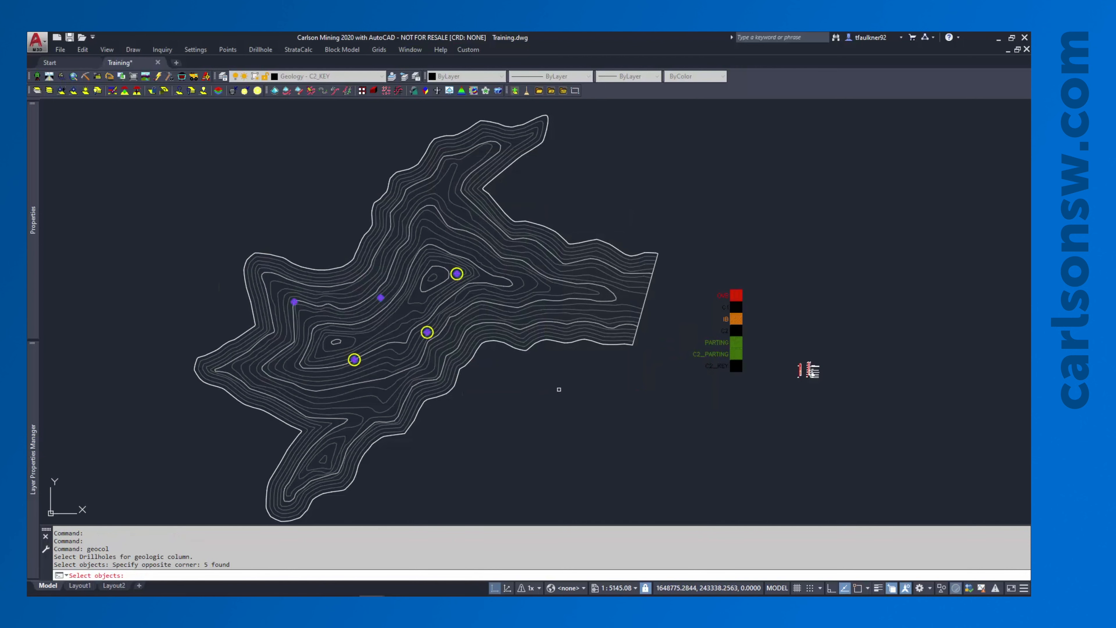
key("Return")
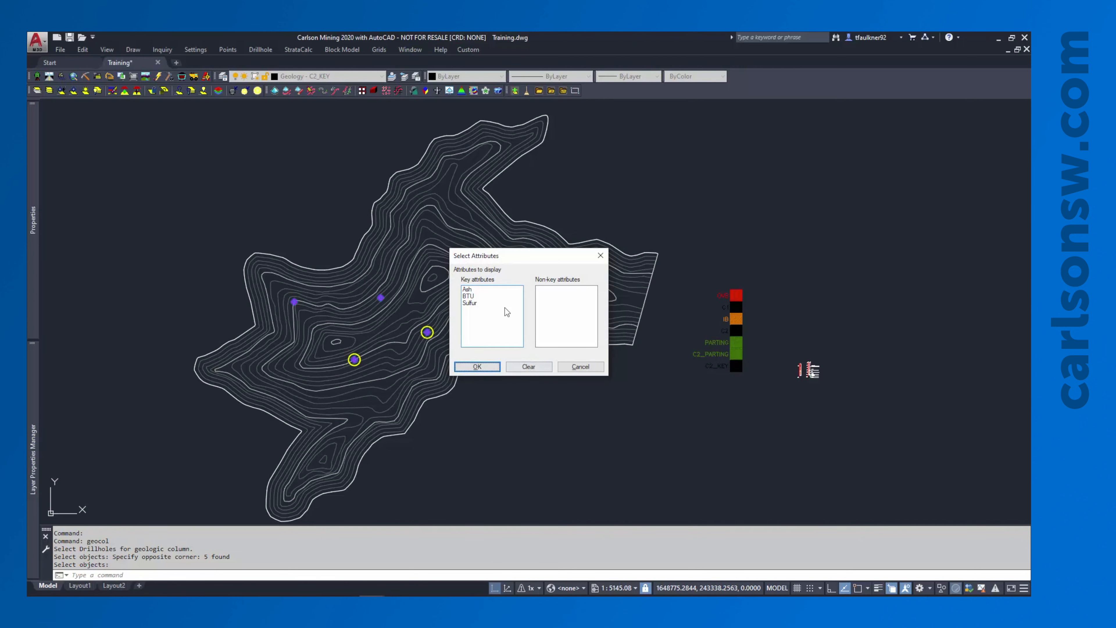
left_click(477, 367)
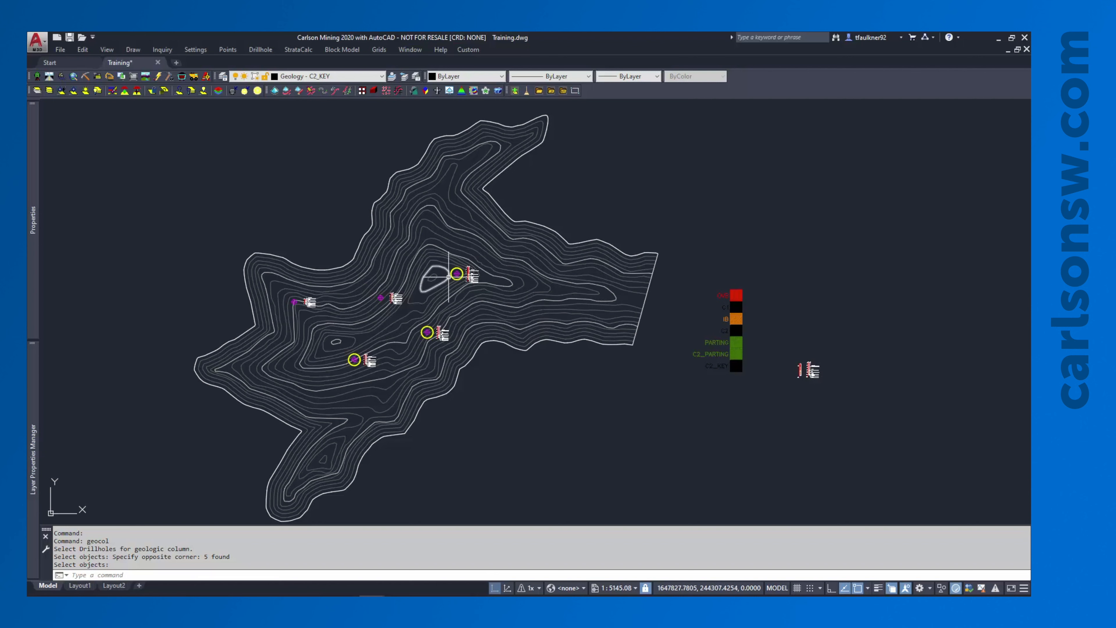
scroll(465, 285, "up", 12)
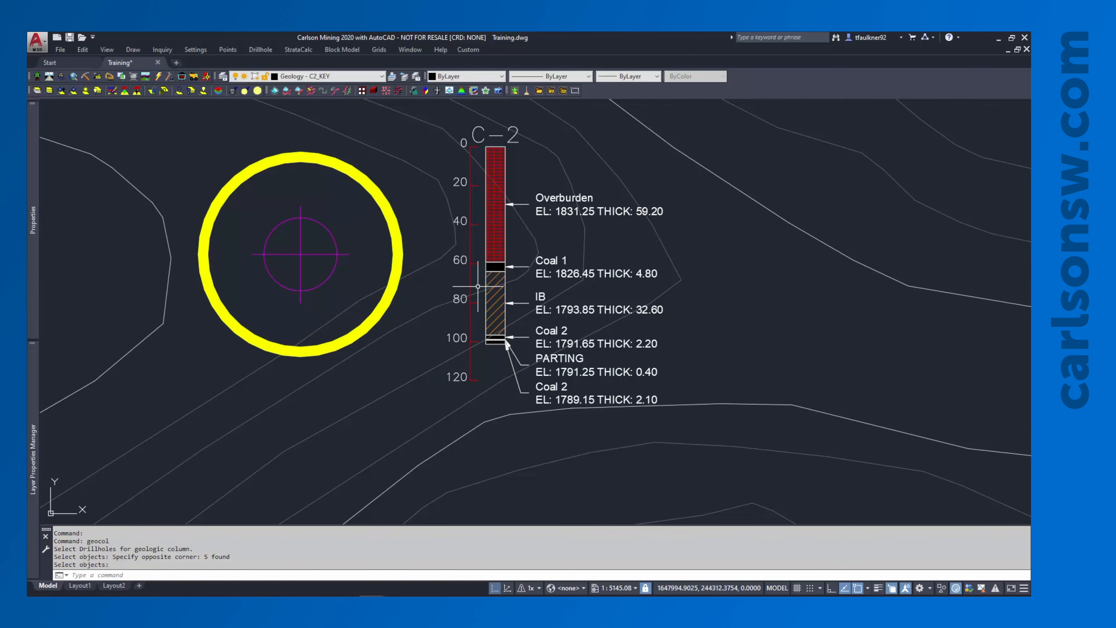
key("ctrl+z")
key("ctrl+z")
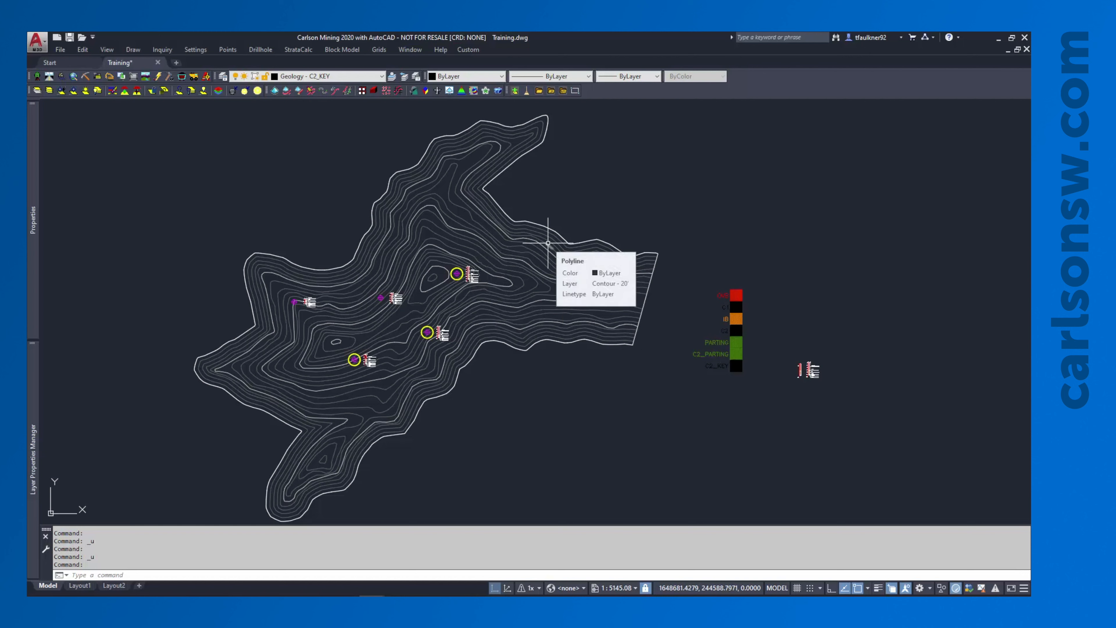
- Undo the geologic columns drawn beside the drillholes on the contour map
key("ctrl+z")
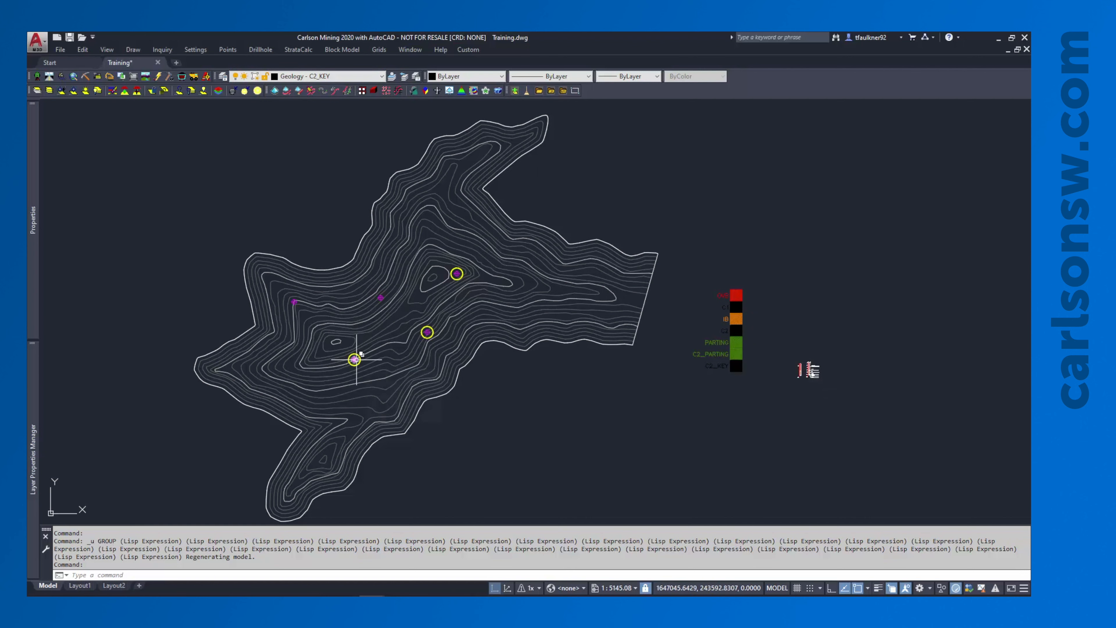
mouse_move(355, 359)
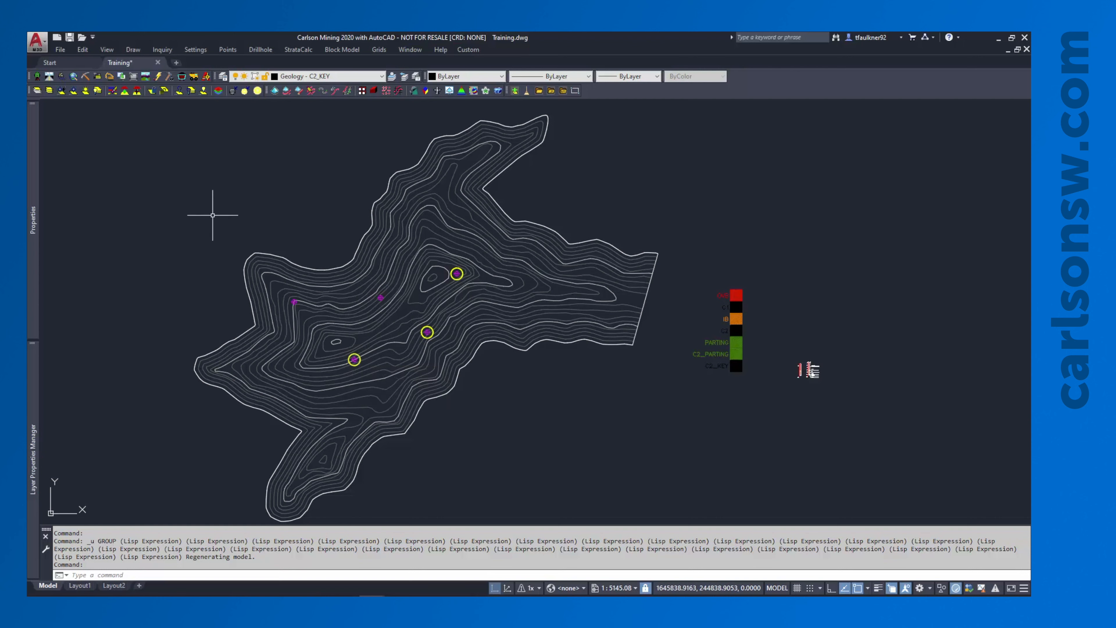
- Create a layer named Fence Location, color it red and make it the current layer
mouse_move(35, 417)
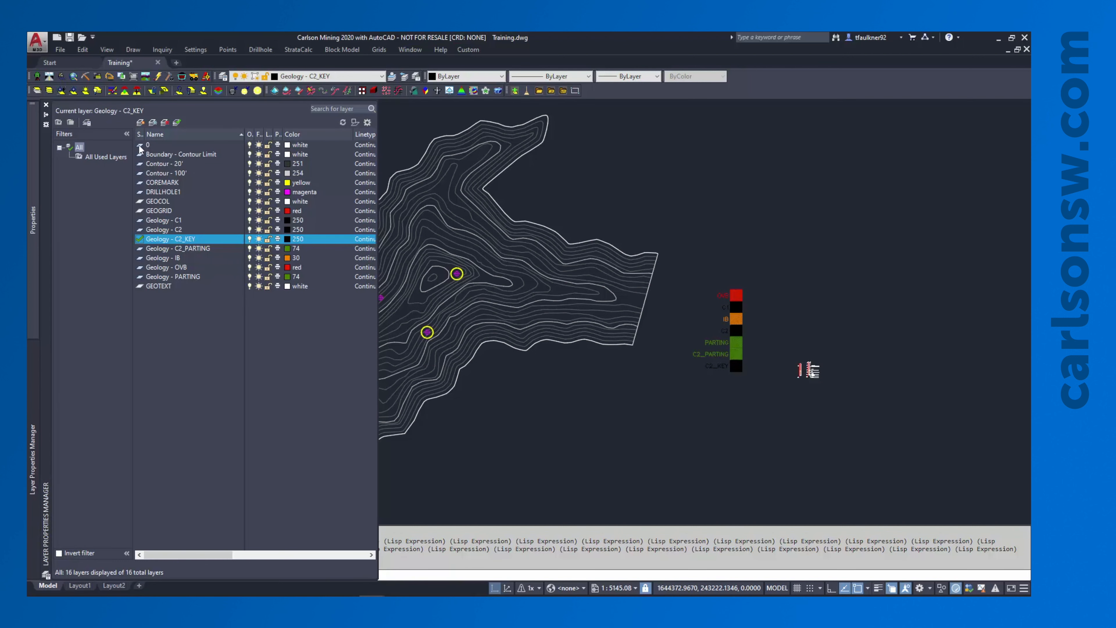
left_click(141, 123)
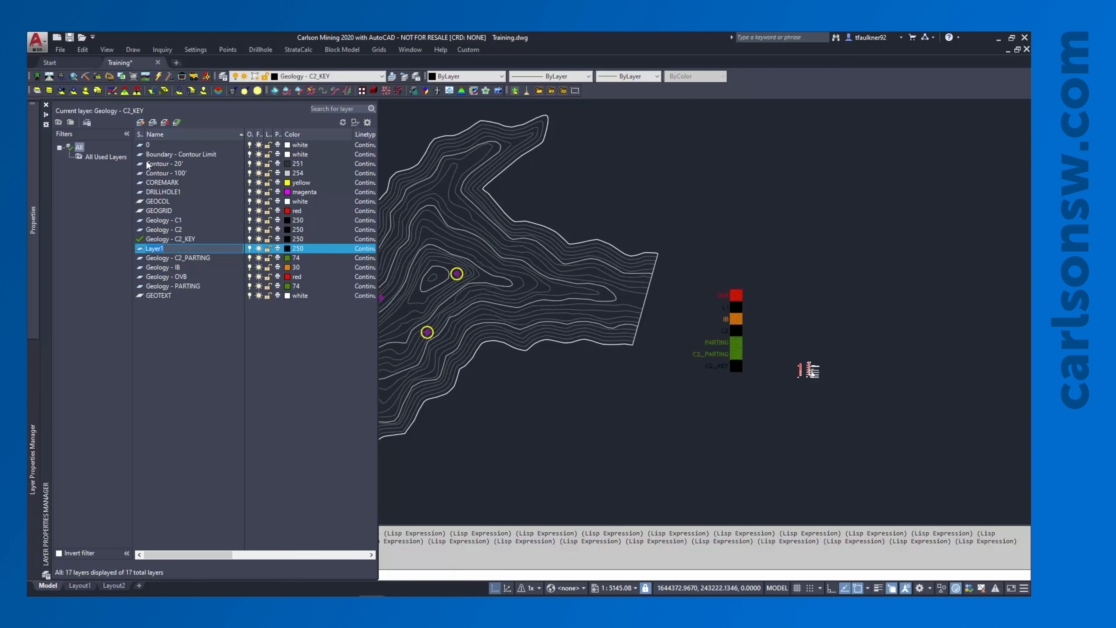
type("Fence Location")
left_click(293, 249)
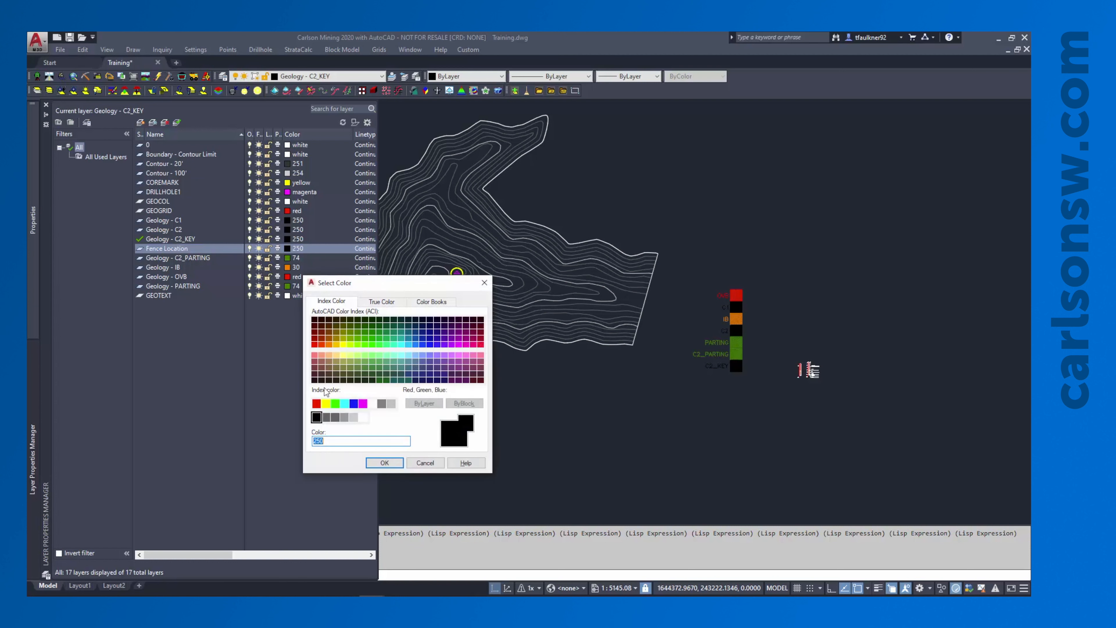
left_click(316, 404)
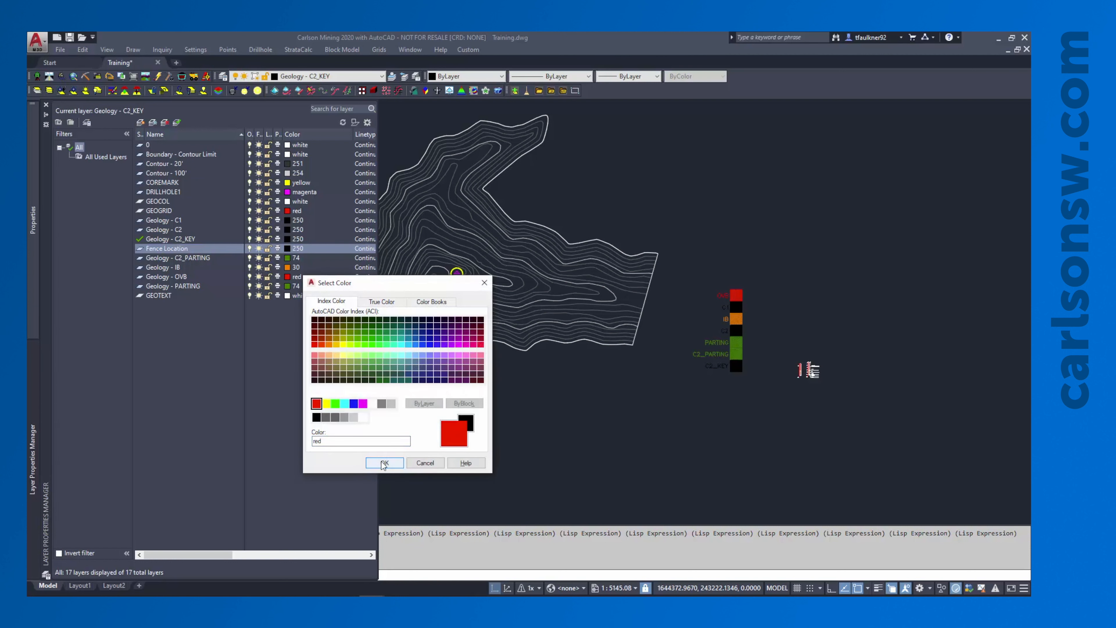
left_click(384, 463)
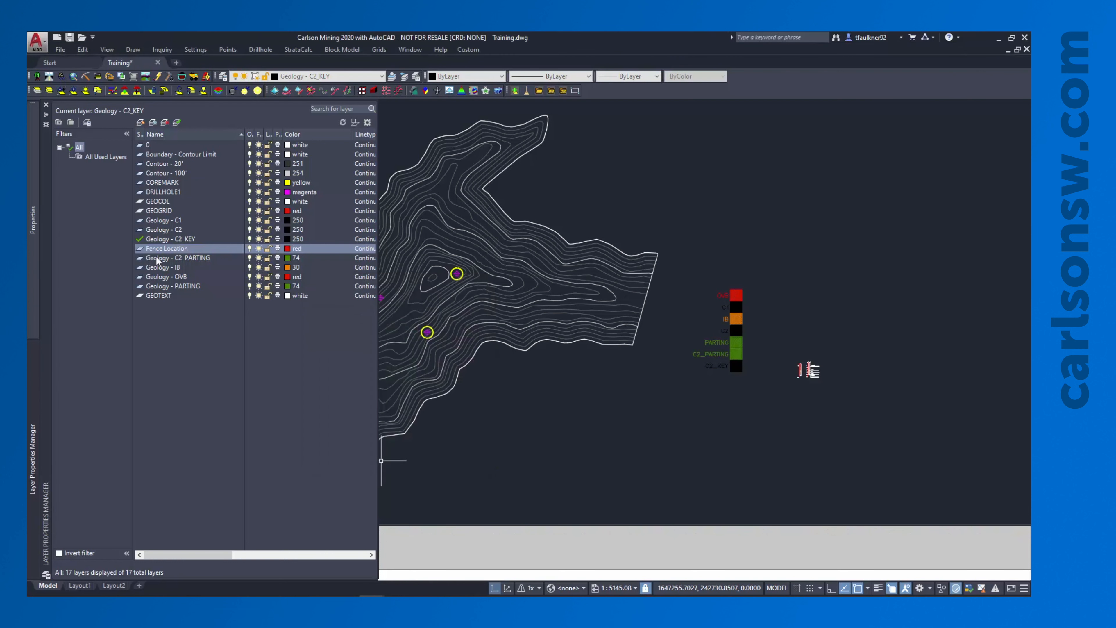
double_click(140, 250)
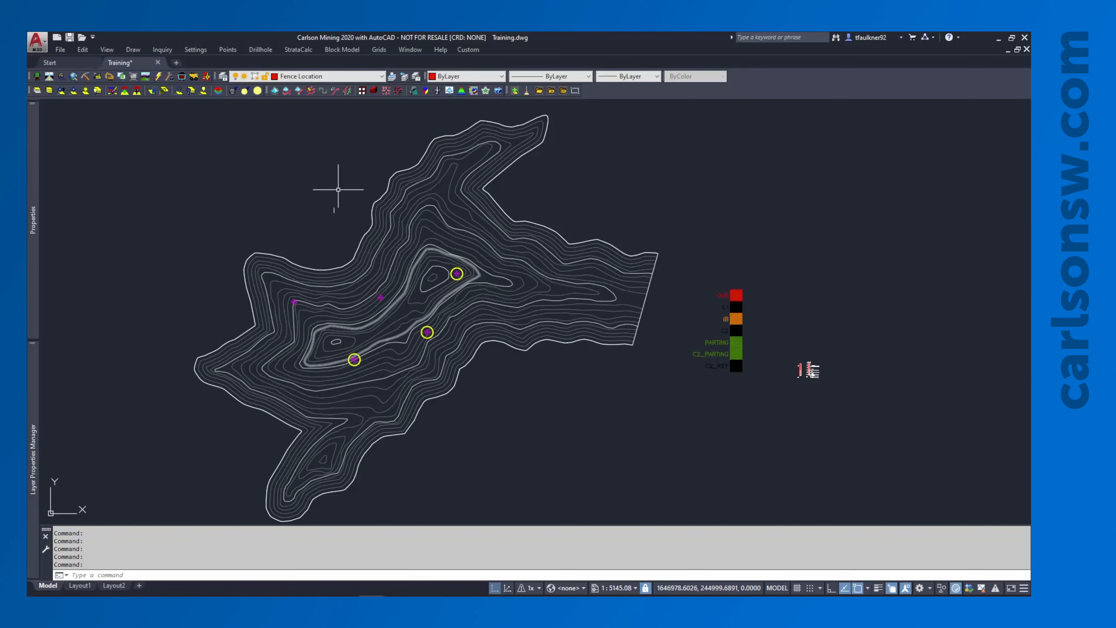
- Start a 2D polyline with the current drawing properties at the center of the southwesternmost circled drillhole
left_click(138, 51)
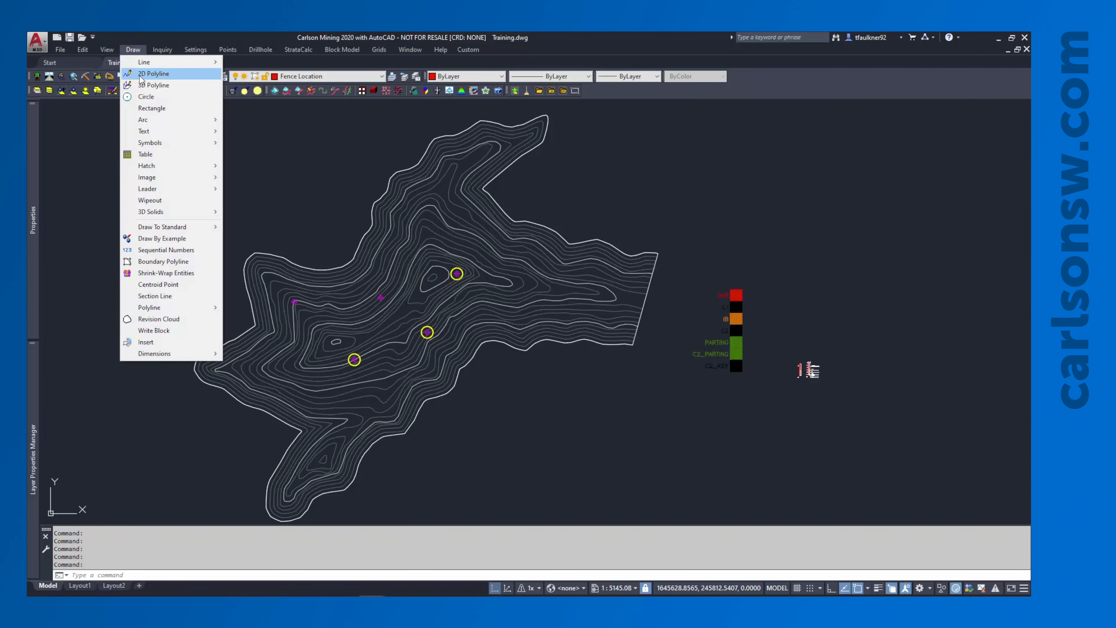
left_click(142, 75)
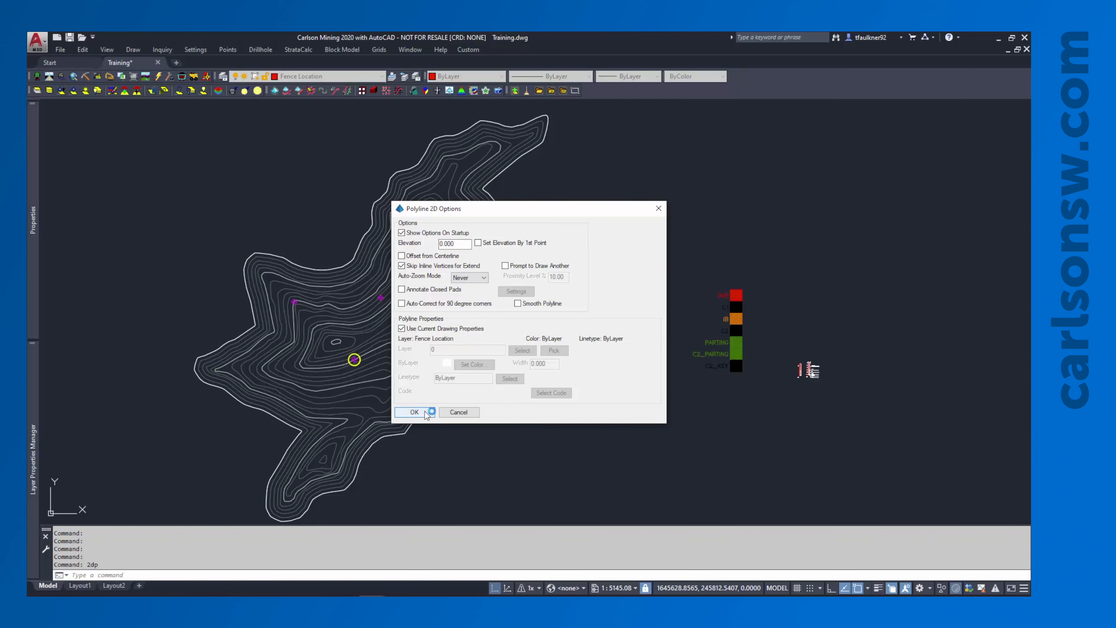
left_click(415, 412)
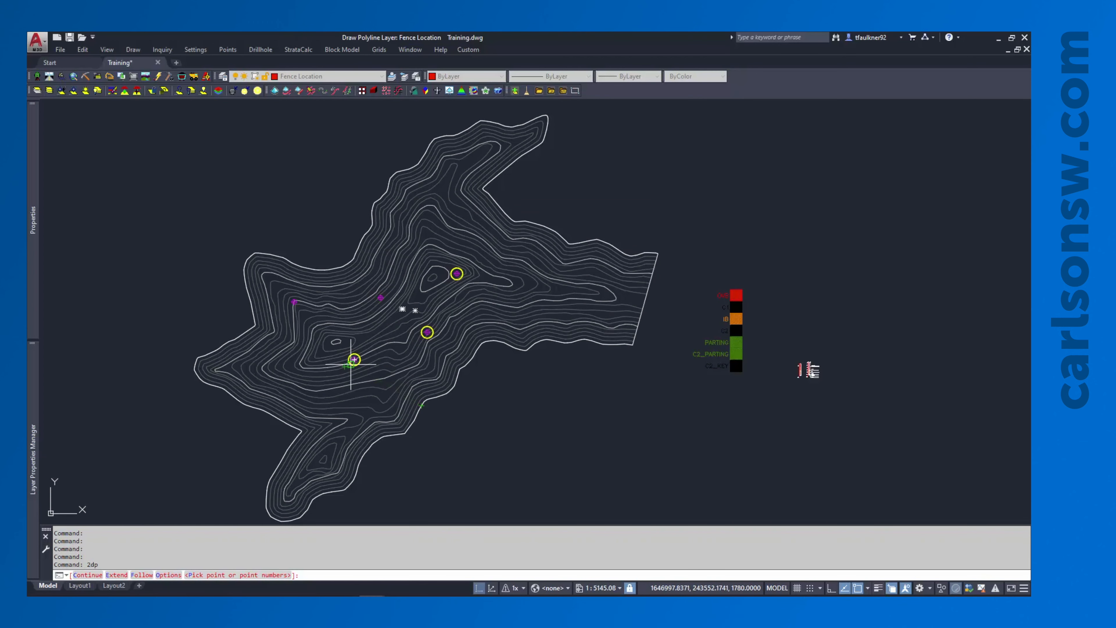
scroll(352, 364, "up", 6)
scroll(361, 345, "up", 5)
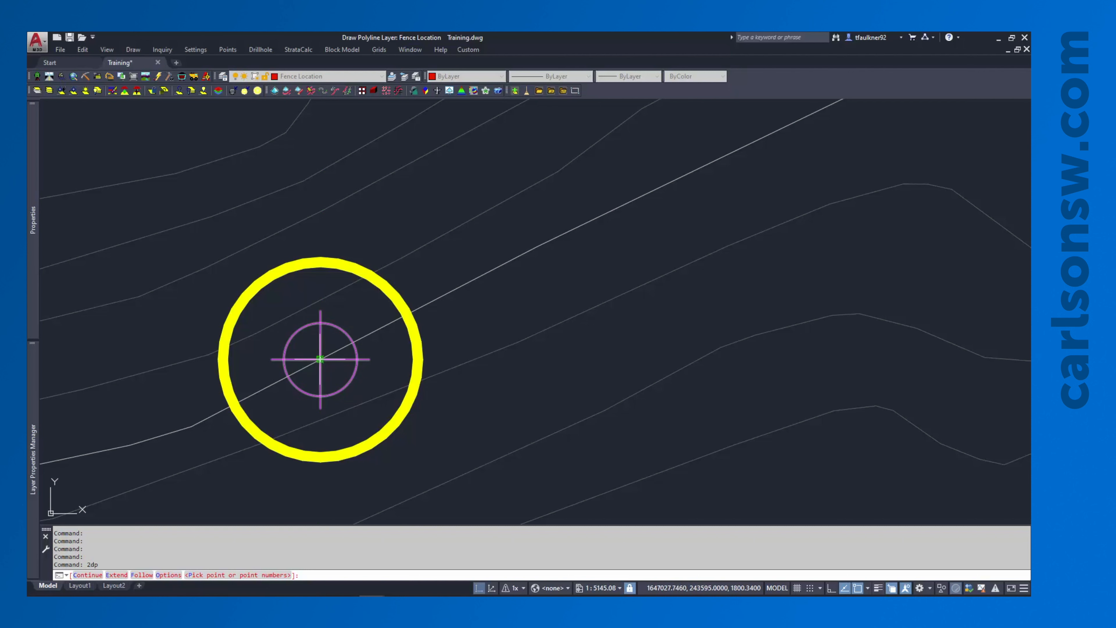
left_click(858, 589)
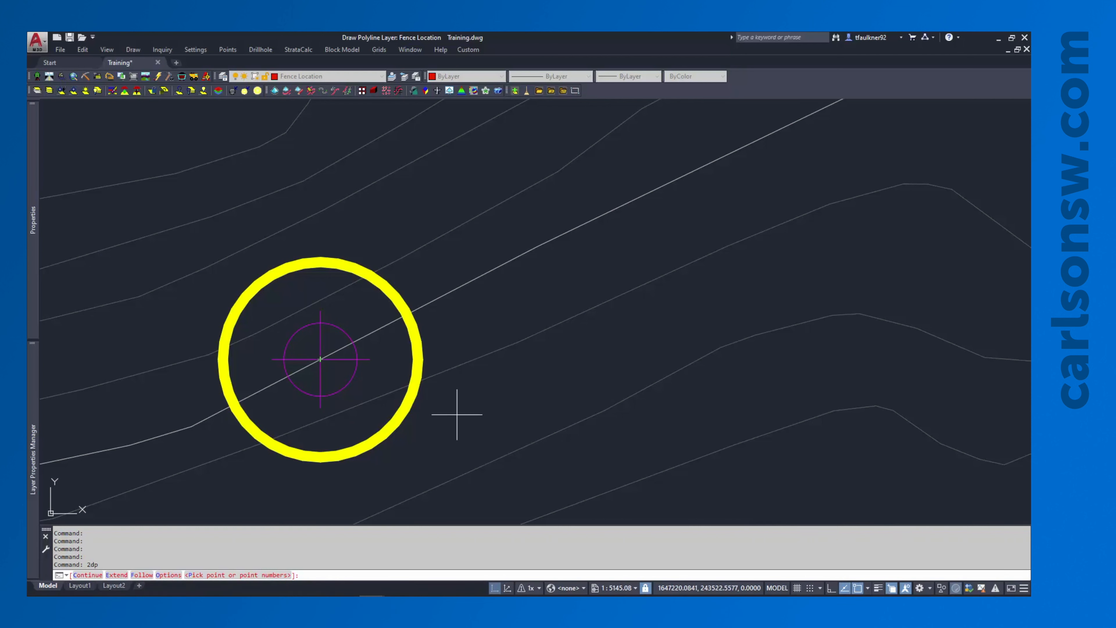
left_click(321, 359)
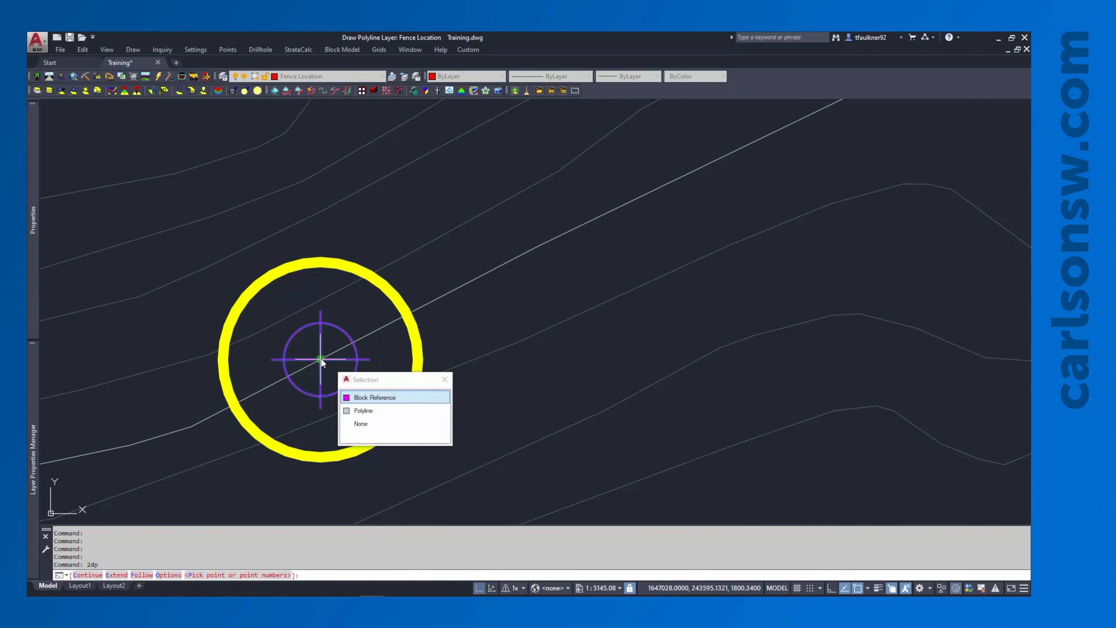
left_click(354, 398)
- Continue the fence polyline through the middle circled drillhole and end it at the center of the northeasternmost one
scroll(320, 362, "down", 5)
scroll(320, 361, "down", 3)
scroll(457, 303, "up", 6)
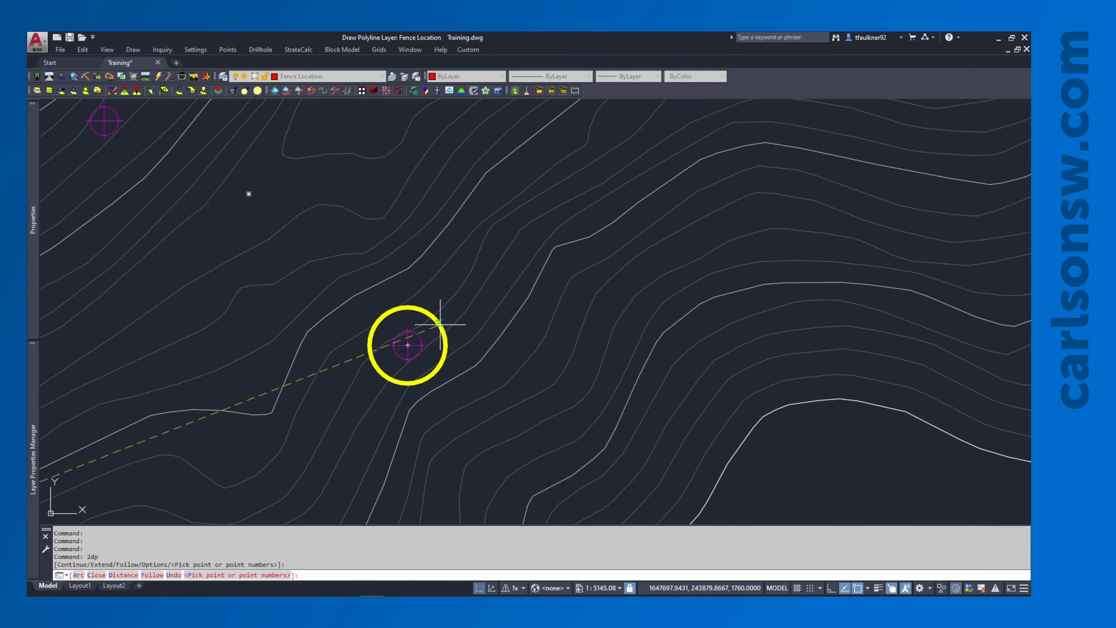
left_click(394, 351)
scroll(509, 419, "down", 4)
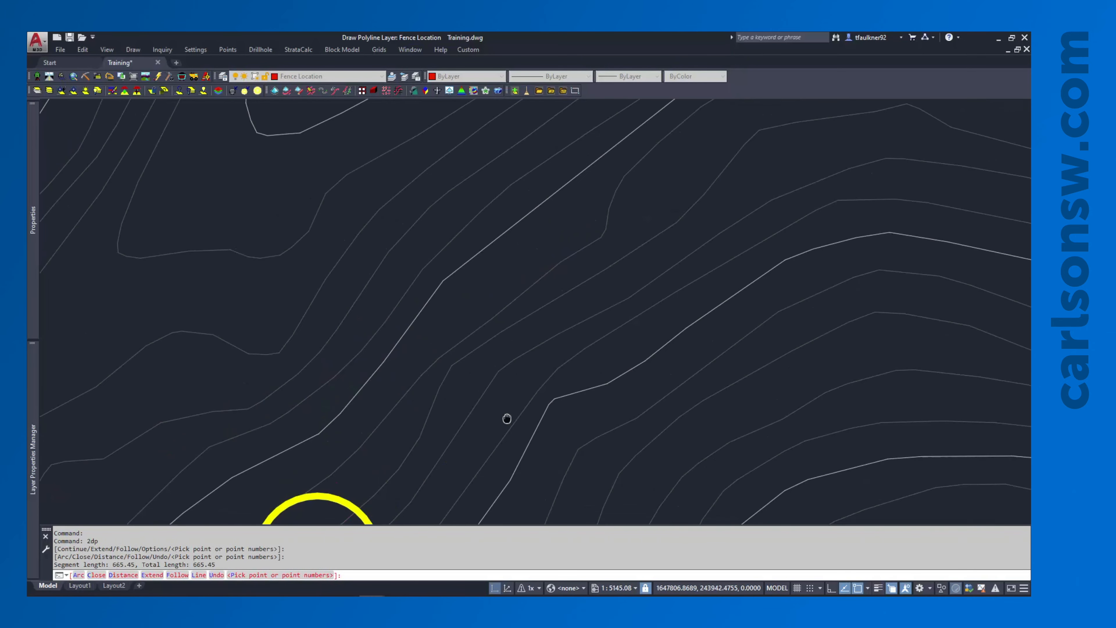
scroll(534, 304, "up", 5)
left_click(529, 283)
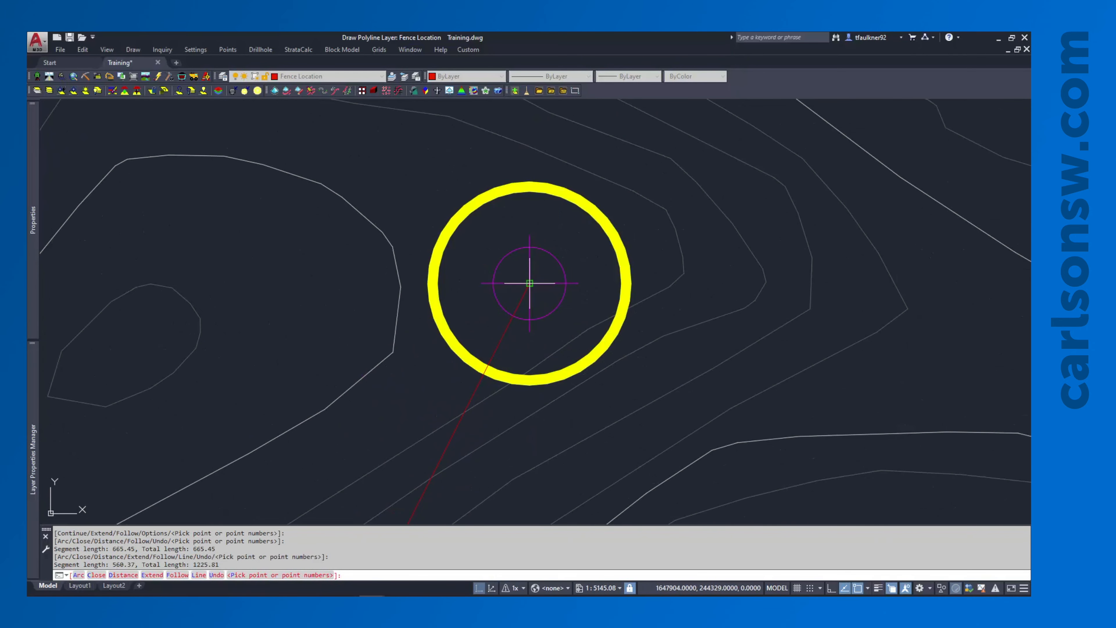
scroll(529, 282, "down", 8)
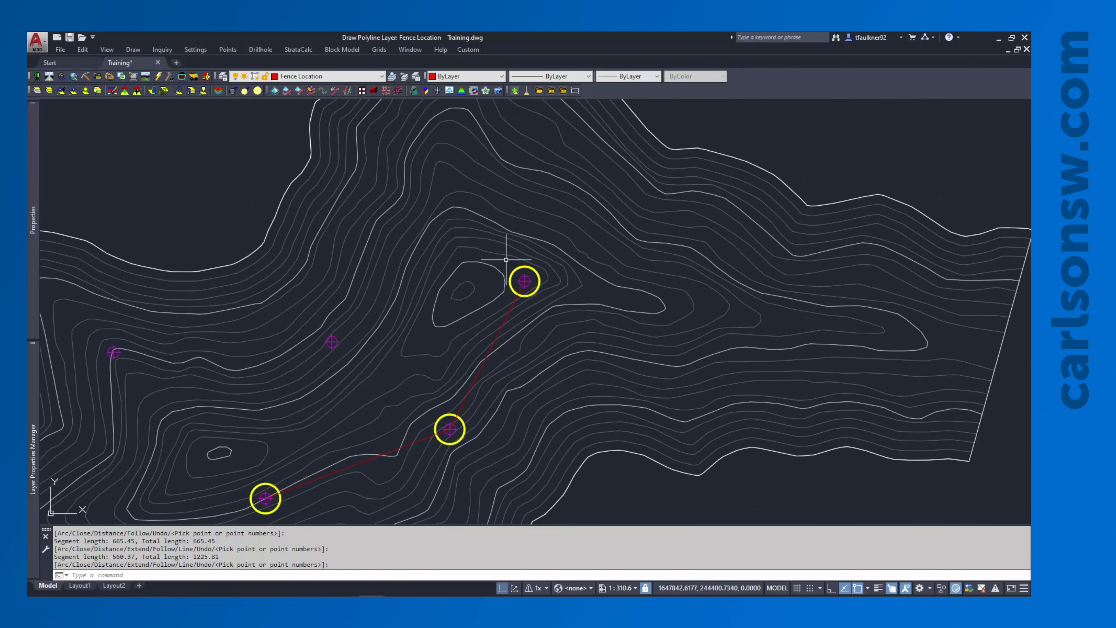
key("Return")
middle_click_drag(382, 313, 376, 316)
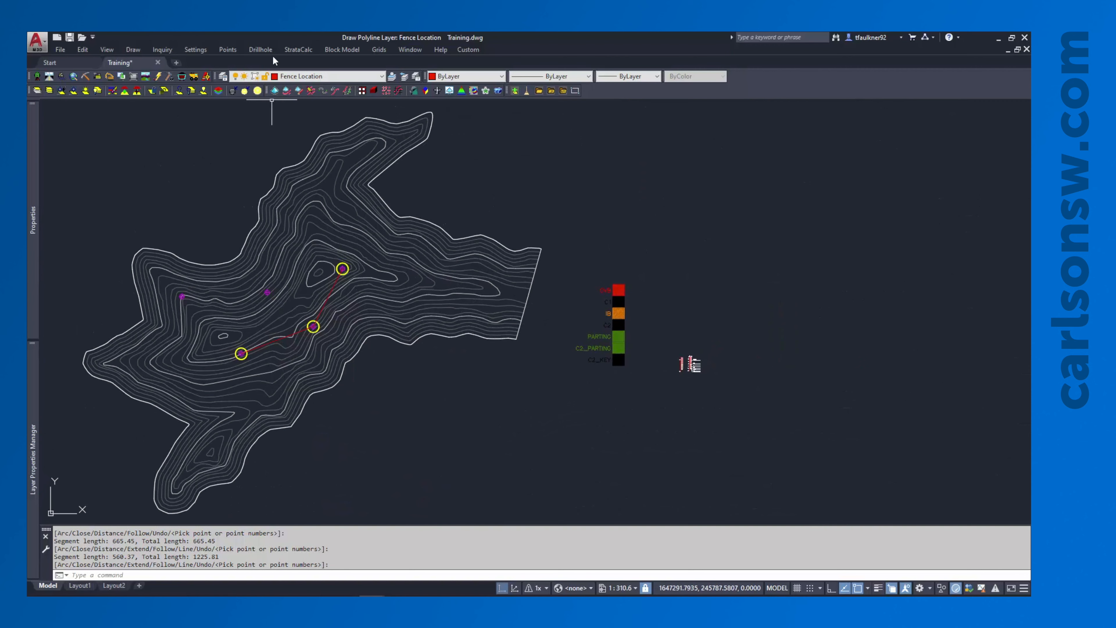
- Start a geologic column with draw type 2D, horizontal alignment Projected and vertical alignment Elevation
left_click(266, 50)
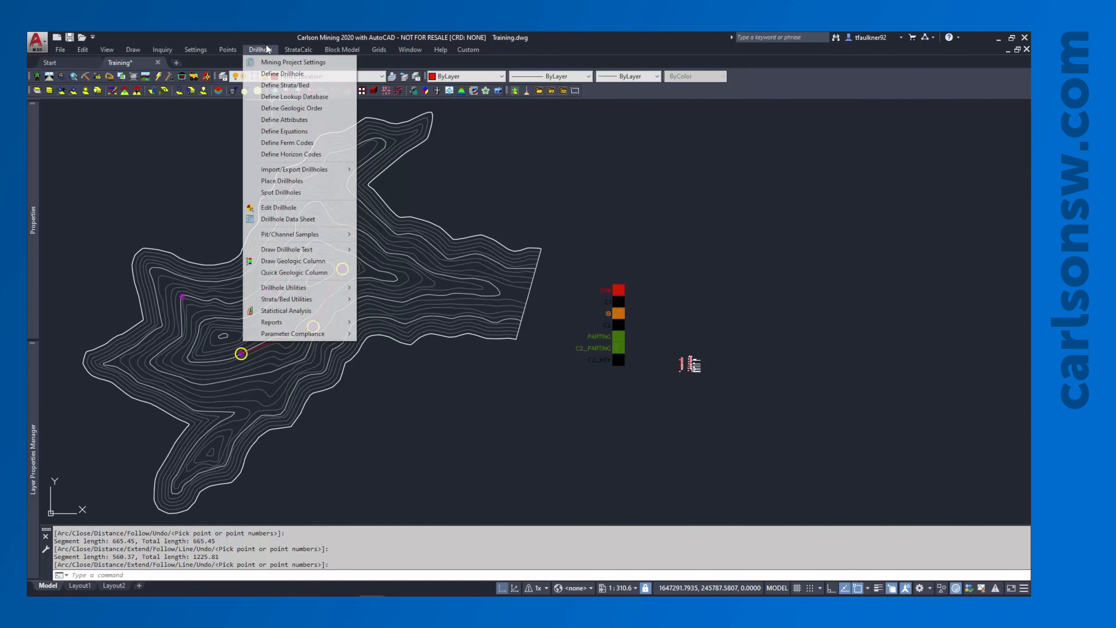
left_click(302, 260)
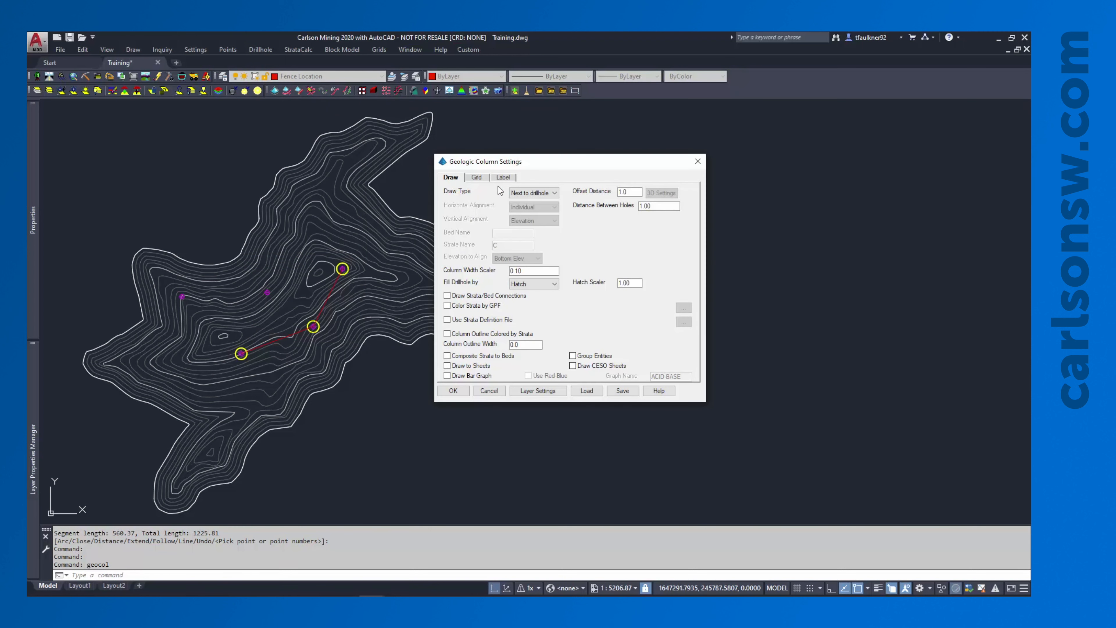
left_click(522, 196)
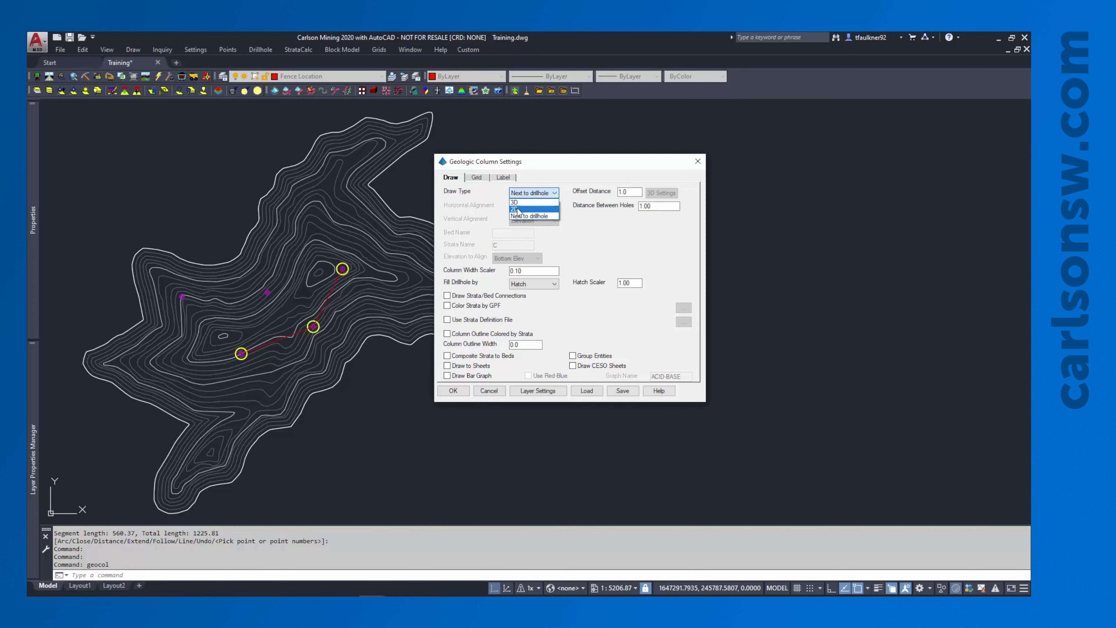
left_click(517, 210)
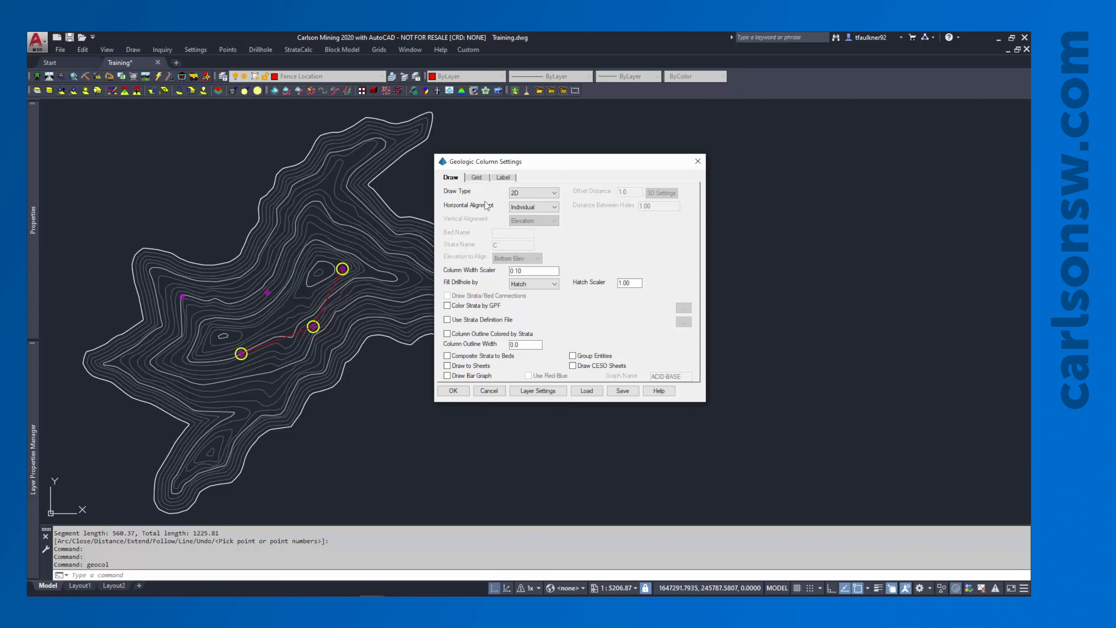
left_click(540, 212)
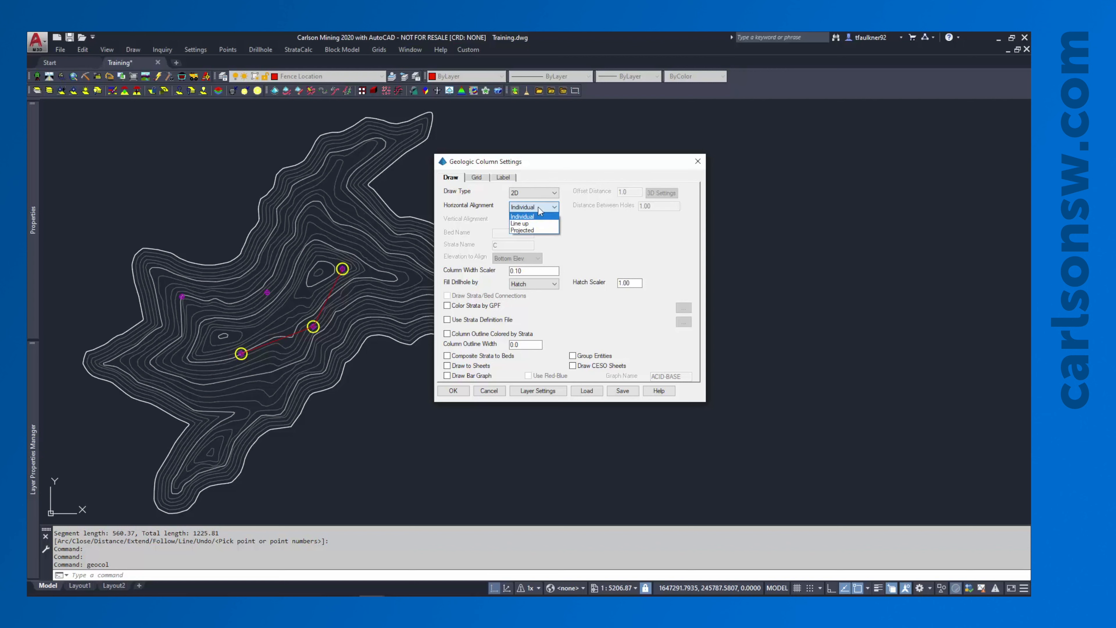
left_click(532, 230)
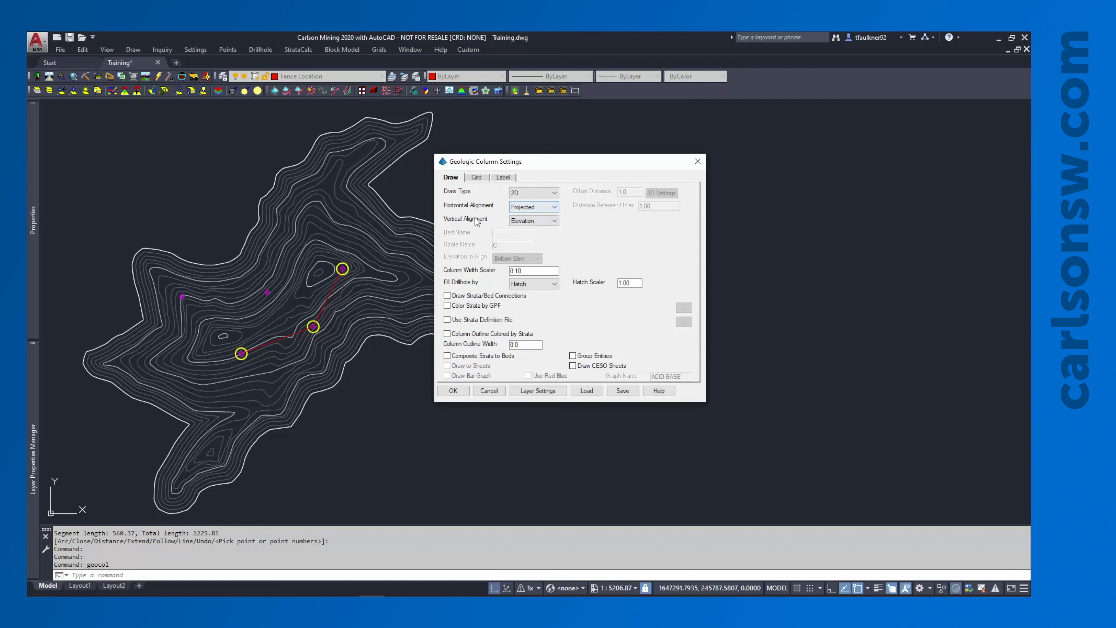
left_click(536, 221)
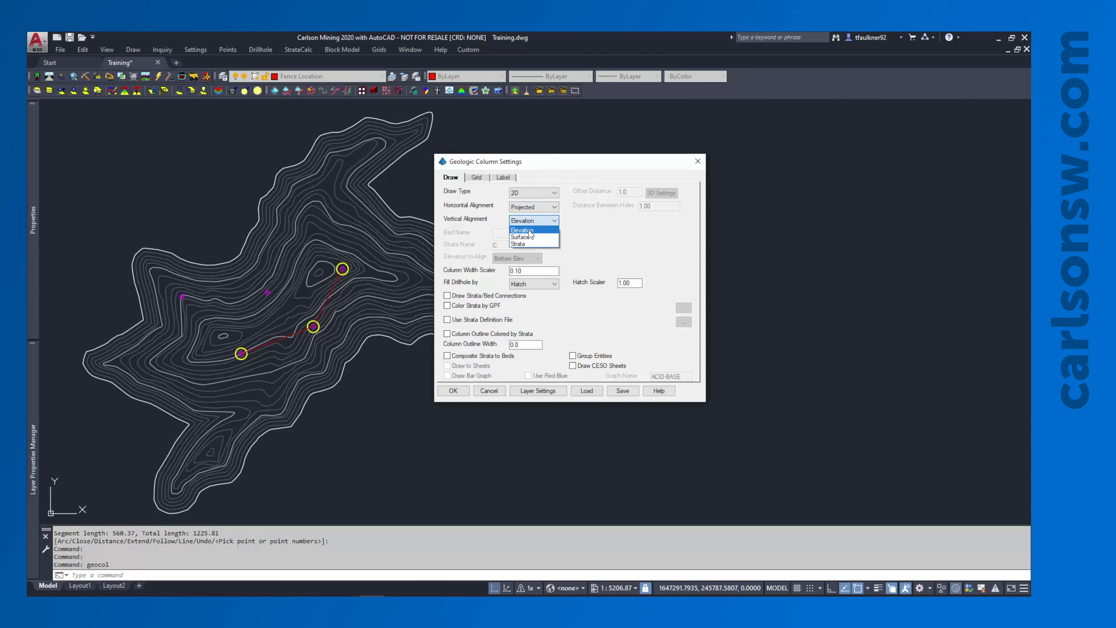
left_click(533, 223)
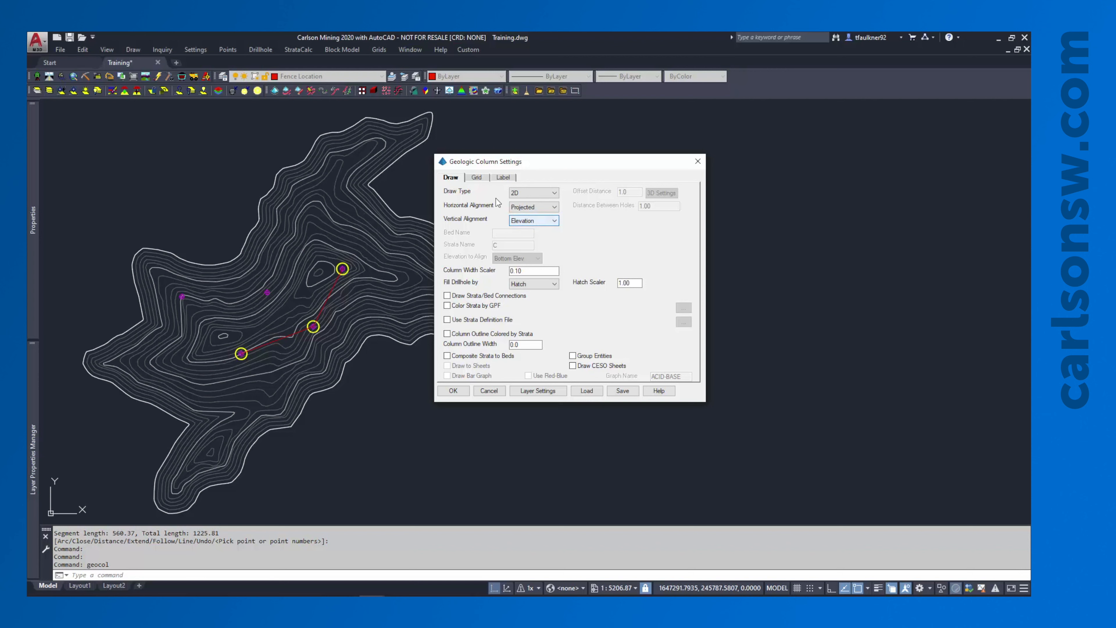
- Turn off the depth axis and drawing on an existing grid, and enable the X-axis for the column grid
left_click(477, 179)
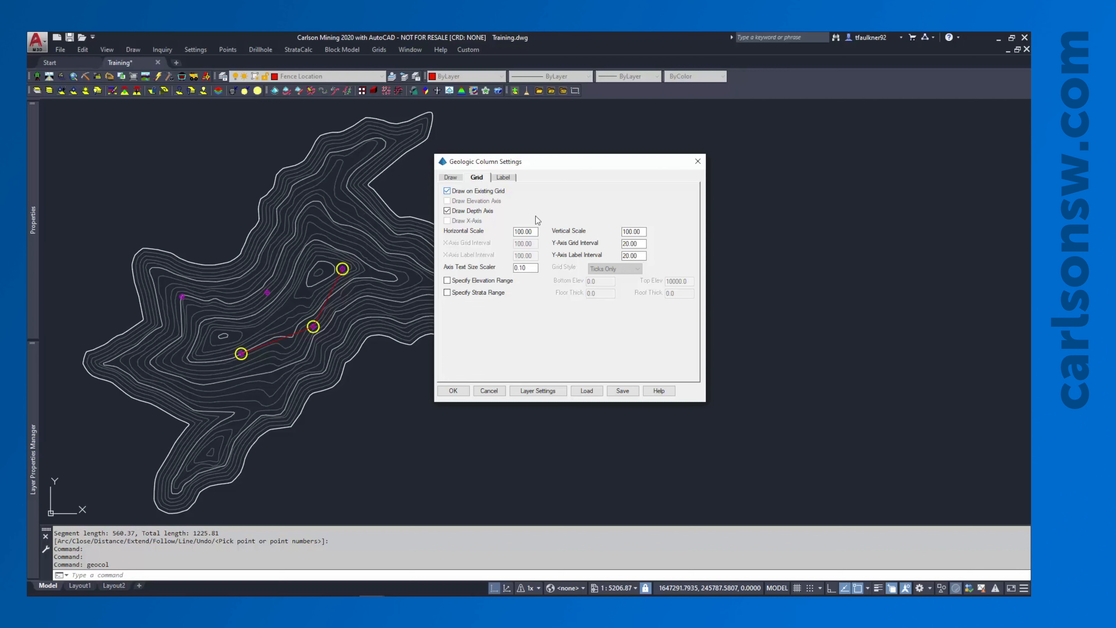
left_click(455, 215)
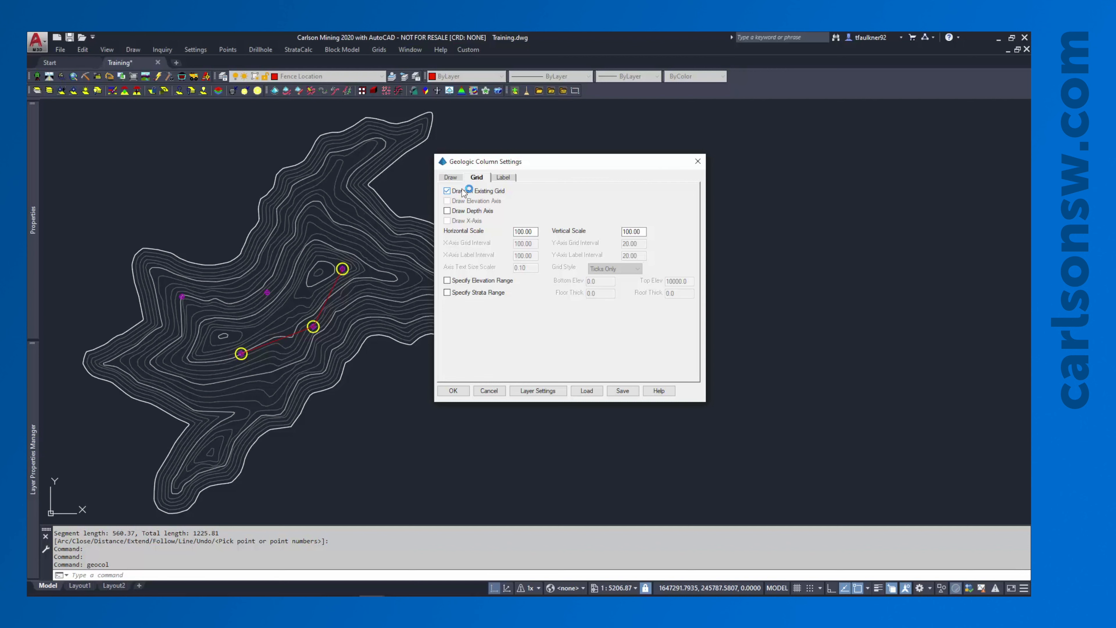
left_click(463, 192)
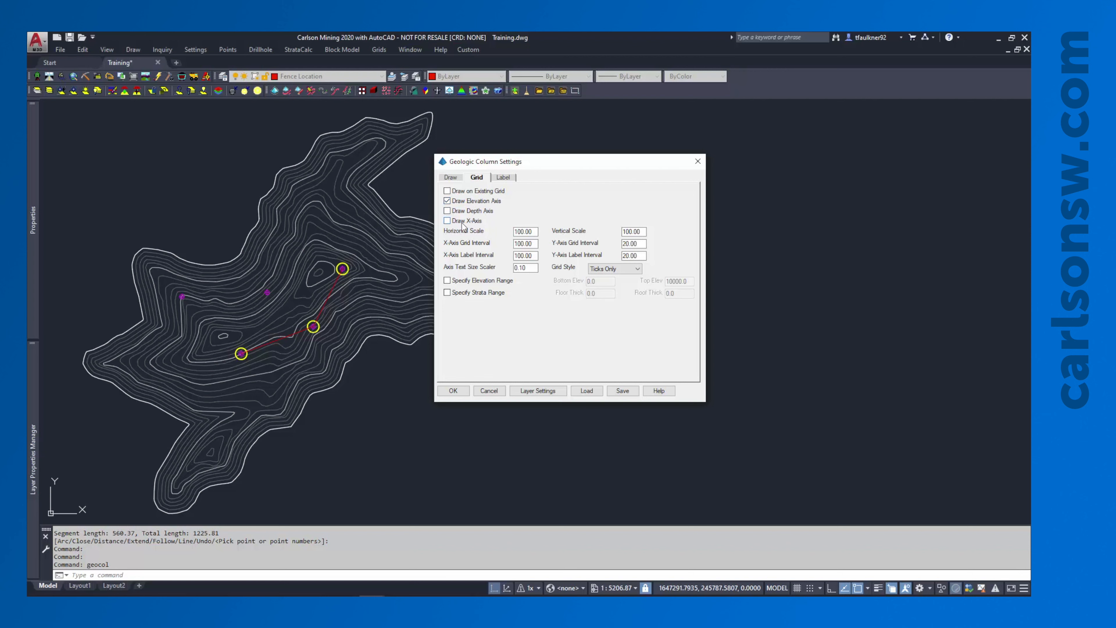
left_click(450, 222)
- Set the X-axis grid and label intervals to 20 and accept the geologic column settings
left_click(637, 243)
left_click_drag(637, 243, 614, 257)
left_click_drag(537, 244, 501, 263)
type("2020")
left_click(453, 391)
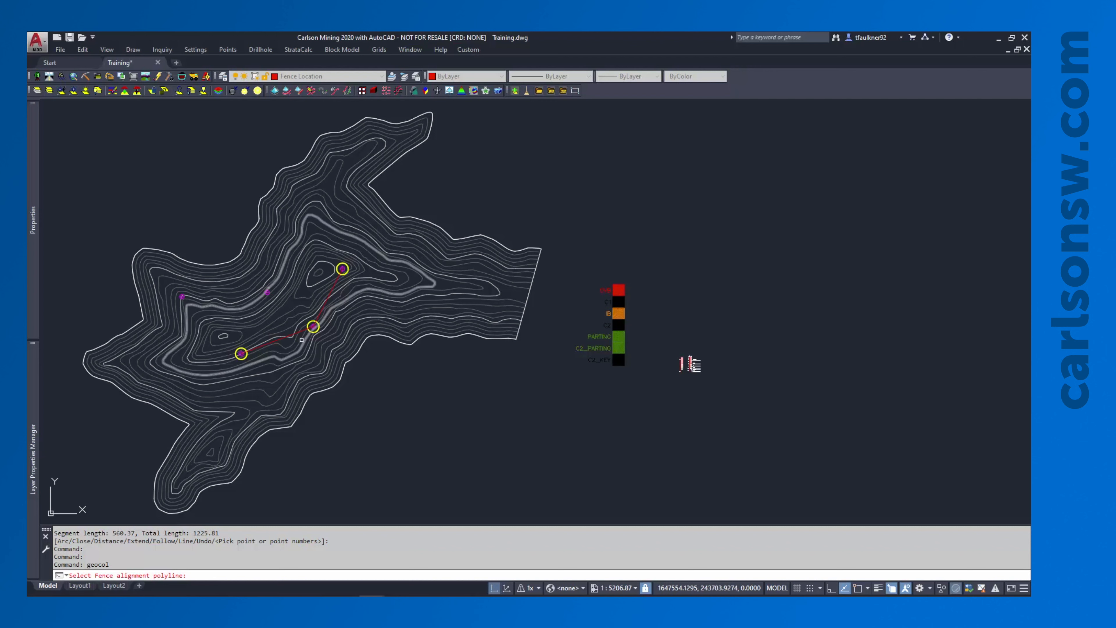
- Select the red polyline through the circled drillholes as the fence alignment
left_click(306, 326)
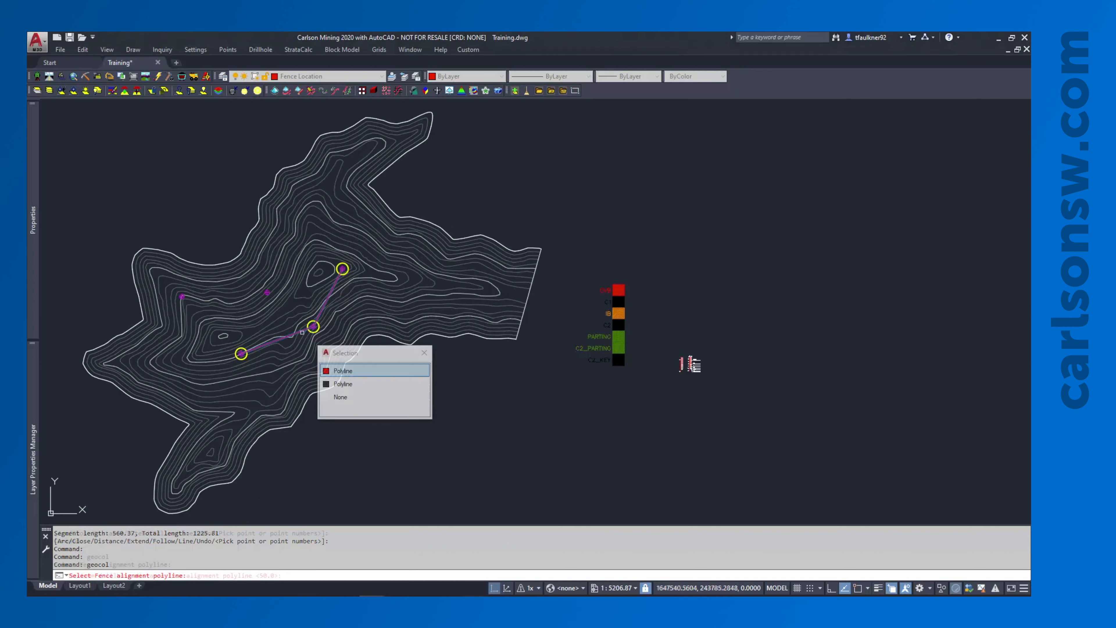
left_click(361, 369)
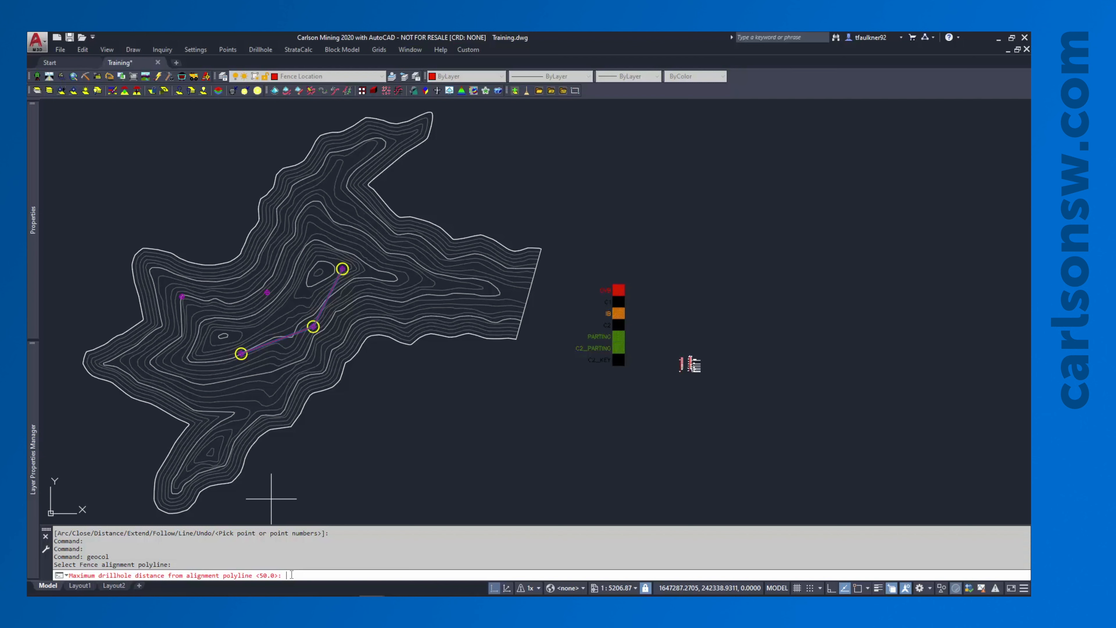
- Accept the maximum drillhole distance of 50.0 from the alignment polyline and select all drillholes on the site map
key("Return")
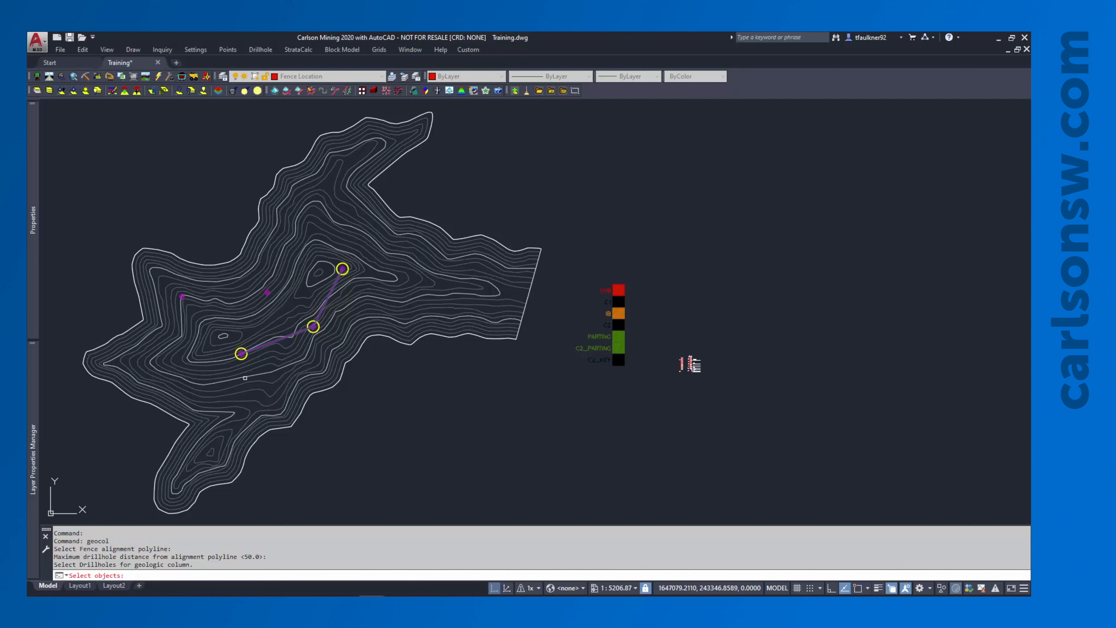
left_click(90, 485)
left_click(456, 172)
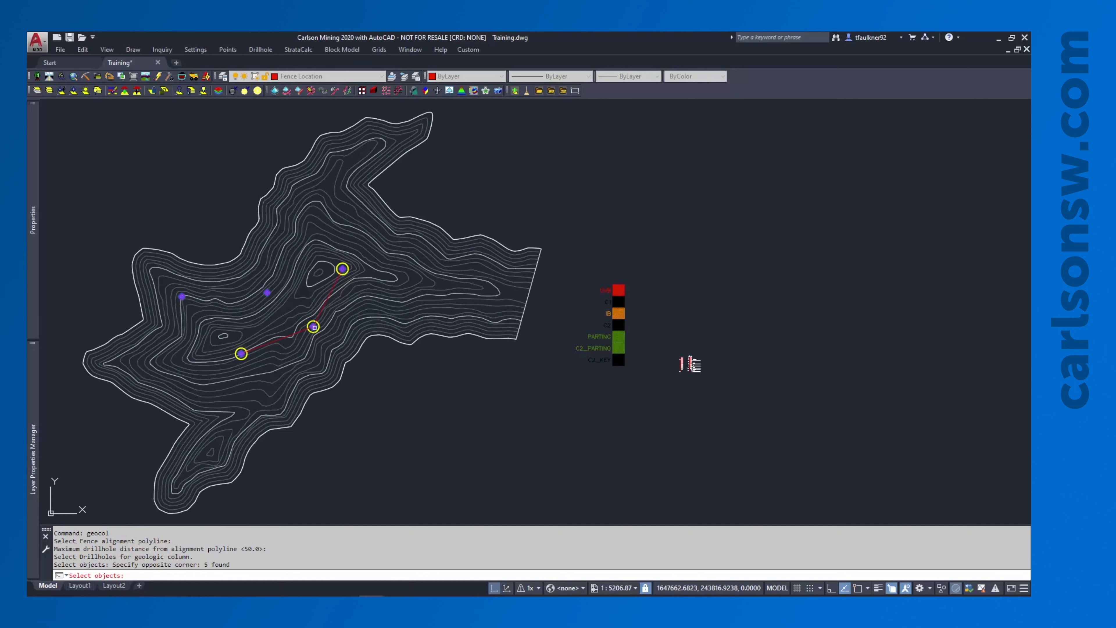
- Remove the middle circled drillhole from the selection and reselect all the drillholes
left_click(315, 327)
left_click(313, 328)
left_click(314, 327)
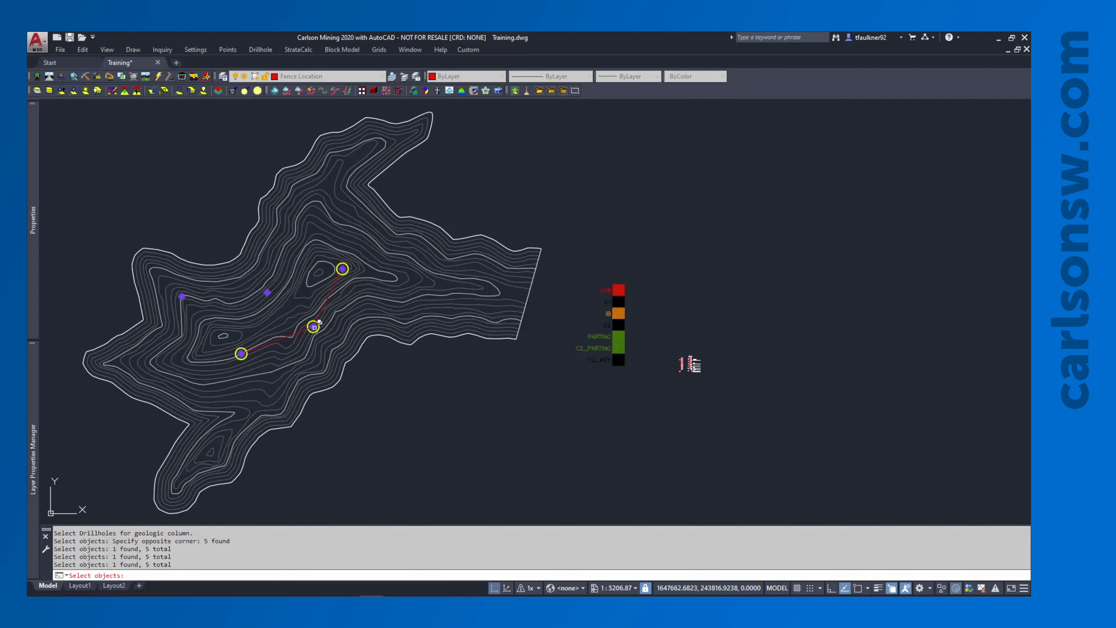
scroll(315, 328, "up", 4)
left_click(313, 326, "shift")
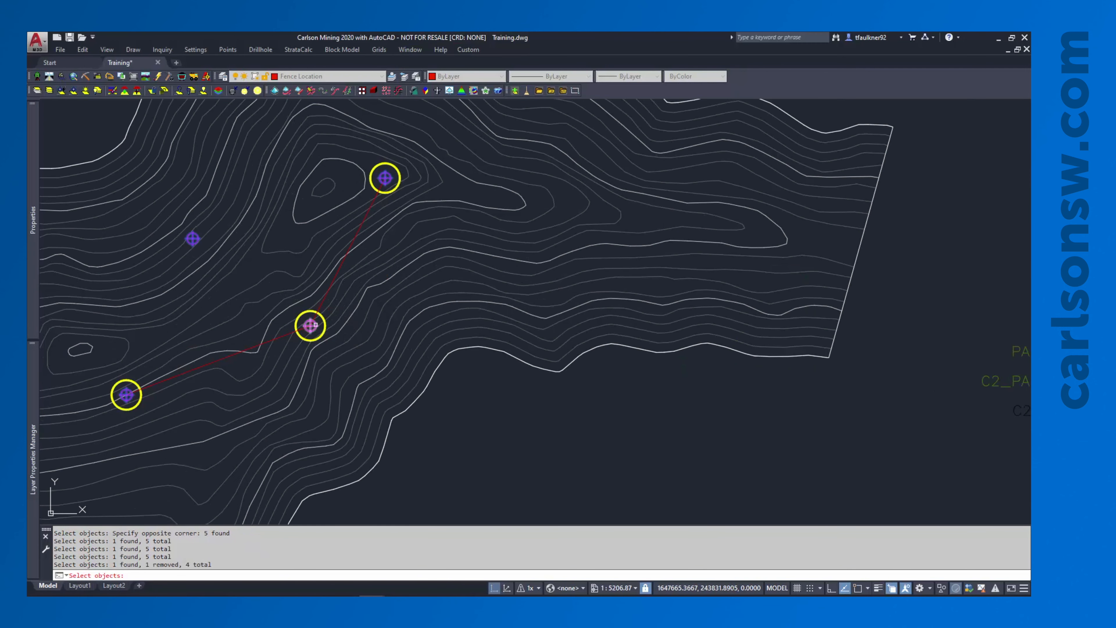
scroll(340, 335, "down", 2)
scroll(340, 335, "down", 2)
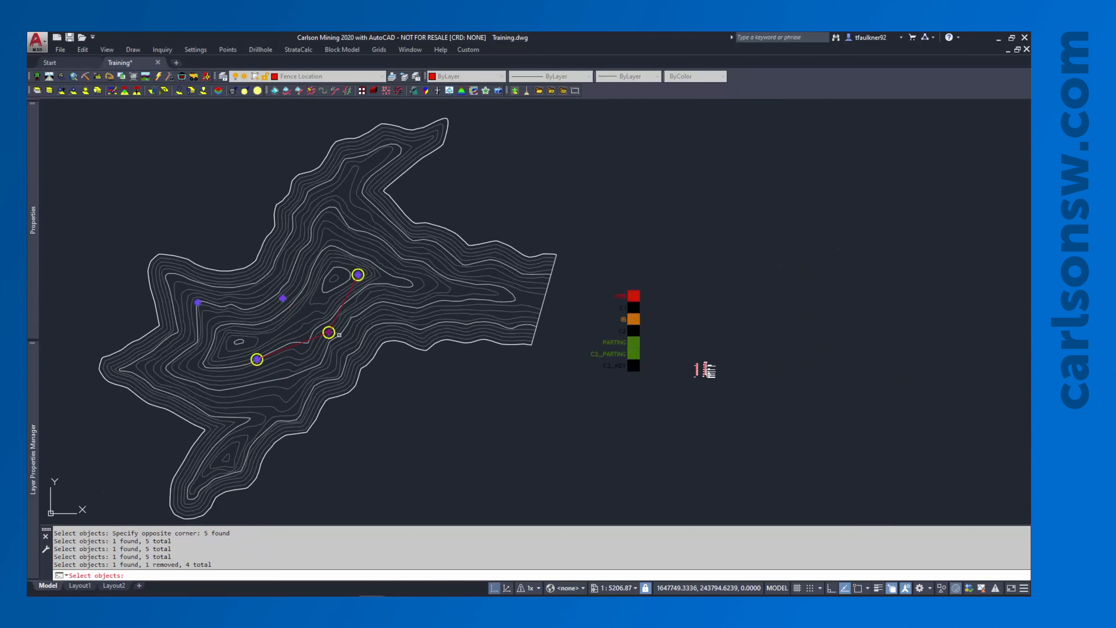
left_click(214, 223)
left_click(420, 400)
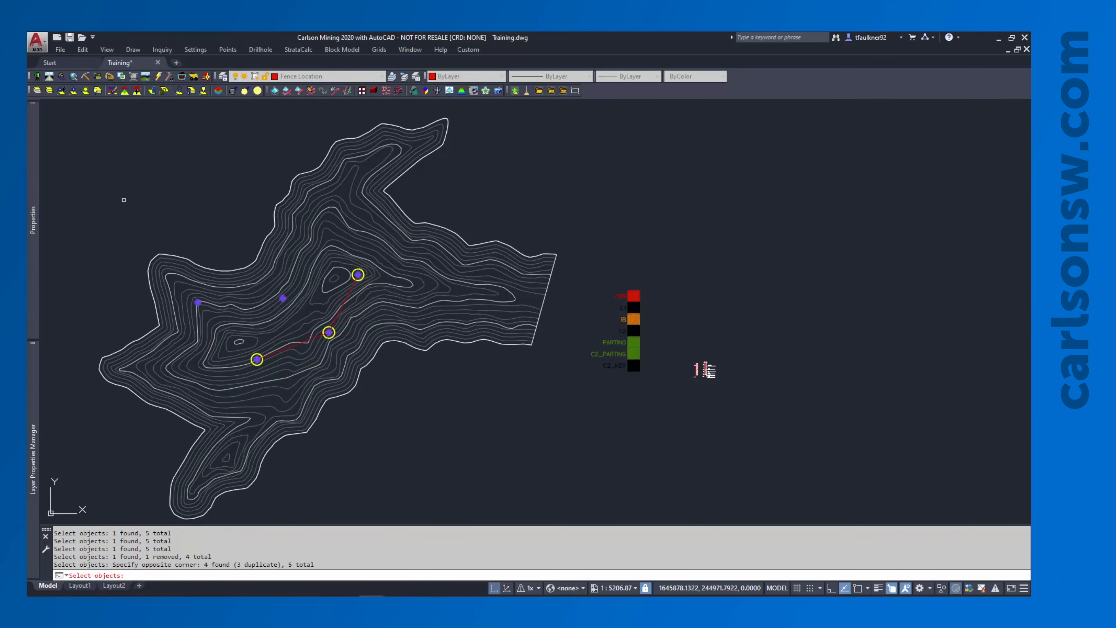
left_click(122, 198)
left_click(491, 445)
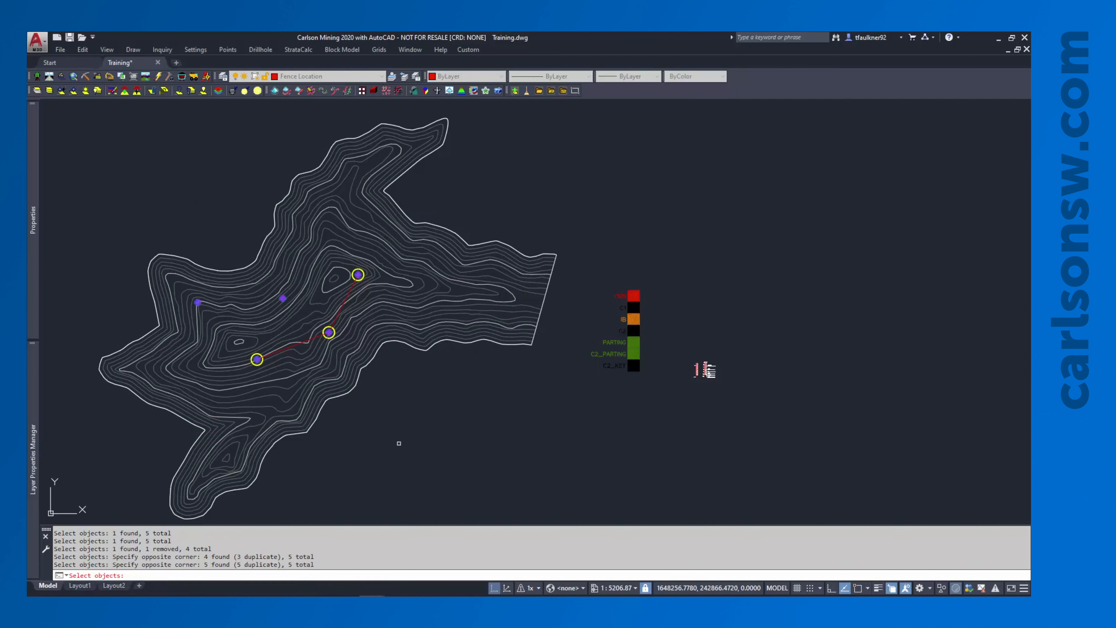
- Confirm the drillholes, display no attributes and place the projected geologic columns beside the existing columns
key("Return")
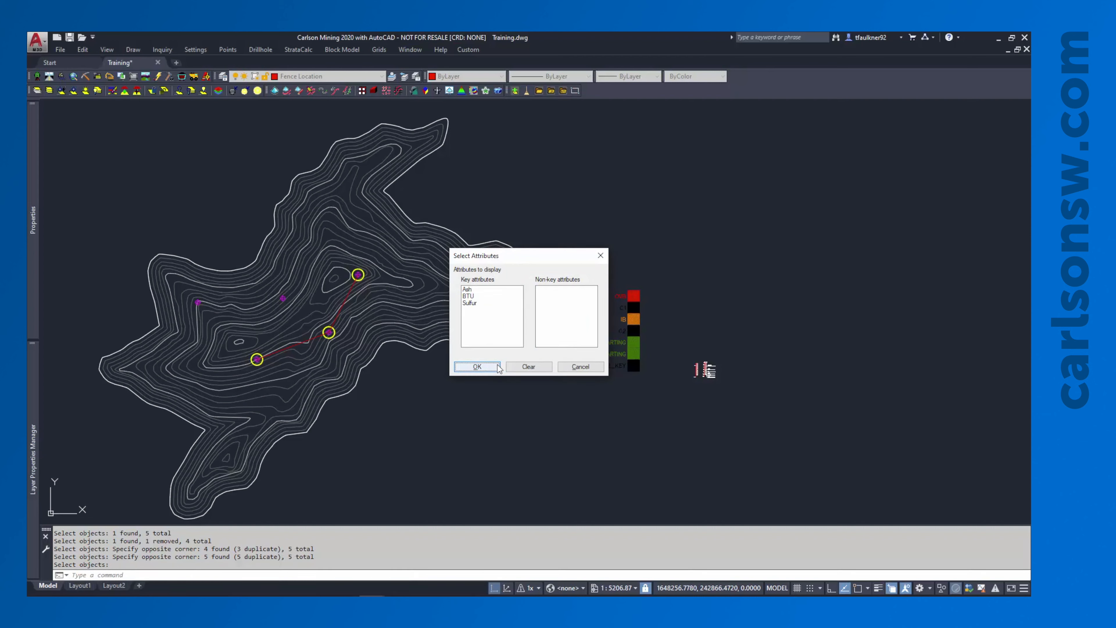
left_click(477, 367)
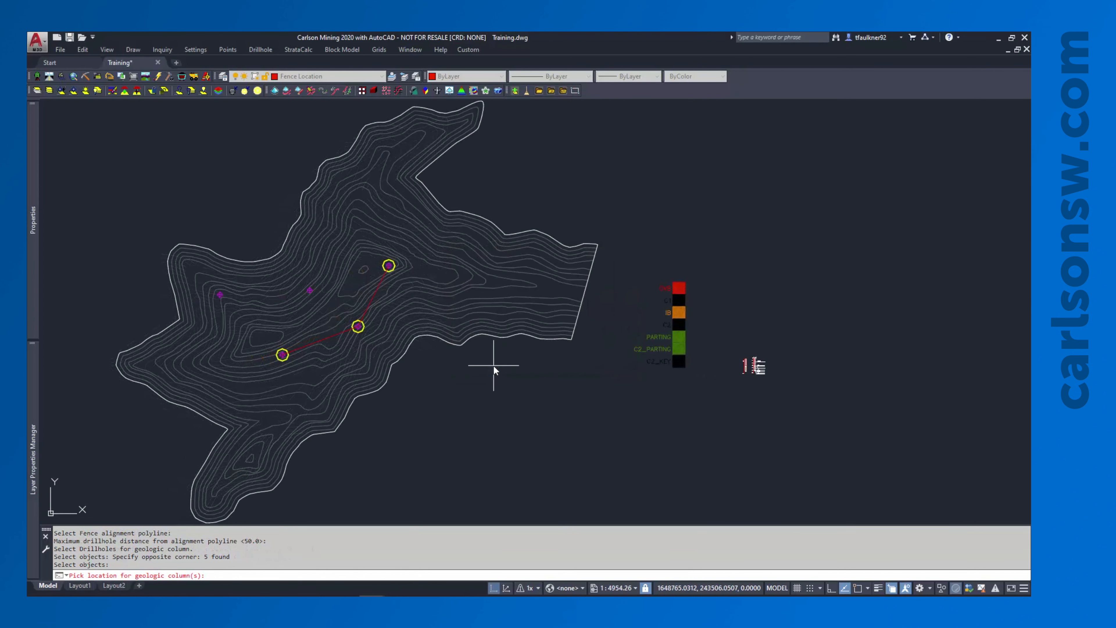
scroll(773, 370, "up", 4)
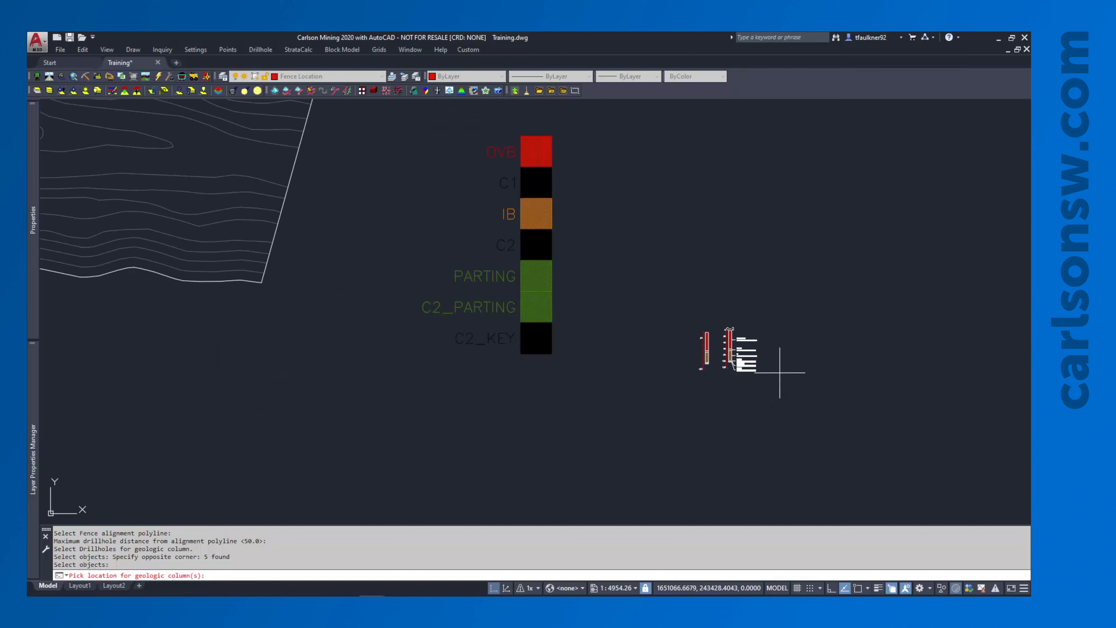
left_click(788, 373)
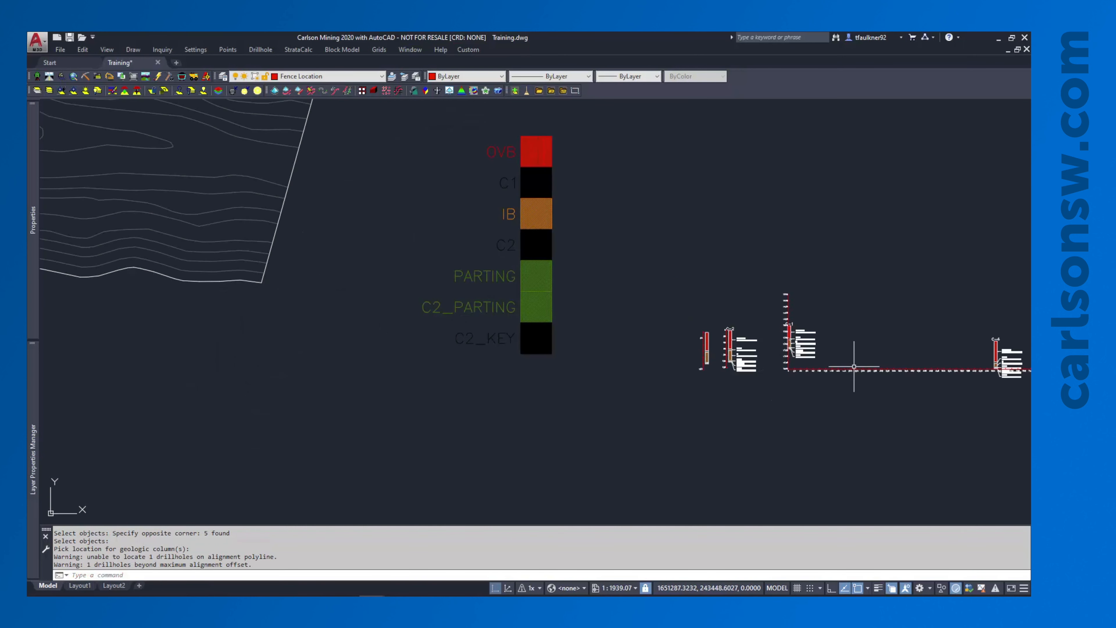
- Examine the projected columns C-1, C-4 and C-2 along the fence grid, including their strata labels and axis values
middle_click_drag(859, 367, 455, 357)
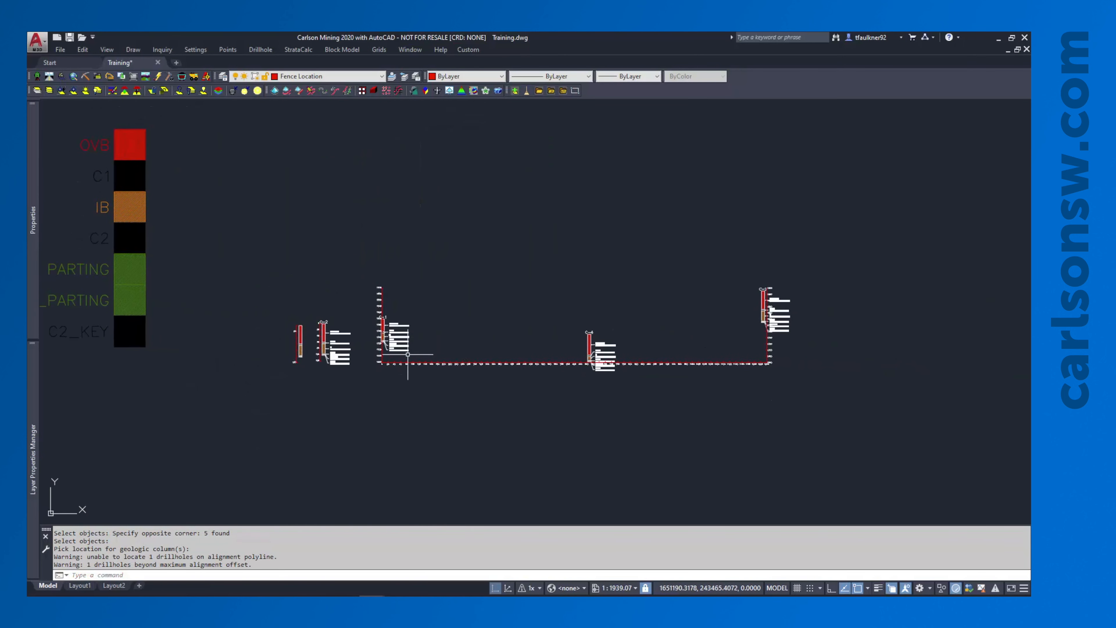
scroll(422, 352, "up", 2)
middle_click_drag(649, 286, 419, 302)
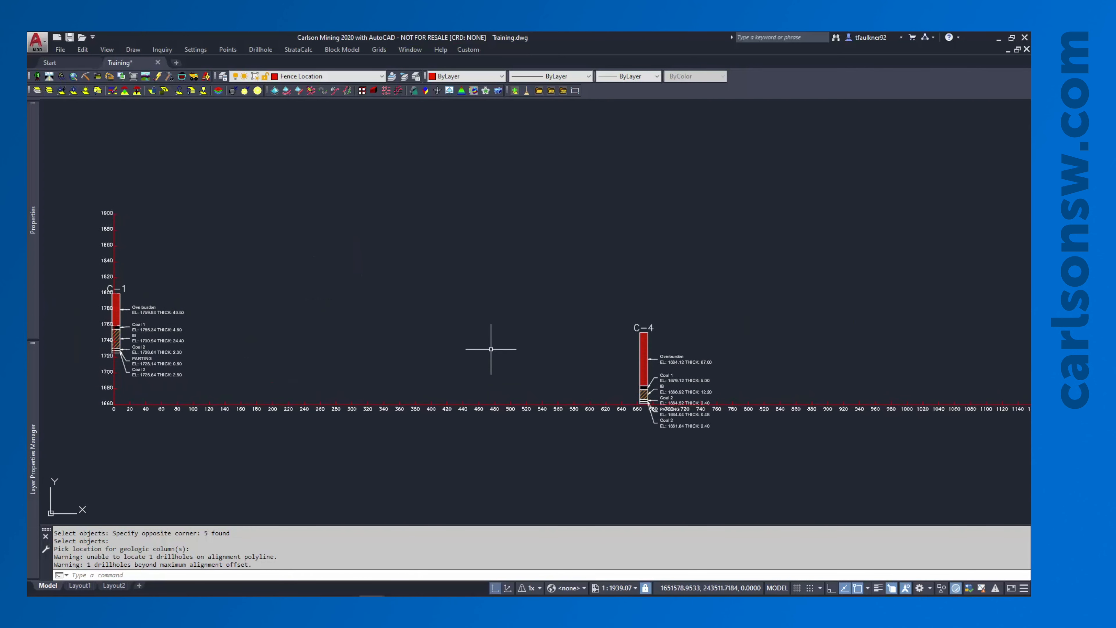
scroll(127, 343, "up", 2)
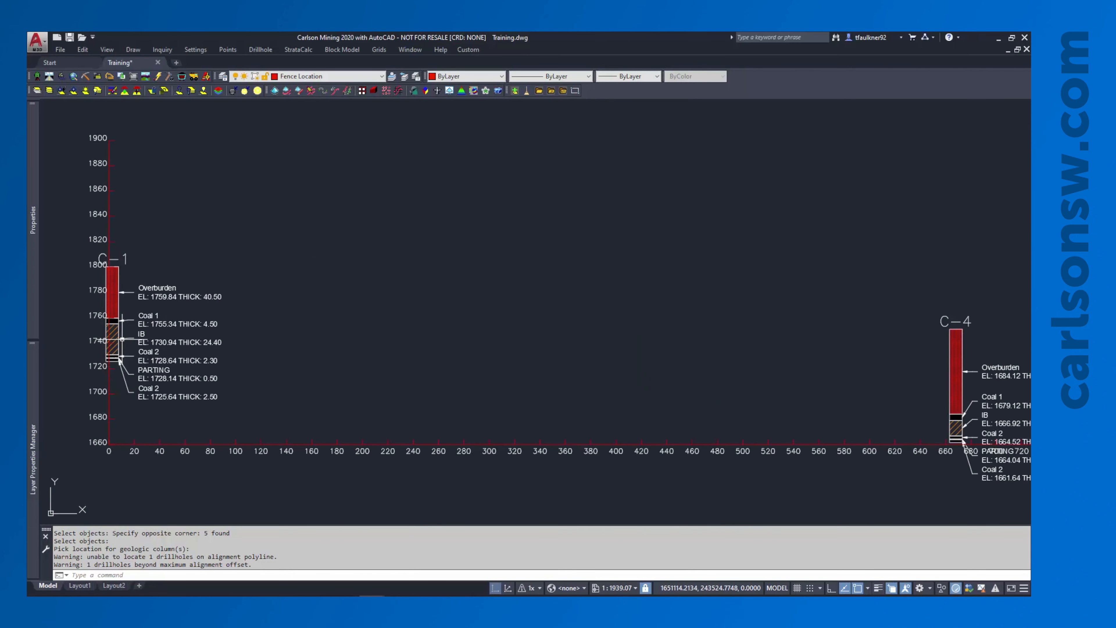
middle_click_drag(498, 374, 444, 374)
middle_click_drag(900, 349, 321, 348)
middle_click_drag(662, 288, 326, 302)
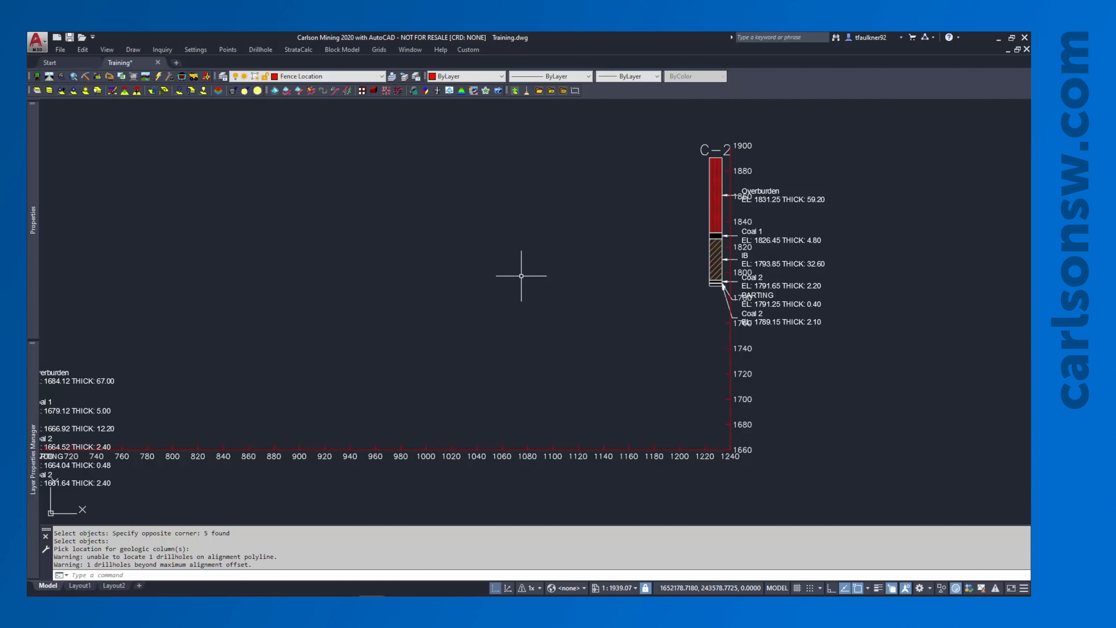
scroll(789, 215, "up", 2)
middle_click_drag(724, 223, 598, 251)
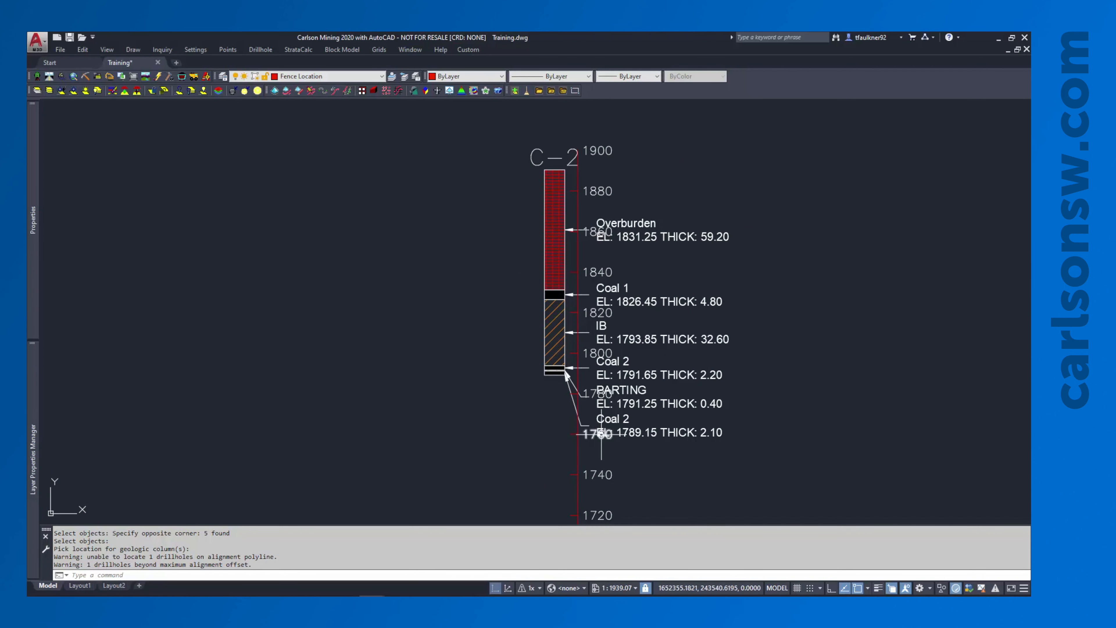
- Review the whole fence section against the earlier single columns and return to the full drawing extents
scroll(652, 269, "down", 2)
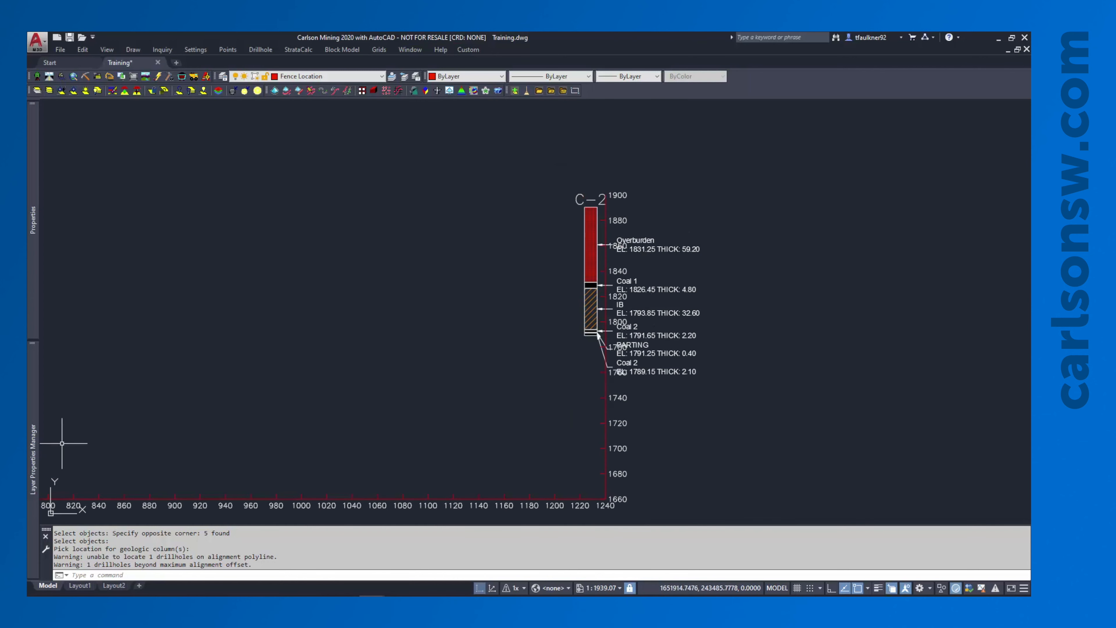
middle_click_drag(61, 444, 556, 433)
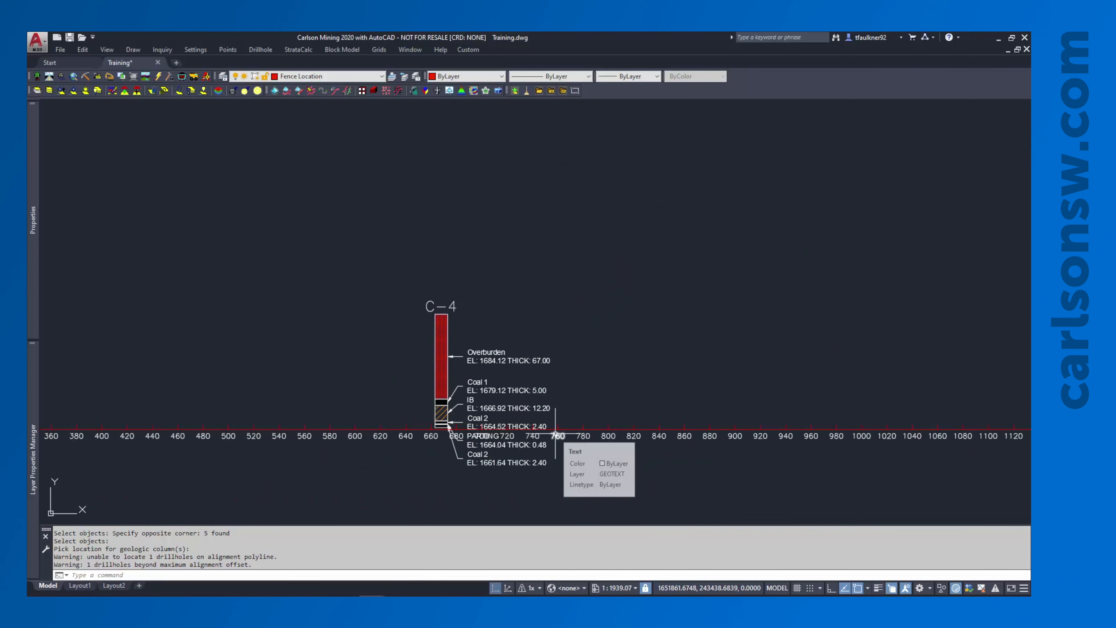
scroll(556, 433, "down", 5)
scroll(295, 416, "up", 3)
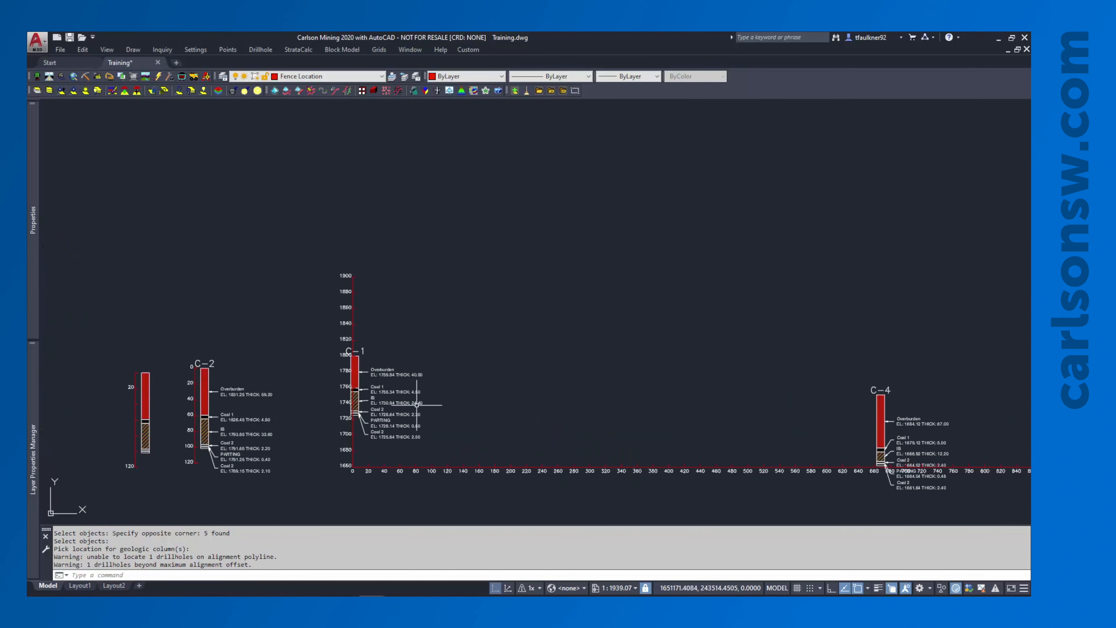
middle_click_drag(495, 374, 460, 347)
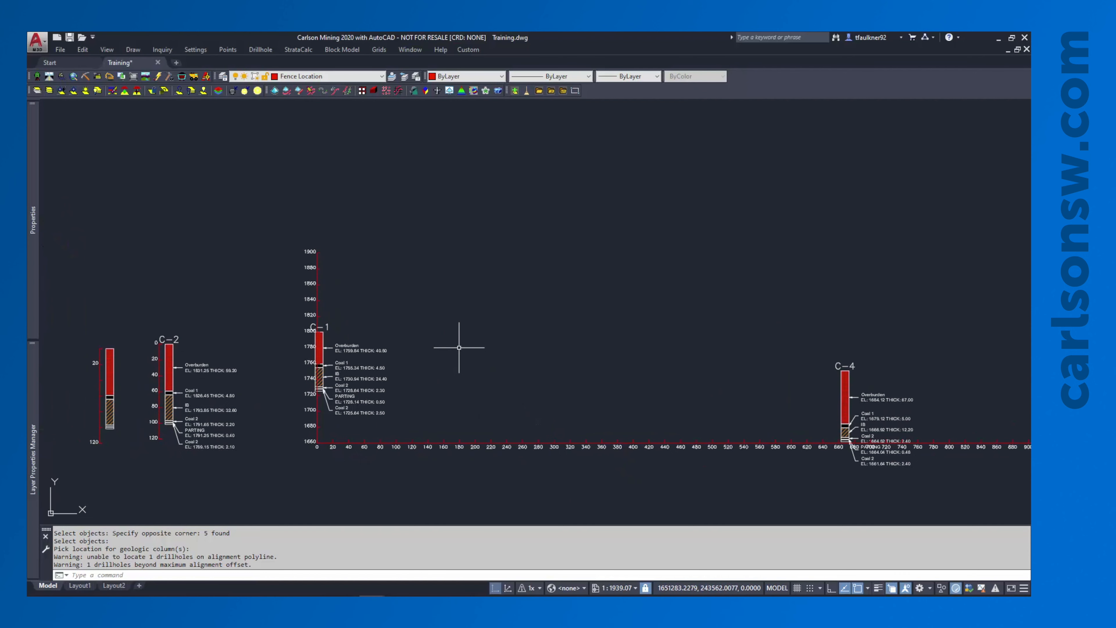
scroll(459, 347, "down", 4)
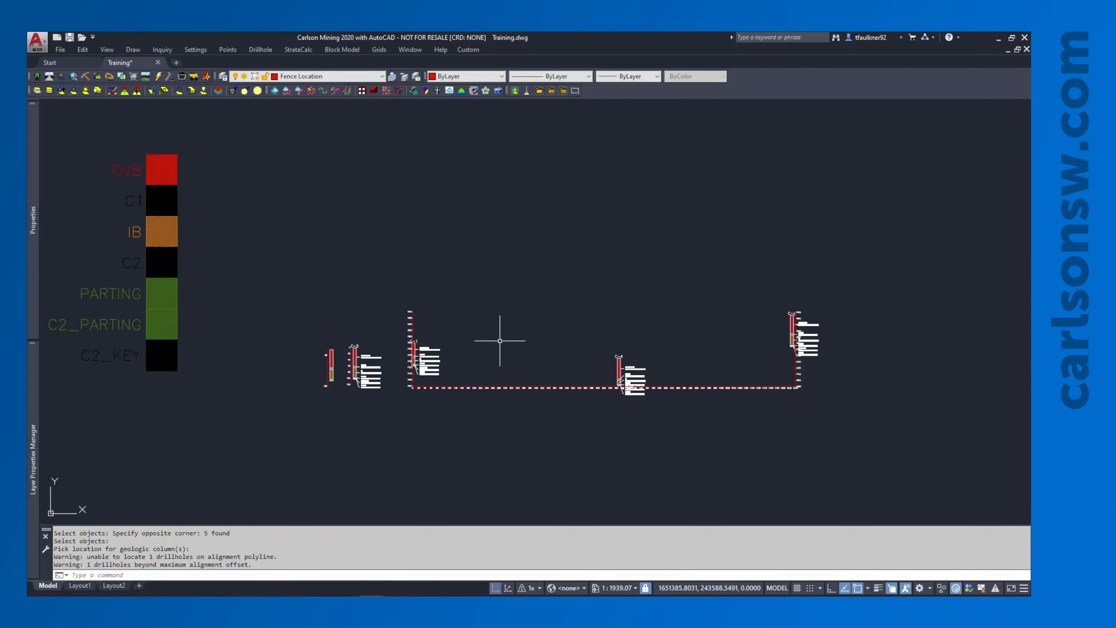
middle_click(324, 207)
middle_click(323, 207)
middle_click(391, 194)
middle_click(391, 194)
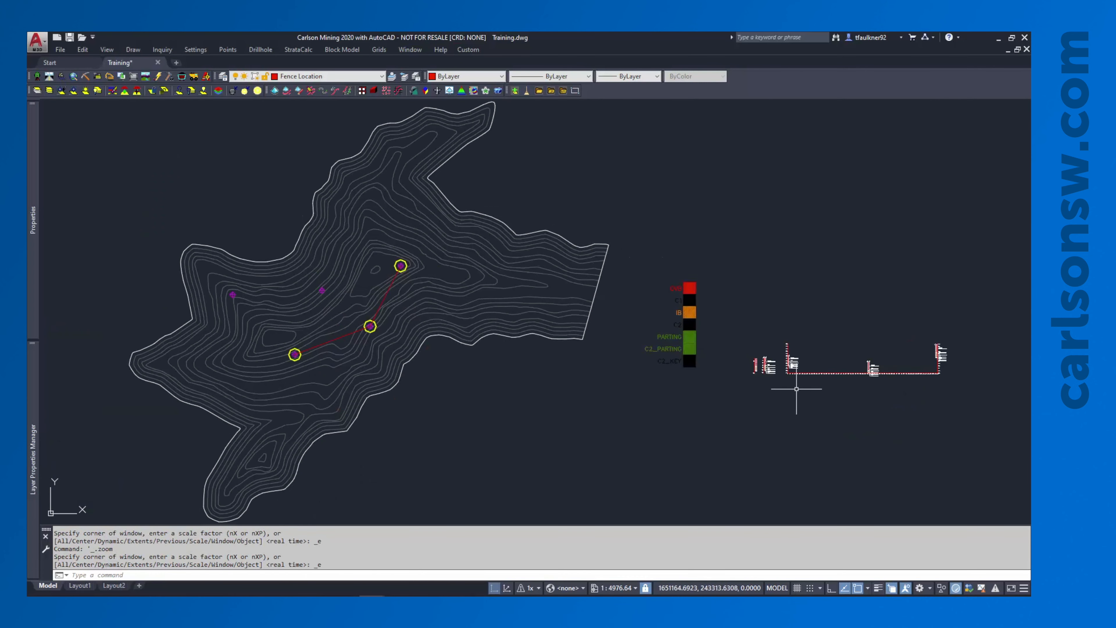
- Start a new geologic column with draw type 3D
left_click(261, 49)
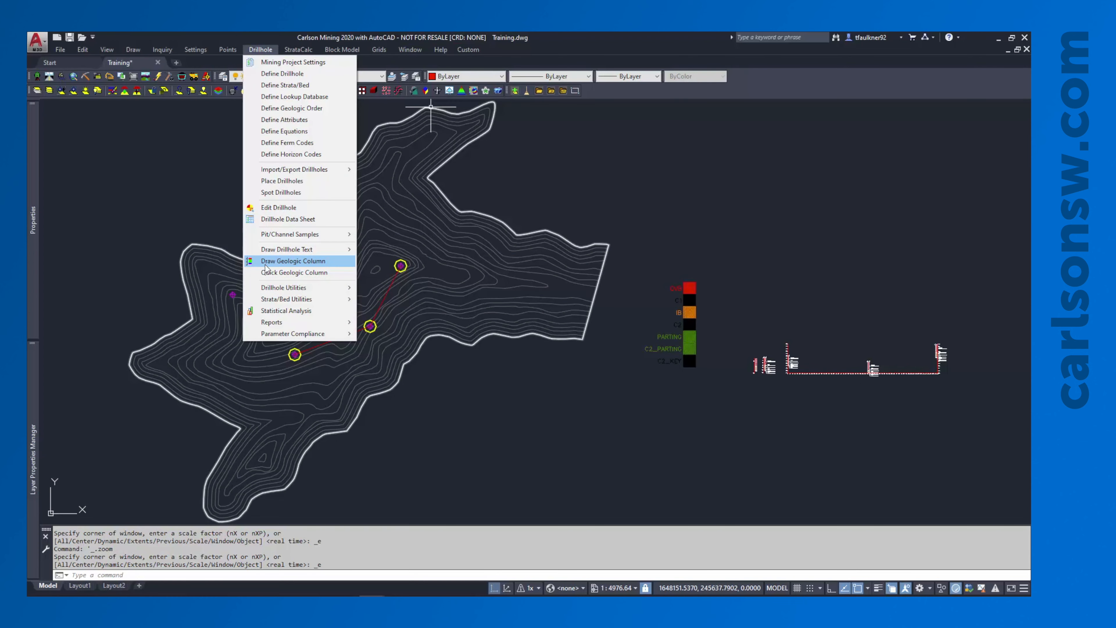
left_click(265, 264)
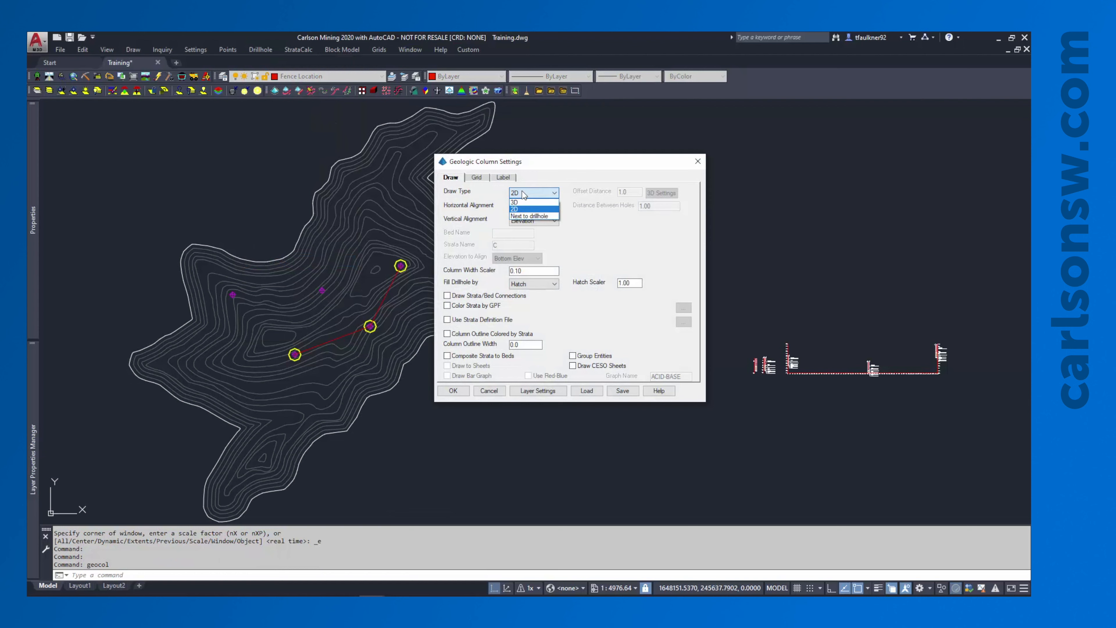
left_click(519, 203)
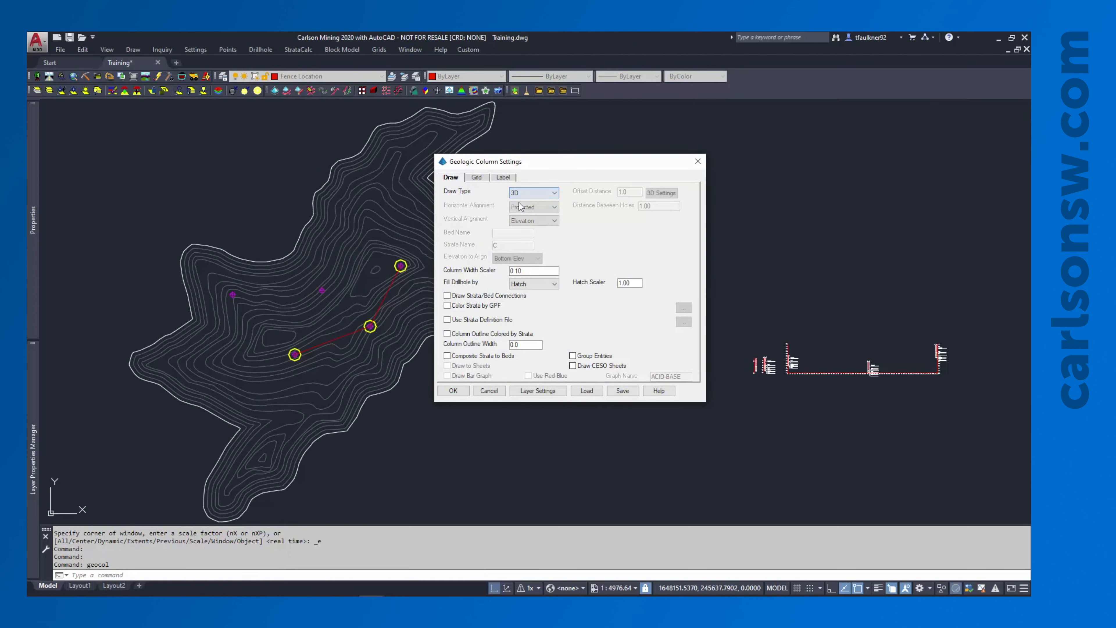
- Turn off the elevation axis and X-axis for the 3D columns and accept the geologic column settings
left_click(482, 180)
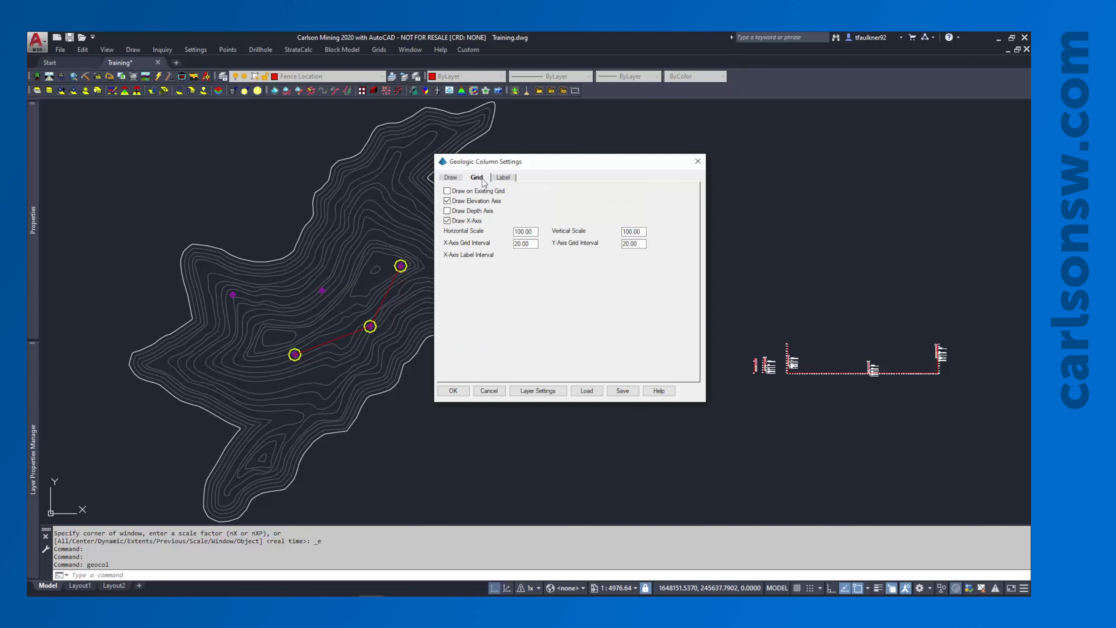
left_click(465, 203)
left_click(459, 221)
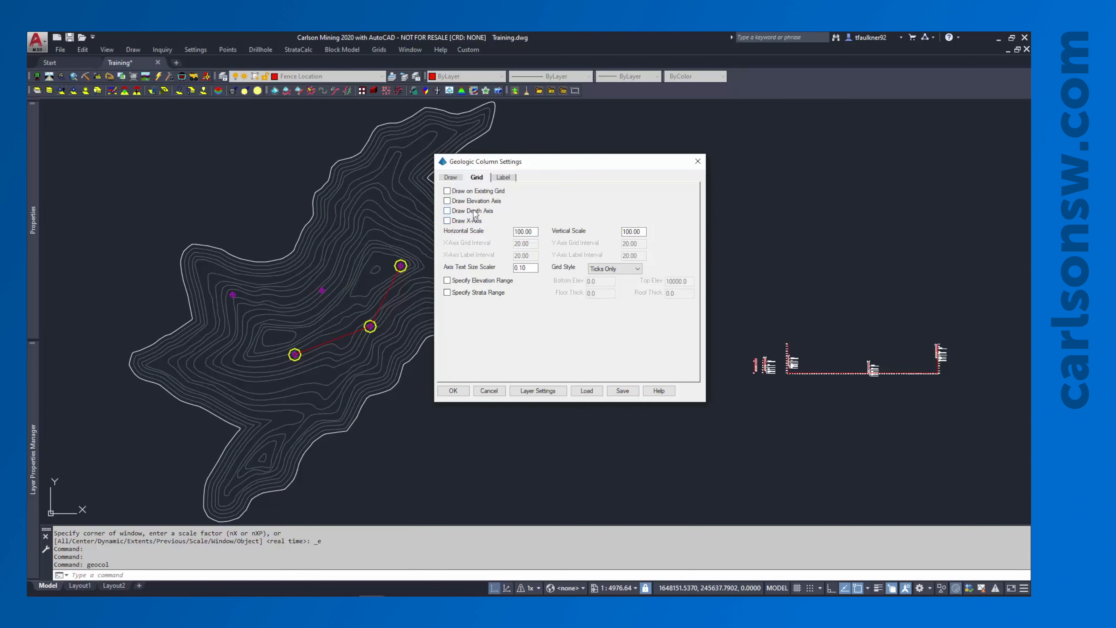
left_click(452, 178)
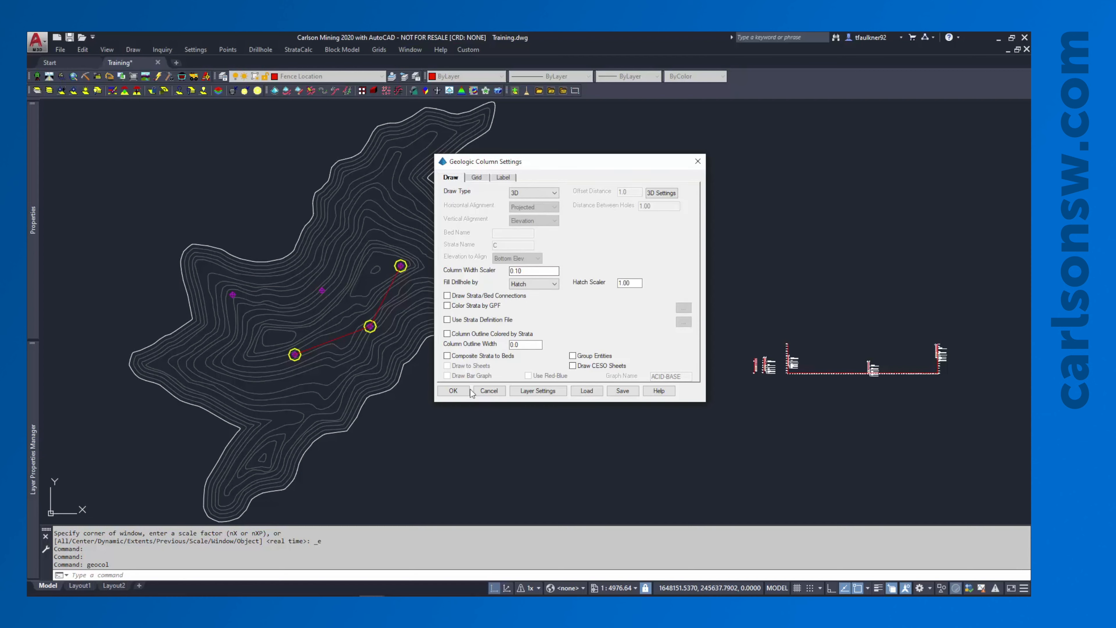
left_click(454, 390)
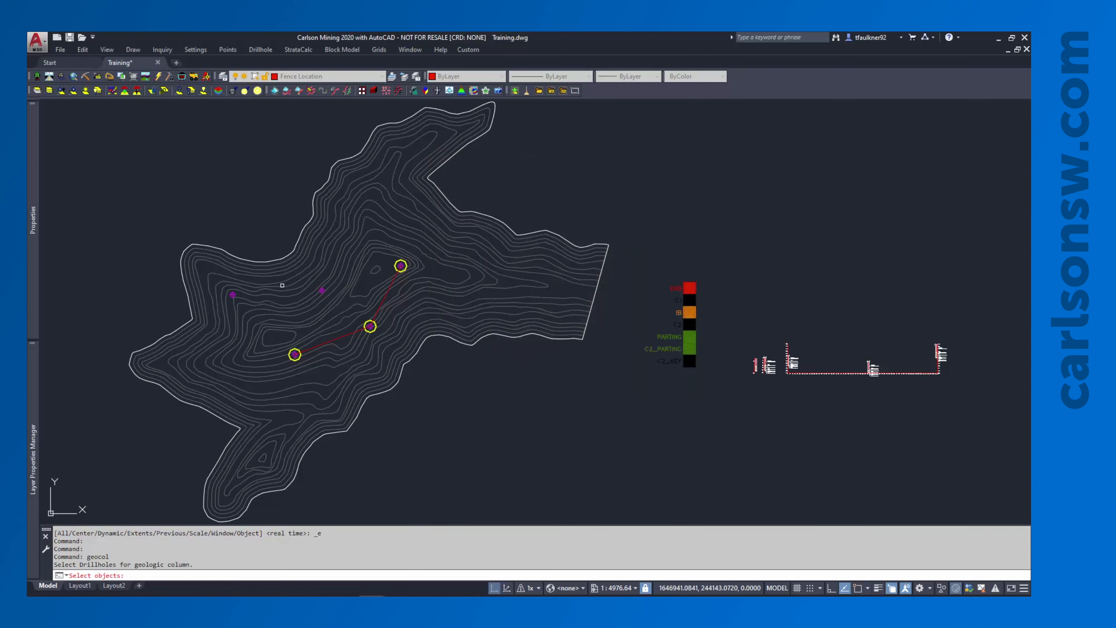
- Select all drillholes on the site map and draw their 3D geologic columns without any attributes
left_click(163, 227)
left_click(557, 429)
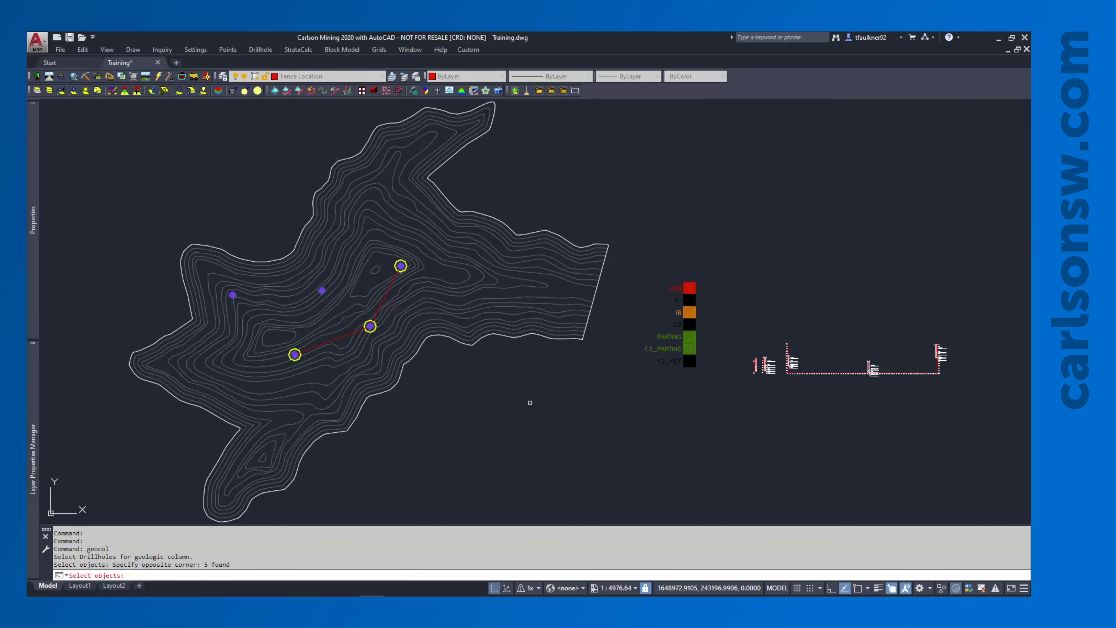
key("Return")
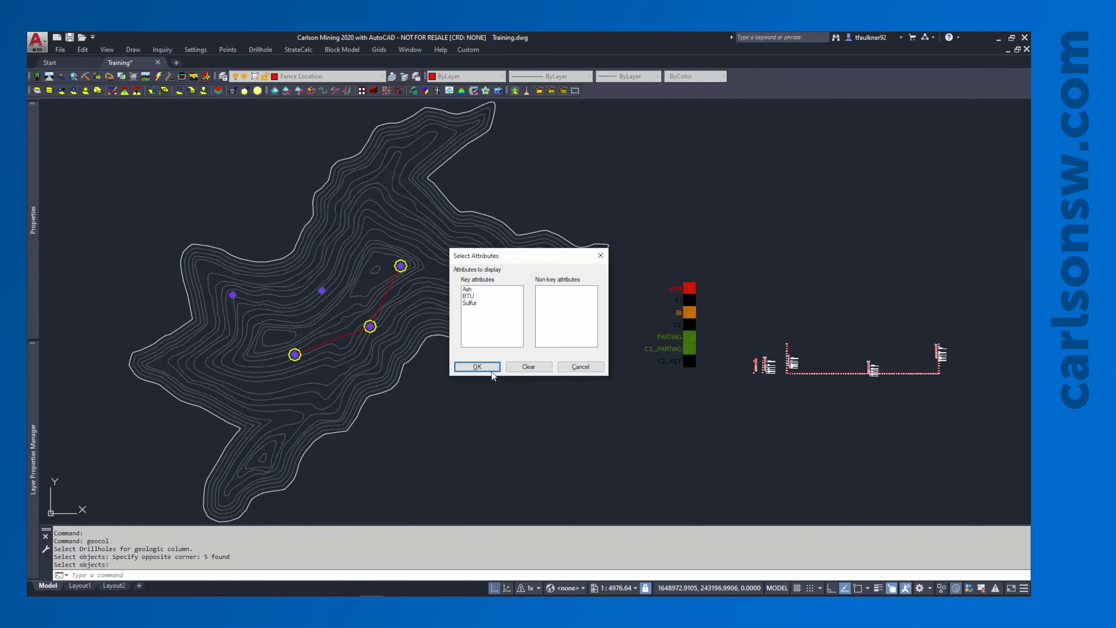
left_click(492, 370)
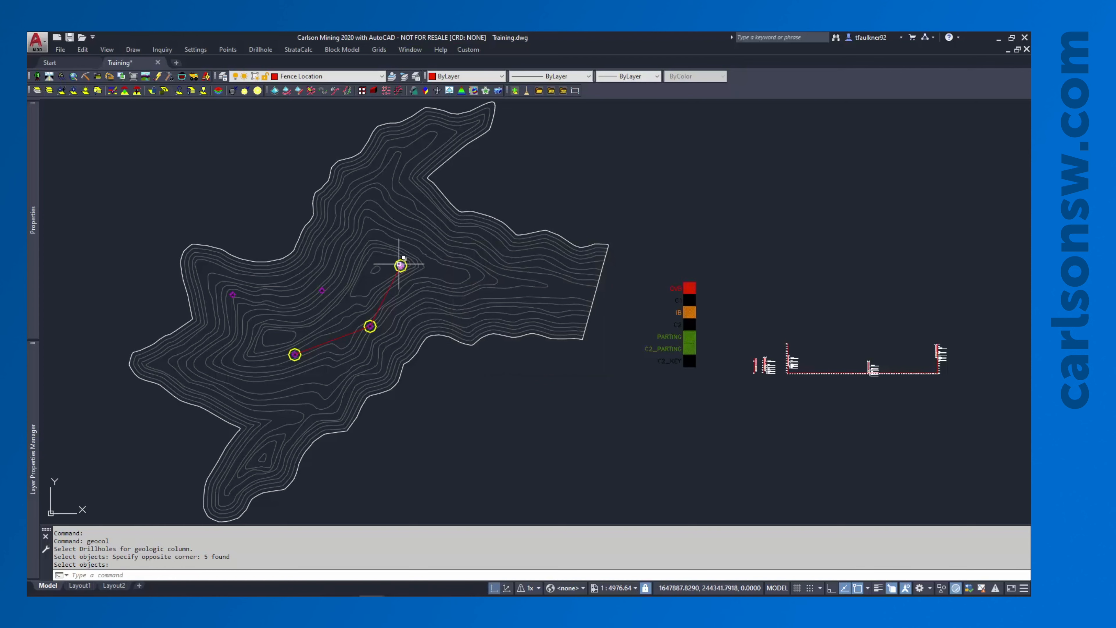
scroll(400, 263, "up", 12)
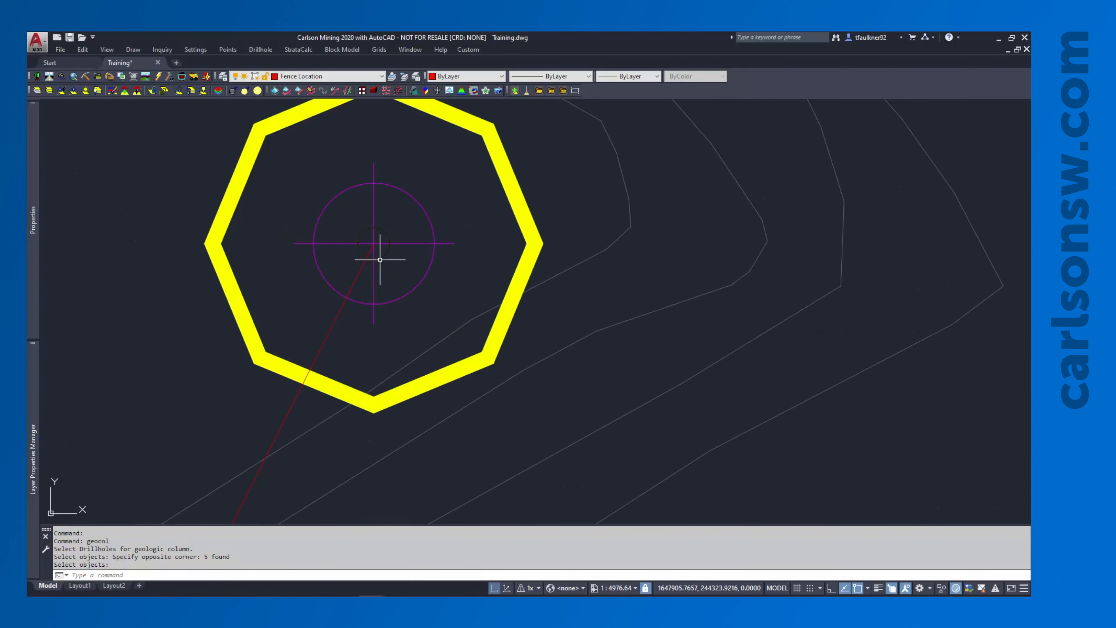
scroll(380, 259, "up", 2)
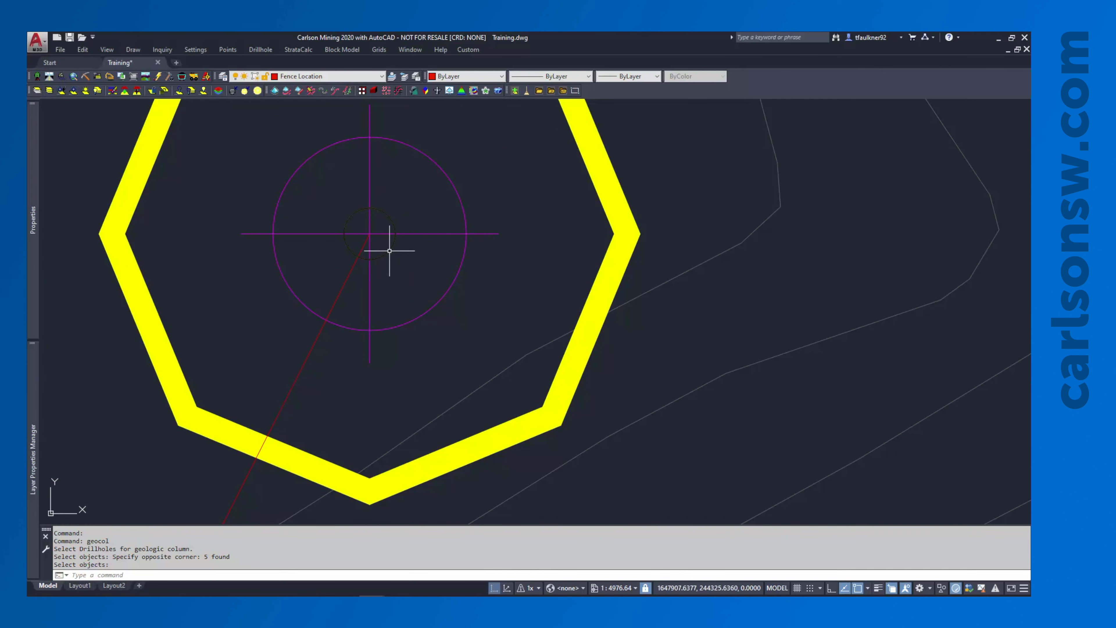
scroll(376, 240, "down", 15)
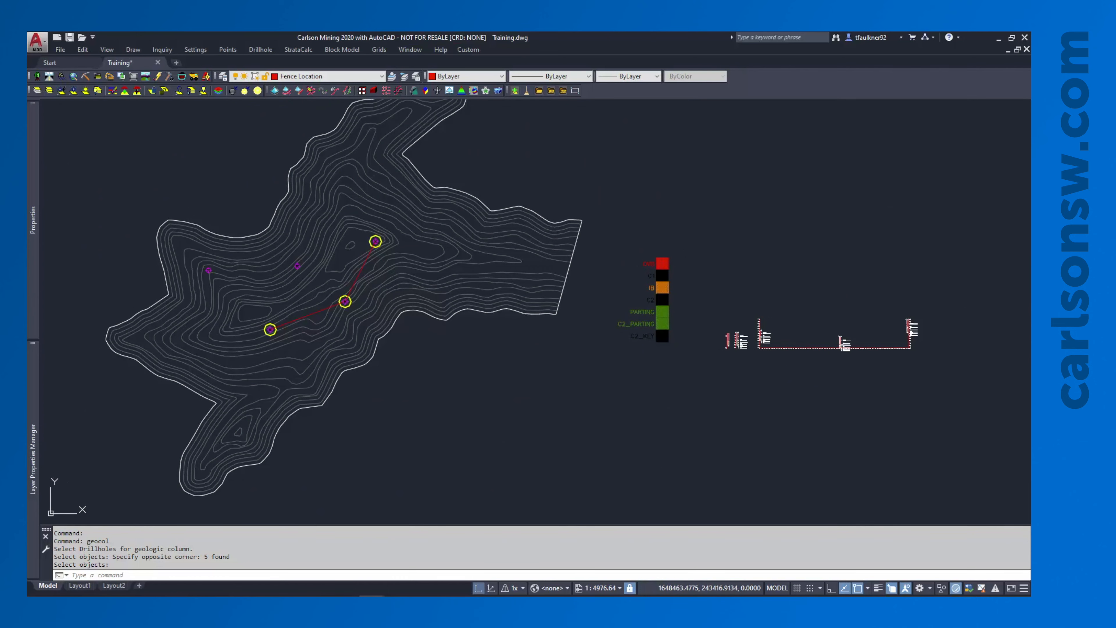
- Tilt the site map into a 3D view and examine the strata columns at the individual drillholes close up
middle_click_drag(447, 369, 324, 175, "shift")
scroll(326, 176, "up", 5)
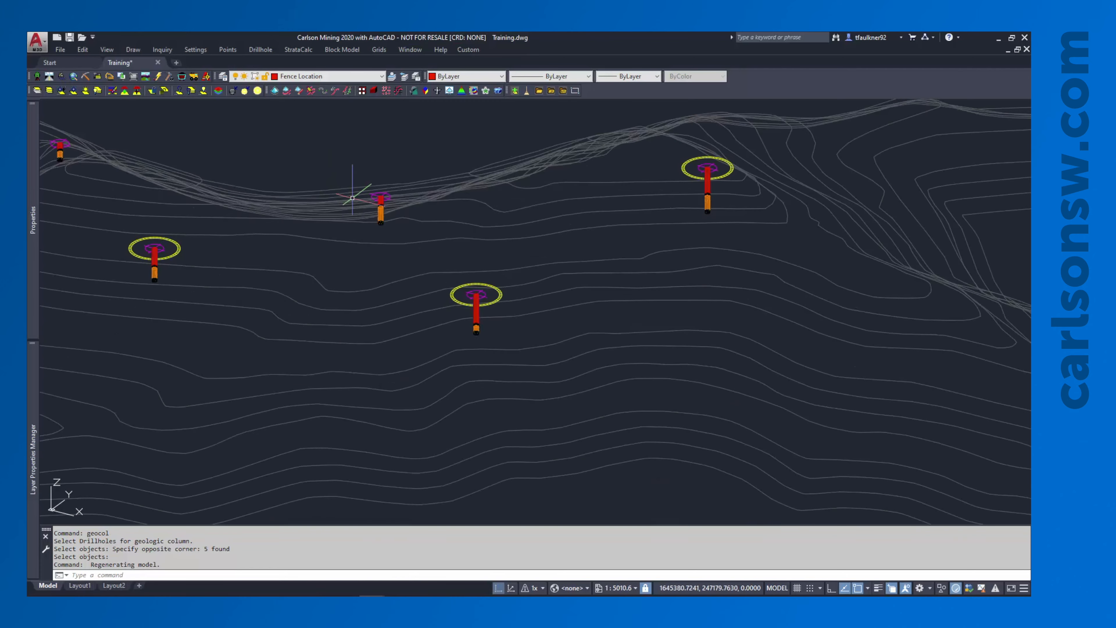
scroll(475, 316, "up", 5)
scroll(475, 317, "up", 1)
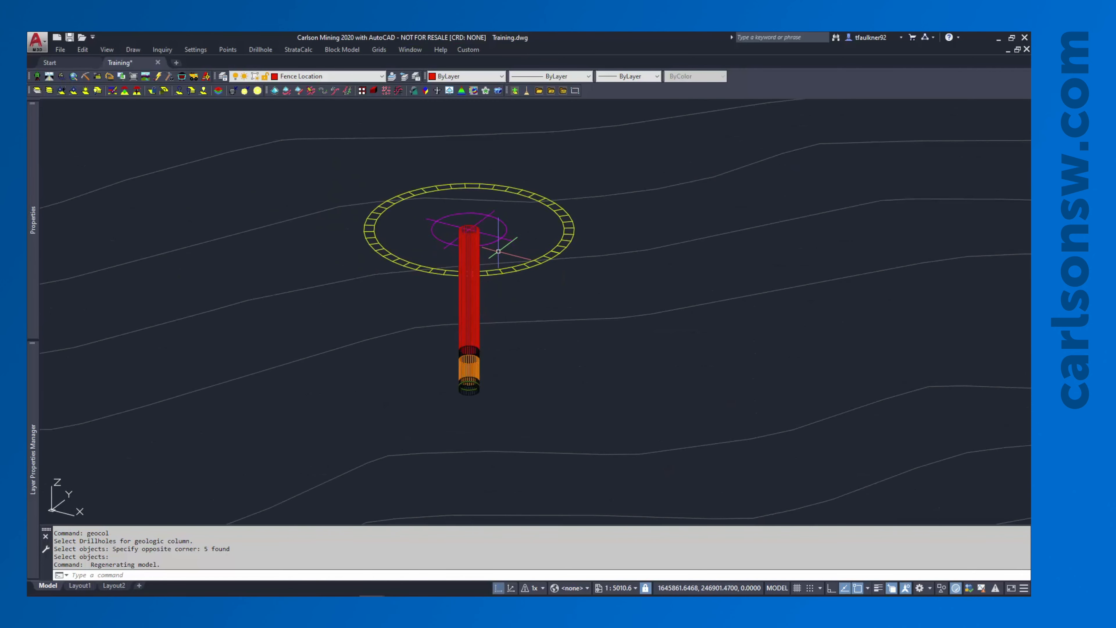
scroll(492, 243, "down", 3)
scroll(289, 206, "down", 2)
middle_click_drag(290, 205, 647, 269)
middle_click_drag(723, 257, 544, 289)
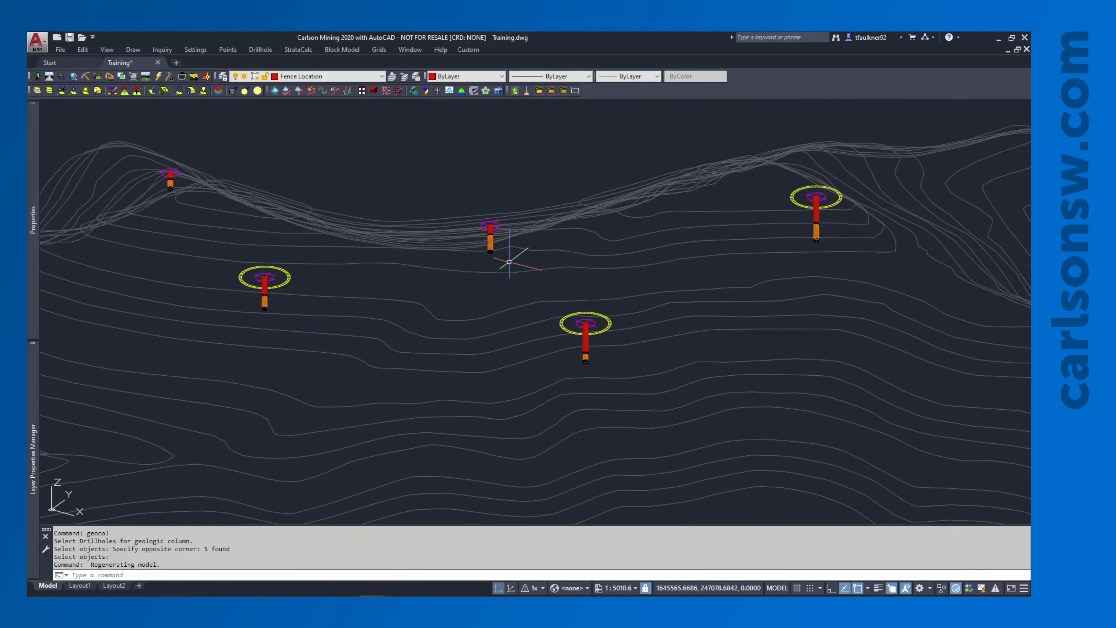
scroll(820, 209, "up", 8)
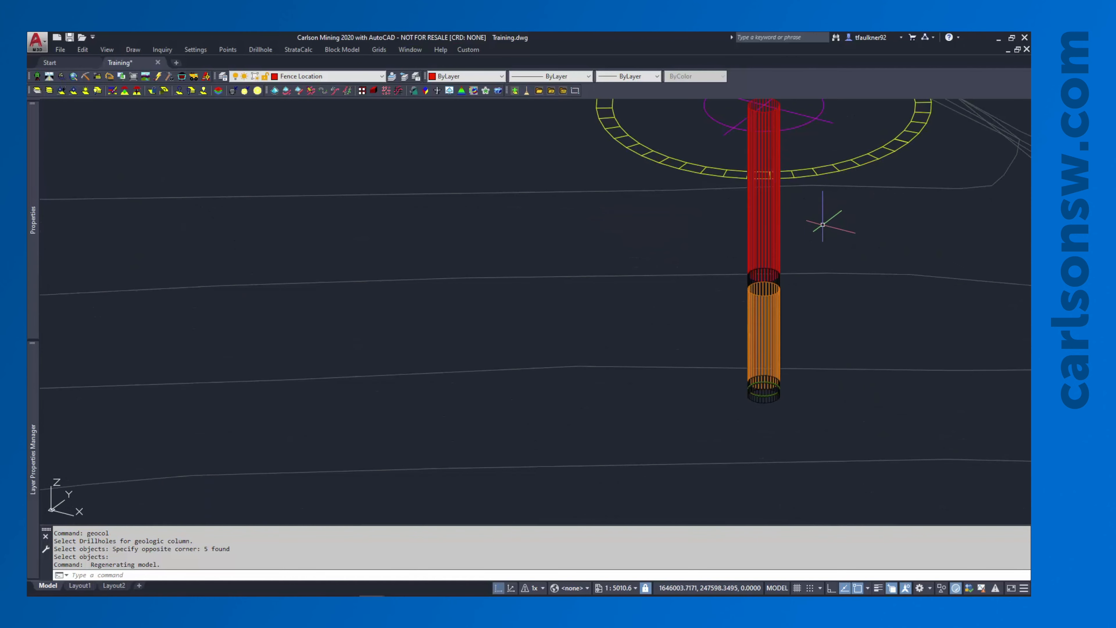
middle_click_drag(804, 264, 554, 300)
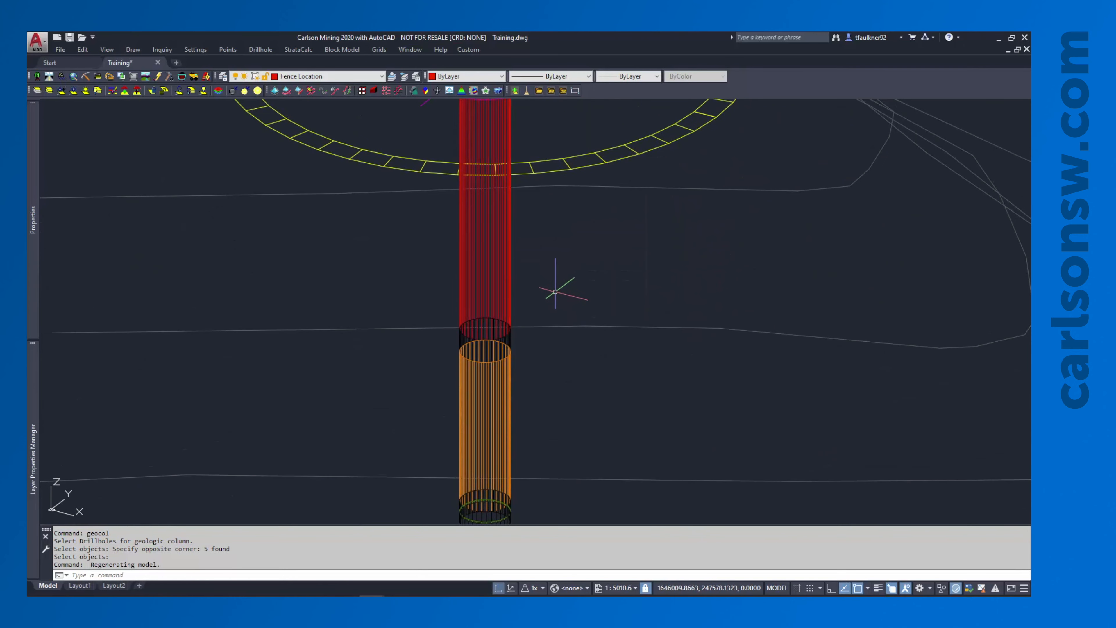
scroll(555, 292, "down", 10)
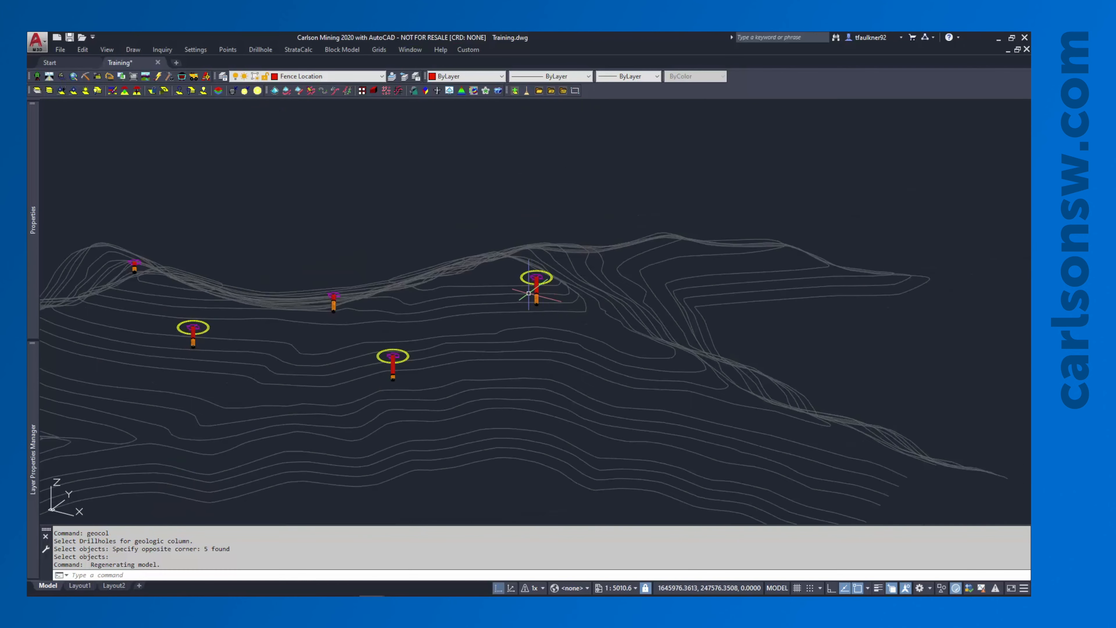
middle_click_drag(467, 315, 535, 302)
scroll(474, 347, "up", 10)
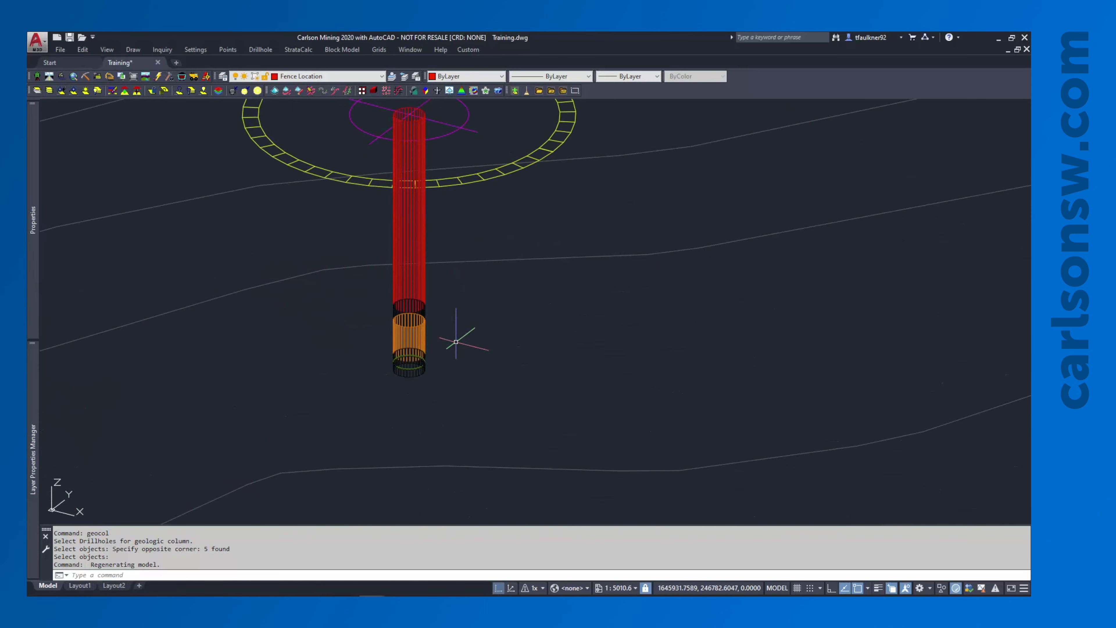
scroll(457, 342, "down", 12)
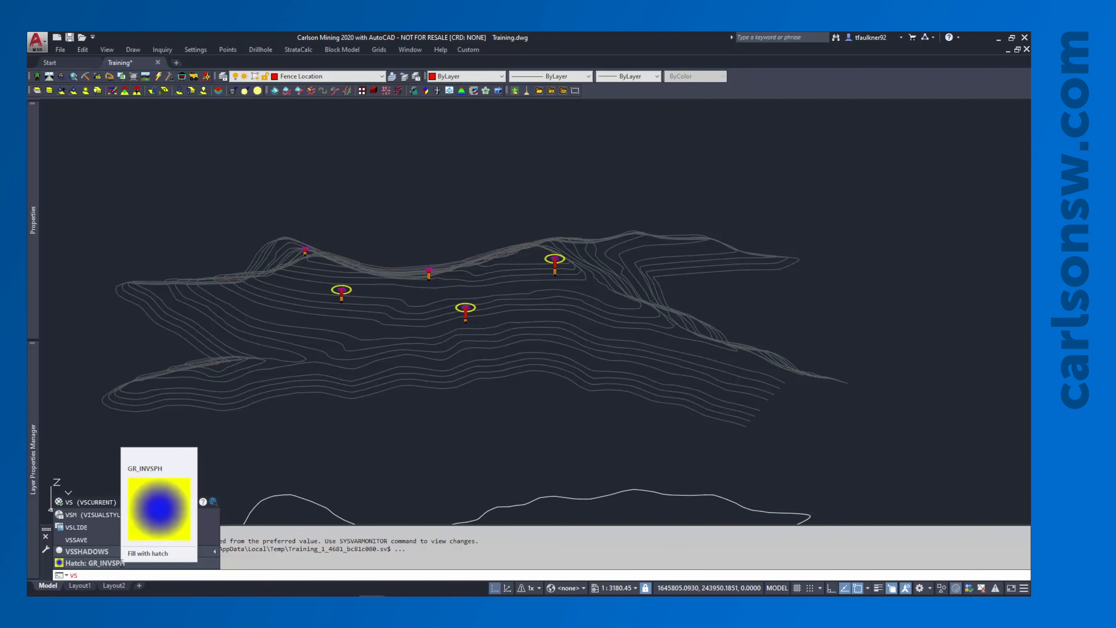
- Apply the Realistic visual style and inspect the shaded 3D columns at the drillholes
key("Return")
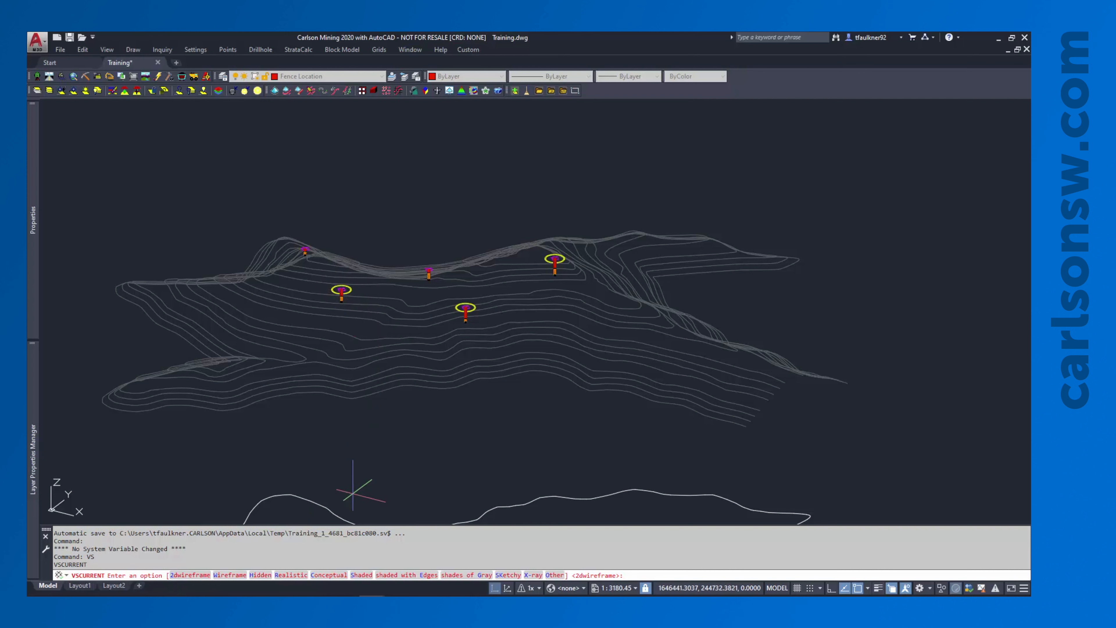
left_click(292, 576)
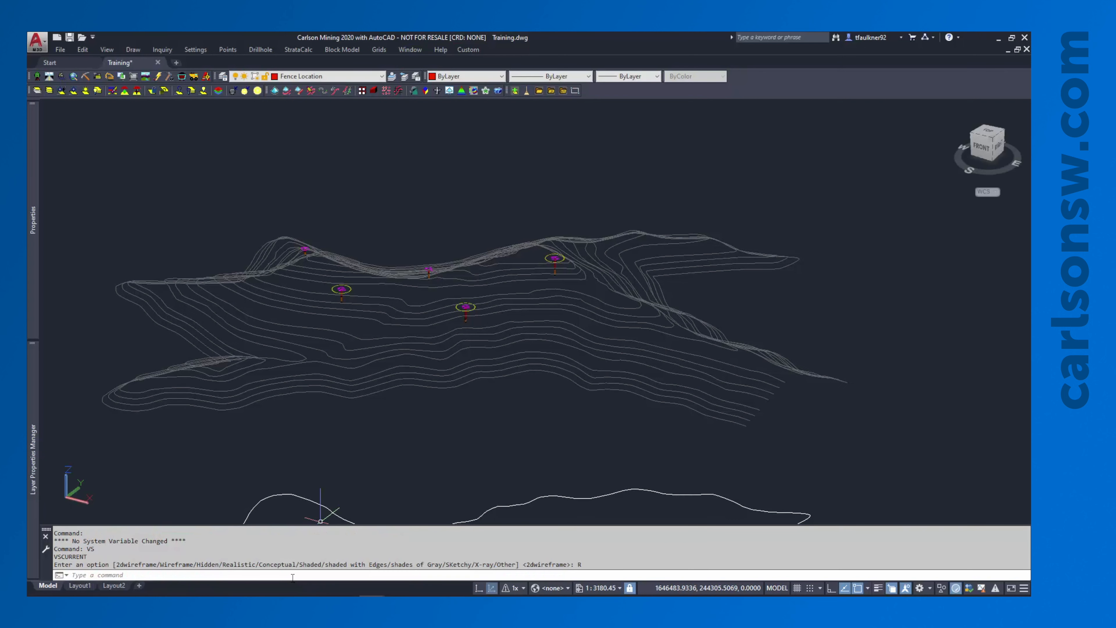
scroll(469, 320, "up", 10)
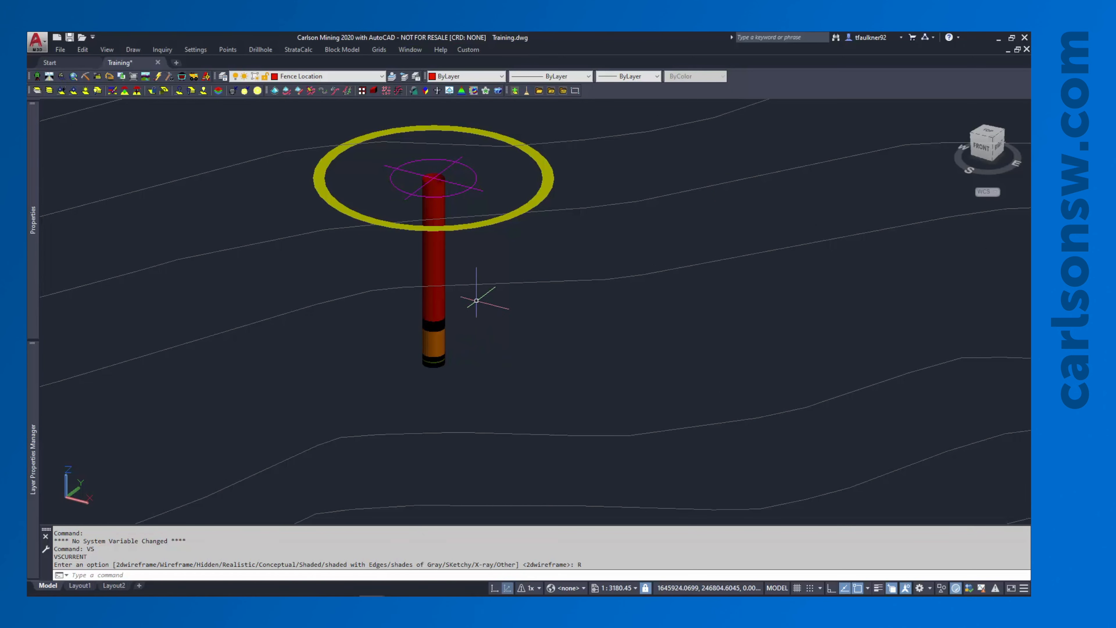
middle_click_drag(491, 200, 434, 331)
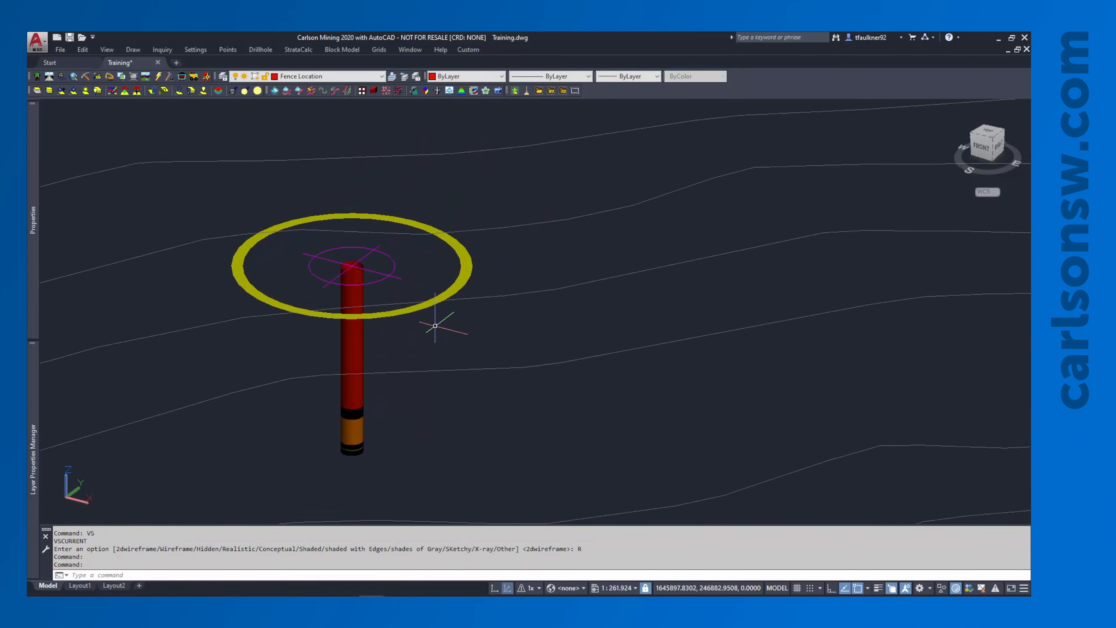
scroll(436, 325, "down", 6)
scroll(553, 217, "up", 8)
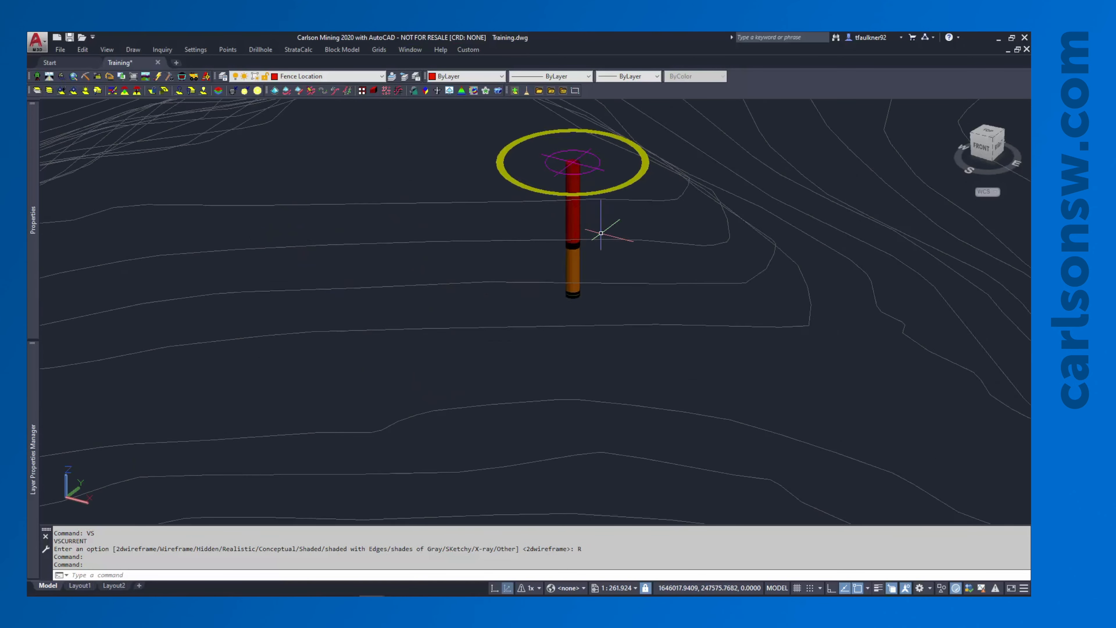
scroll(601, 233, "down", 3)
scroll(599, 232, "down", 5)
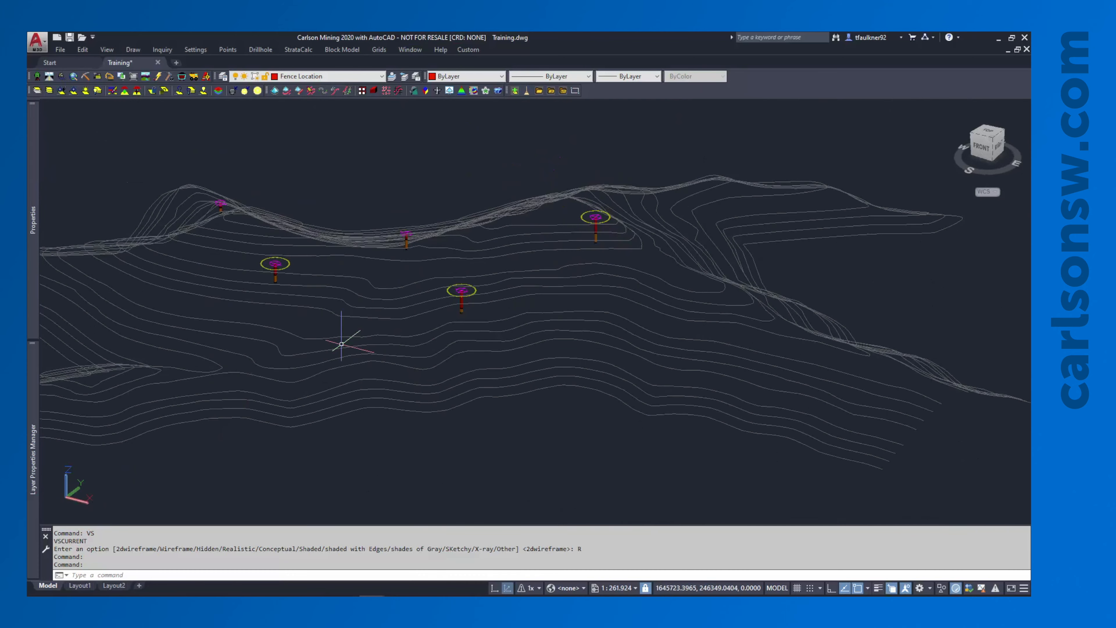
scroll(246, 283, "up", 5)
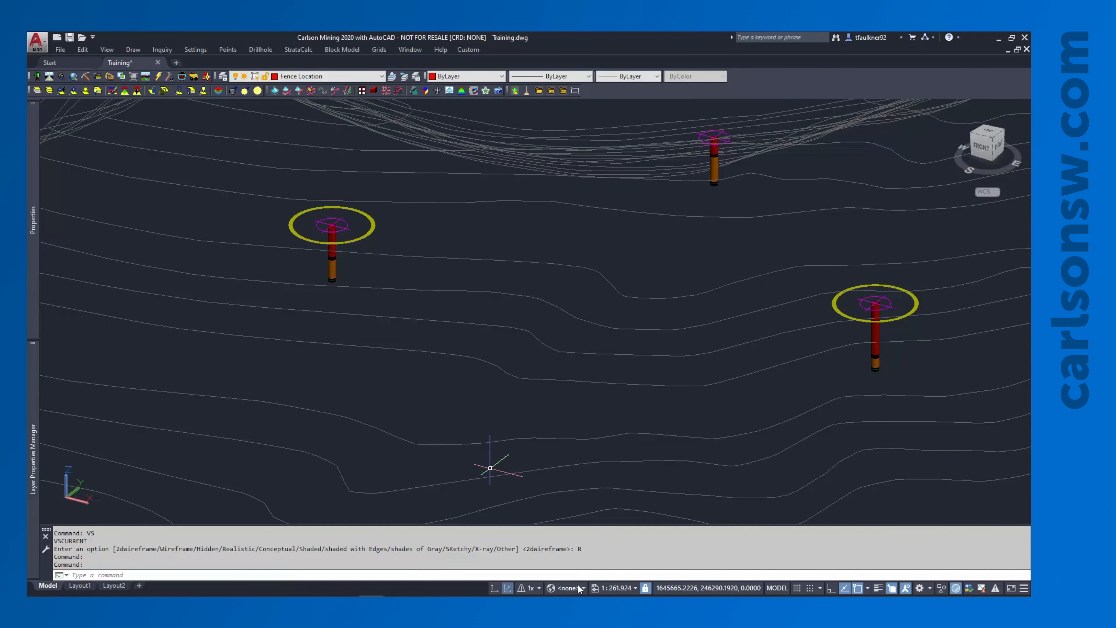
scroll(546, 200, "down", 2)
middle_click_drag(664, 192, 416, 292)
scroll(415, 292, "down", 2)
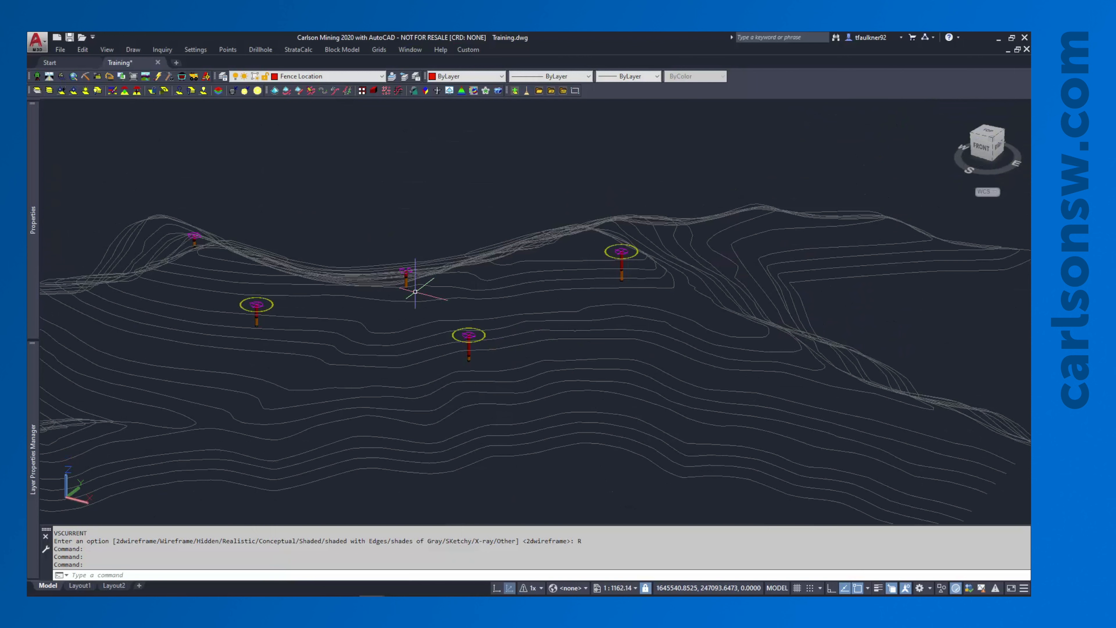
- Switch the visual style back to 2dwireframe and check a 3D column close up
left_click(415, 578)
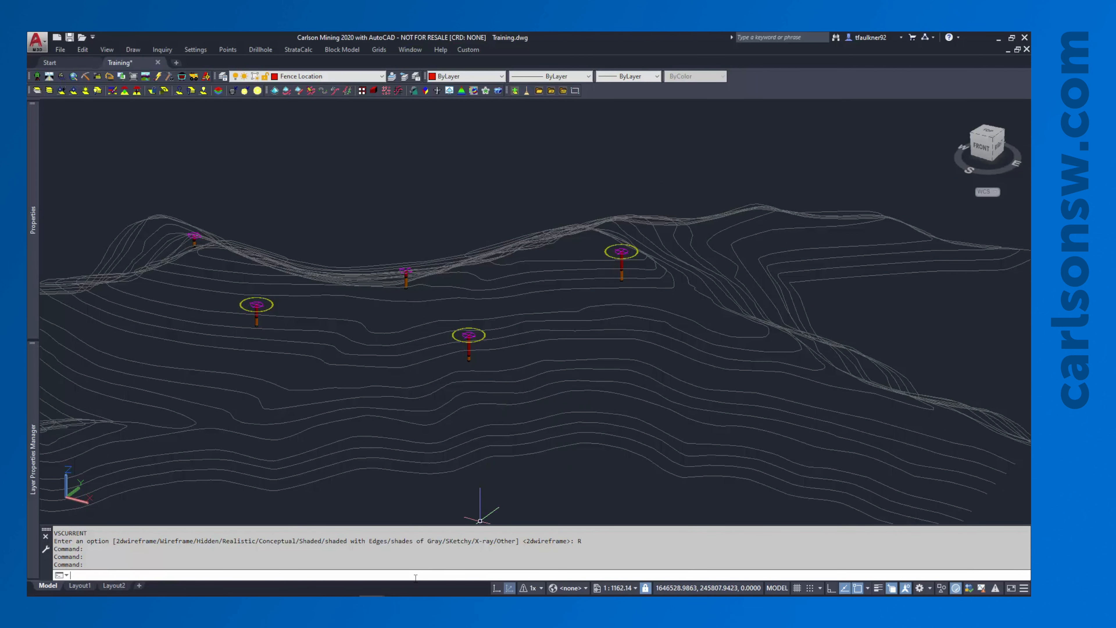
type("vs")
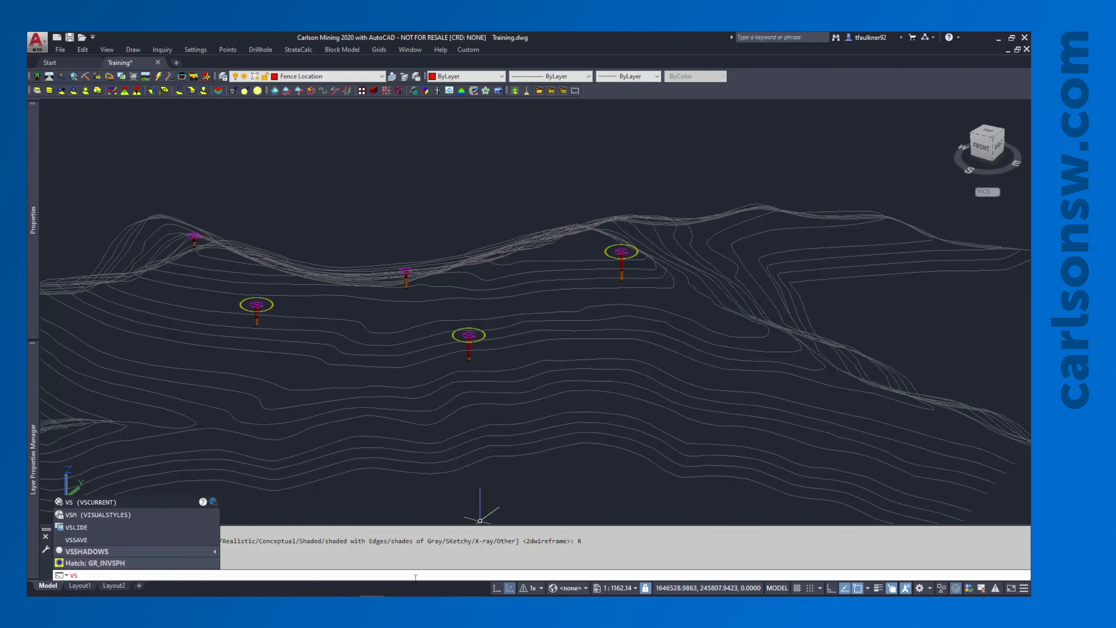
key("Return")
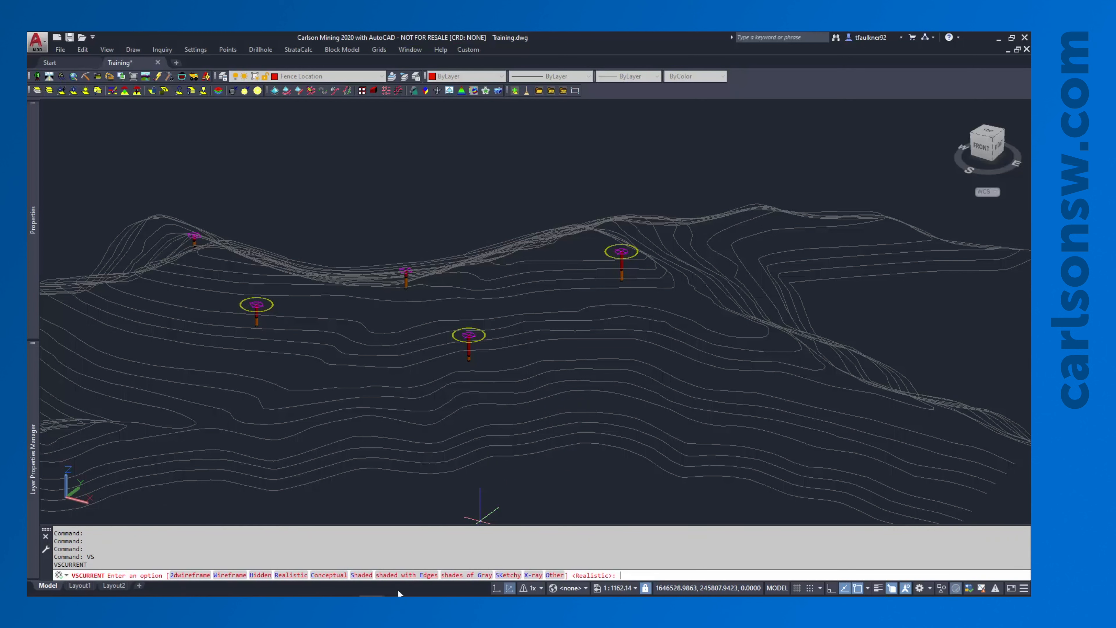
left_click(183, 576)
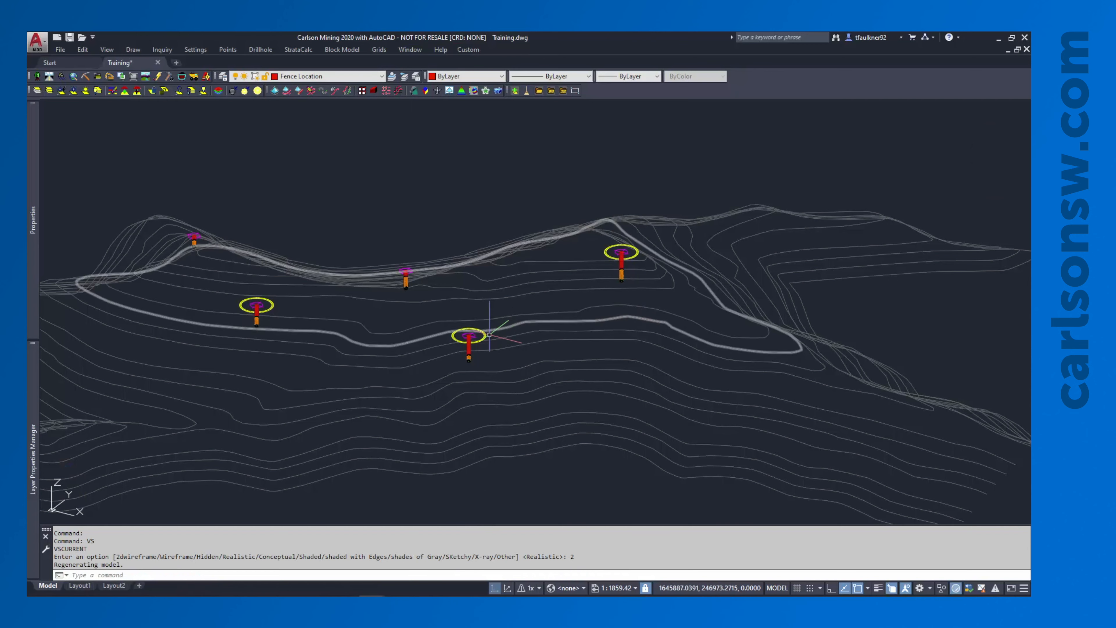
scroll(469, 344, "up", 8)
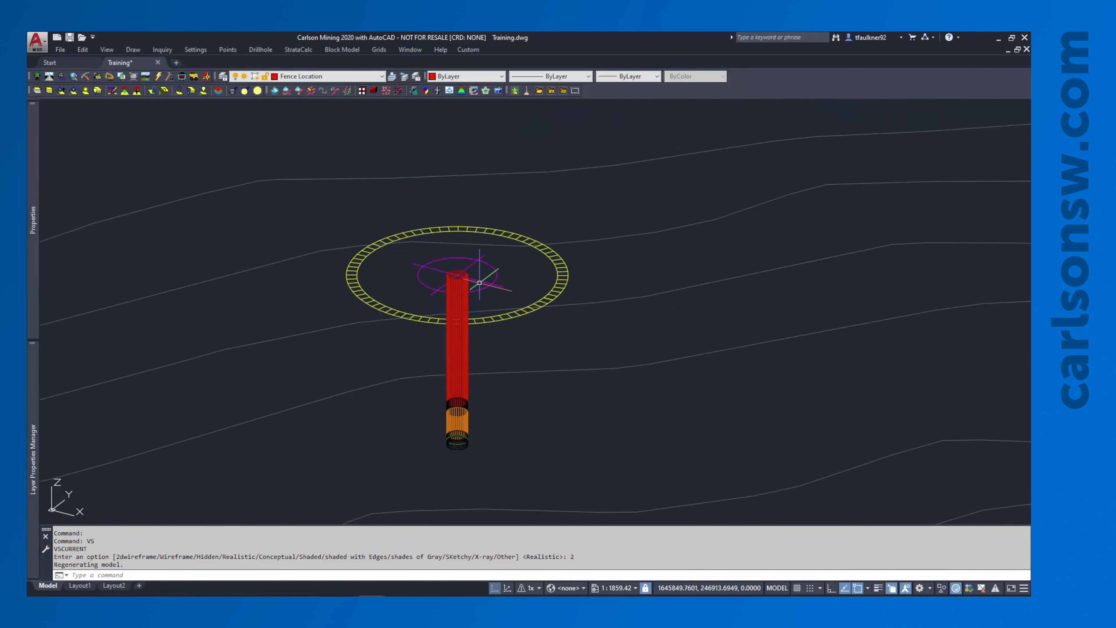
scroll(479, 283, "down", 8)
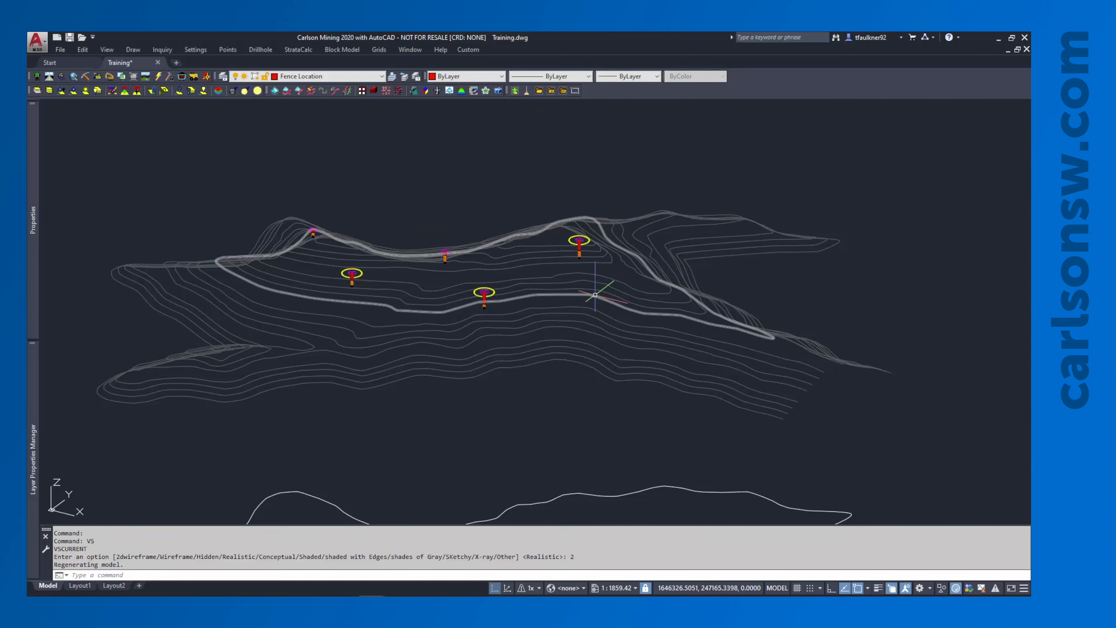
- Return the drawing from the 3D view to plan view
left_click(107, 51)
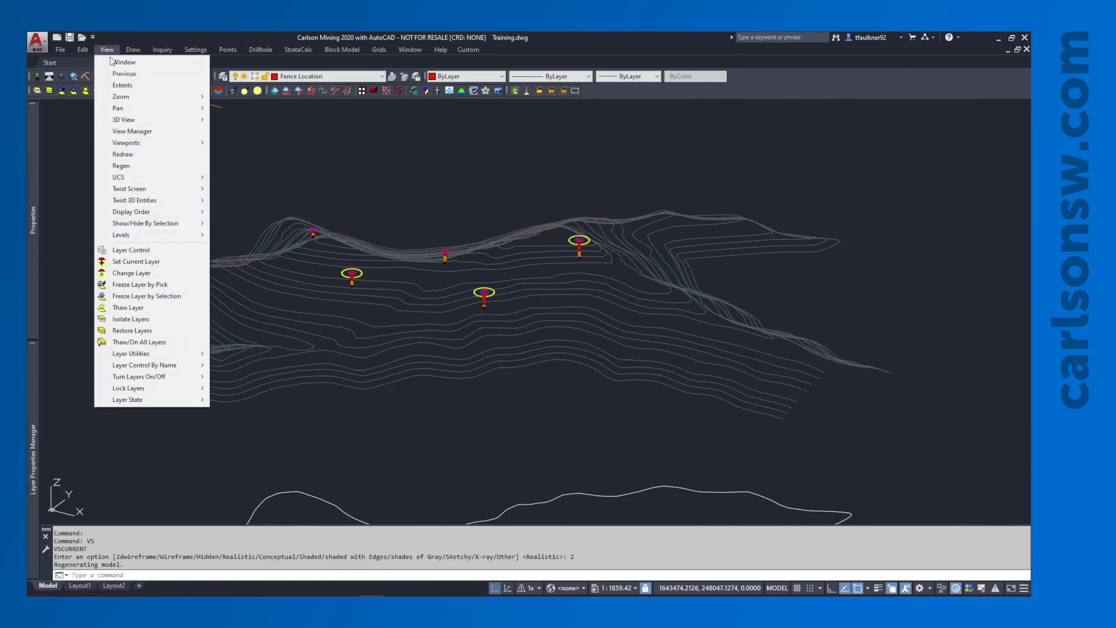
mouse_move(130, 124)
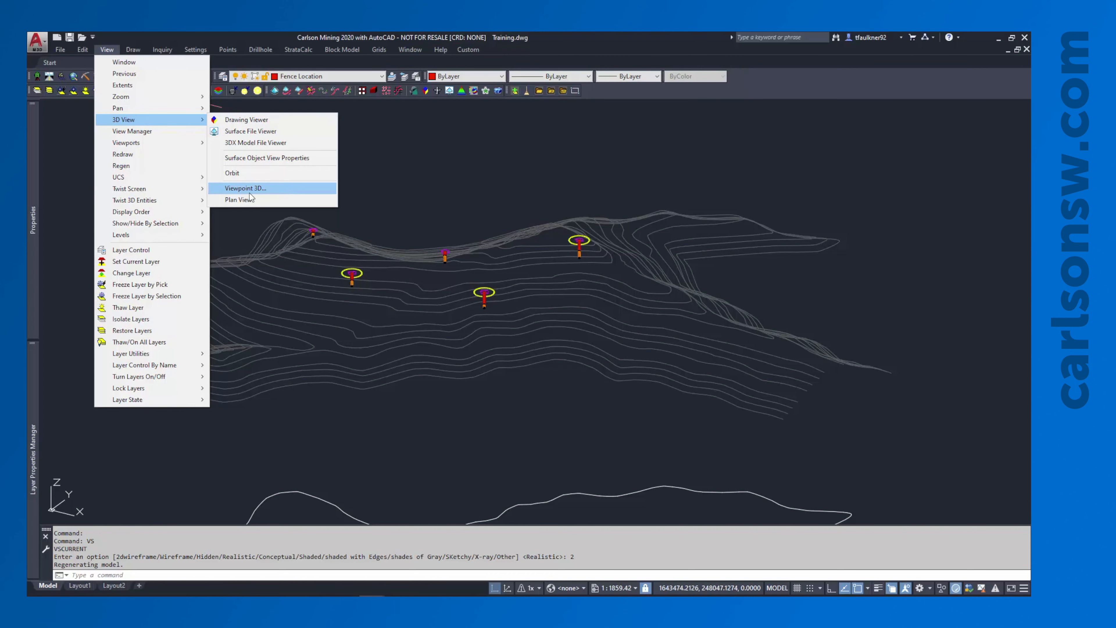
left_click(239, 199)
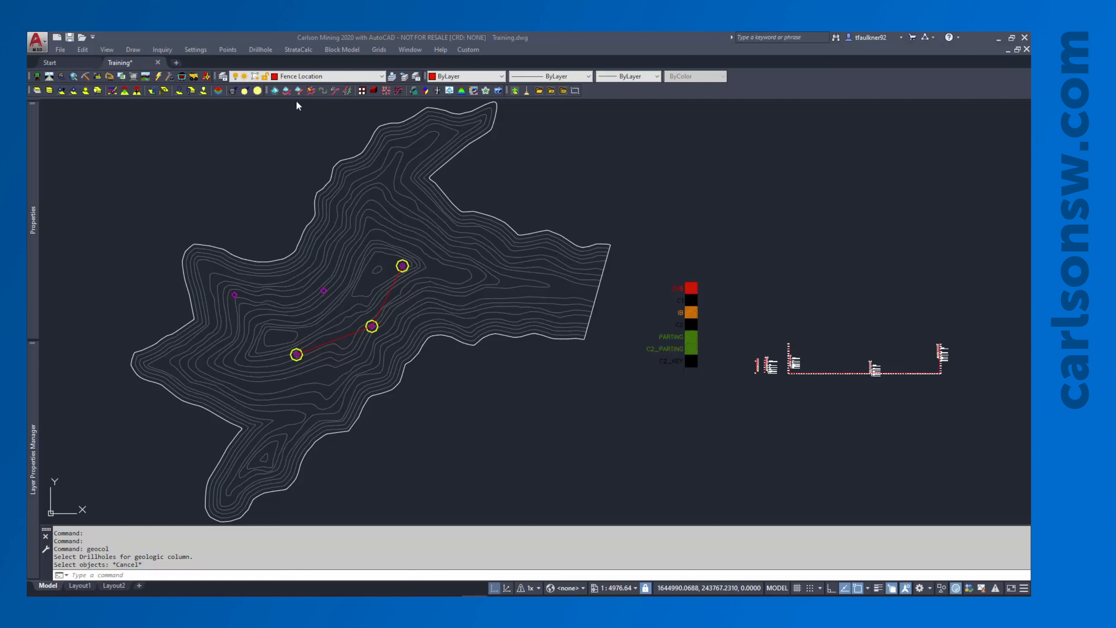
- Start a new geologic column with draw type 2D and horizontal alignment Individual
left_click(262, 49)
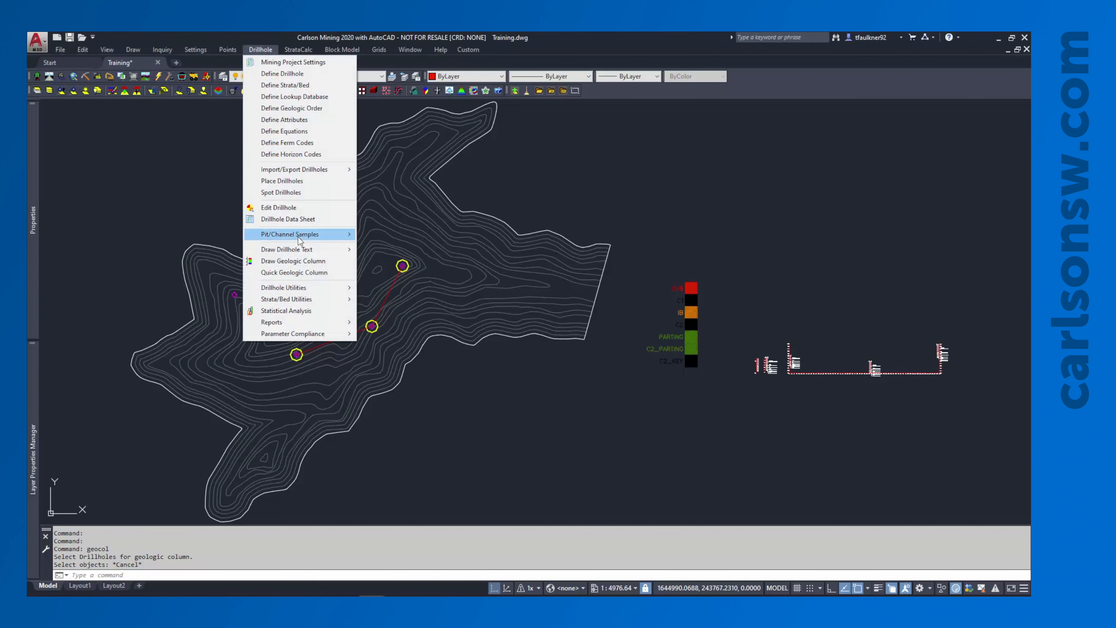
left_click(298, 261)
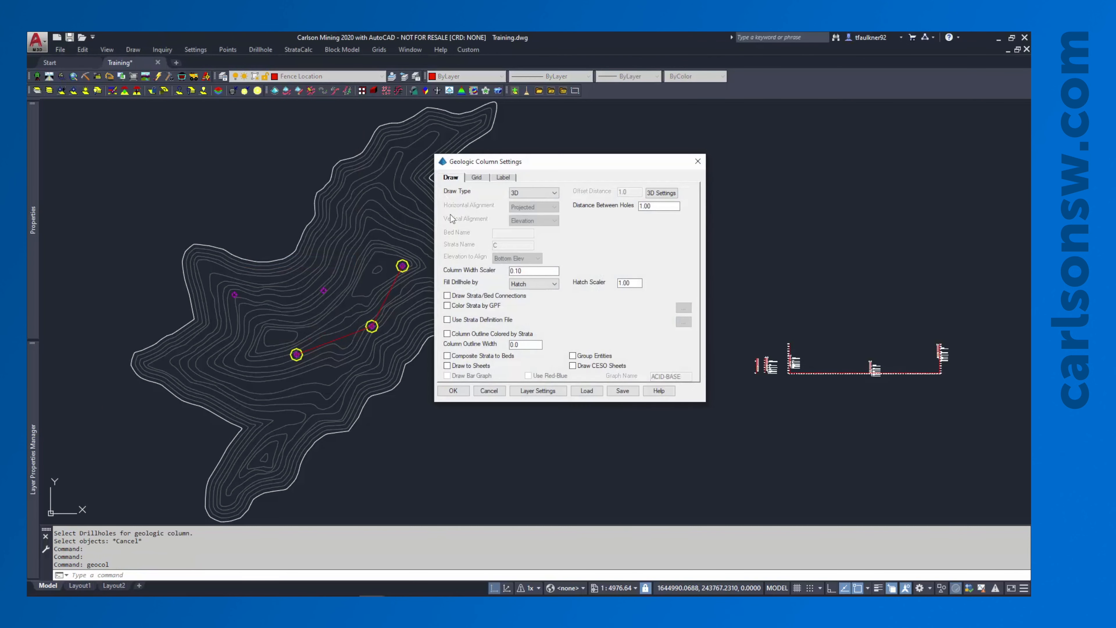
left_click(520, 194)
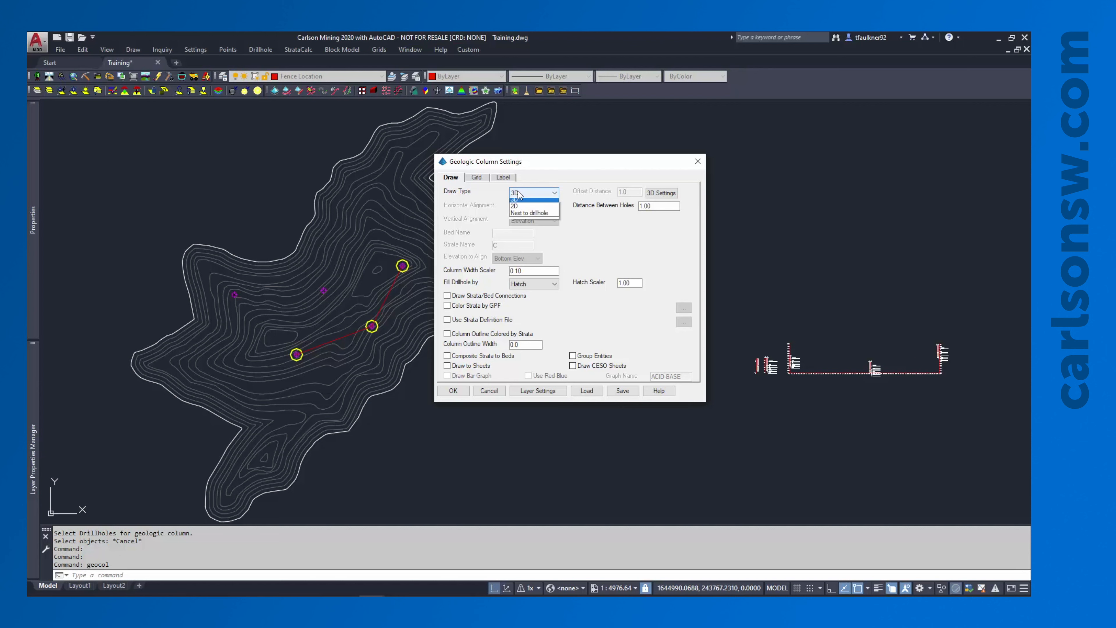
left_click(523, 209)
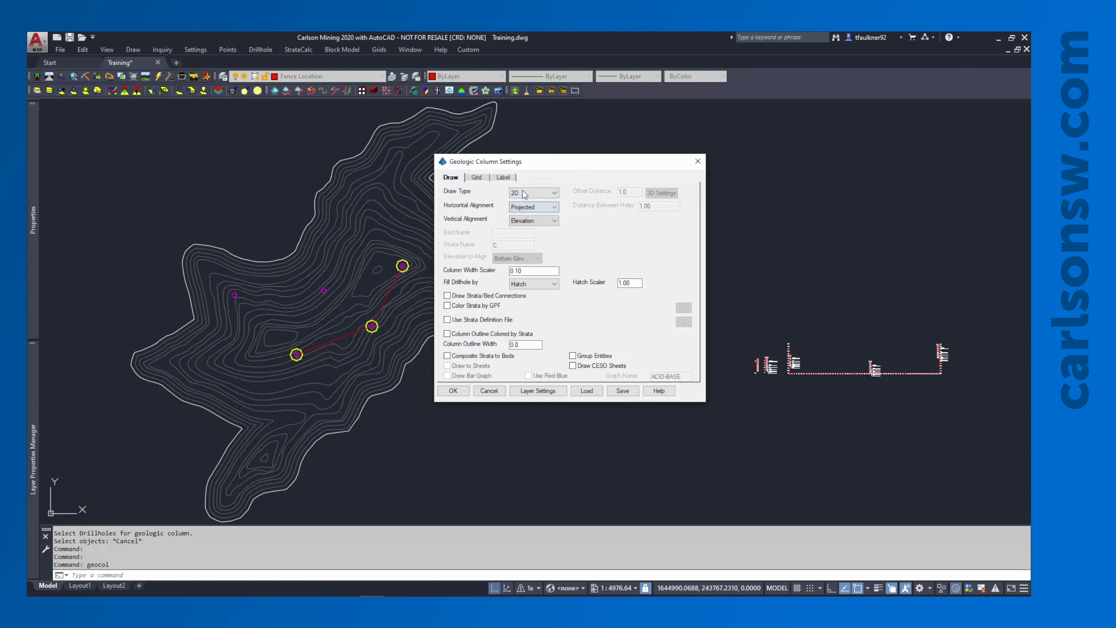
left_click(525, 207)
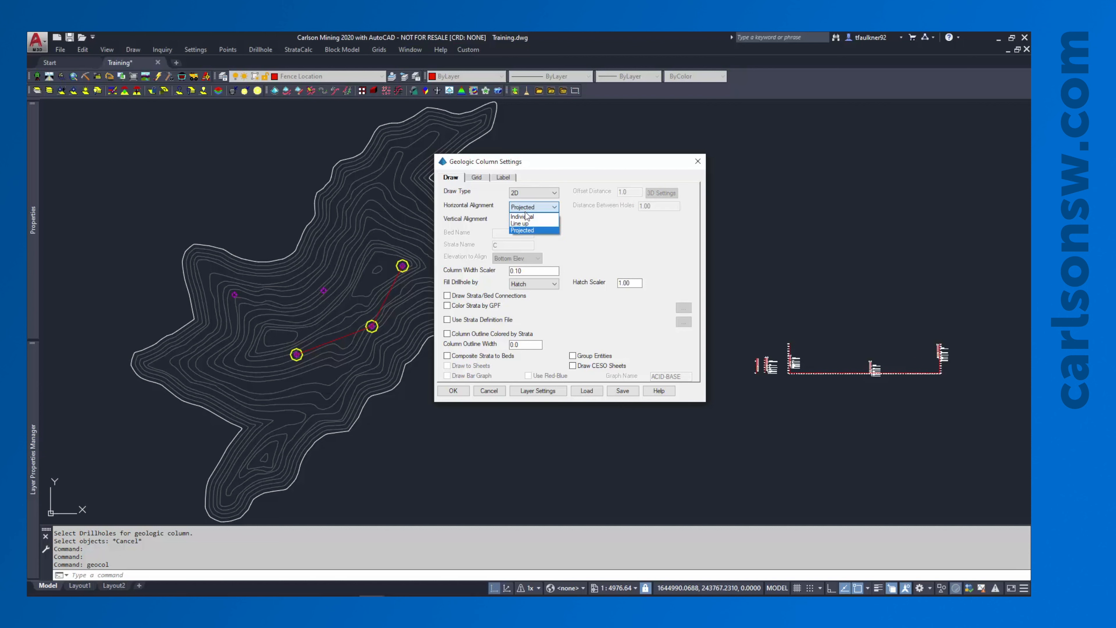
left_click(526, 217)
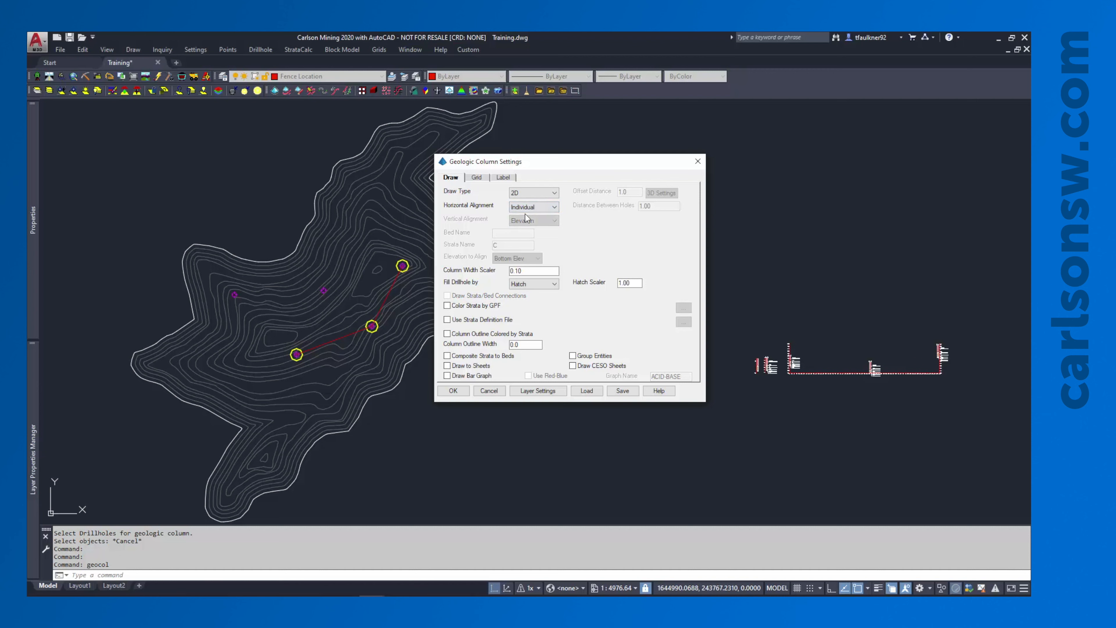
- Turn on the depth axis and Composite Strata to Beds, and accept the geologic column settings
left_click(482, 177)
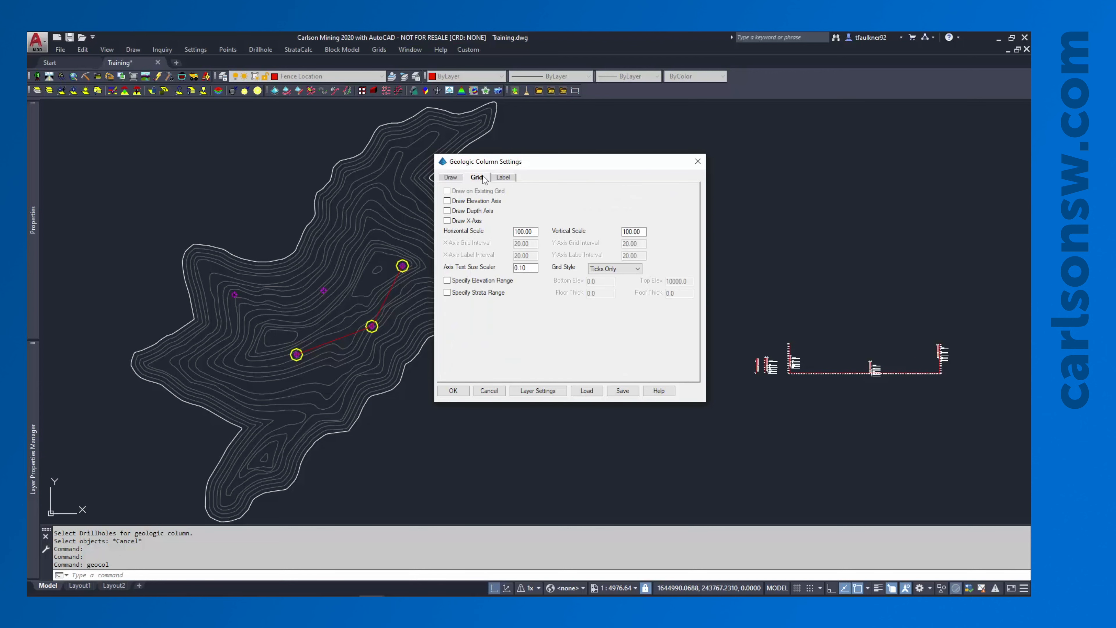
left_click(464, 213)
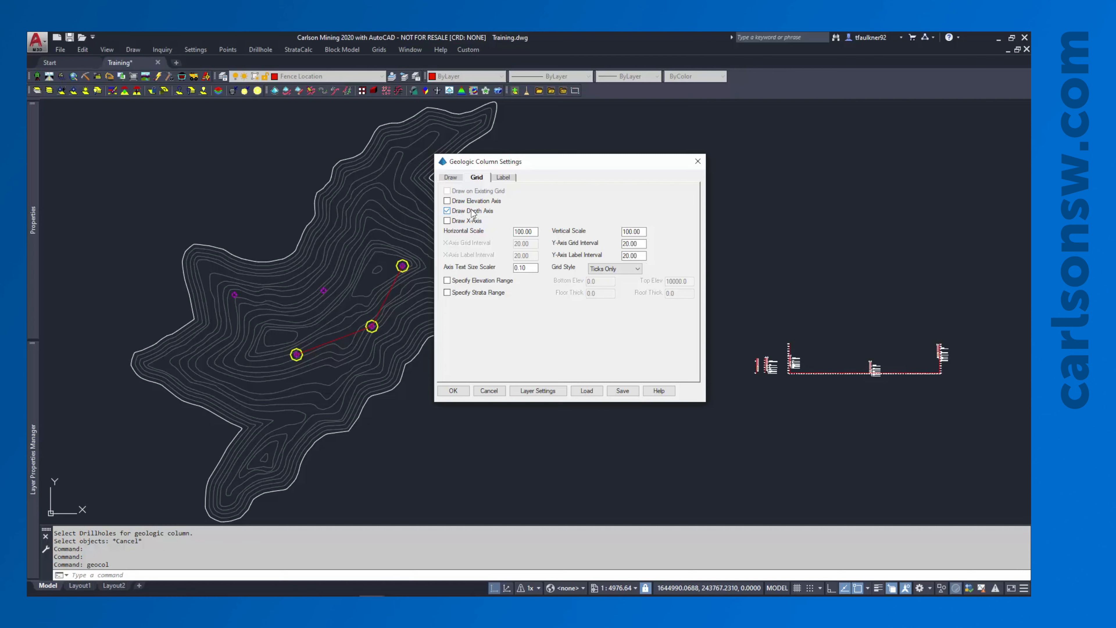
left_click(452, 178)
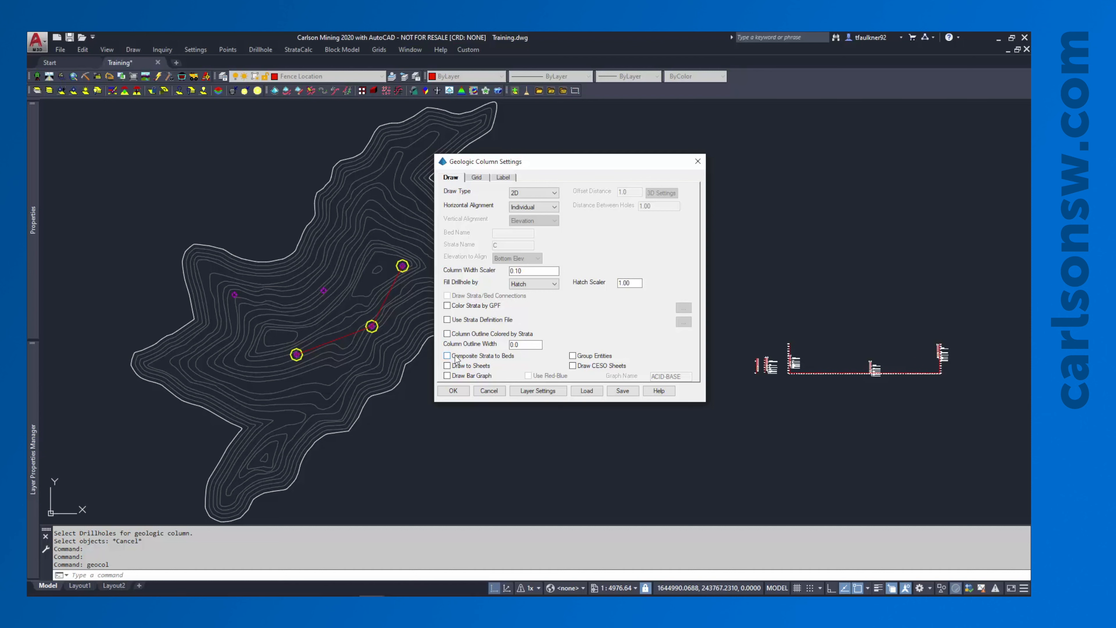
left_click(453, 390)
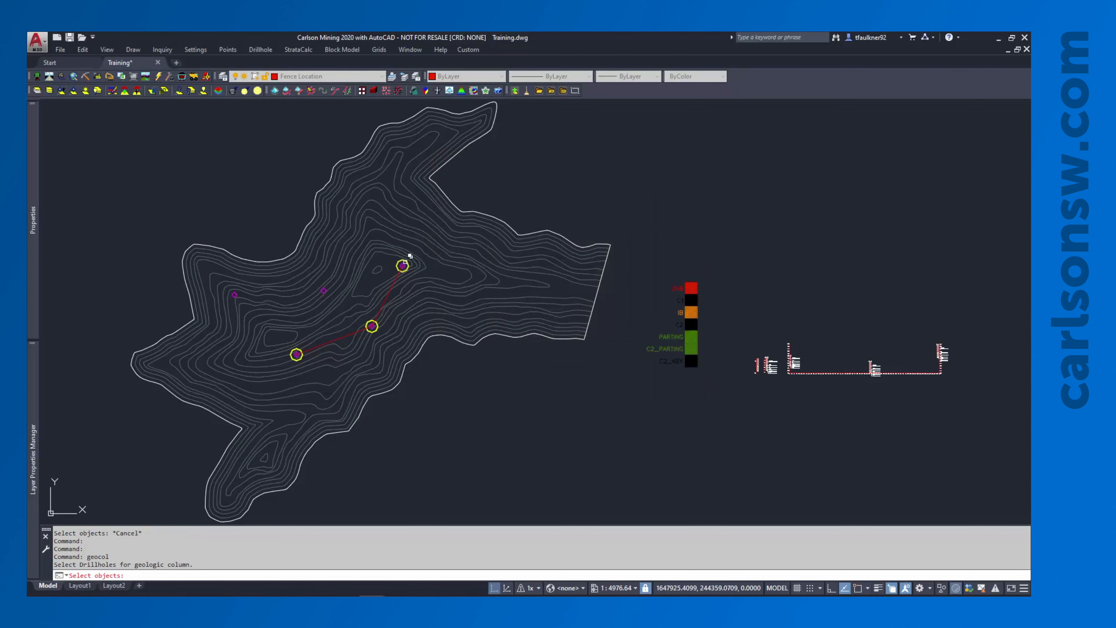
- Place the composited geologic column for the northeastern drillhole on the fence between the existing C-2 column and the fence section, with no attributes selected
left_click(403, 264)
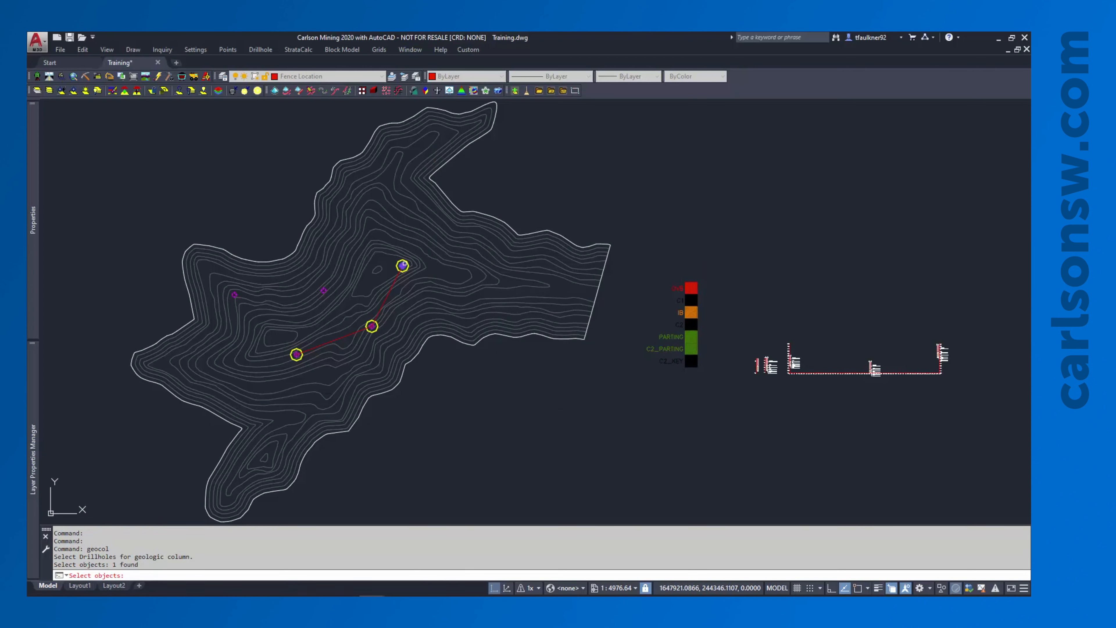
key("Return")
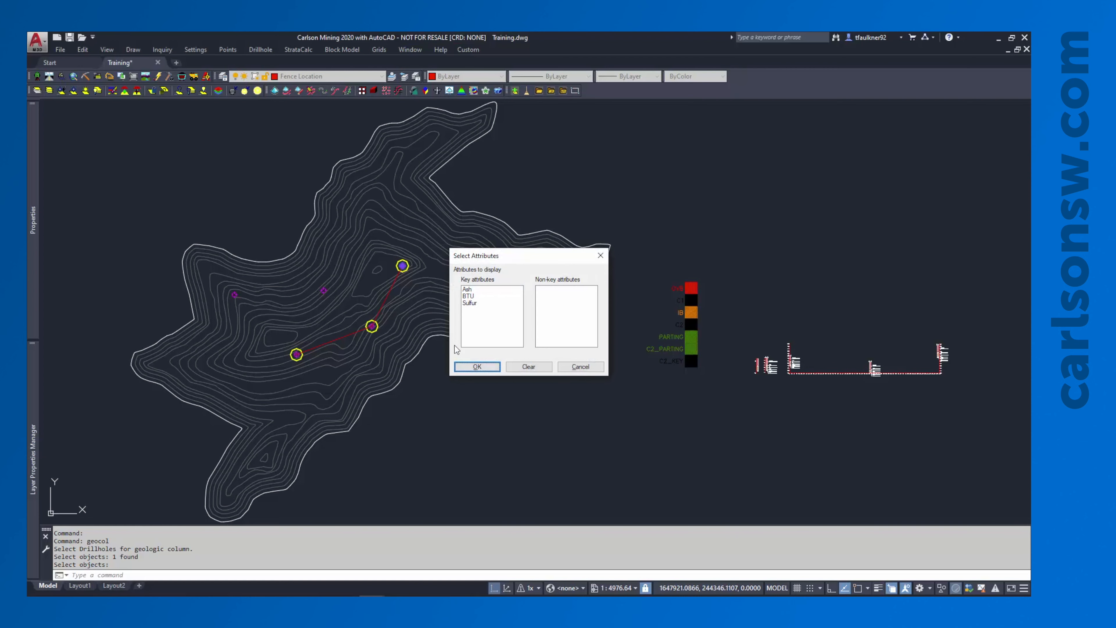
left_click(477, 367)
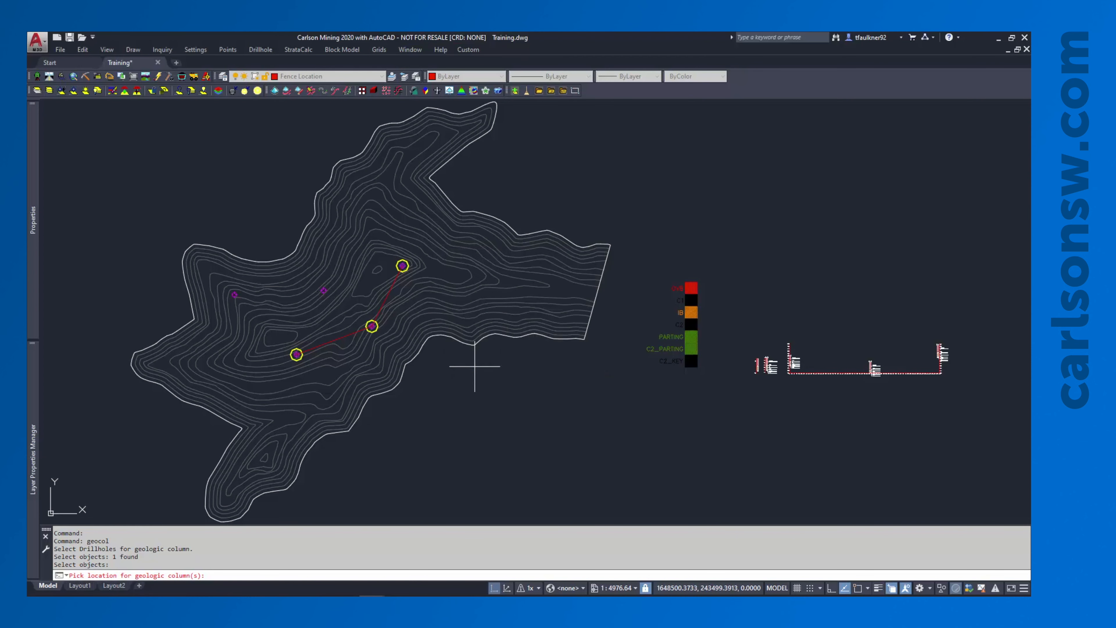
scroll(797, 371, "up", 4)
scroll(797, 371, "up", 6)
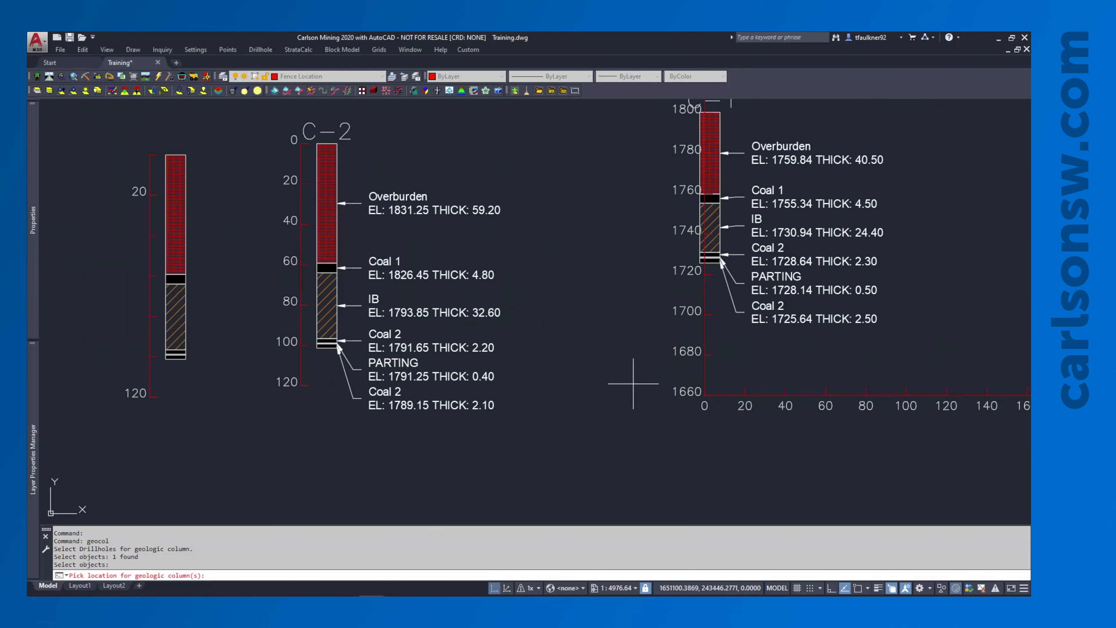
left_click(525, 349)
- Move the whole fence-projected section with its three columns horizontally away from the new C-2 column to make room
scroll(617, 349, "down", 6)
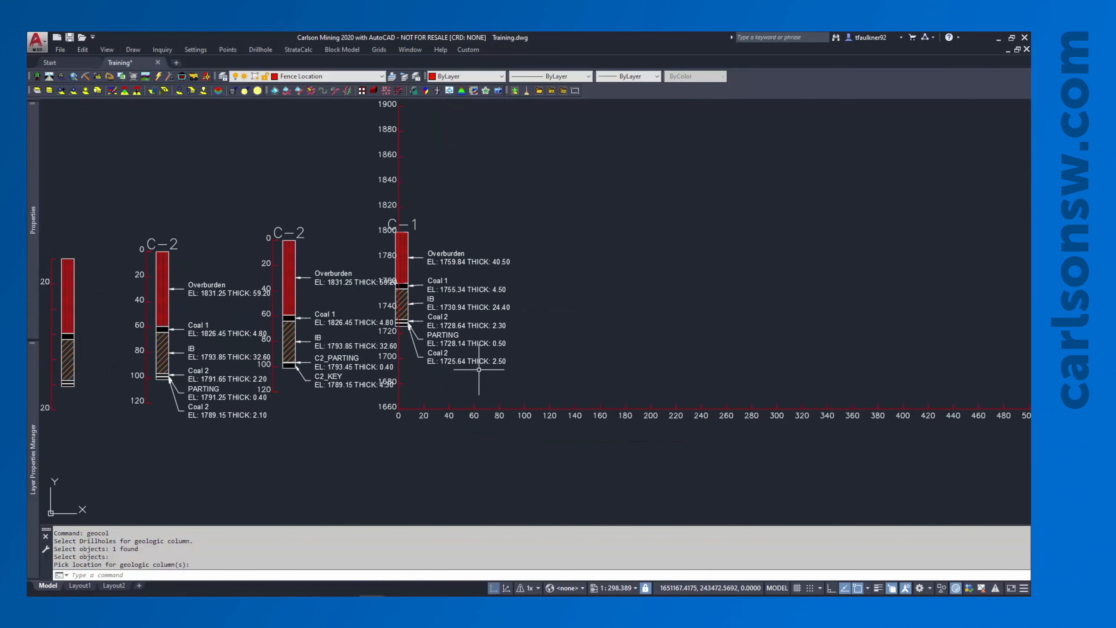
scroll(467, 336, "down", 3)
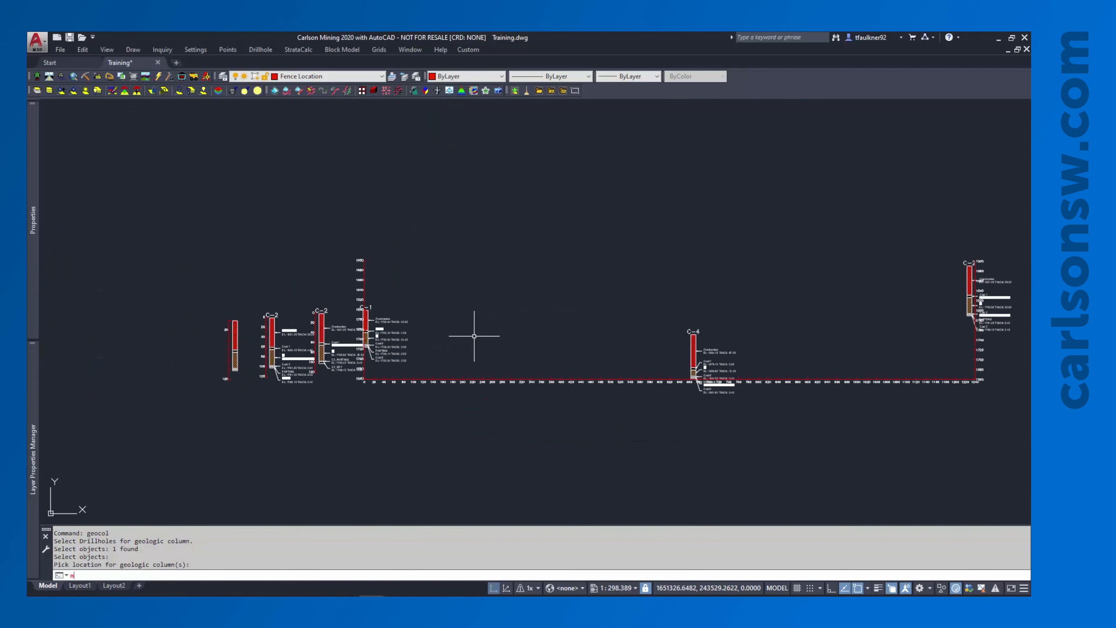
type("M")
key("Return")
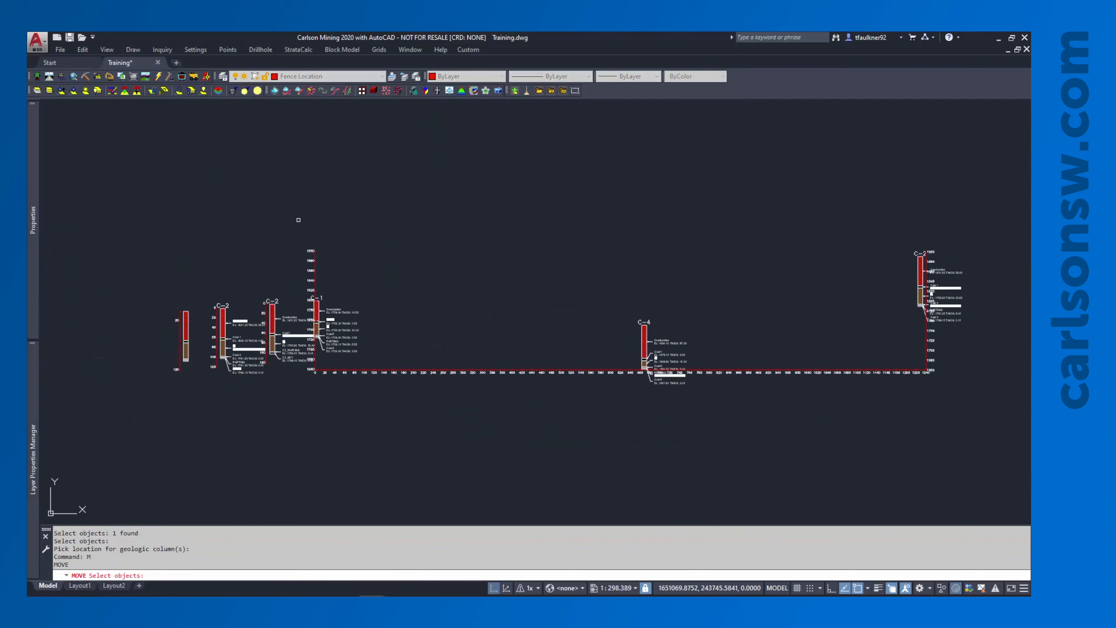
left_click(298, 220)
left_click(984, 409)
key("Return")
left_click(336, 434)
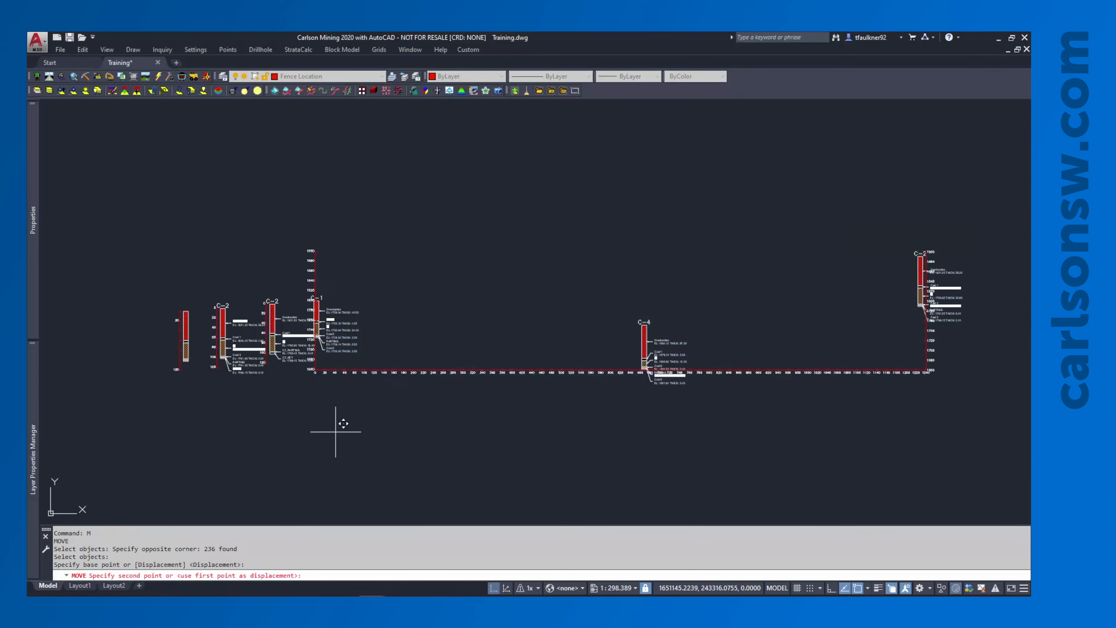
left_click(405, 434, "shift")
- Move the composited C-2 column with its labels horizontally, clear of the text of the uncomposited C-2 column
scroll(264, 348, "up", 5)
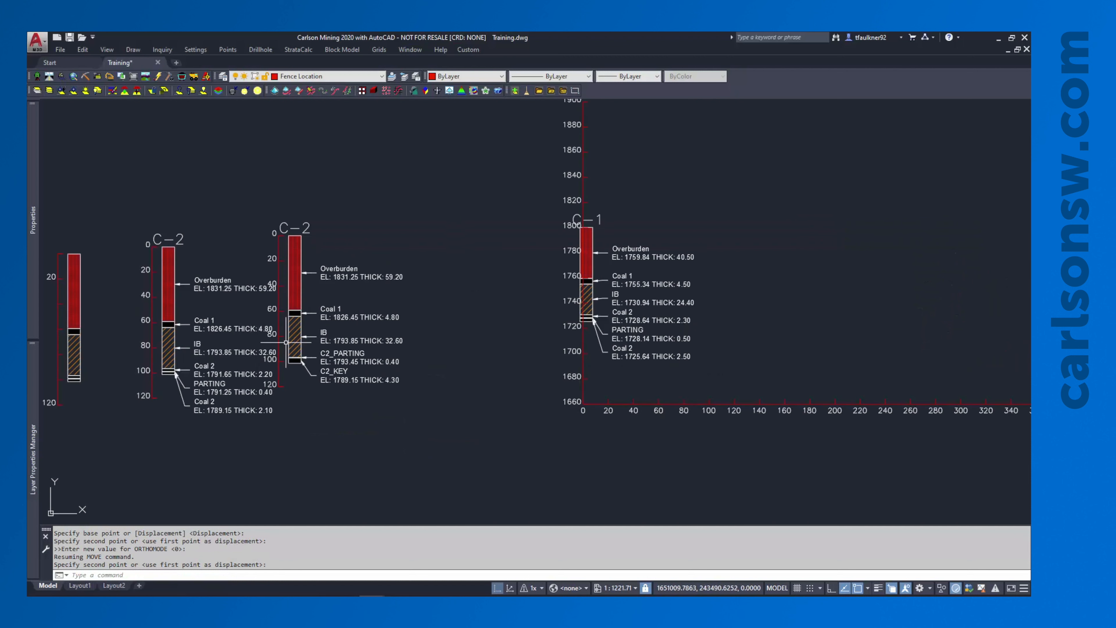
type("MOVE Select objects:")
key("Return")
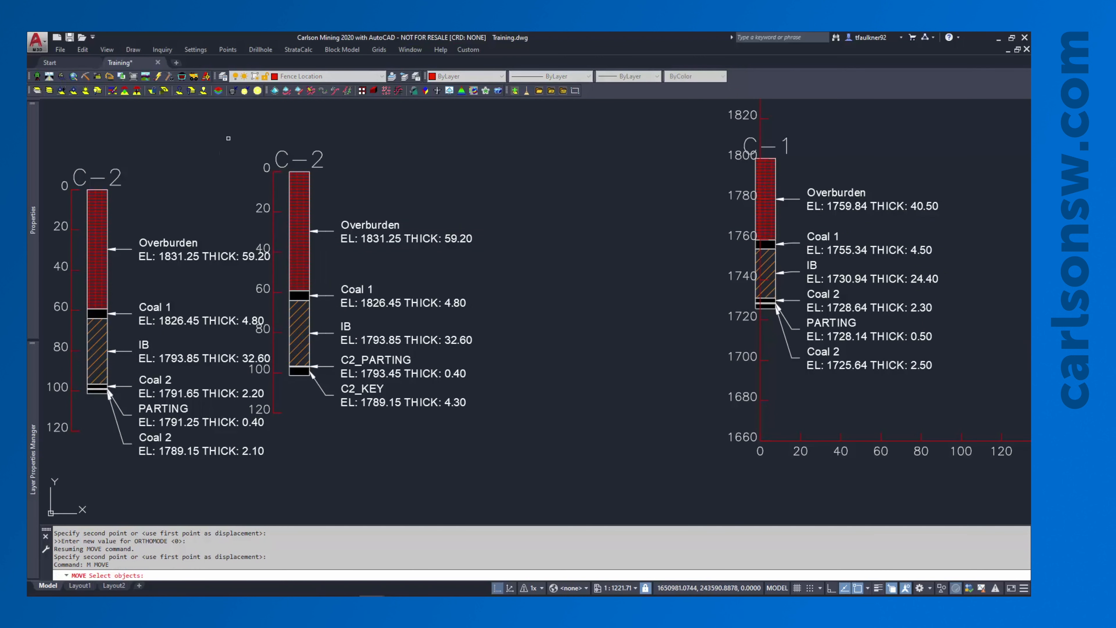
left_click(239, 133)
left_click(517, 434)
key("Return")
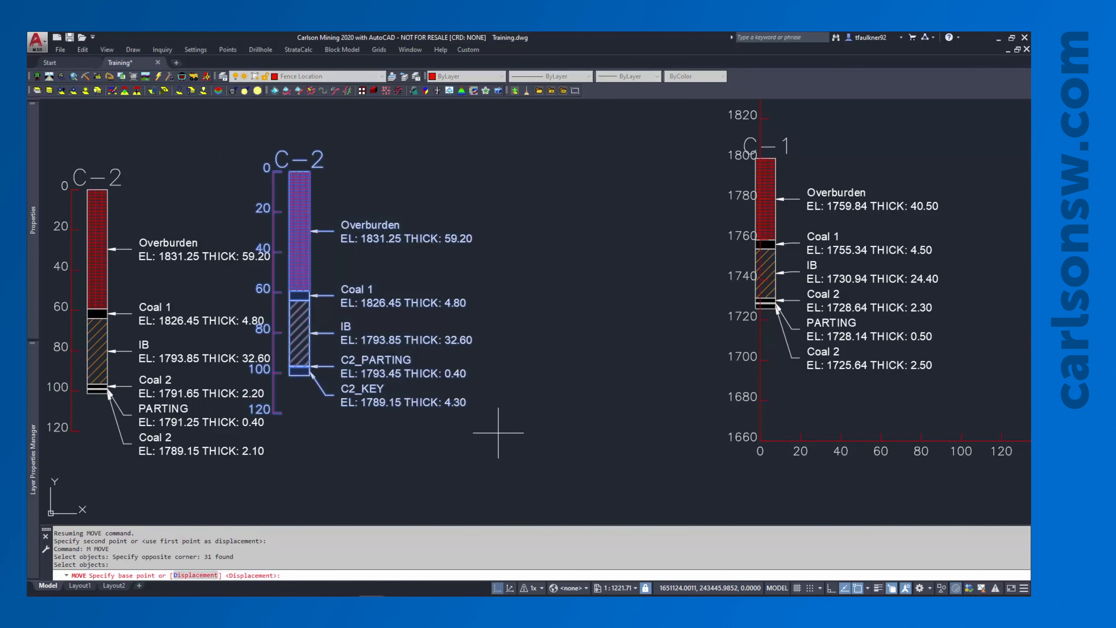
left_click(321, 464)
key("F8")
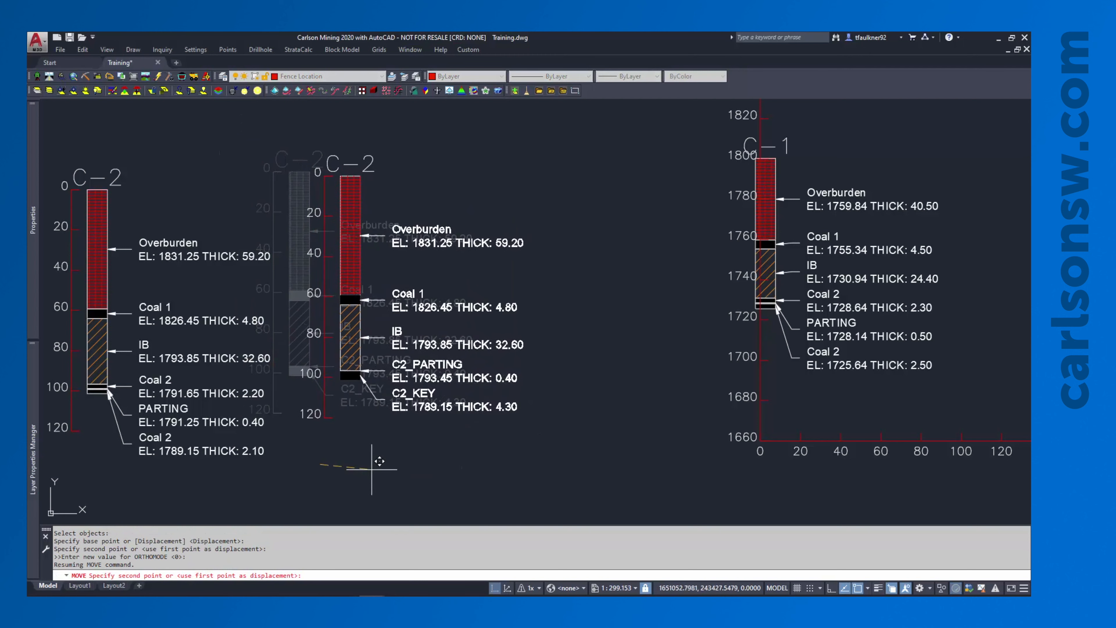
left_click(377, 464)
- Compare the Coal 2 and PARTING intervals of the original C-2 column with the C2_PARTING and C2_KEY intervals of the composited one
middle_click_drag(277, 365, 512, 332)
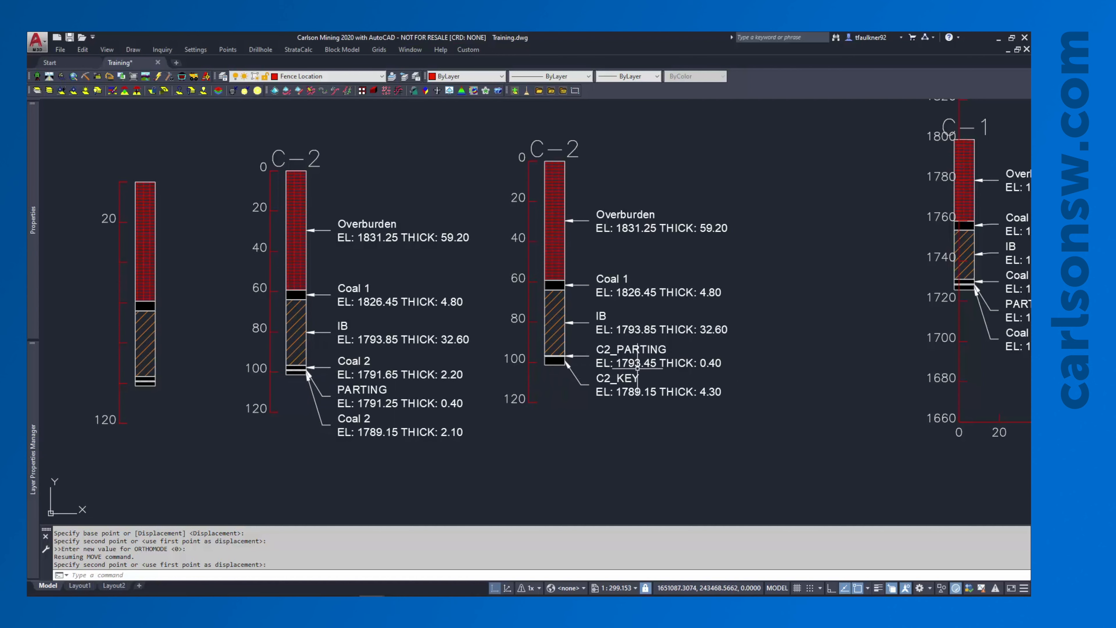
scroll(516, 396, "up", 2)
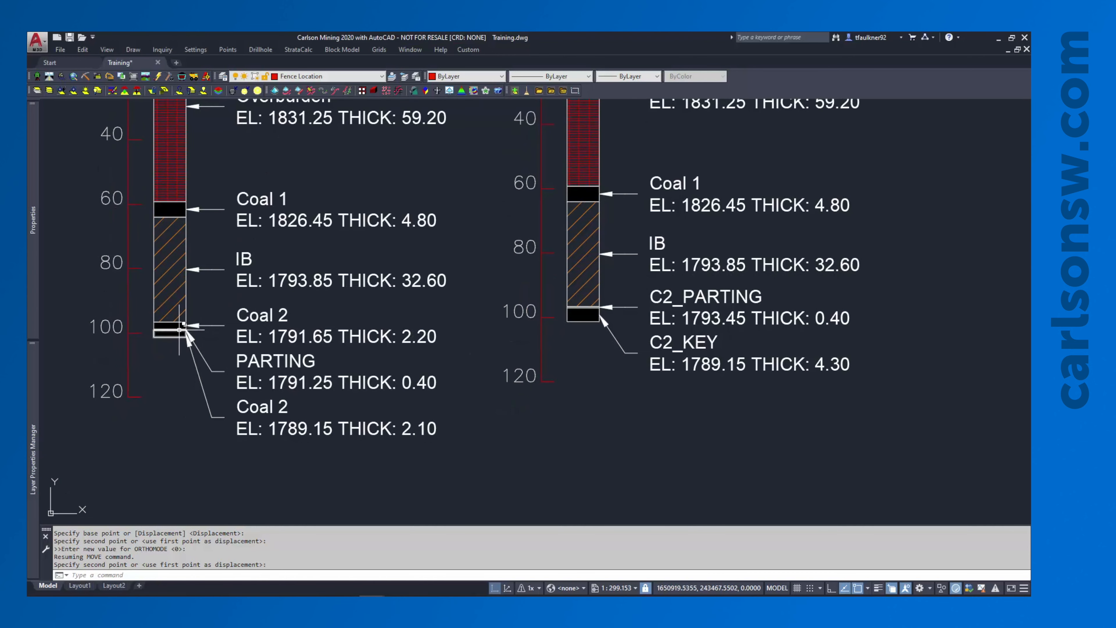
scroll(169, 333, "up", 4)
scroll(169, 336, "up", 2)
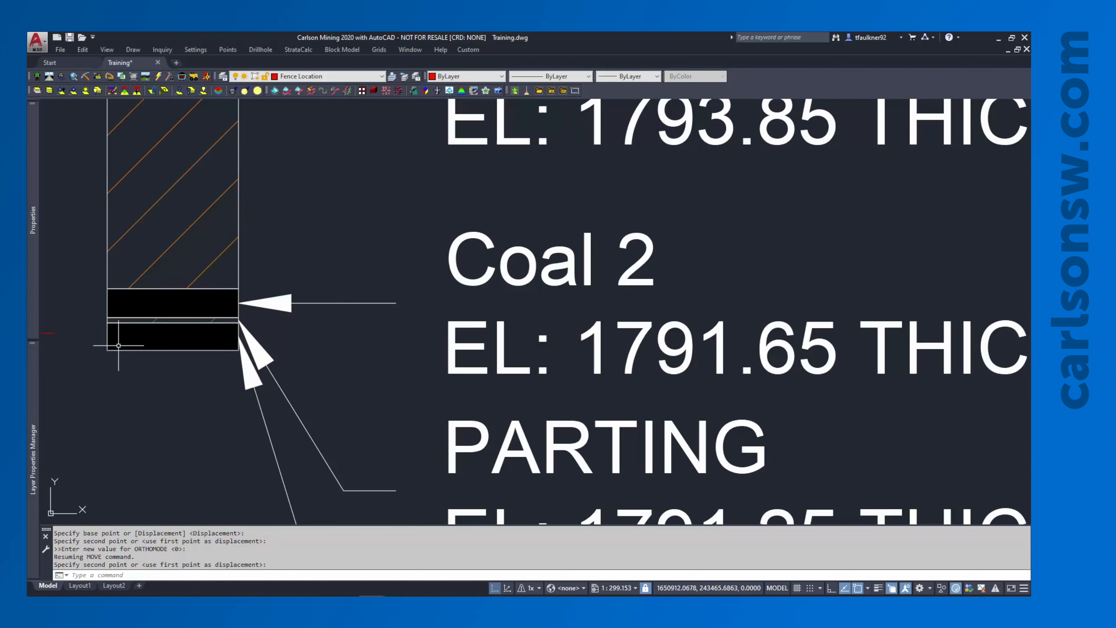
scroll(132, 338, "down", 2)
scroll(158, 326, "down", 2)
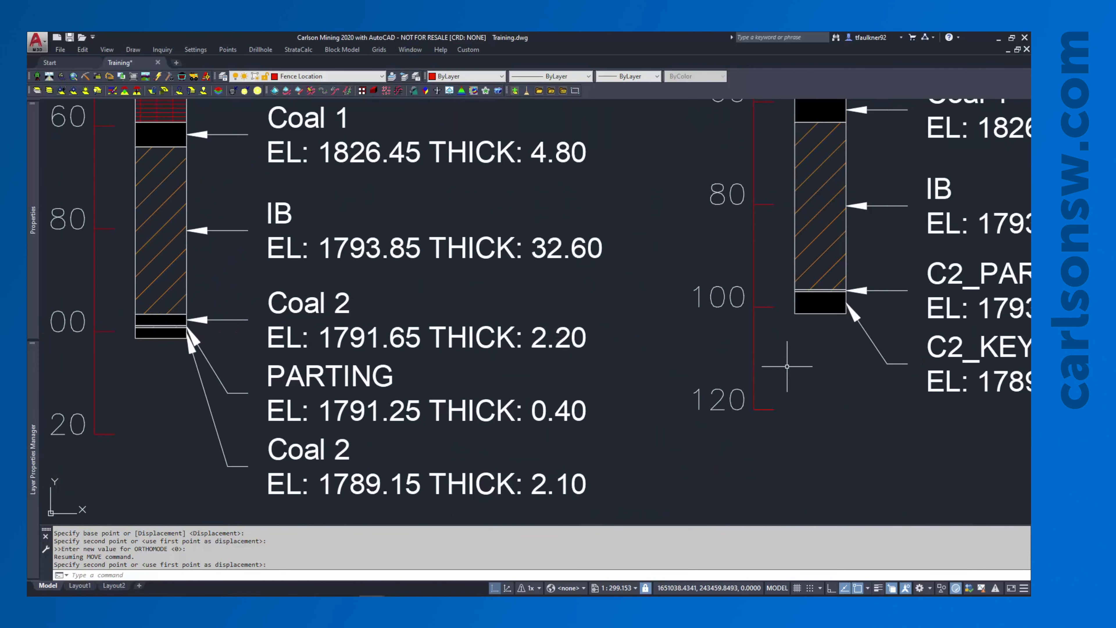
middle_click_drag(822, 351, 615, 357)
scroll(636, 315, "up", 3)
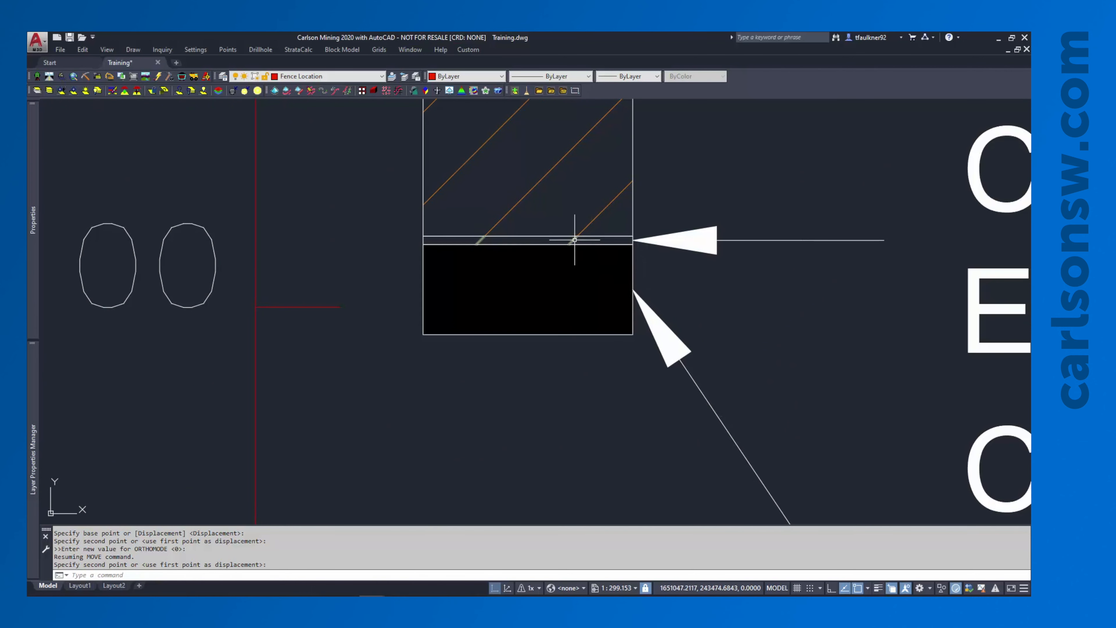
scroll(581, 290, "down", 1)
scroll(580, 290, "down", 2)
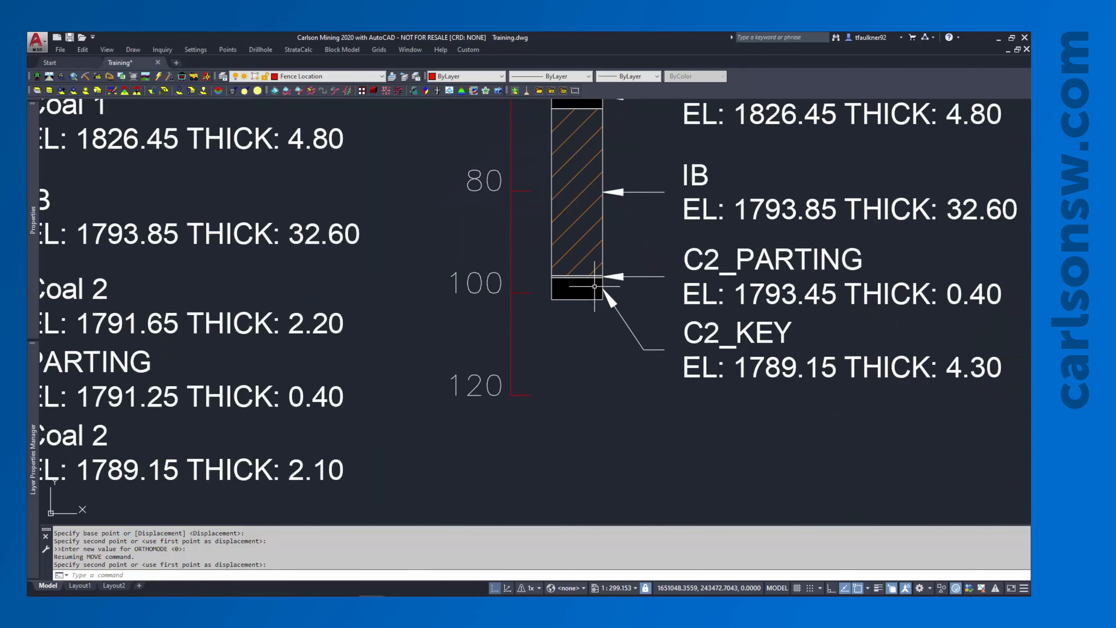
middle_click_drag(581, 289, 775, 257)
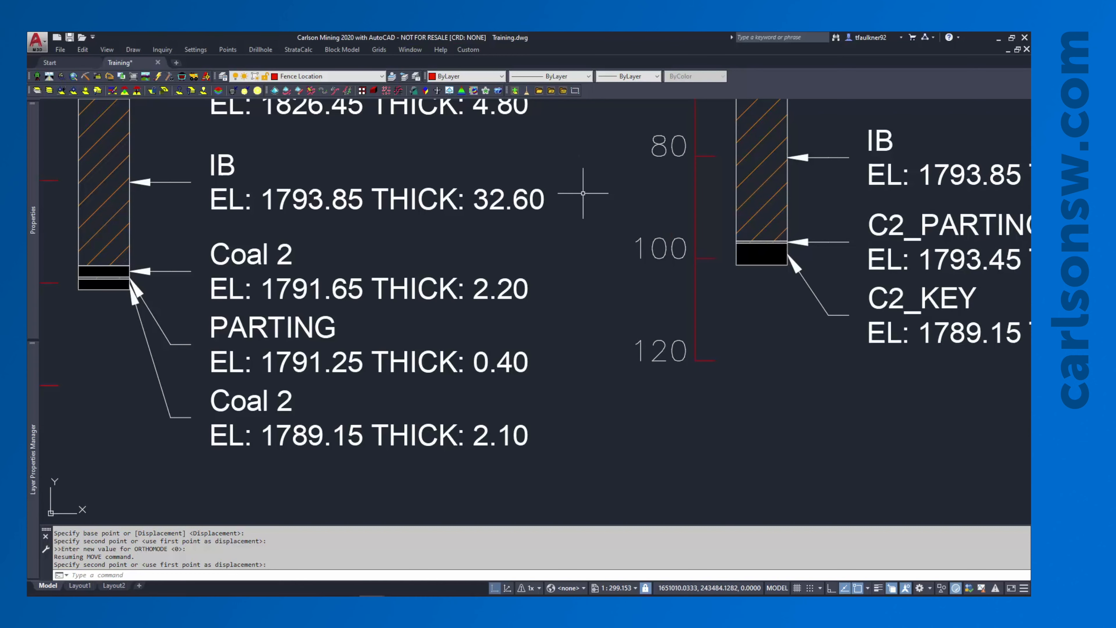
- Open the Configure topic of the Settings Menu section in the Carlson 2020 Help
left_click(440, 49)
left_click(458, 60)
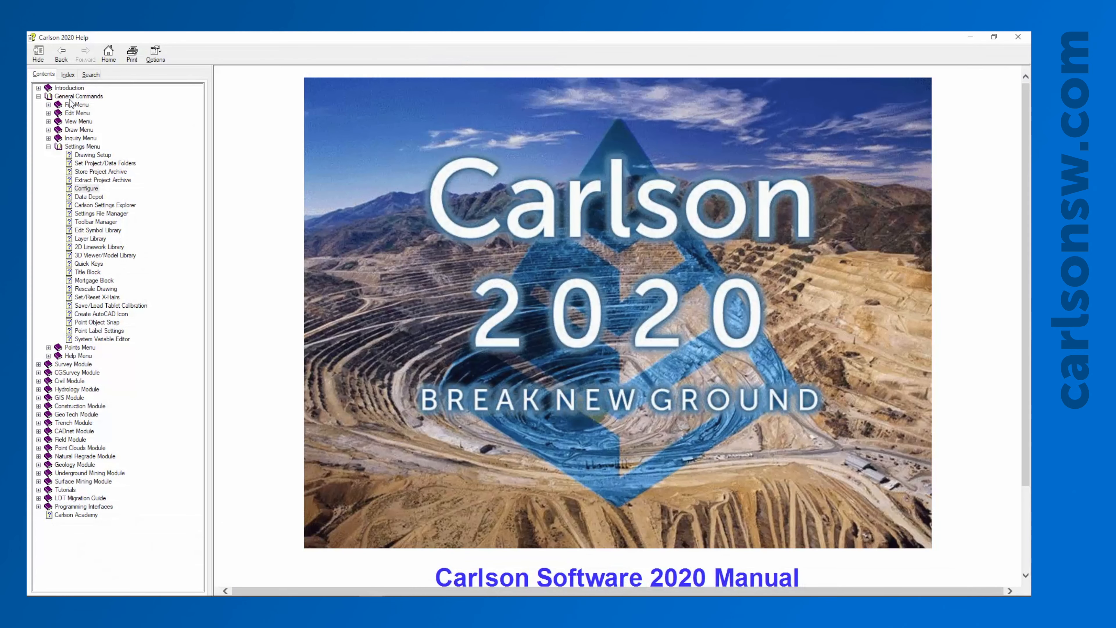
left_click(81, 146)
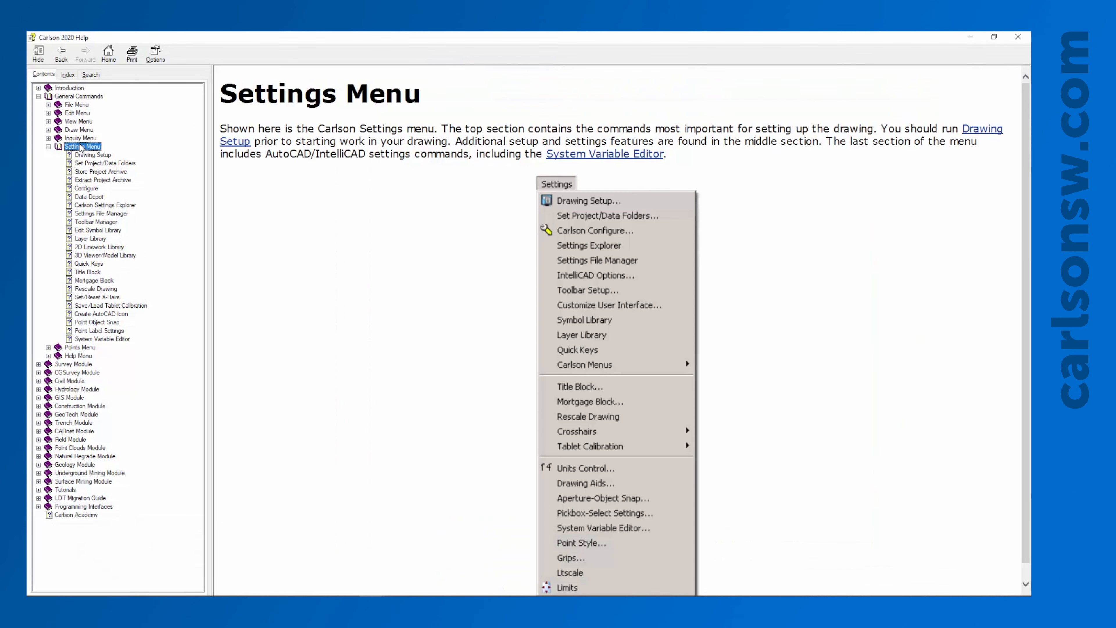
left_click(86, 189)
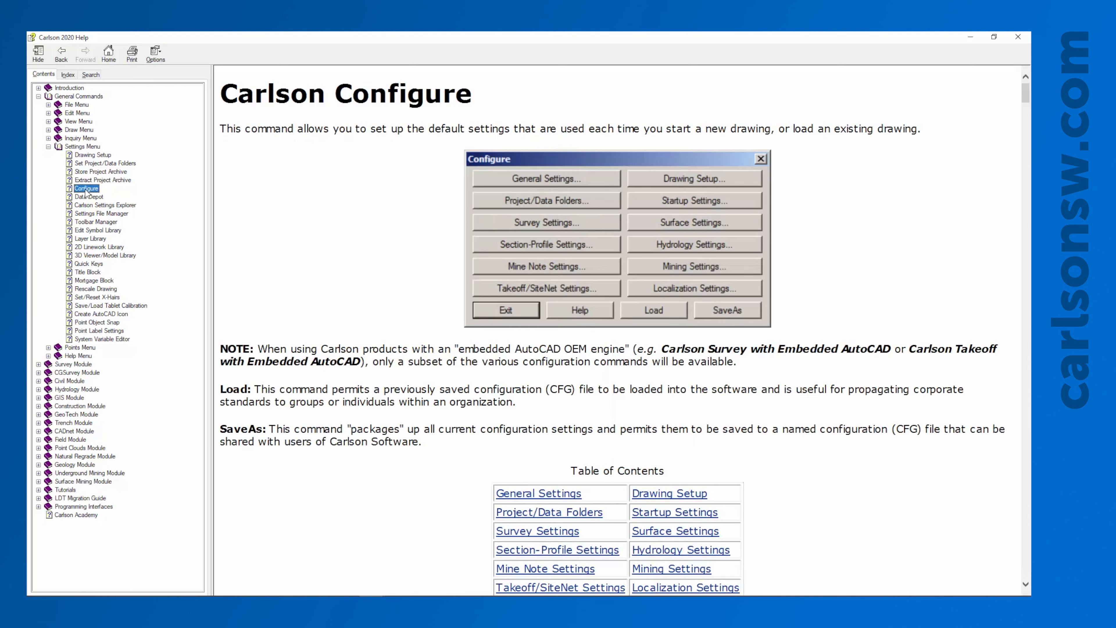
- Read the Bed Concept explanation and diagram in the Configure help topic, and return to the drawing
left_click(333, 98)
scroll(697, 268, "down", 20)
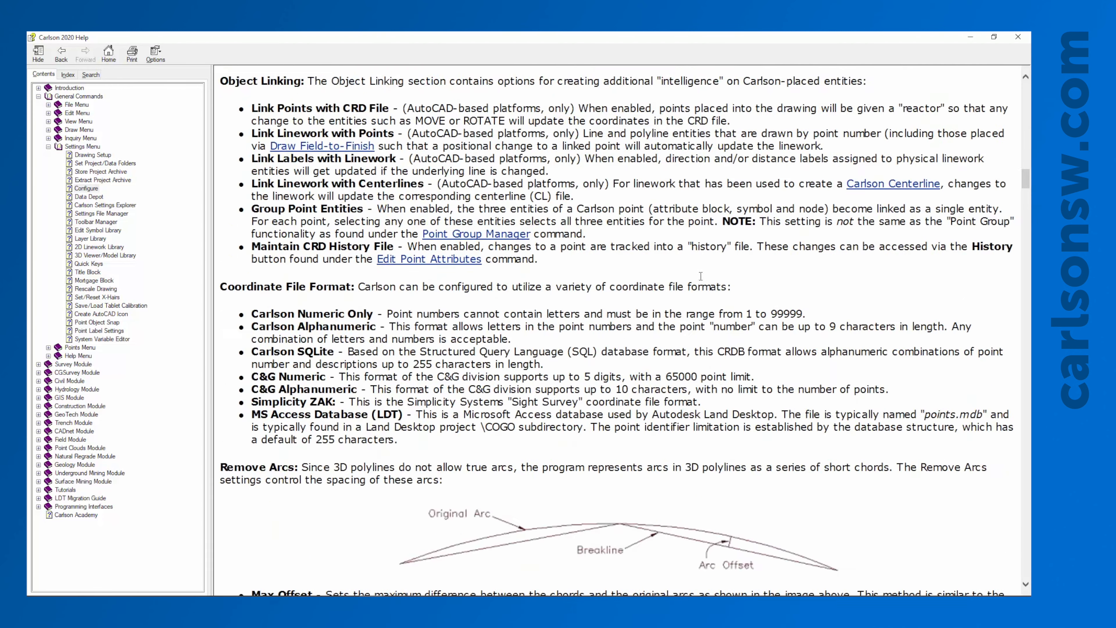
scroll(701, 276, "down", 20)
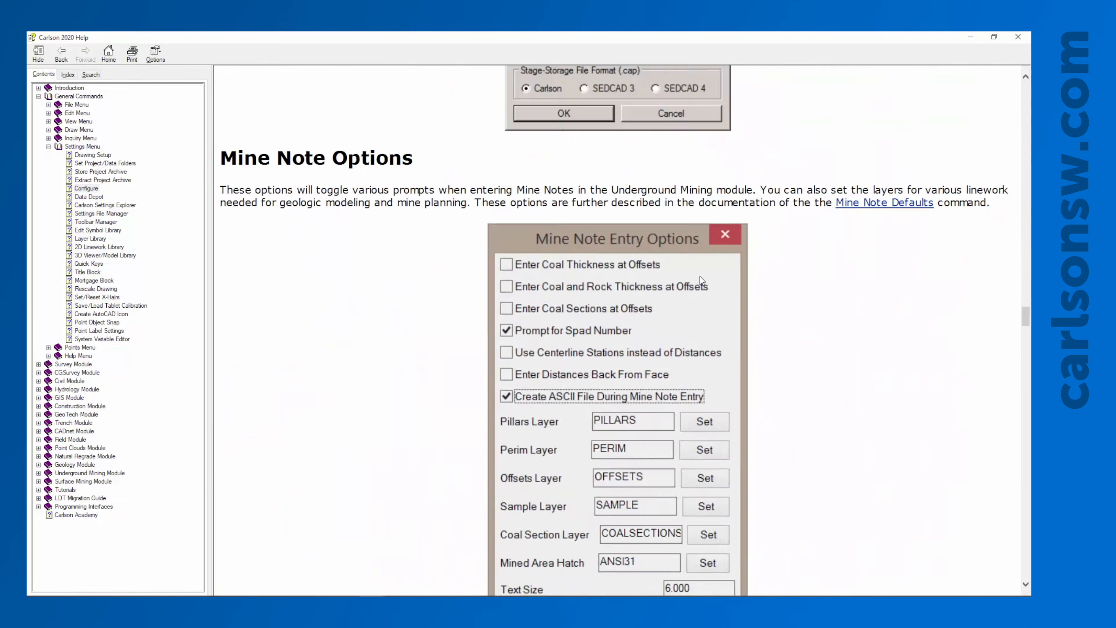
scroll(701, 280, "down", 20)
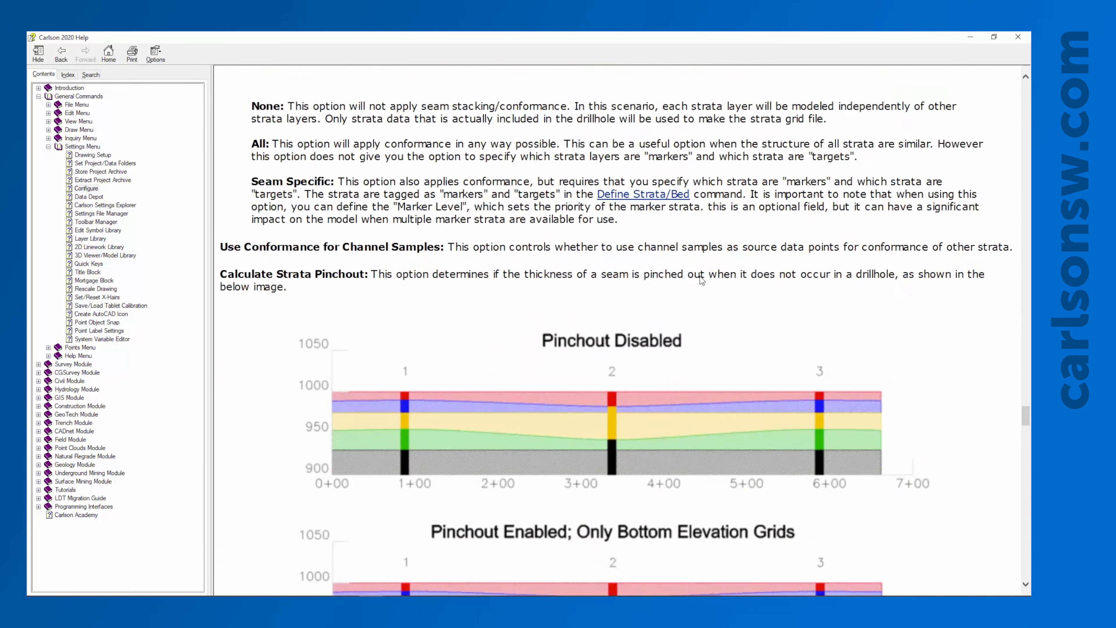
scroll(702, 281, "down", 20)
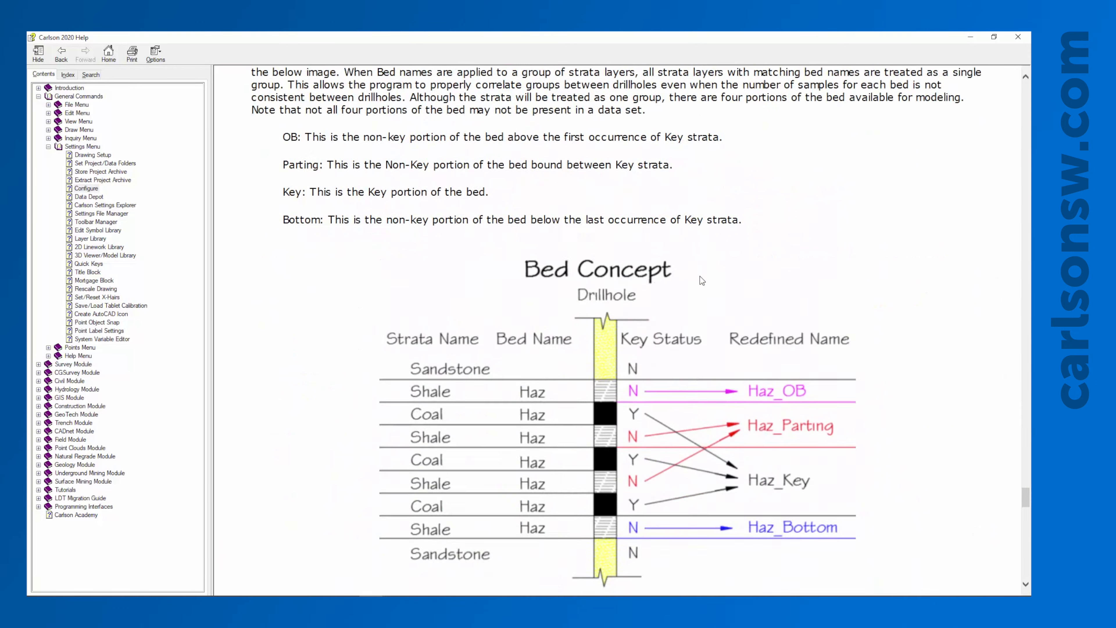
scroll(699, 273, "down", 3)
scroll(605, 224, "down", 4)
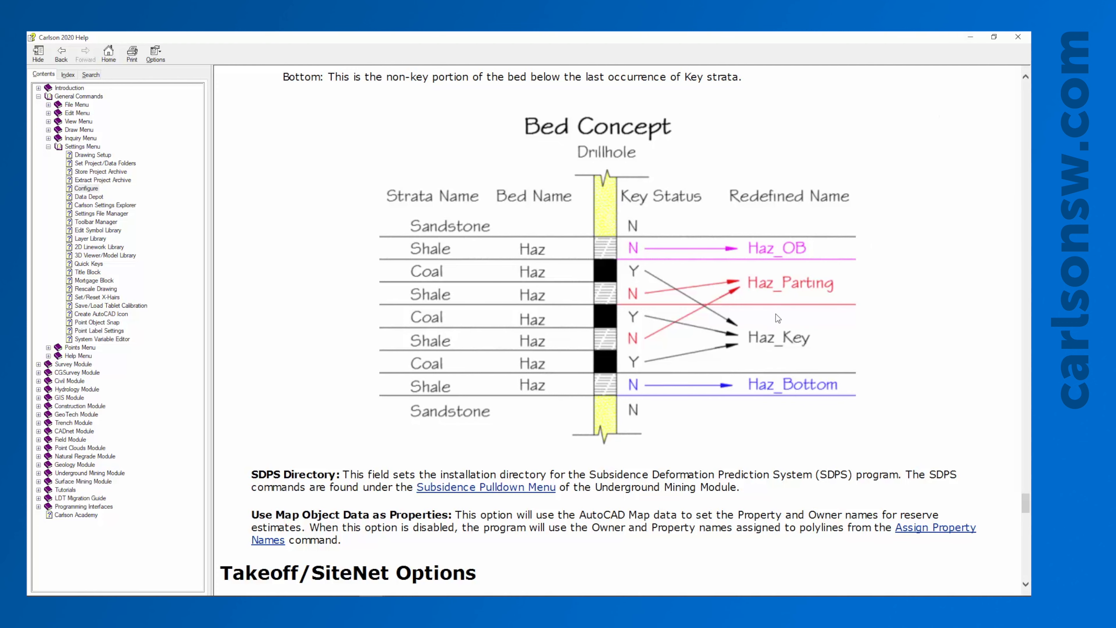
left_click(971, 37)
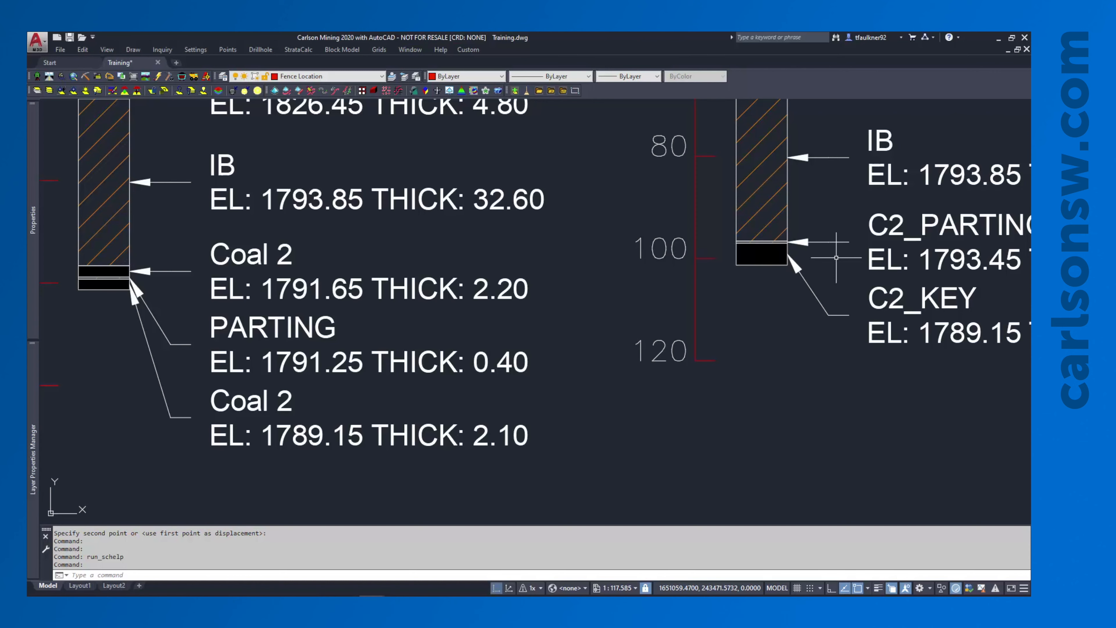
- Check the composited parting and key intervals against the original C-2 column once more, and return to the full drawing extents
scroll(823, 287, "down", 3)
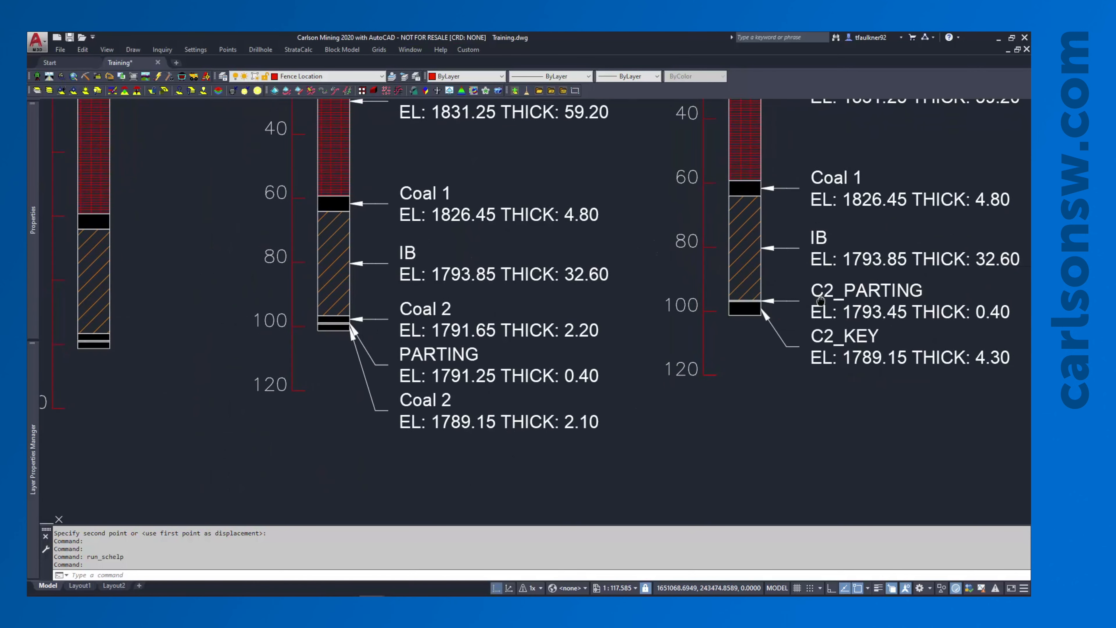
middle_click_drag(820, 301, 739, 337)
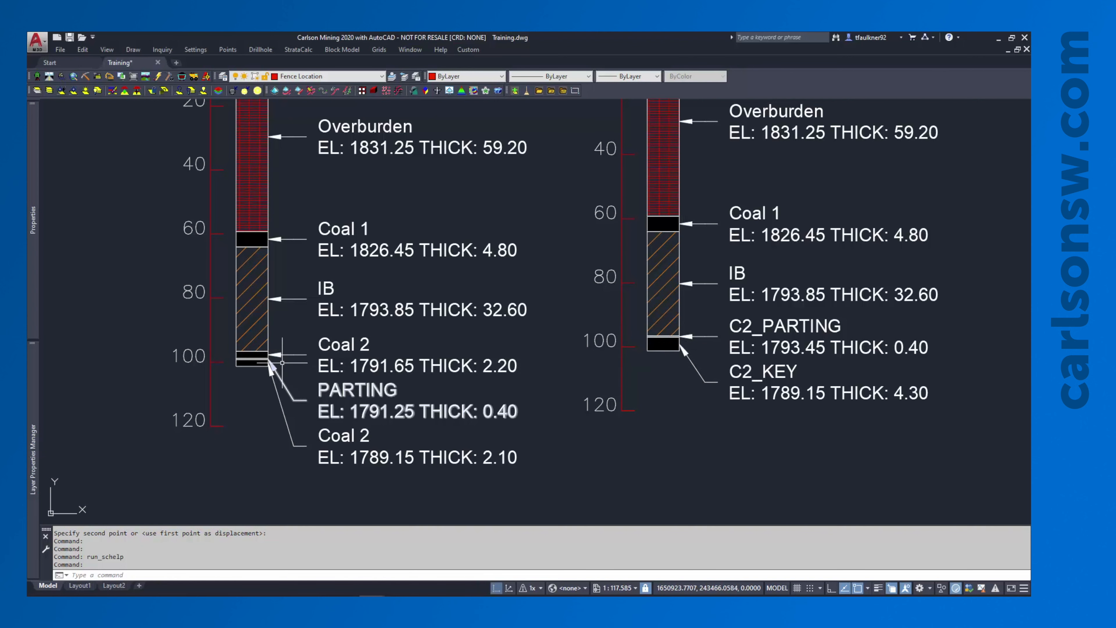
middle_click(700, 353)
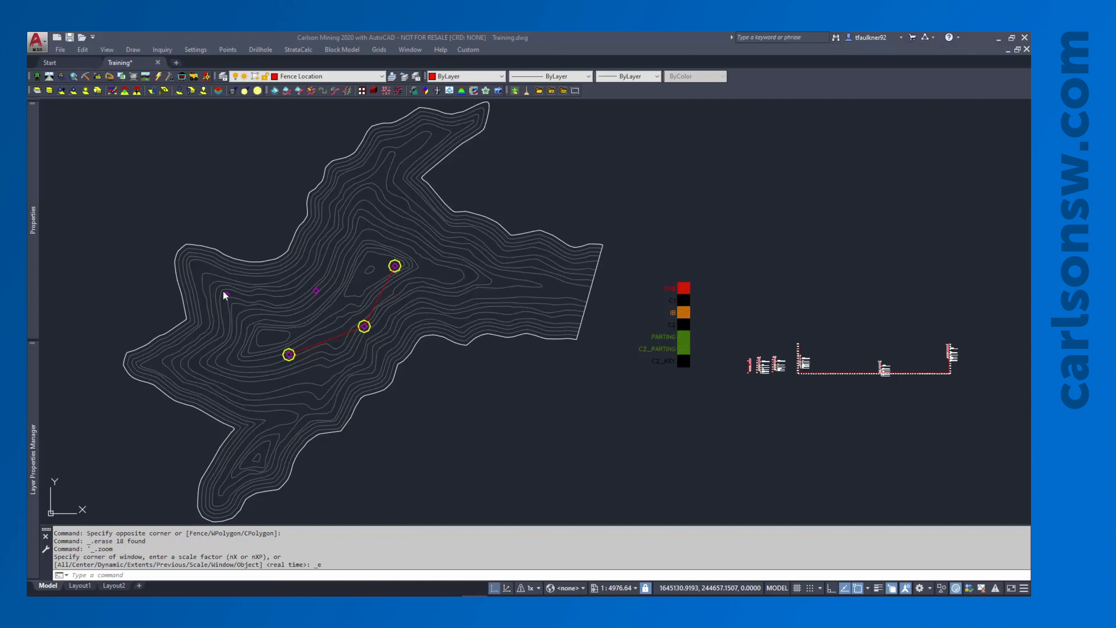
- Set up standard drillhole text that uses the drillhole layer and leaves out the surface elevation
left_click(261, 50)
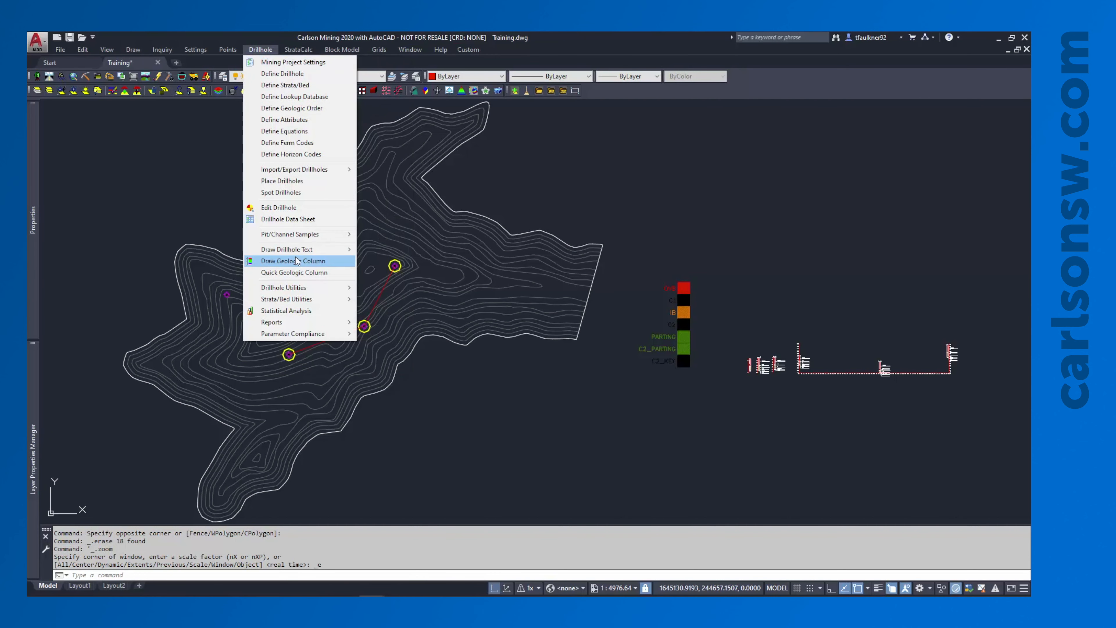
mouse_move(297, 250)
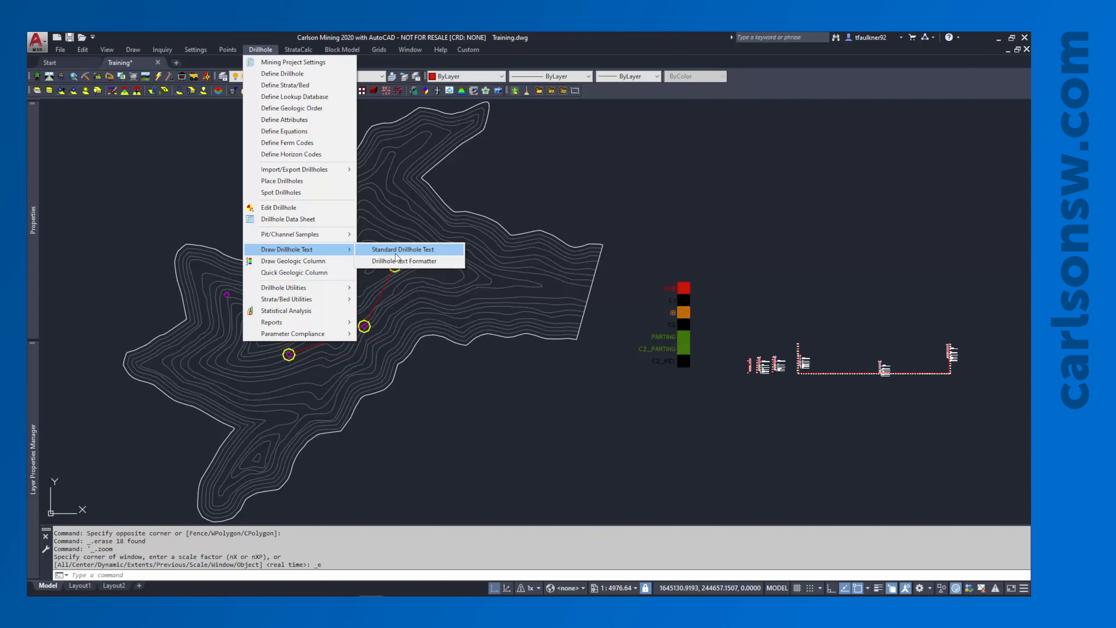
left_click(396, 255)
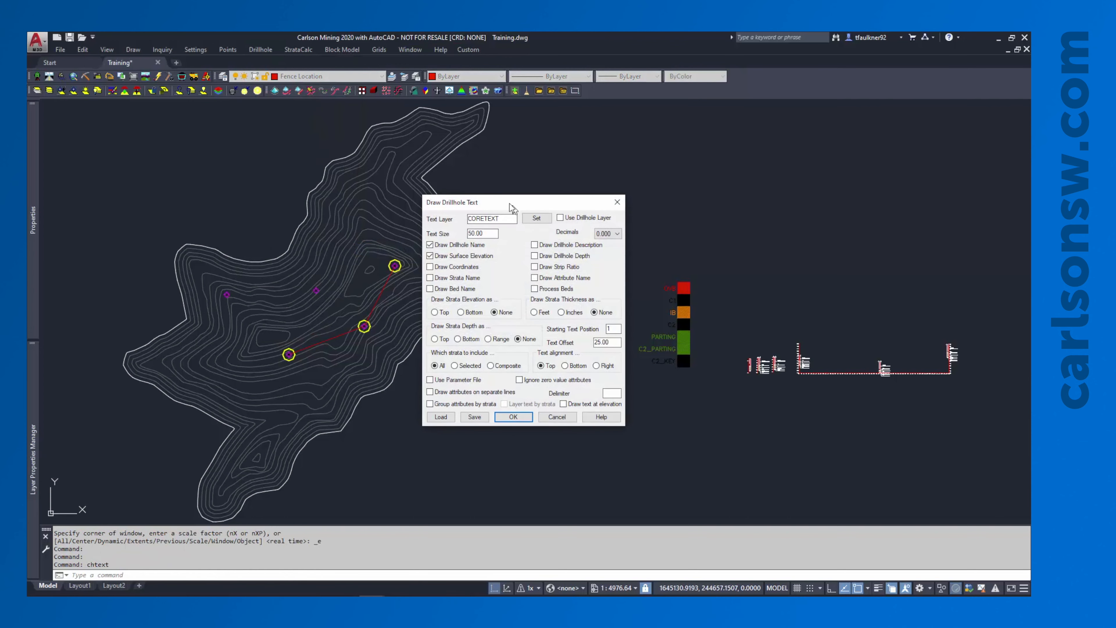
left_click_drag(510, 206, 491, 198)
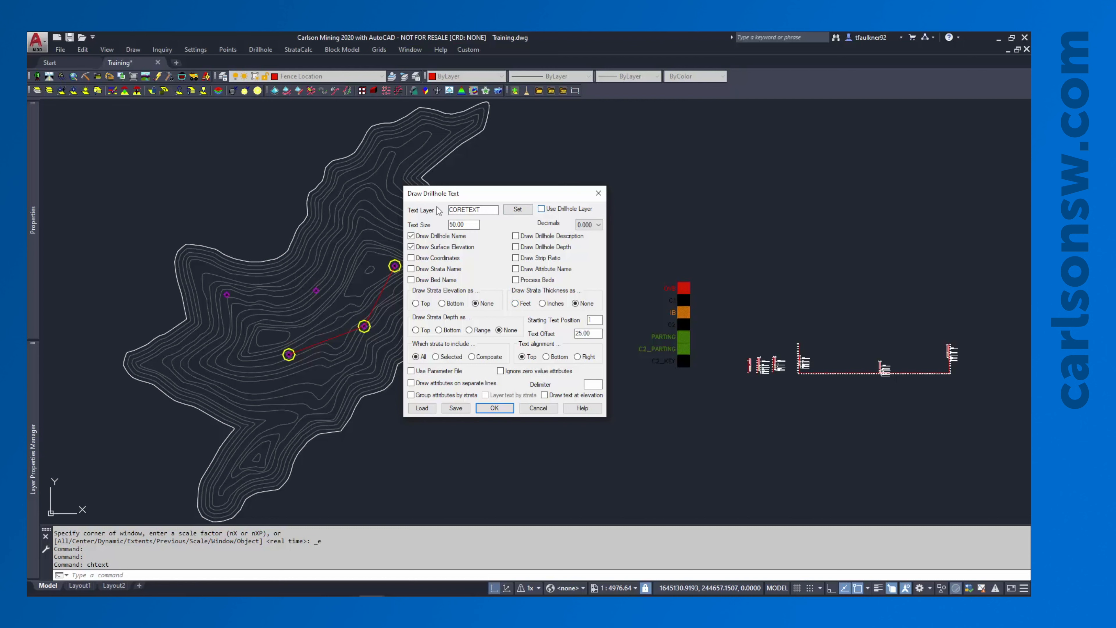
left_click(488, 211)
double_click(489, 211)
left_click(545, 213)
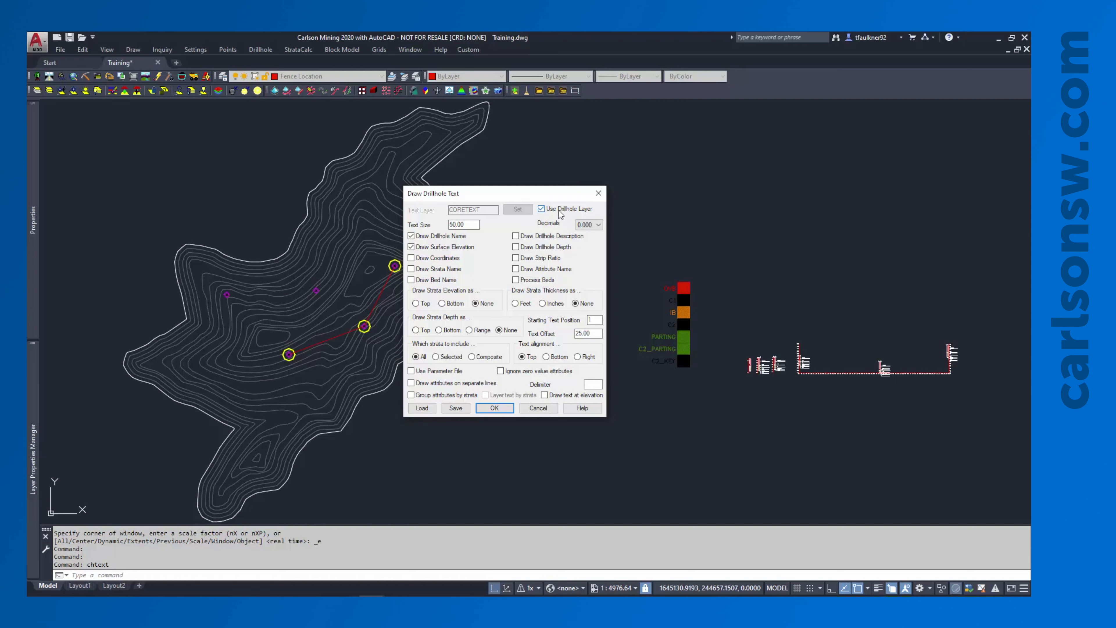
double_click(469, 224)
left_click(415, 247)
- Adjust the text offset for the standard drillhole text and accept the settings
left_click_drag(598, 334, 572, 331)
left_click(592, 335)
double_click(594, 334)
left_click(594, 333)
double_click(589, 333)
left_click(589, 334)
left_click(494, 408)
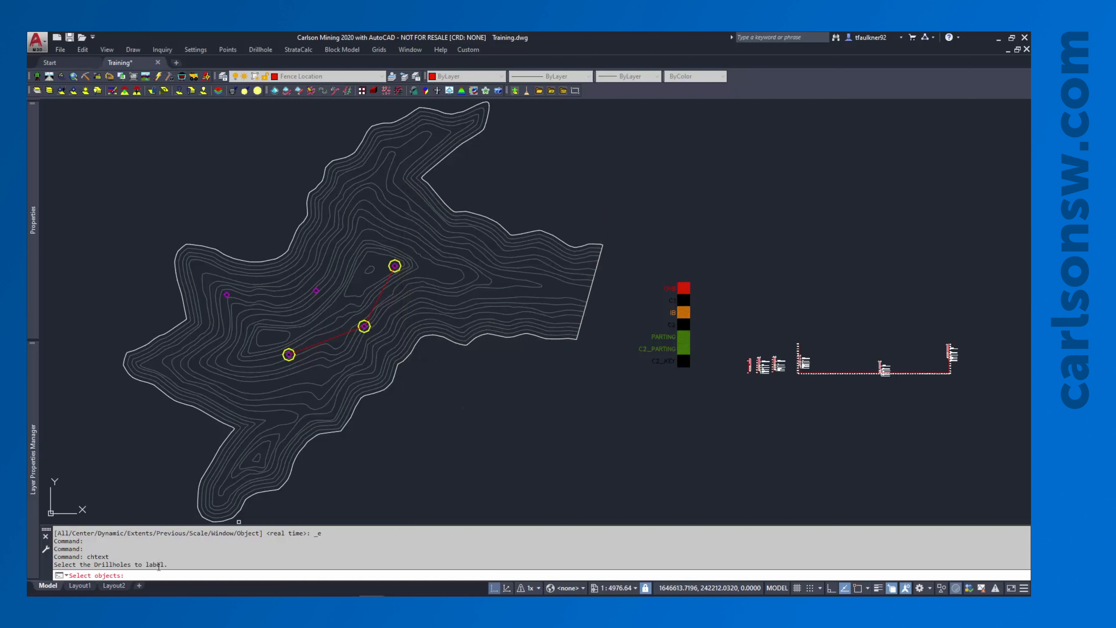
- Label all five drillholes on the contour map with their names, without selecting any attributes
left_click(160, 196)
left_click(452, 401)
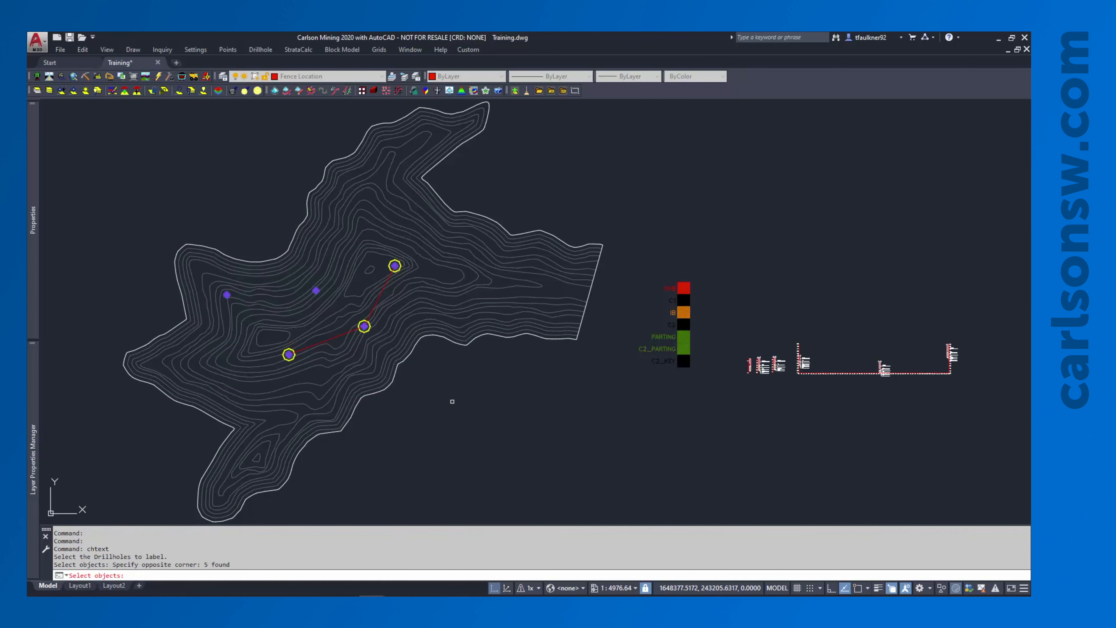
key("Return")
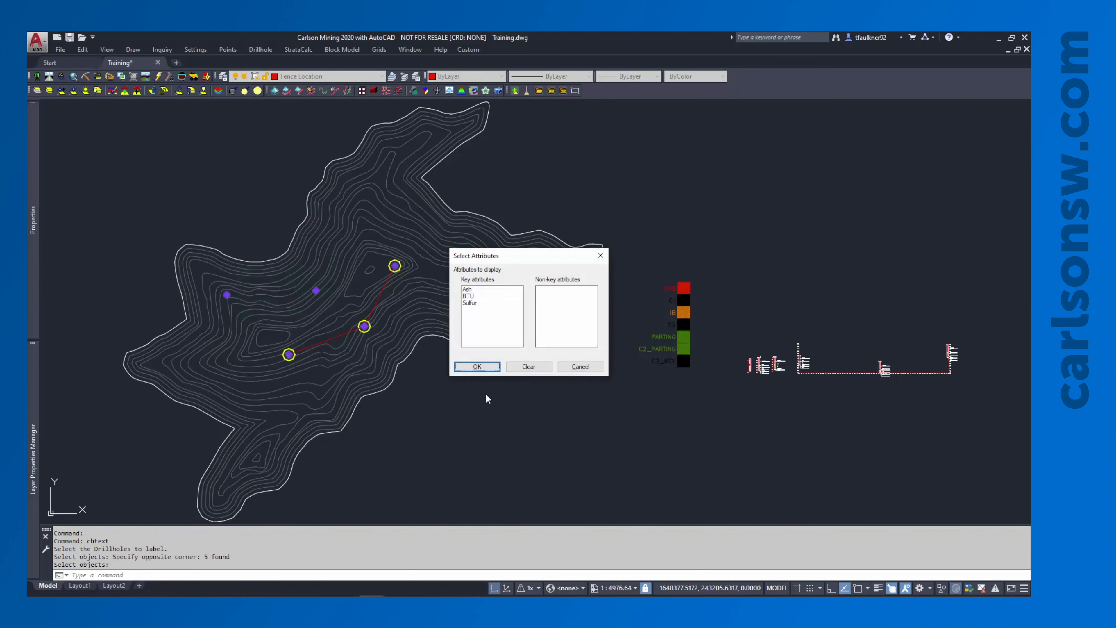
left_click(477, 366)
scroll(300, 314, "up", 2)
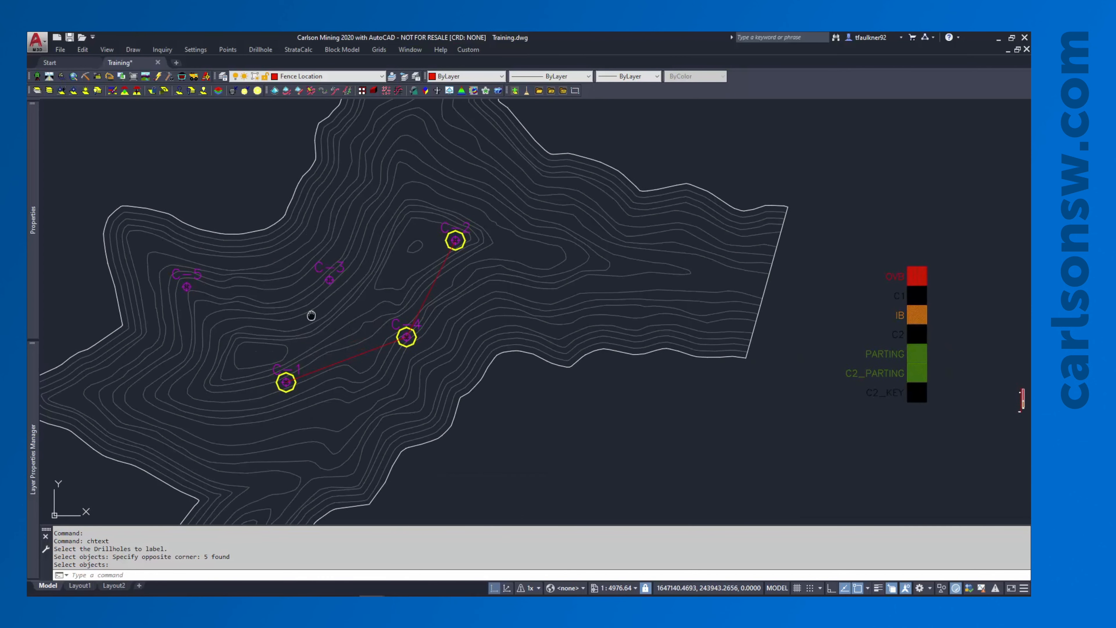
middle_click_drag(301, 313, 440, 326)
scroll(440, 326, "up", 2)
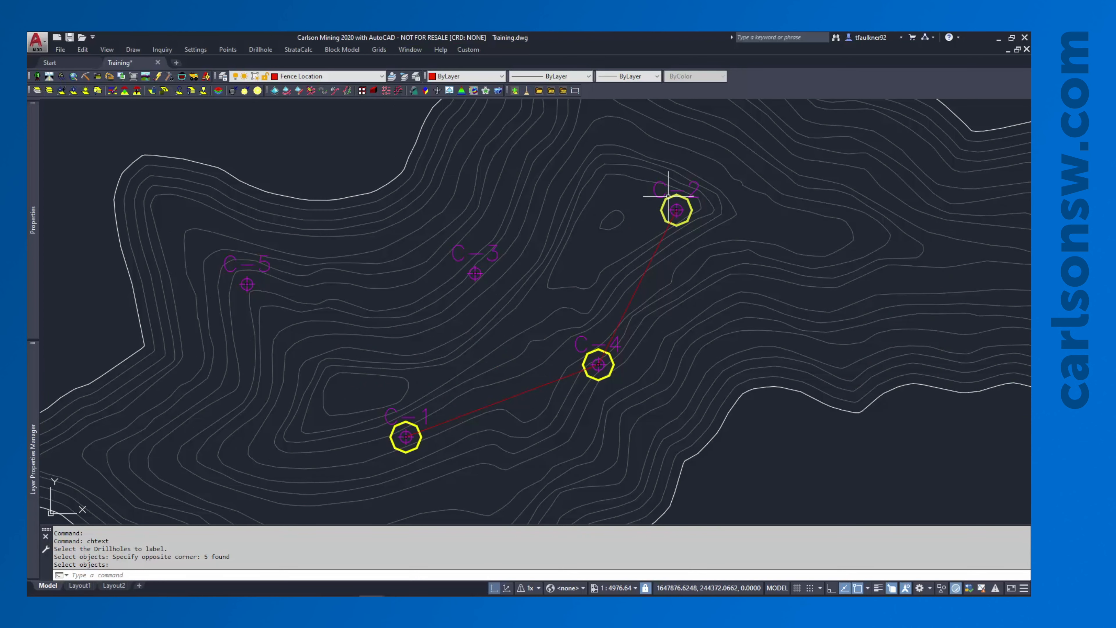
scroll(669, 196, "down", 2)
middle_click(823, 305)
middle_click(823, 305)
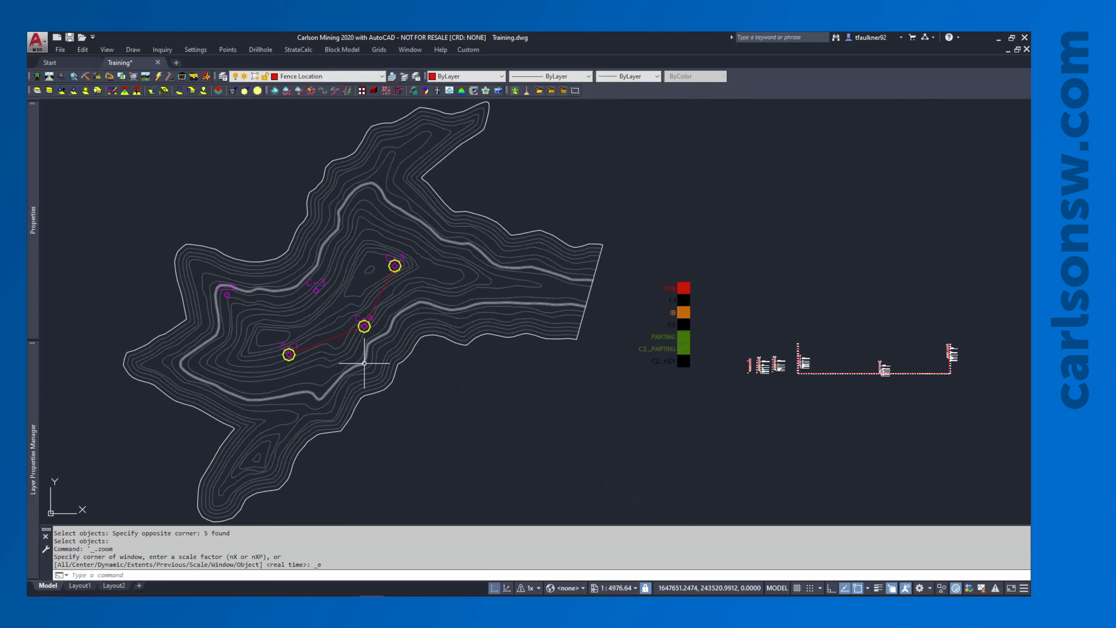
- Start the Drillhole Text Formatter for all five drillholes without processing beds
left_click(260, 49)
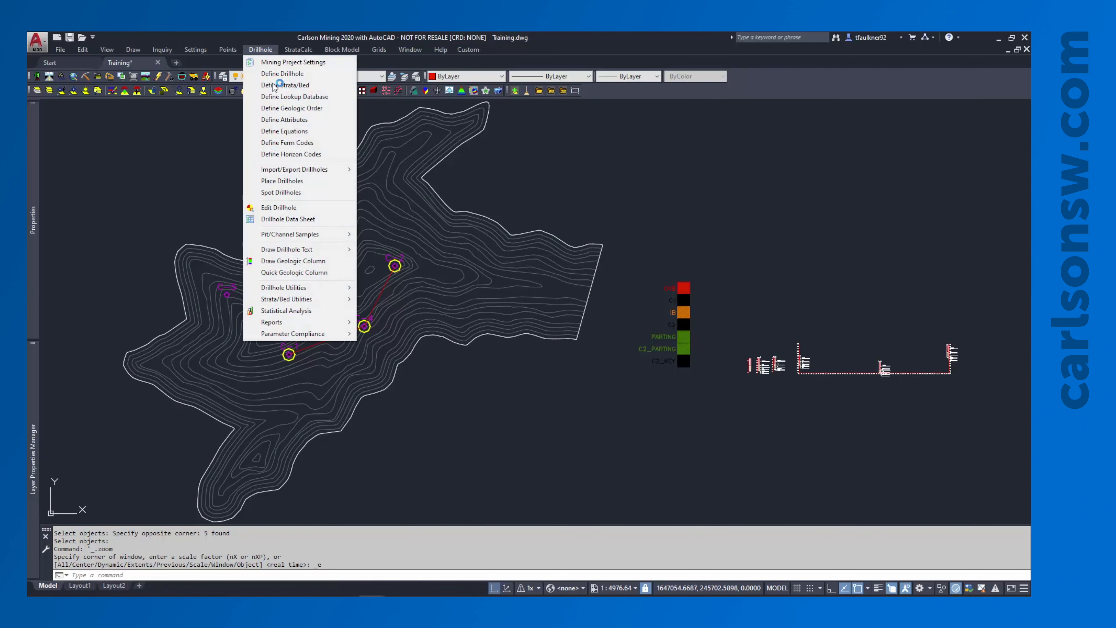
mouse_move(310, 254)
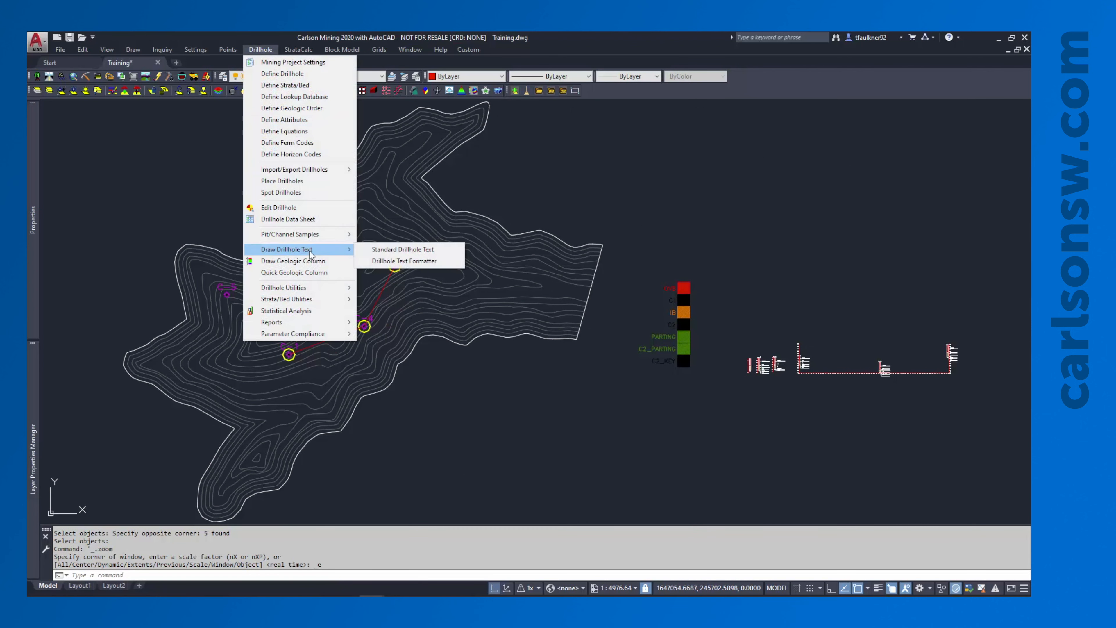
left_click(413, 263)
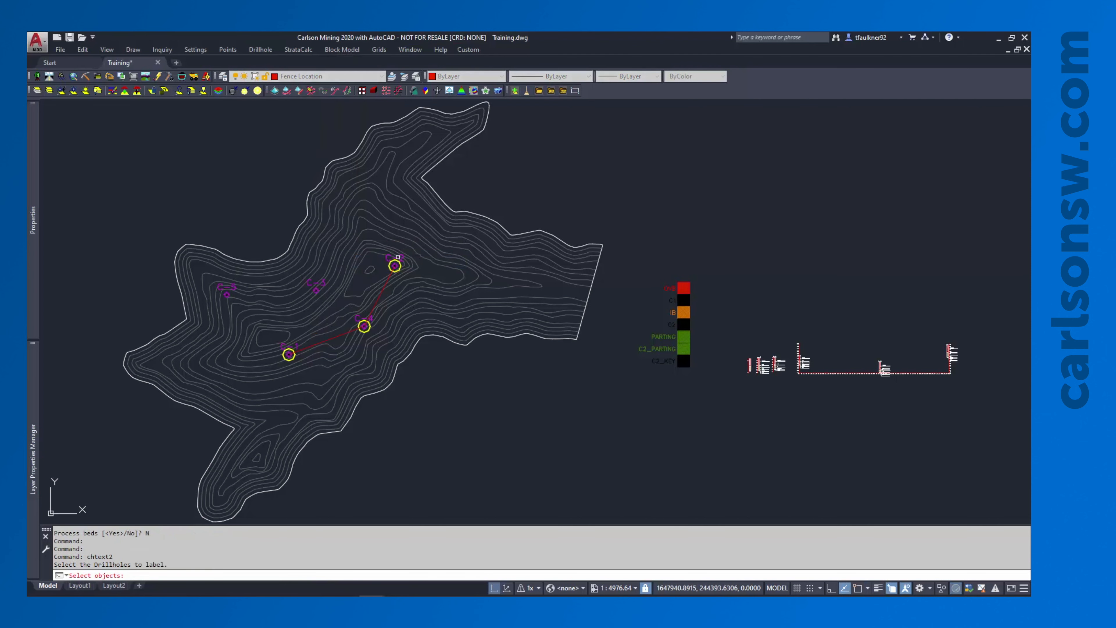
left_click(141, 204)
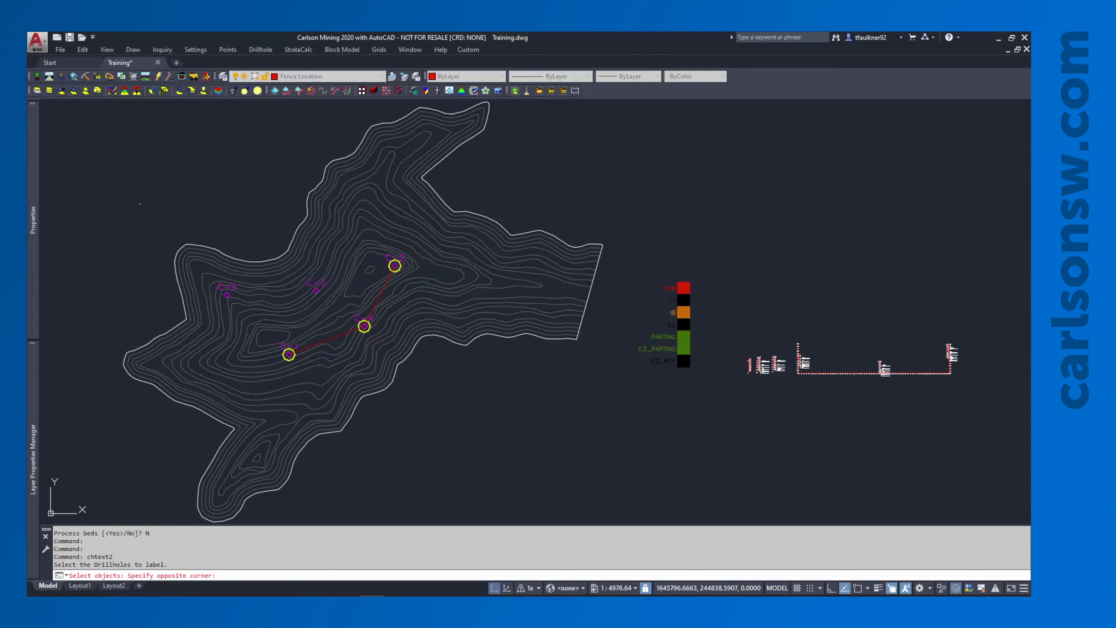
left_click(457, 386)
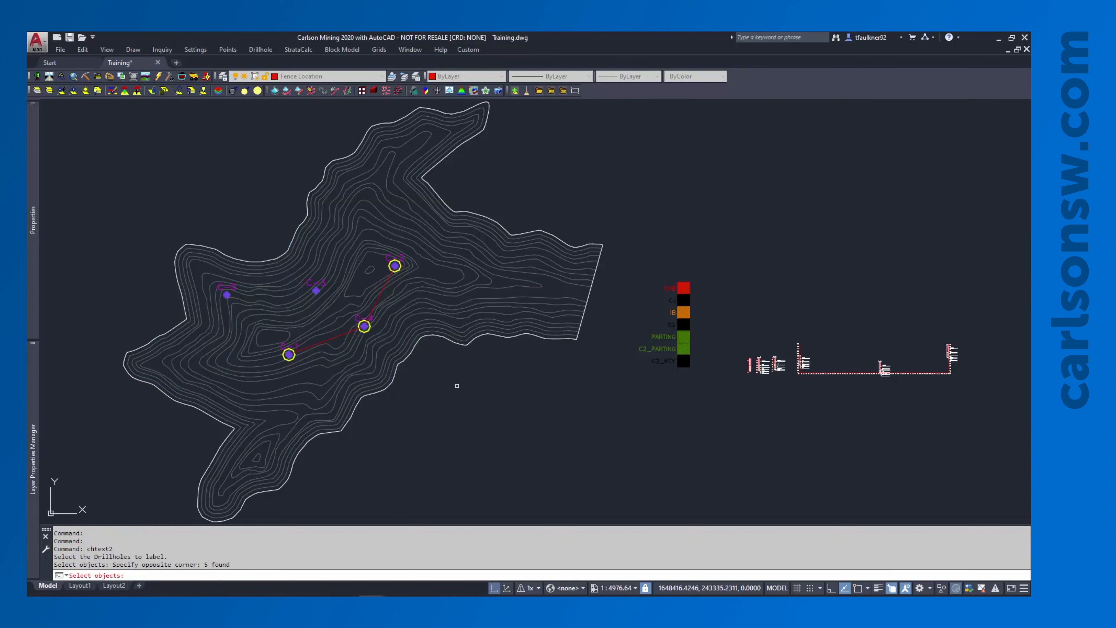
key("Return")
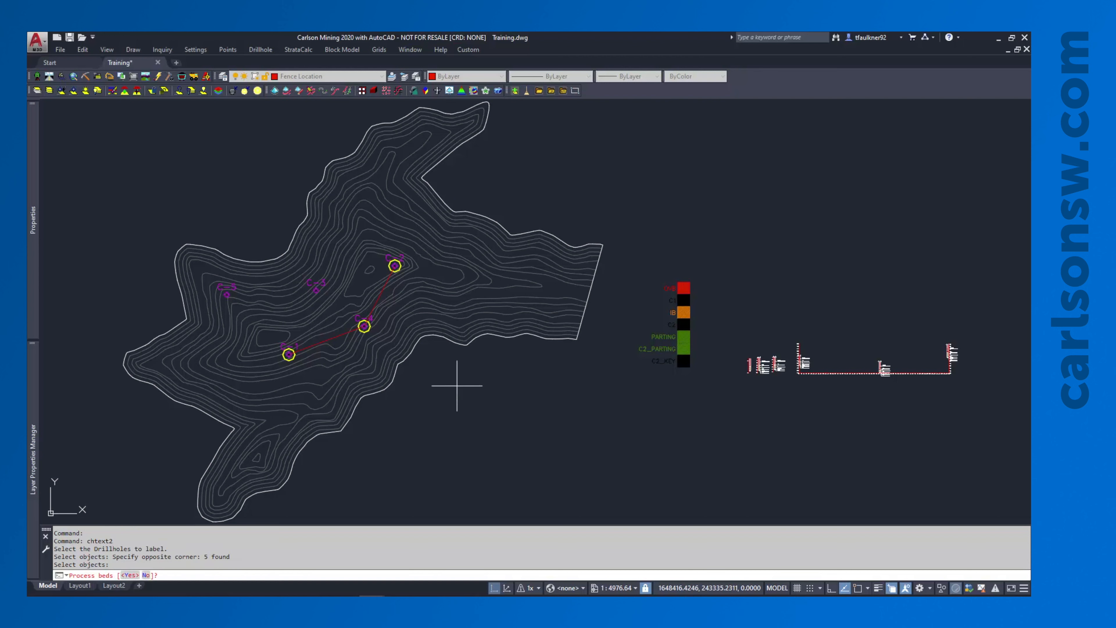
left_click(146, 576)
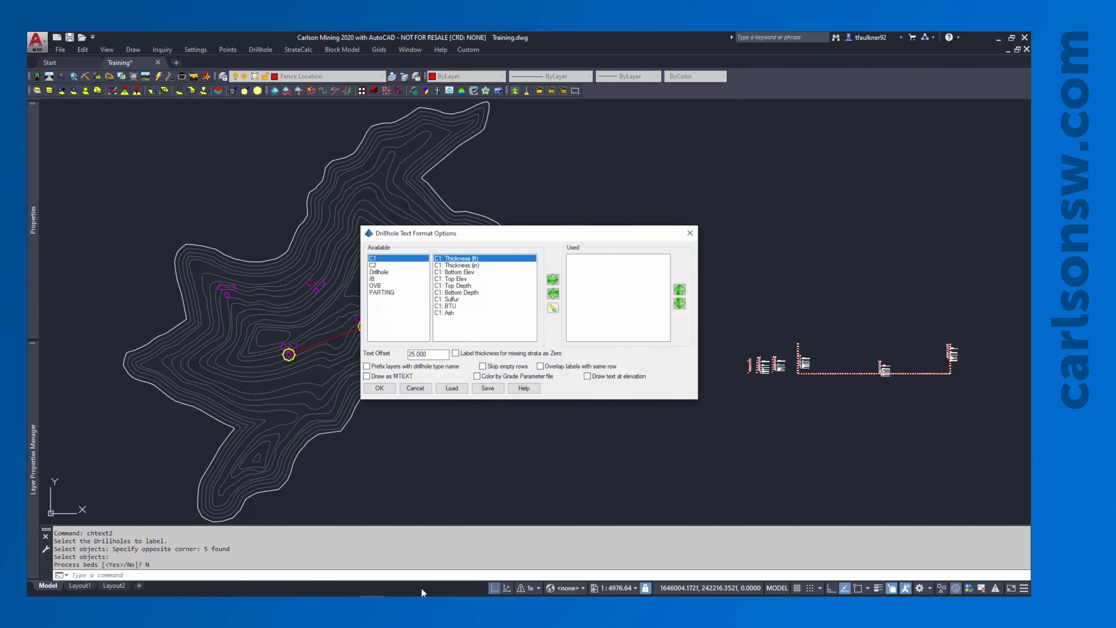
- Examine the label fields available for the C1, IB and OVB strata and for the drillhole itself
left_click_drag(476, 238, 437, 233)
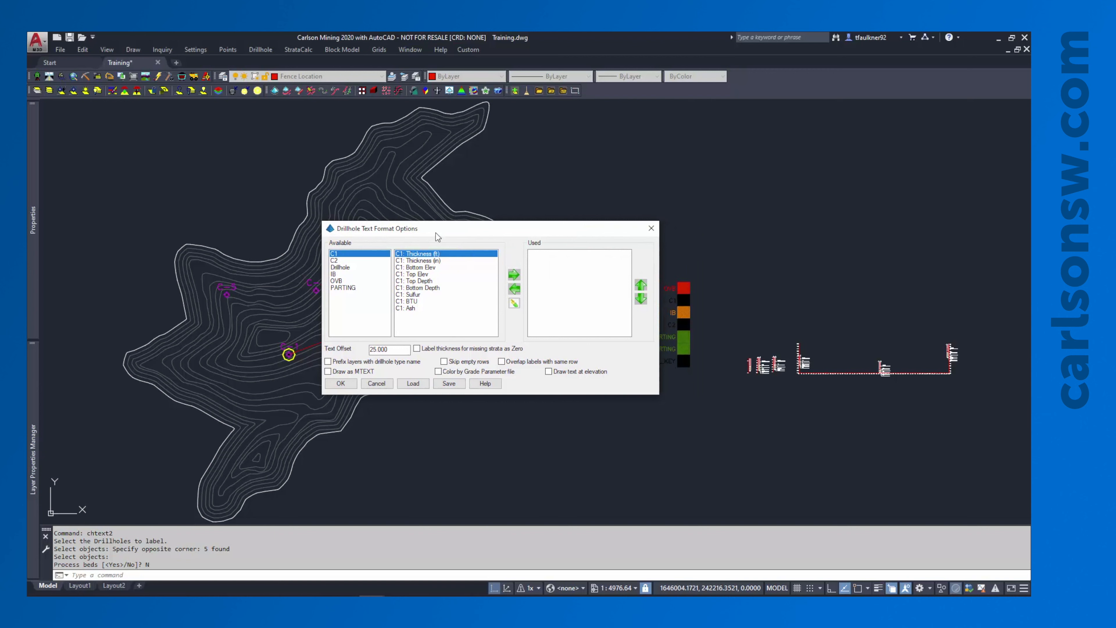
left_click(349, 268)
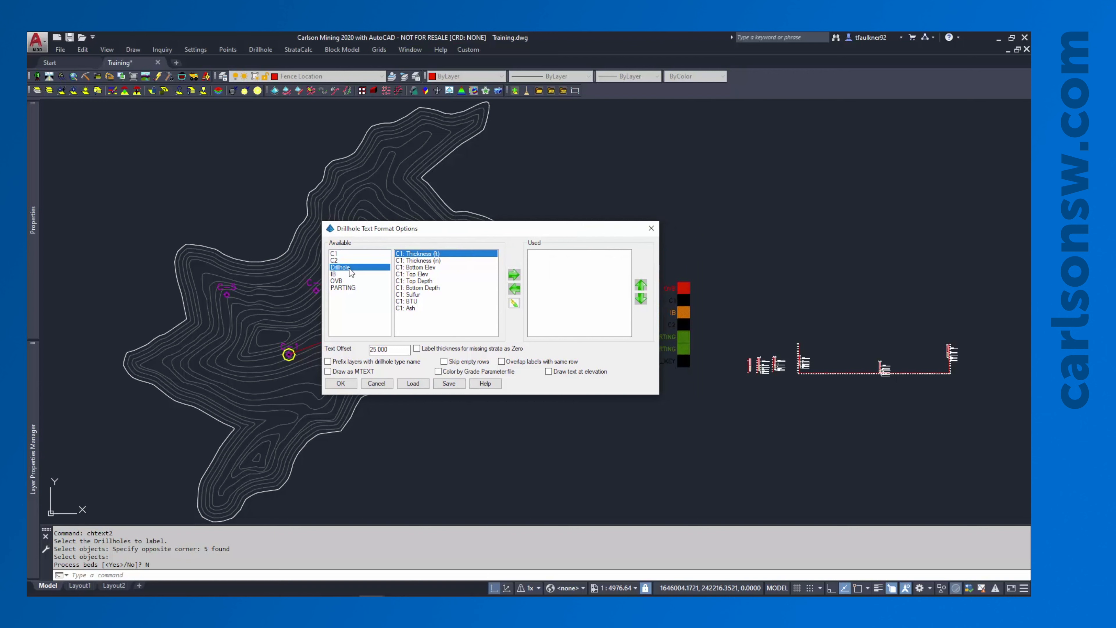
left_click(343, 254)
left_click(339, 269)
left_click(339, 274)
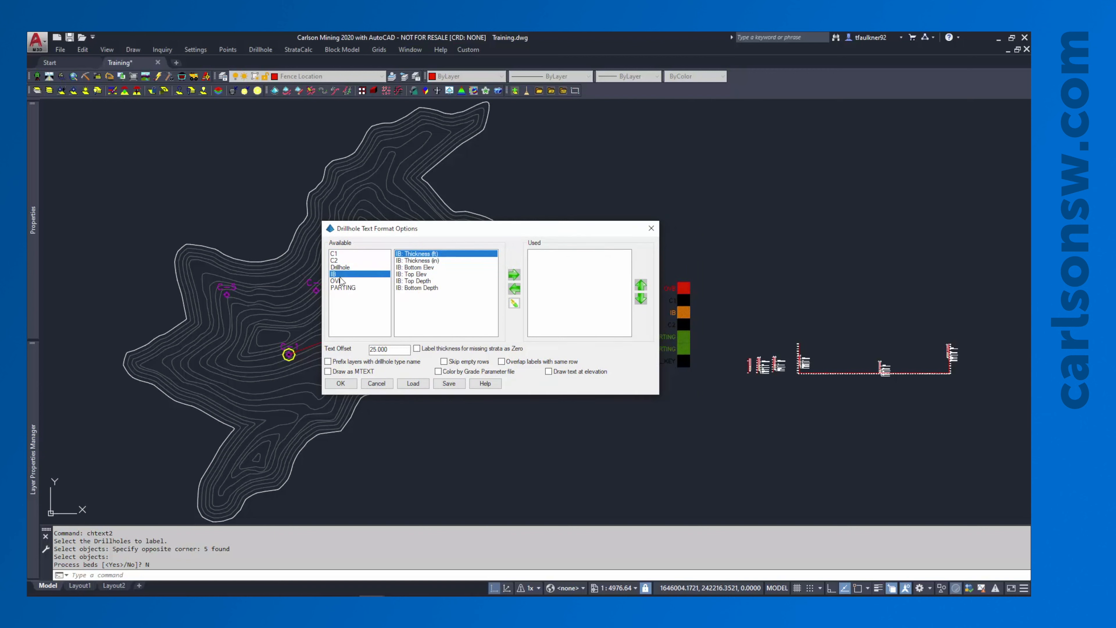
left_click(341, 282)
left_click(347, 267)
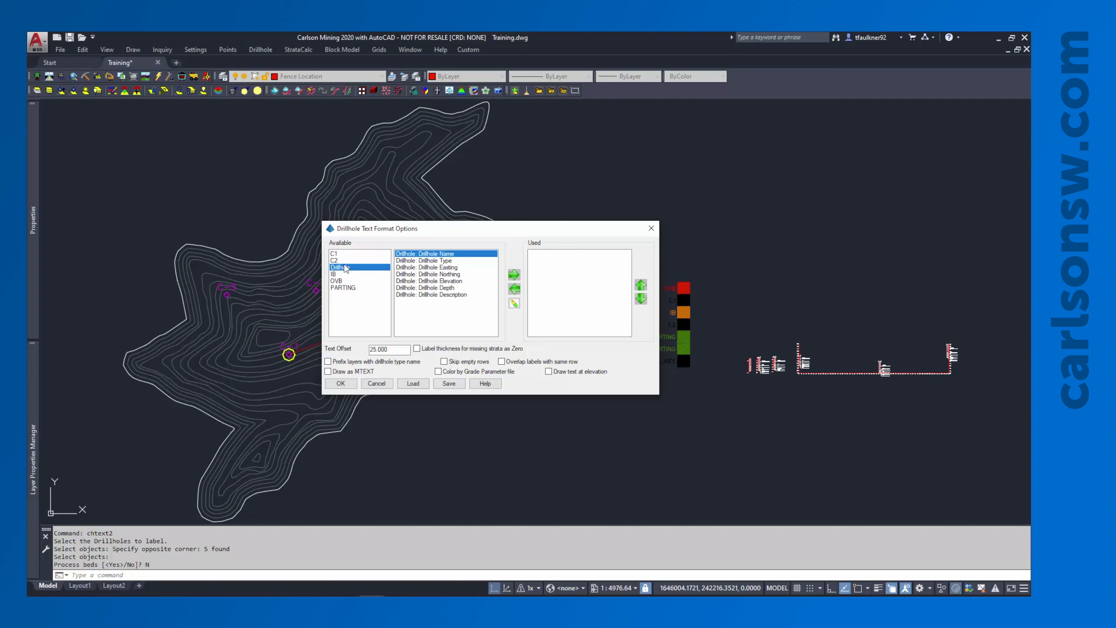
left_click(416, 264)
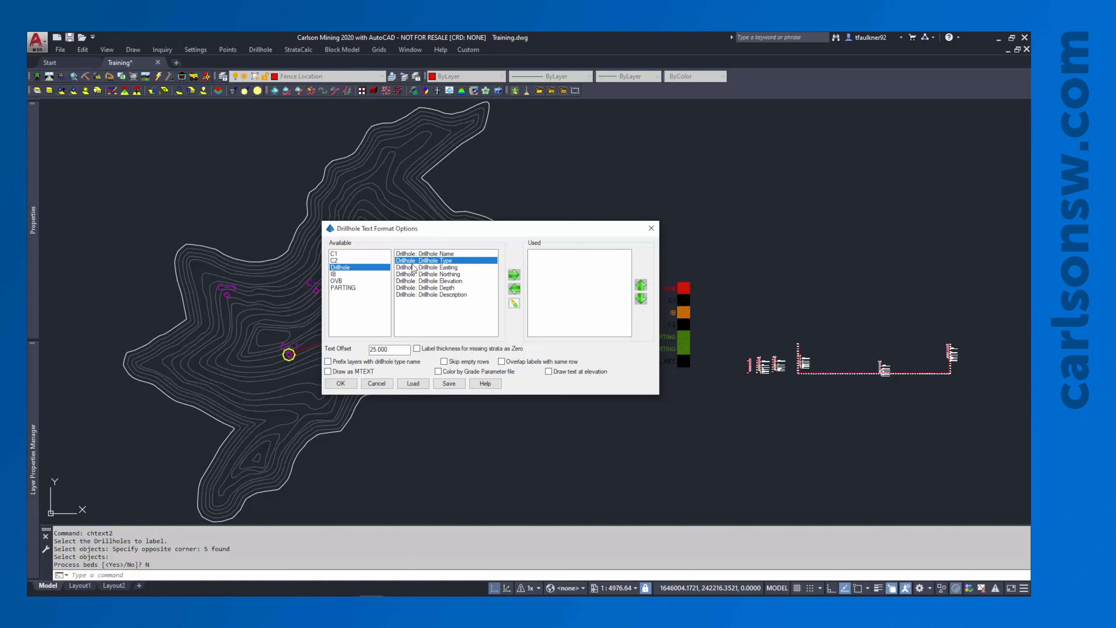
left_click(418, 268)
left_click(420, 274)
left_click(423, 282)
left_click(427, 288)
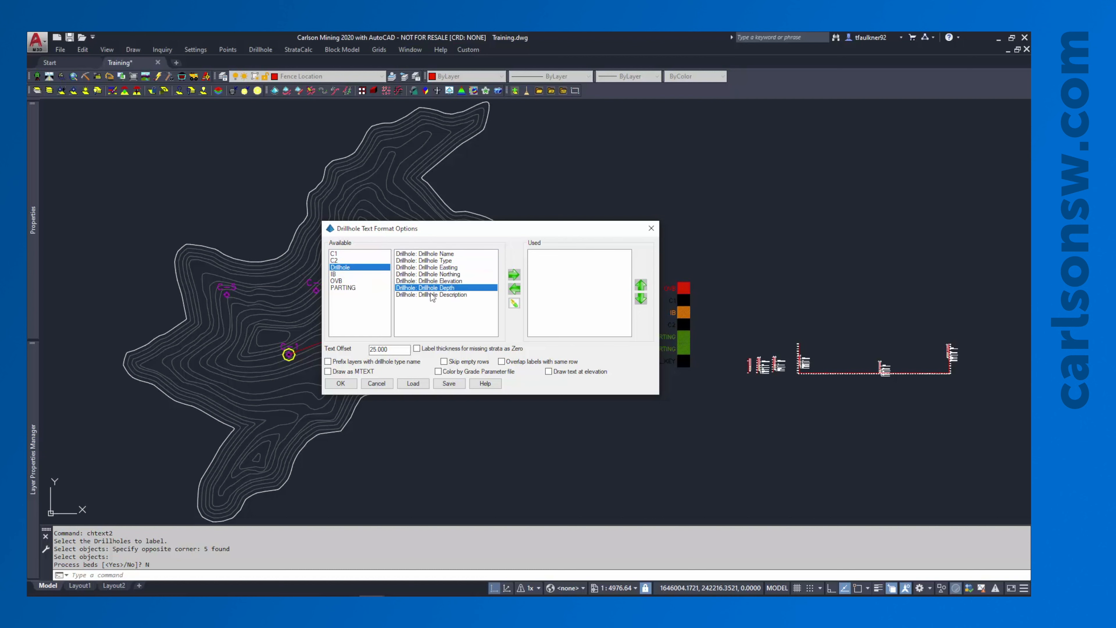
left_click(431, 294)
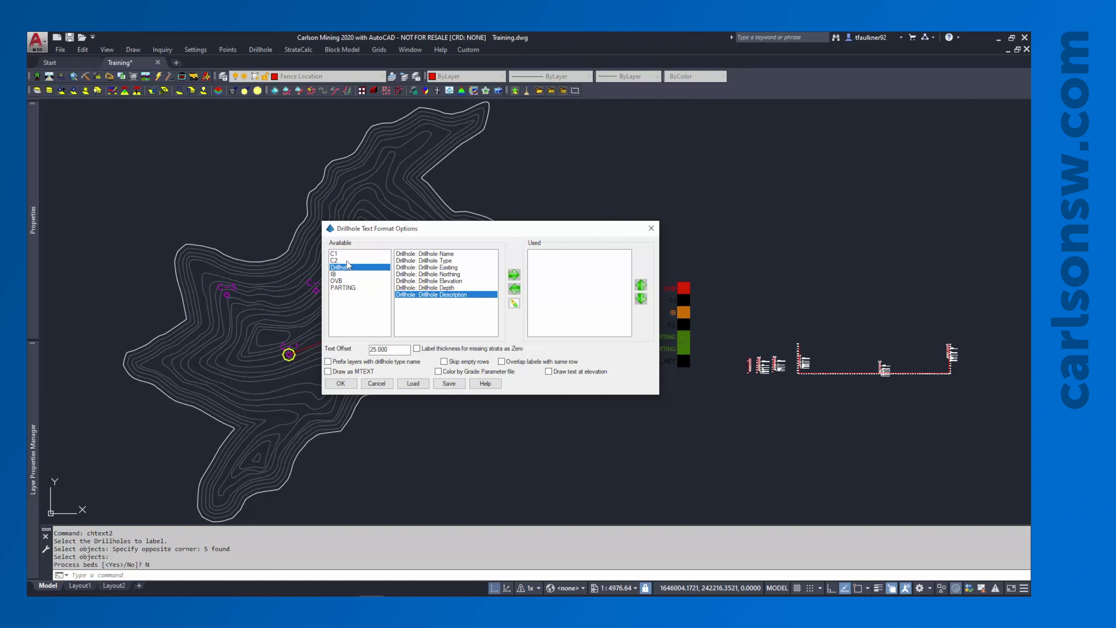
- Add the Drillhole Elevation label on the CORETEXT layer and set its color to ByLayer
left_click(444, 281)
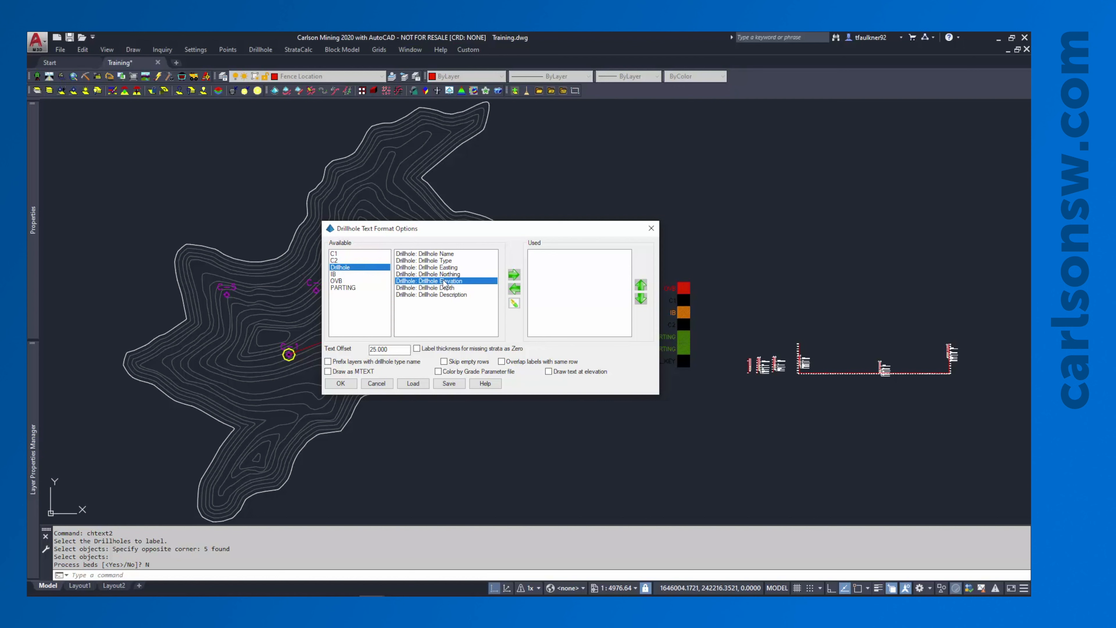
left_click(512, 277)
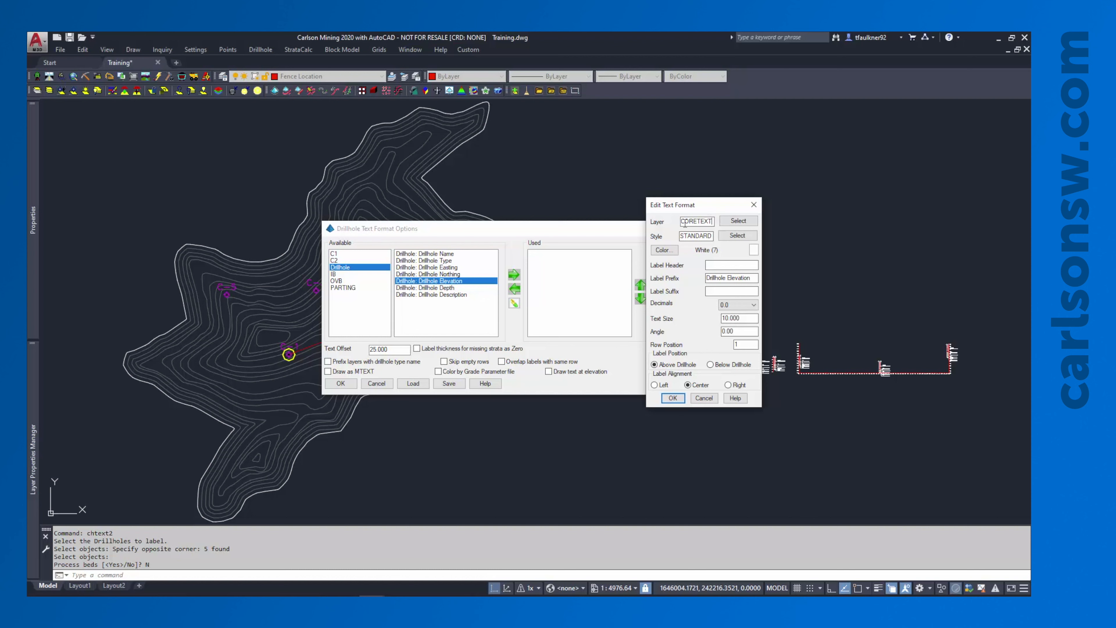
left_click(664, 250)
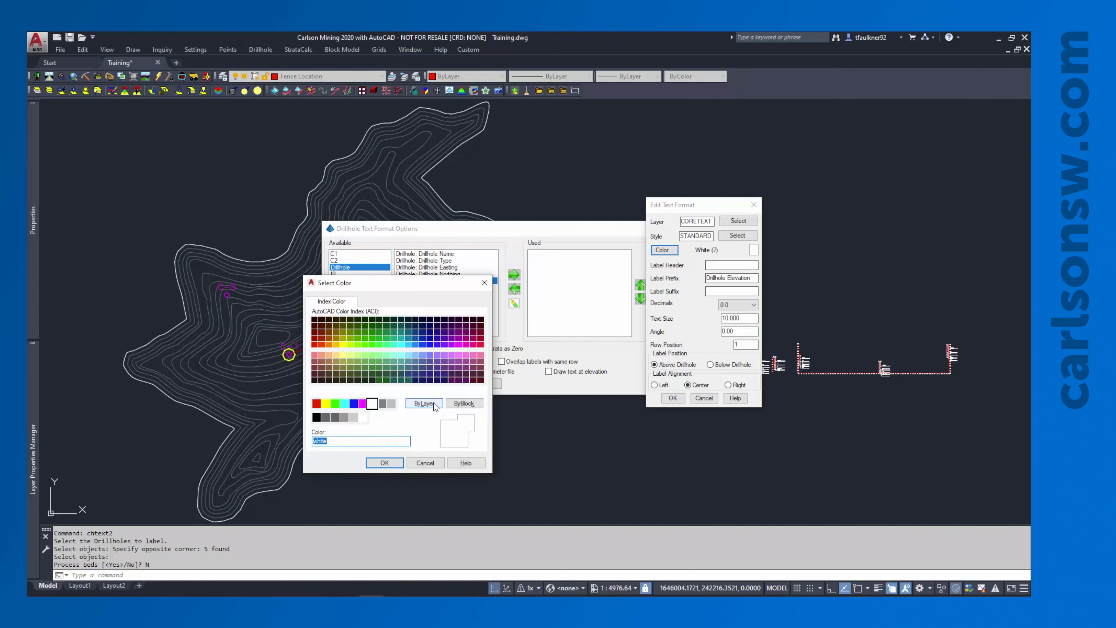
left_click(424, 404)
left_click(401, 463)
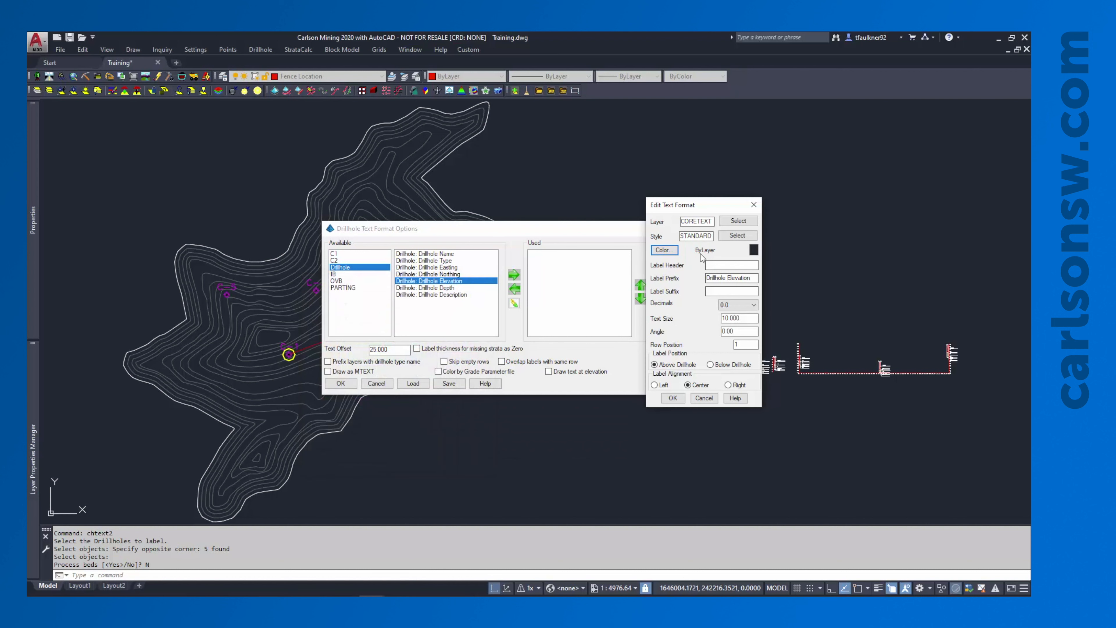
- Place the Drillhole Elevation label below the drillhole at row position 1 with a text size of 10
left_click(717, 264)
left_click(754, 278)
left_click_drag(749, 319, 716, 319)
left_click(719, 368)
double_click(742, 346)
left_click(673, 398)
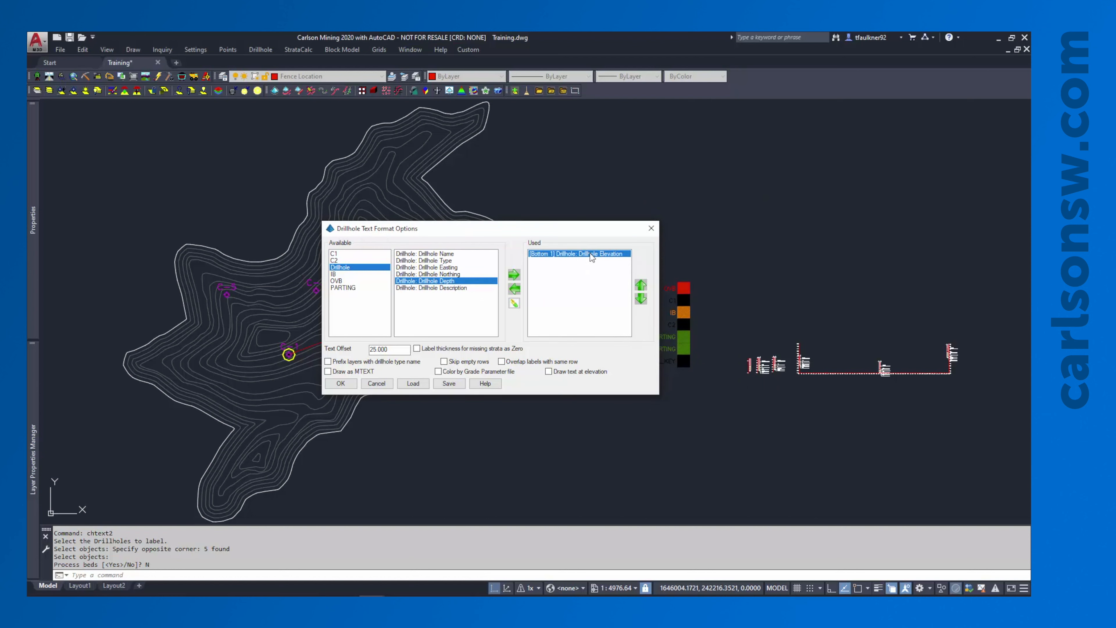
- Add the OVB thickness in feet with prefix OB as the second row below the drillhole, and draw the formatted labels
left_click(340, 281)
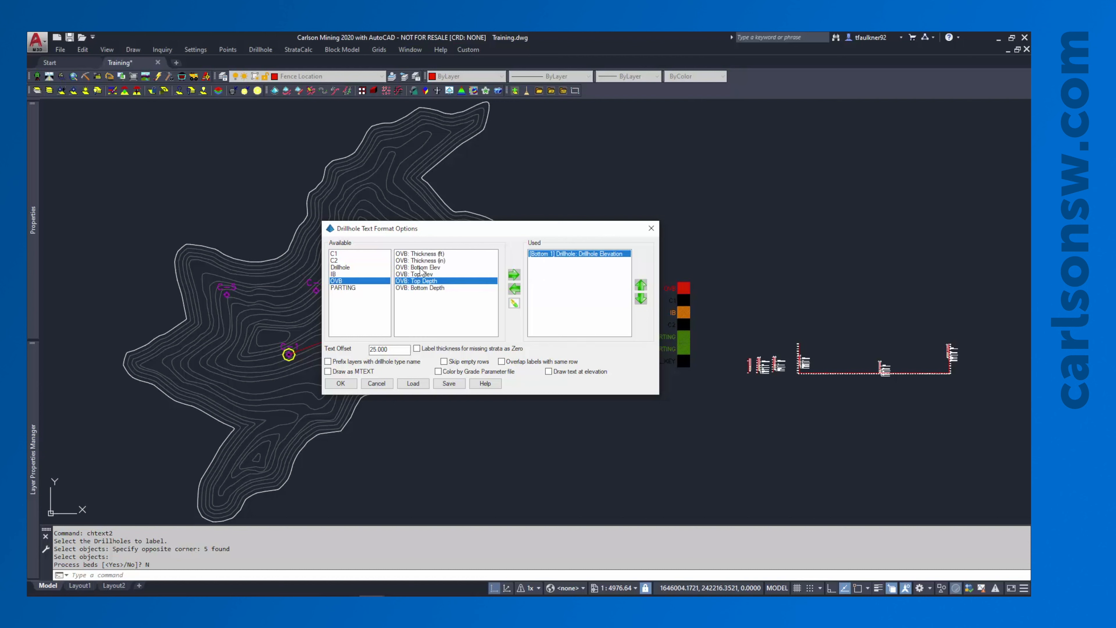
left_click(429, 255)
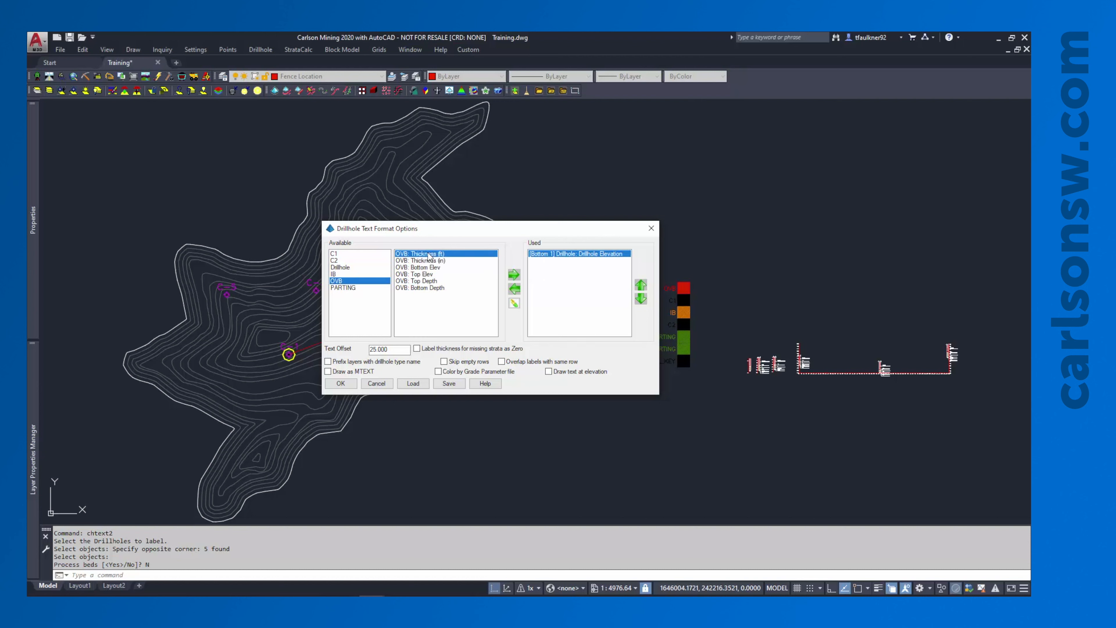
left_click(514, 274)
left_click_drag(523, 219, 752, 200)
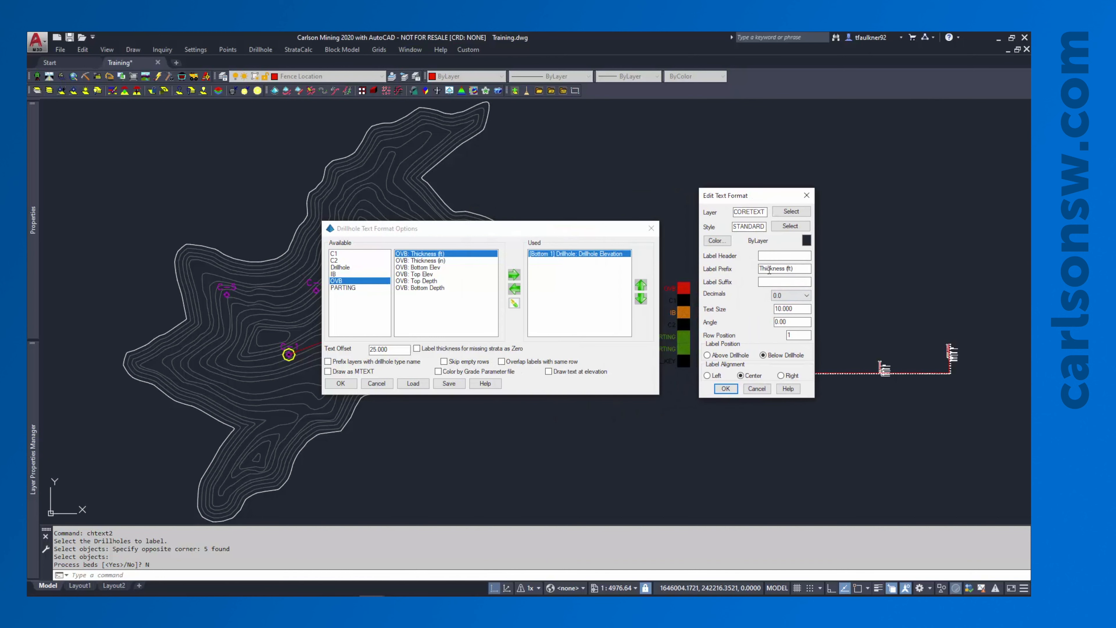
type("OB")
left_click(726, 389)
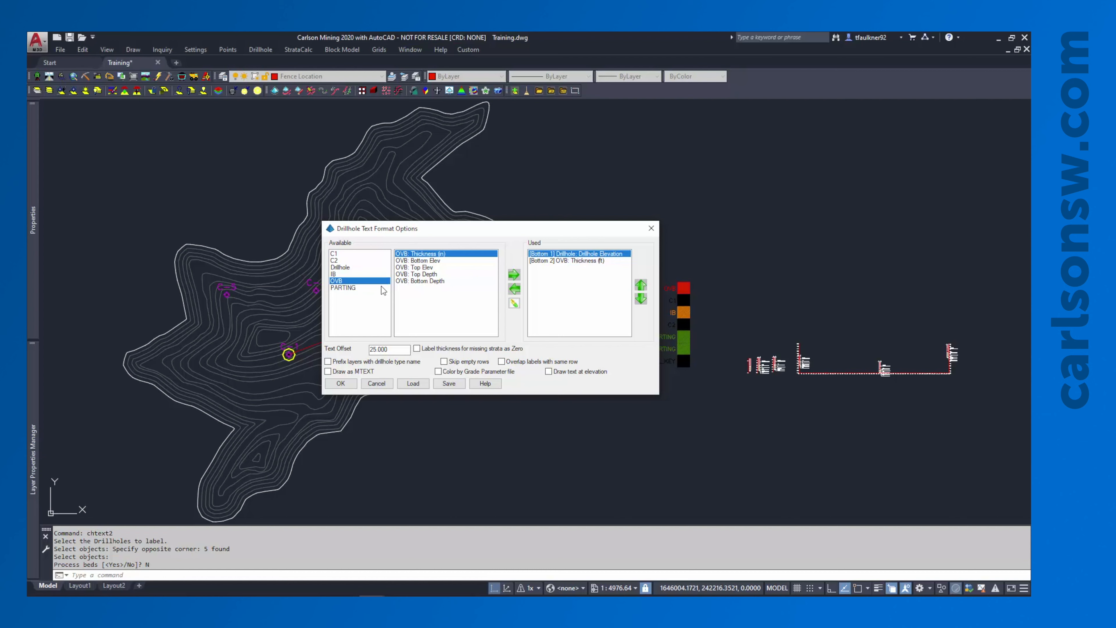
left_click(355, 387)
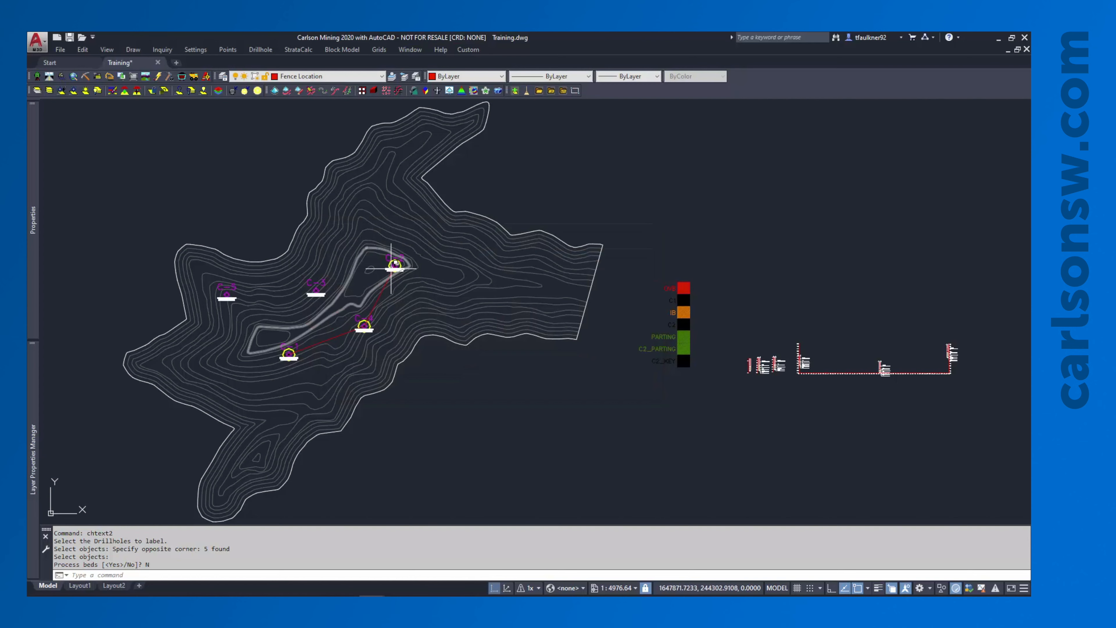
- Freeze the COREMARK layer to hide the yellow markers around the drillholes, and check the drillhole labels
scroll(391, 269, "up", 8)
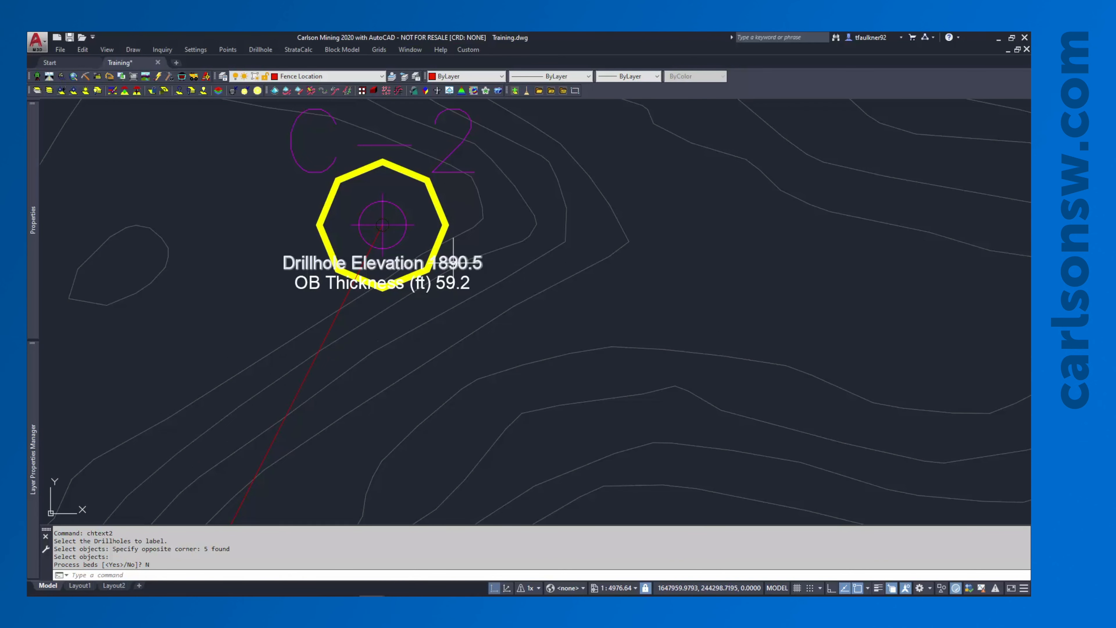
mouse_move(37, 421)
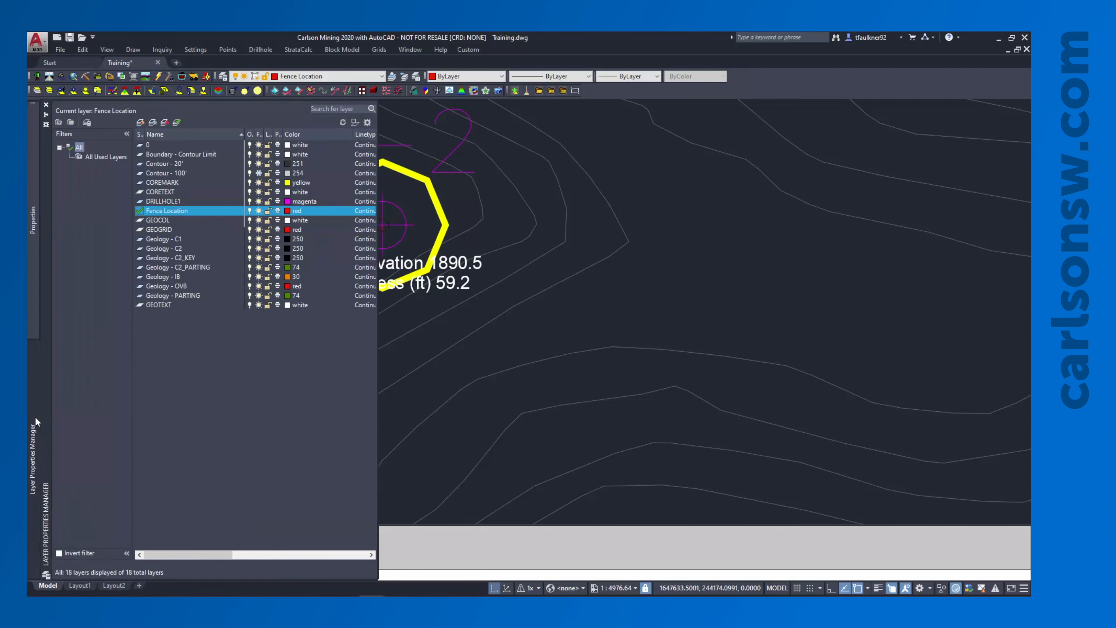
left_click(248, 183)
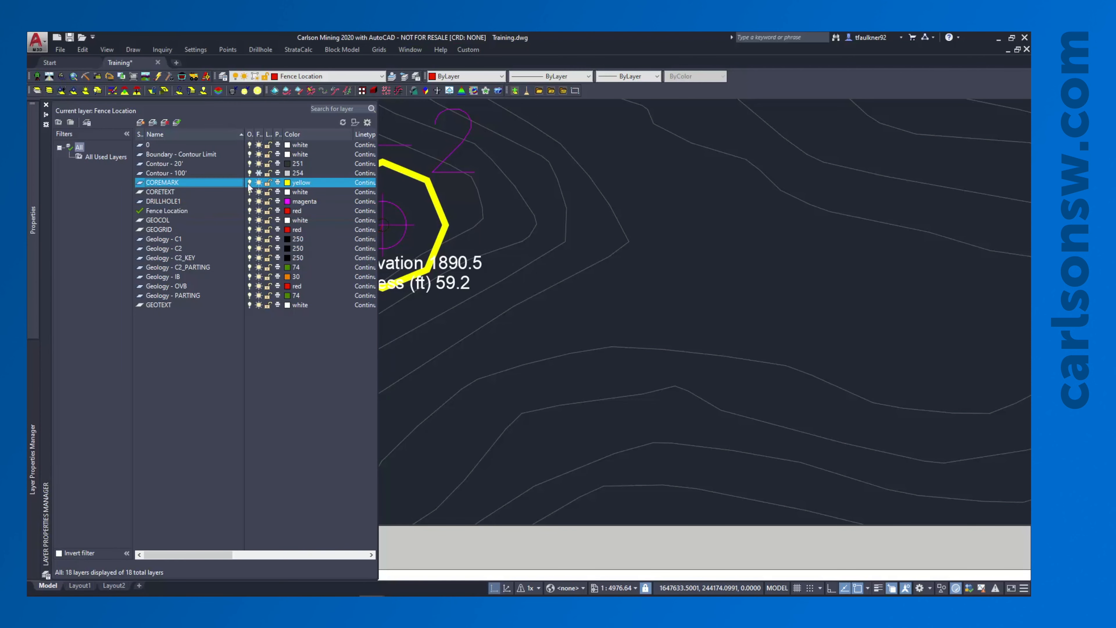
left_click(258, 182)
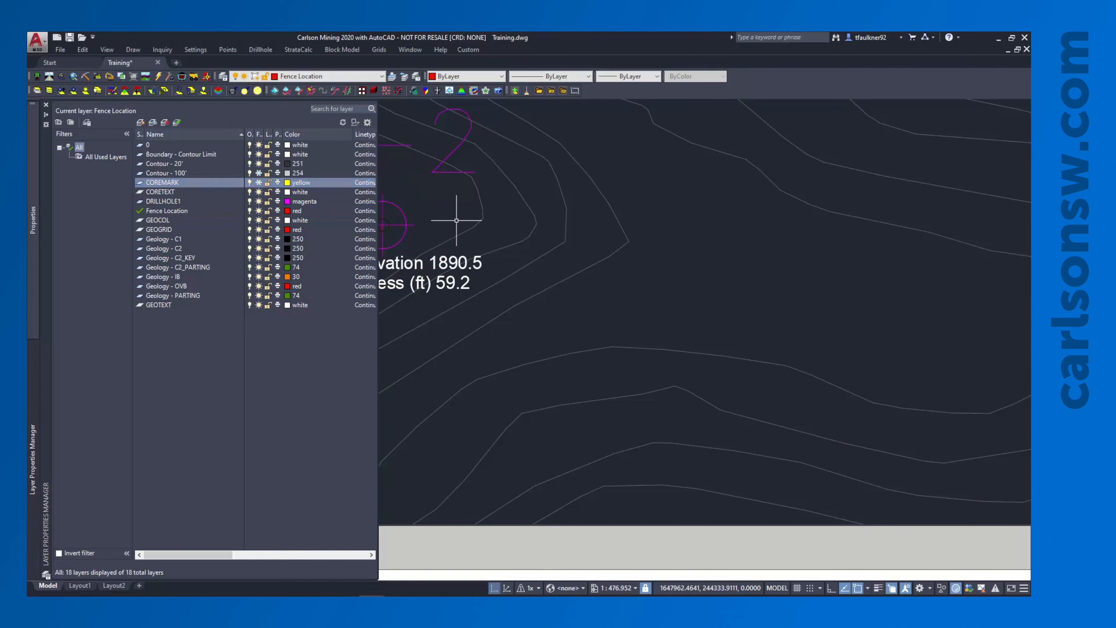
mouse_move(457, 237)
middle_mouse_down()
mouse_move(513, 241)
mouse_move(522, 321)
middle_mouse_up()
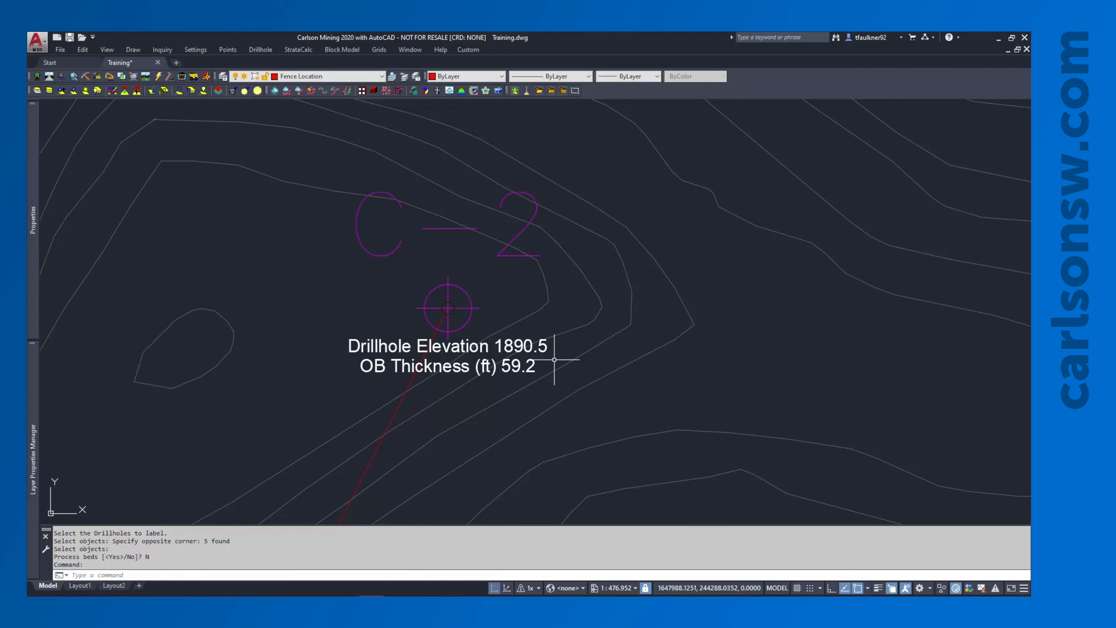
scroll(536, 294, "down", 10)
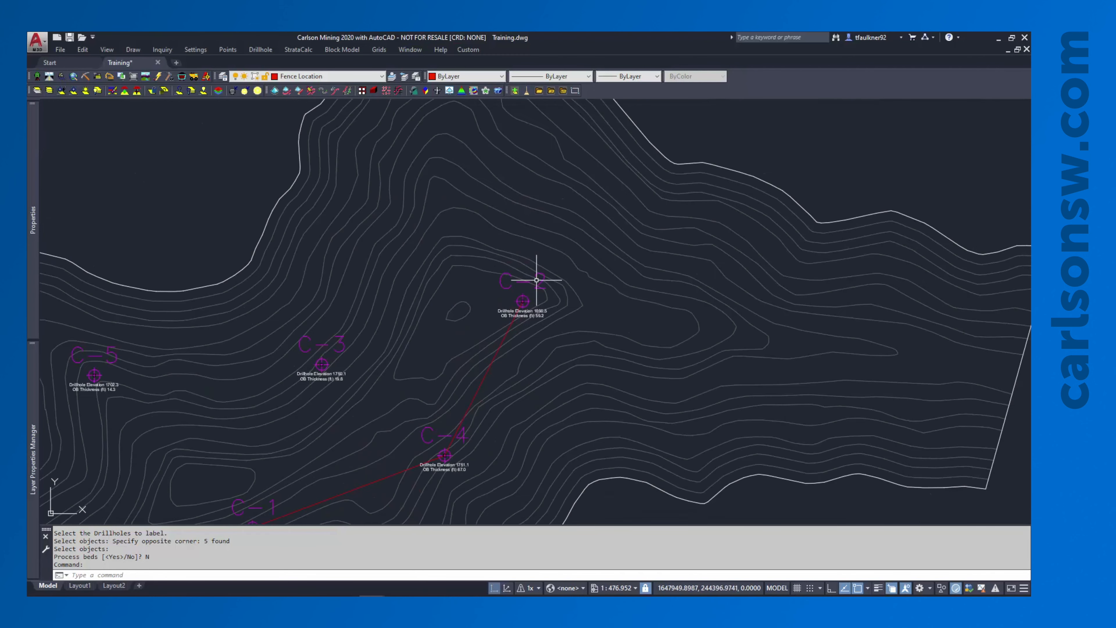
middle_click(538, 313)
middle_click(538, 314)
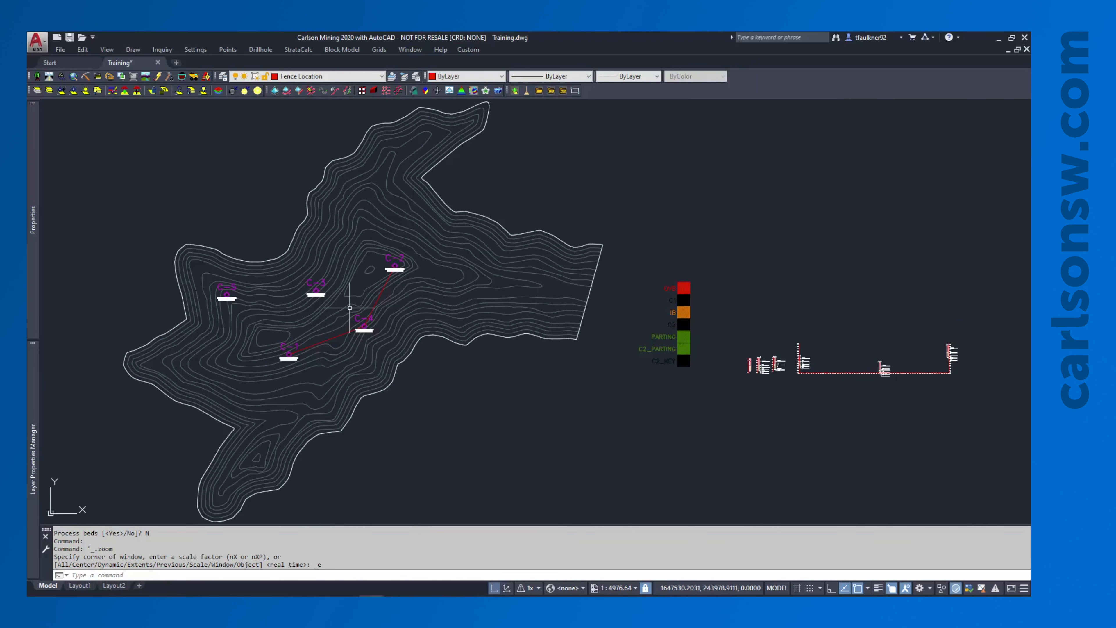